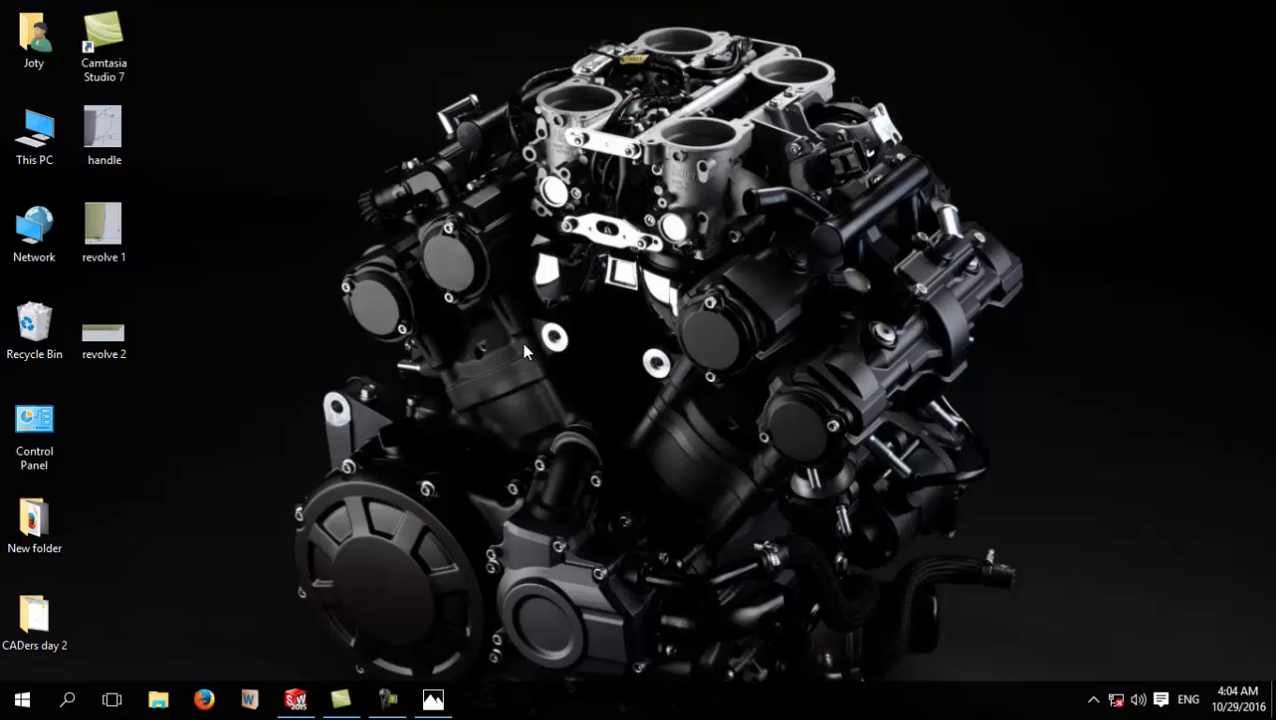
Step: Switch to SOLIDWORKS and close the open mug part
click(296, 702)
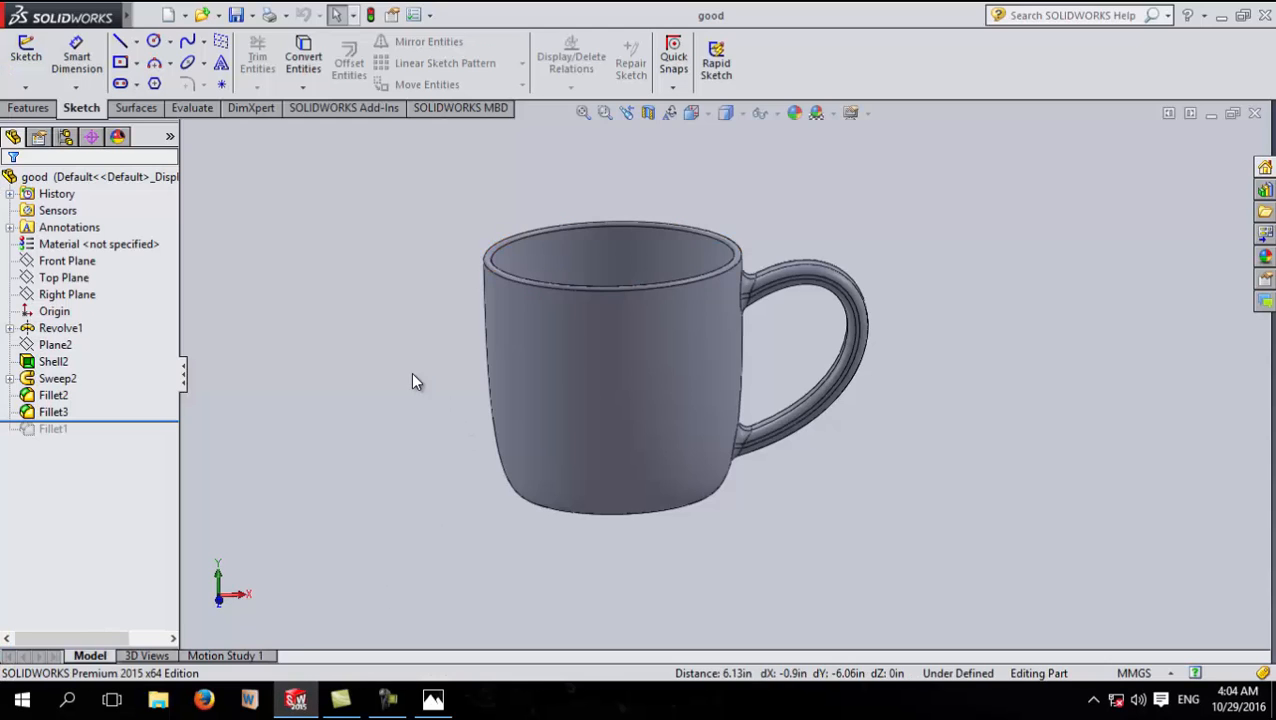
key(ctrl+b)
middle_drag(423, 339, 570, 305)
click(1254, 113)
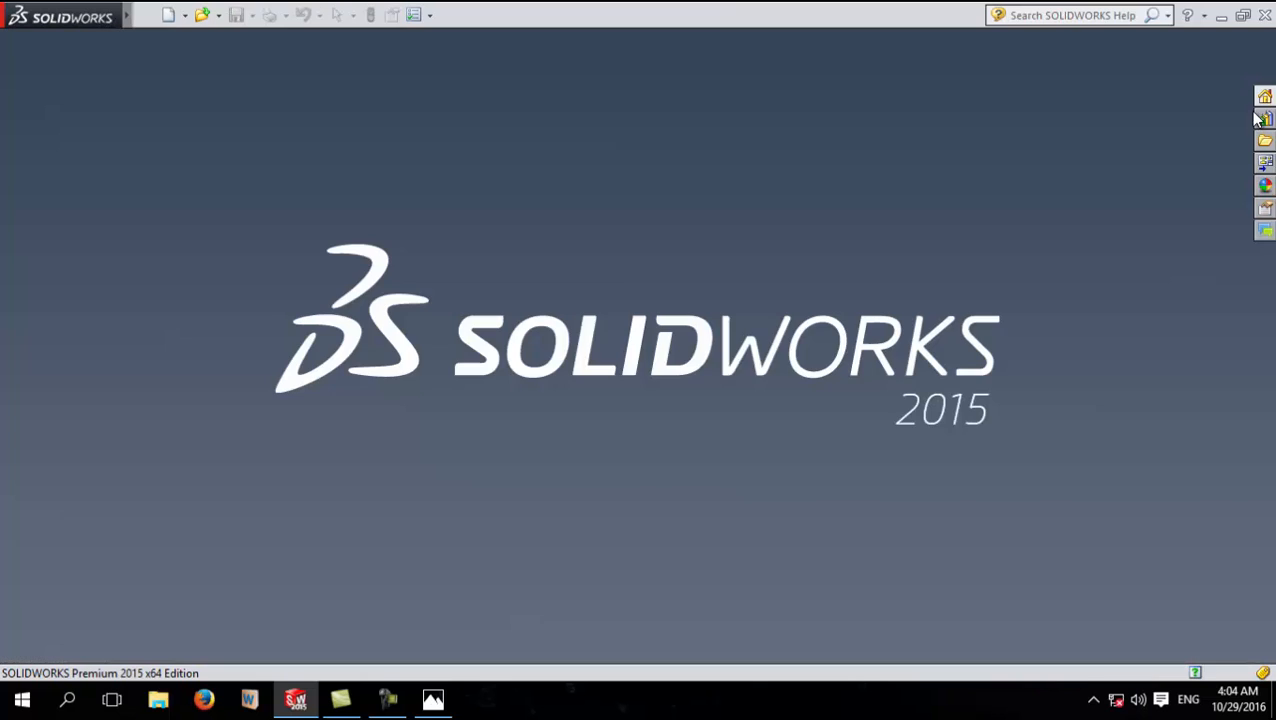
Step: Create a new part document and start a sketch on the Front Plane
click(169, 14)
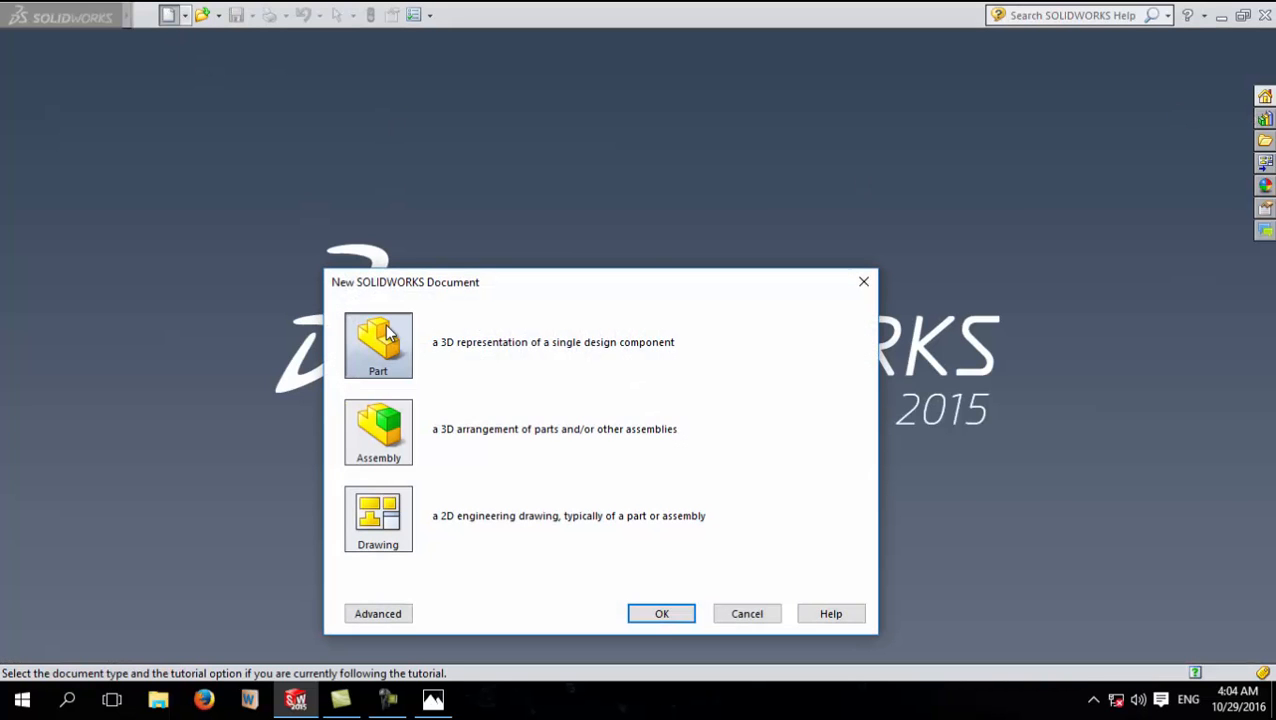
click(660, 617)
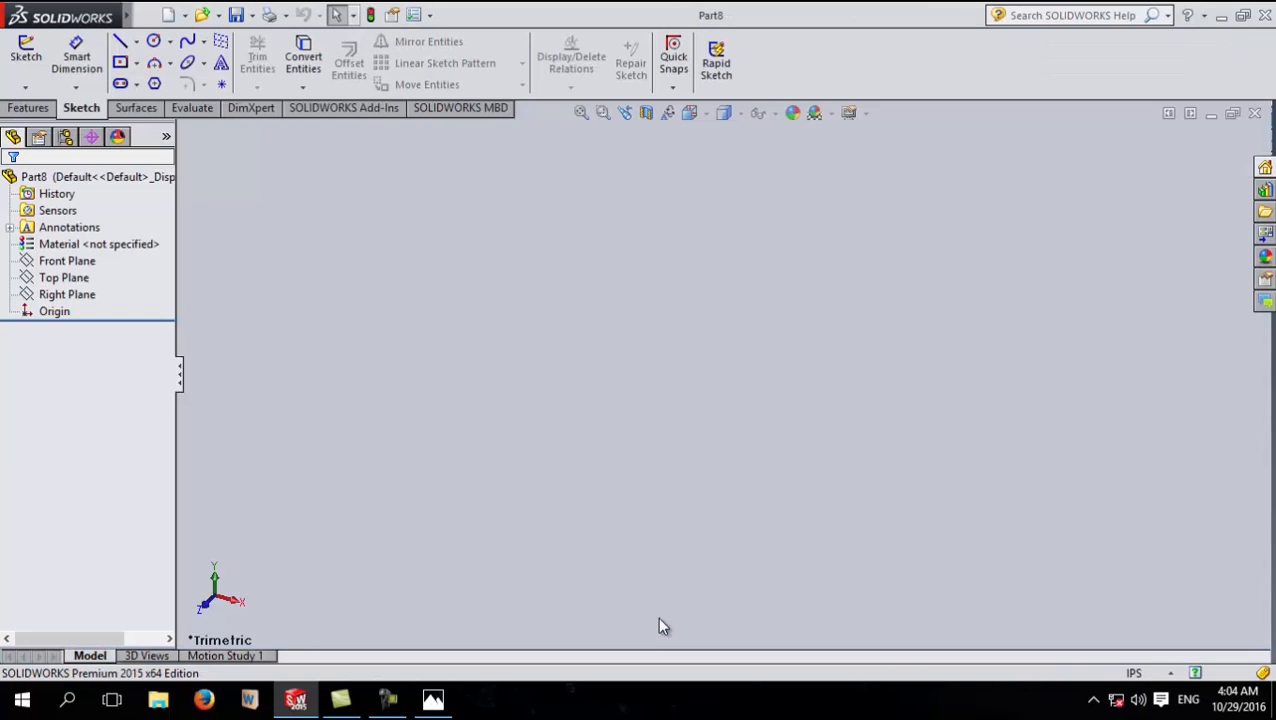
click(84, 264)
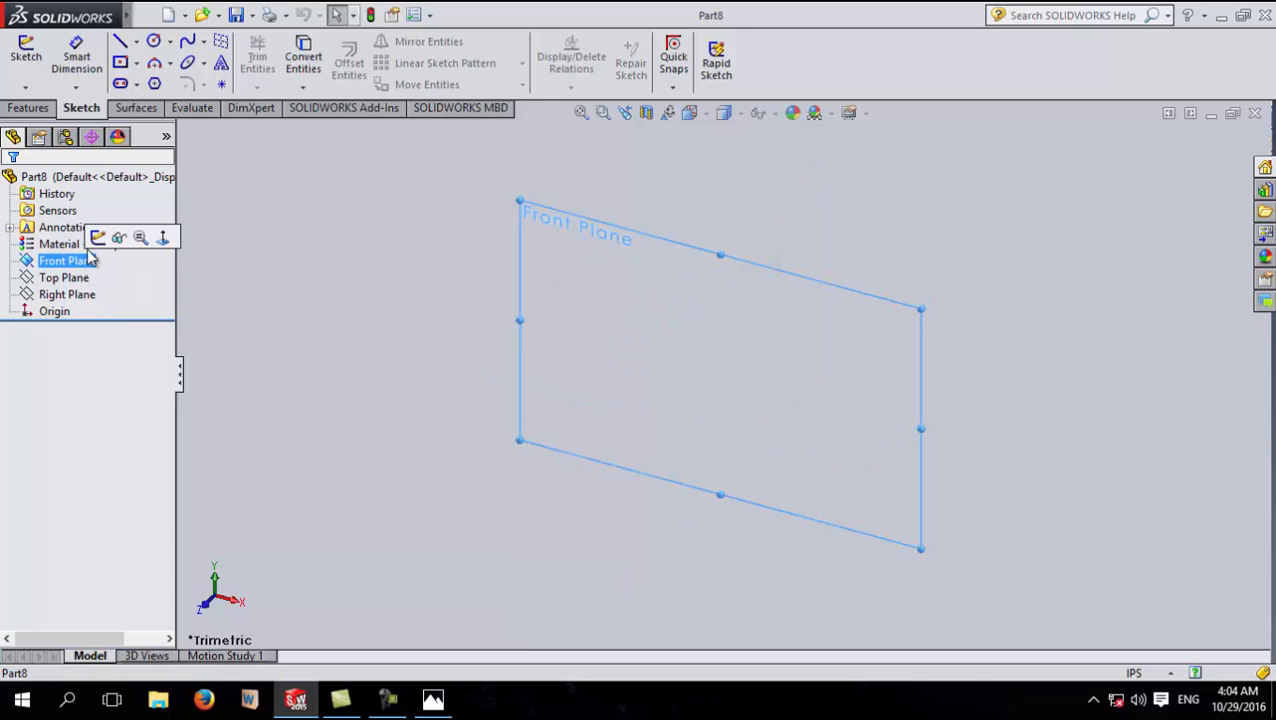
click(99, 236)
click(30, 107)
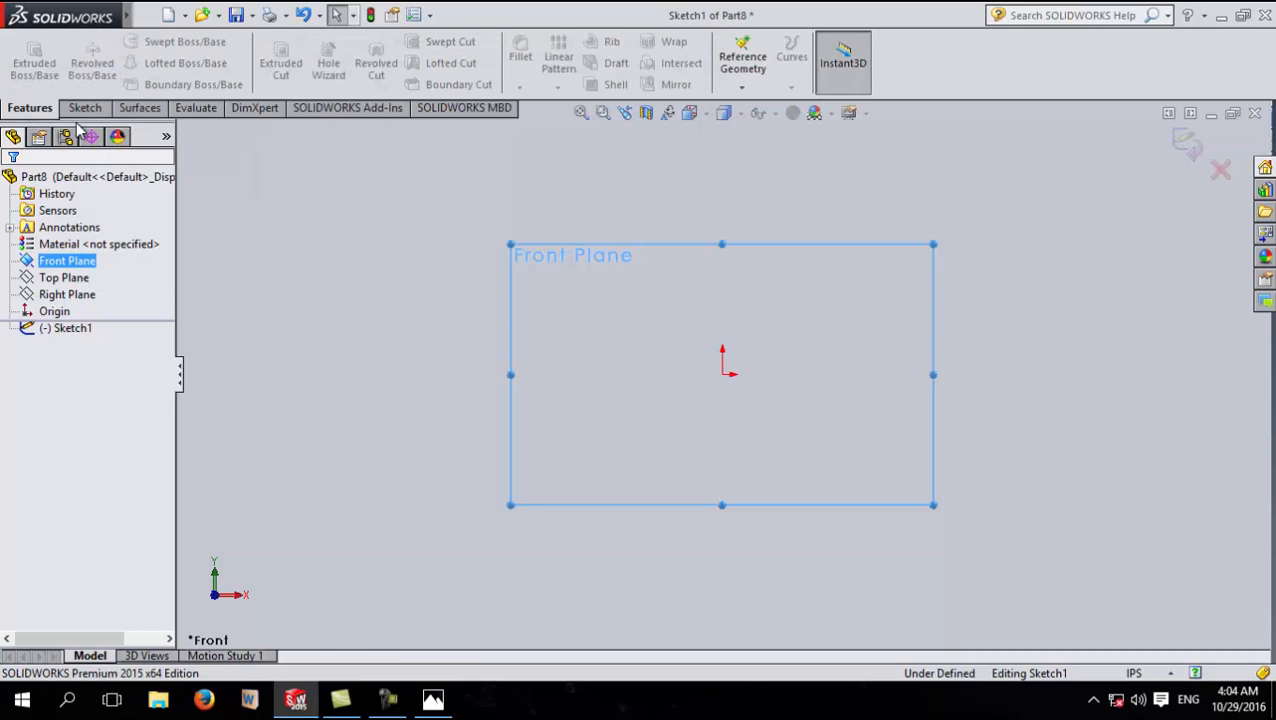
click(84, 108)
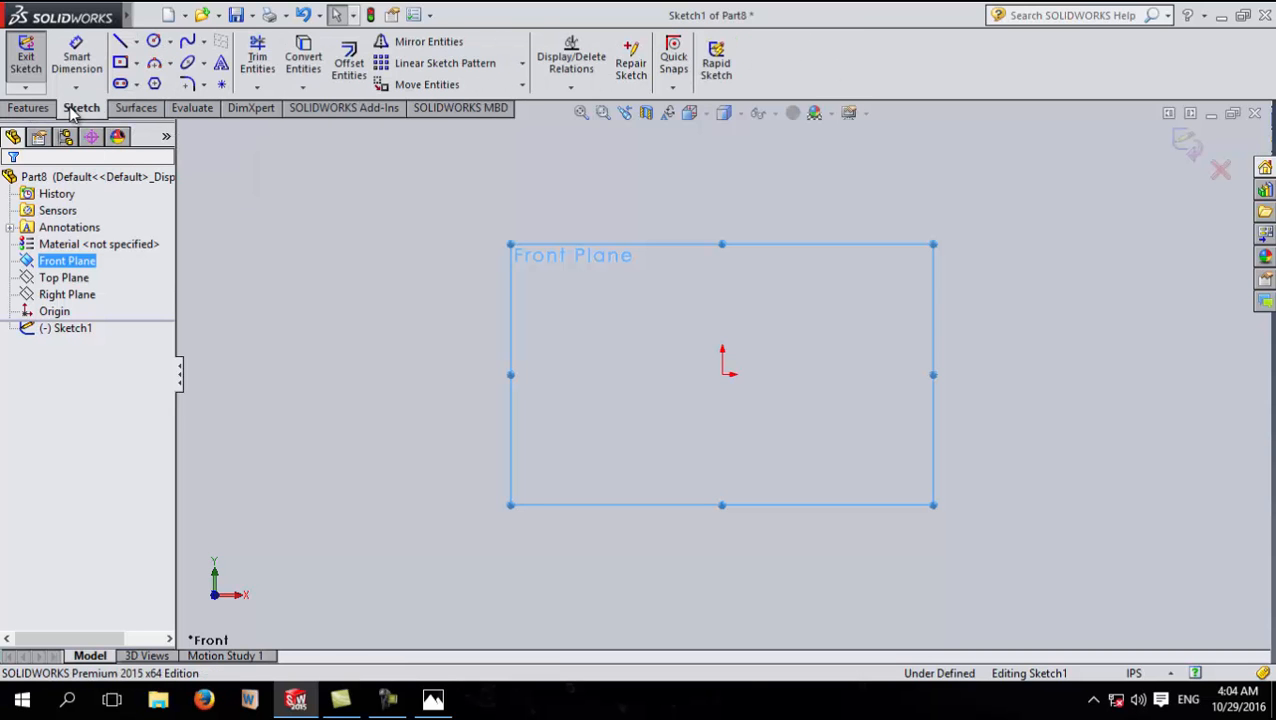
Step: Sketch a horizontal line about 66 mm long from the origin along the positive X direction
click(120, 45)
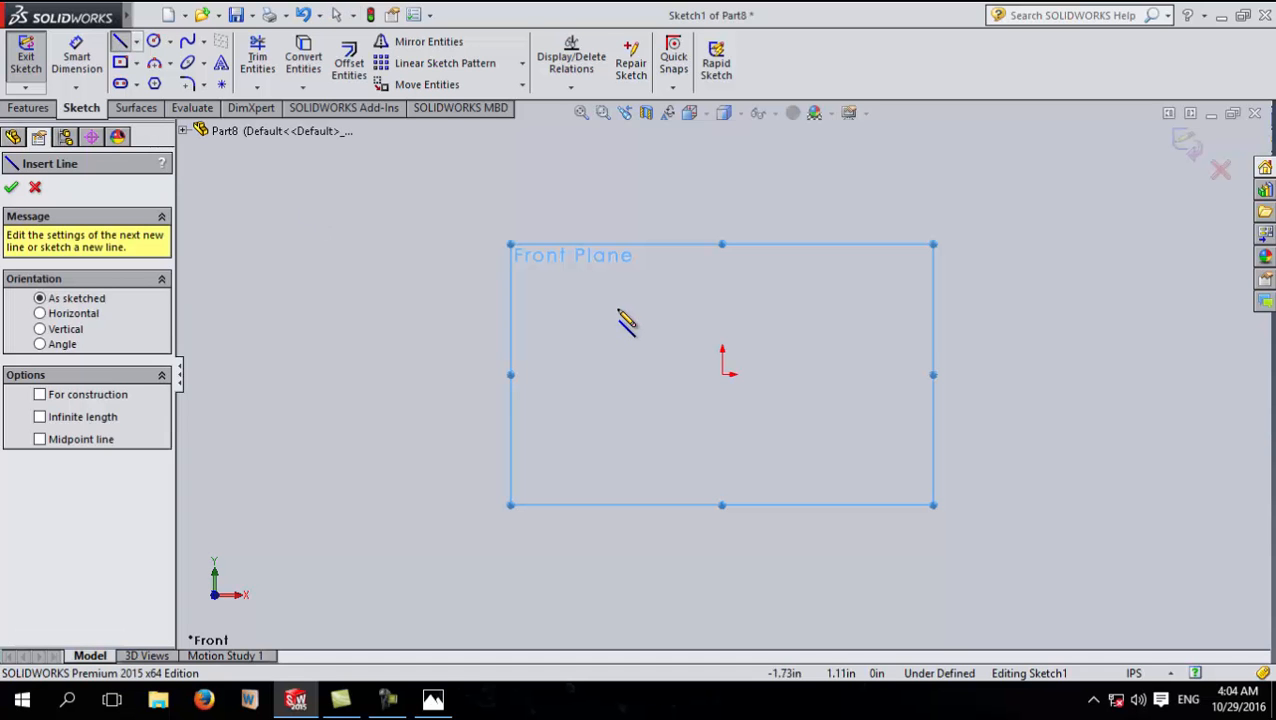
click(723, 374)
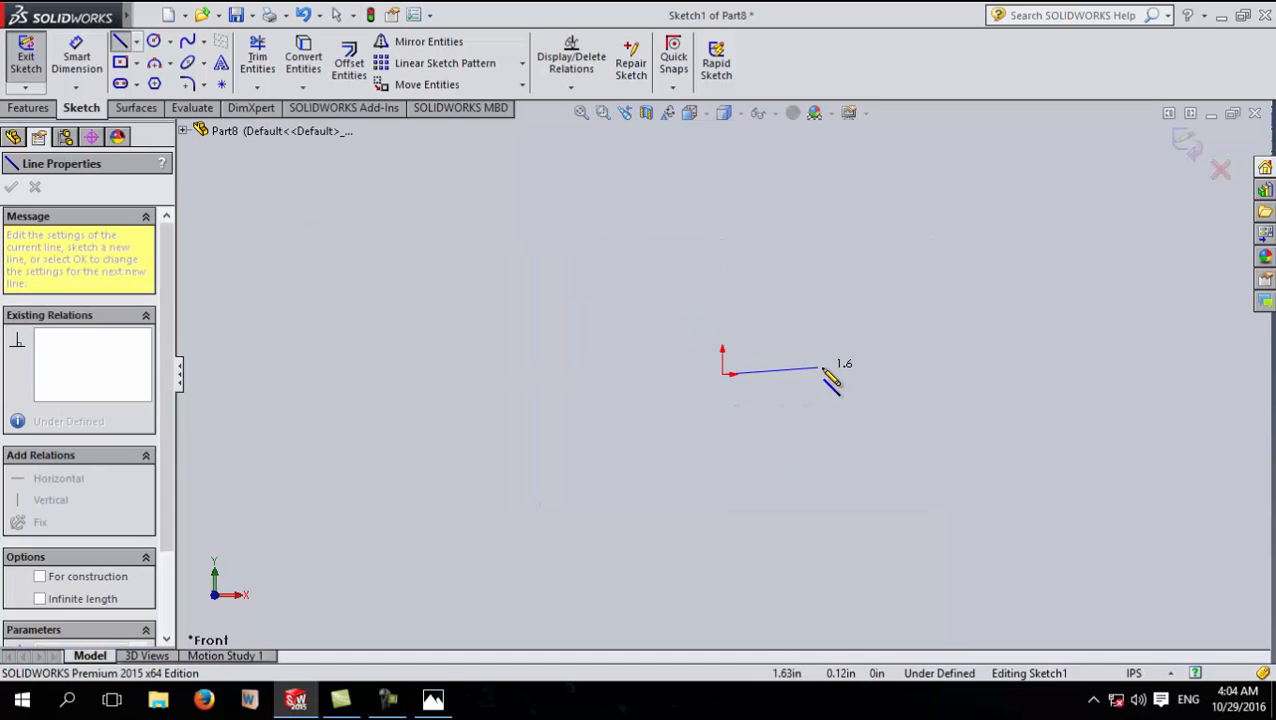
click(880, 374)
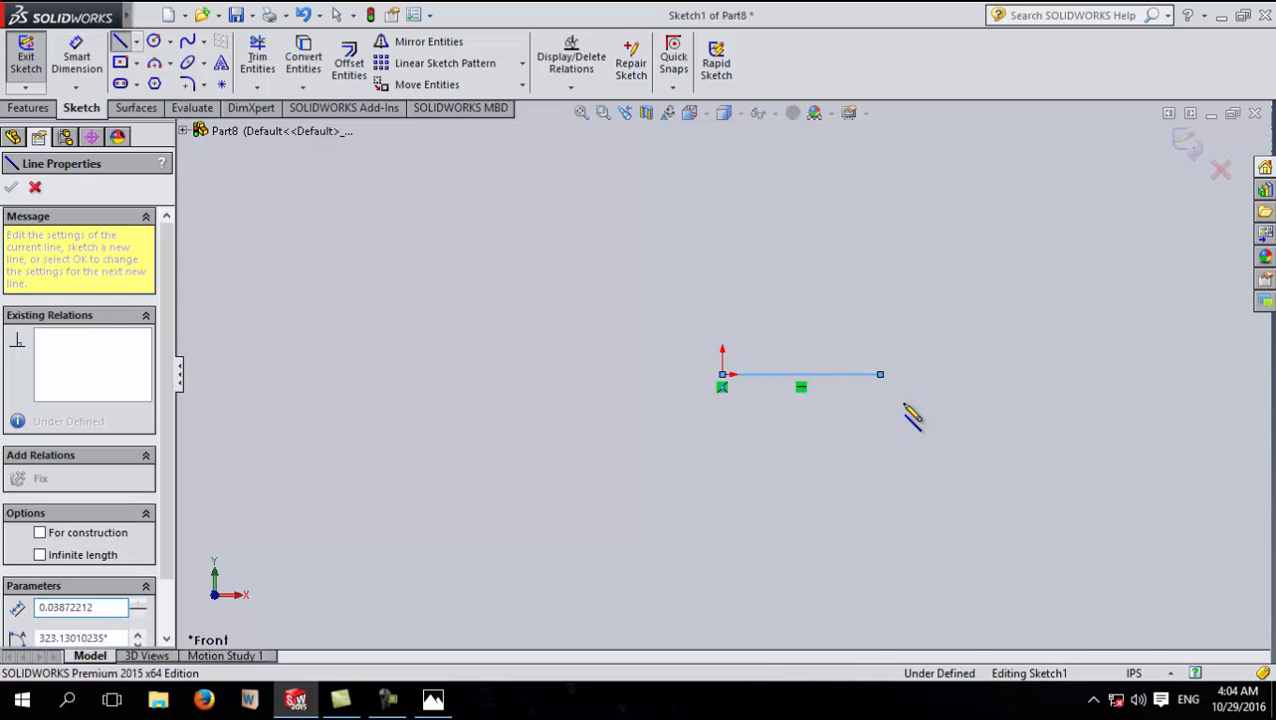
key(Escape)
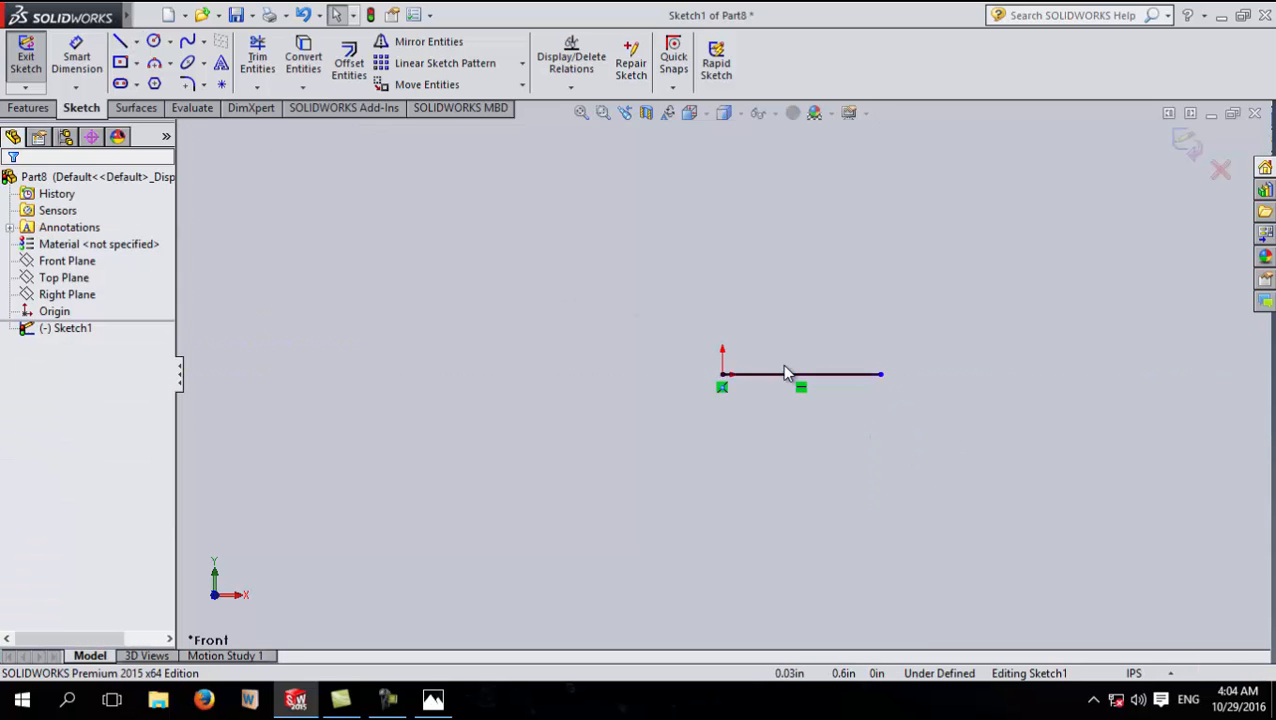
mouse_move(981, 461)
ctrl+middle_down()
mouse_move(746, 384)
mouse_move(620, 384)
ctrl+middle_up()
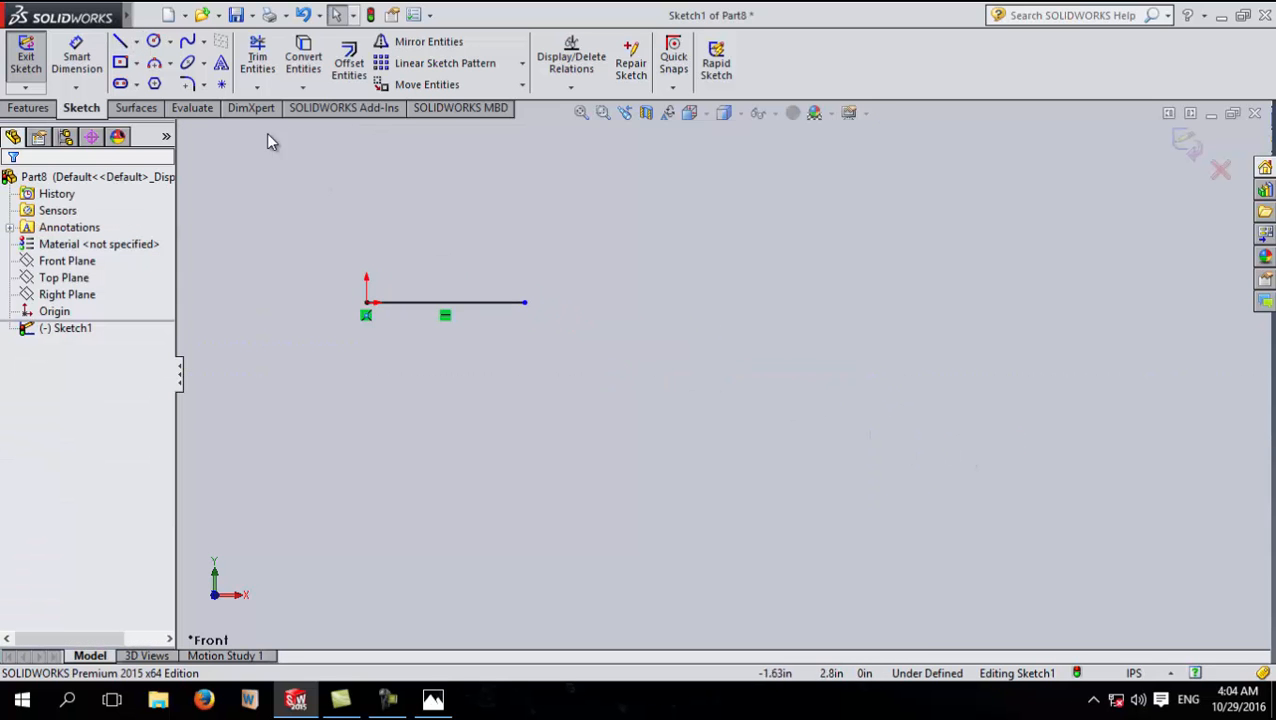
Step: Set the document units to MMGS (millimeter, gram, second) and reopen the line's sketch for editing
click(1170, 676)
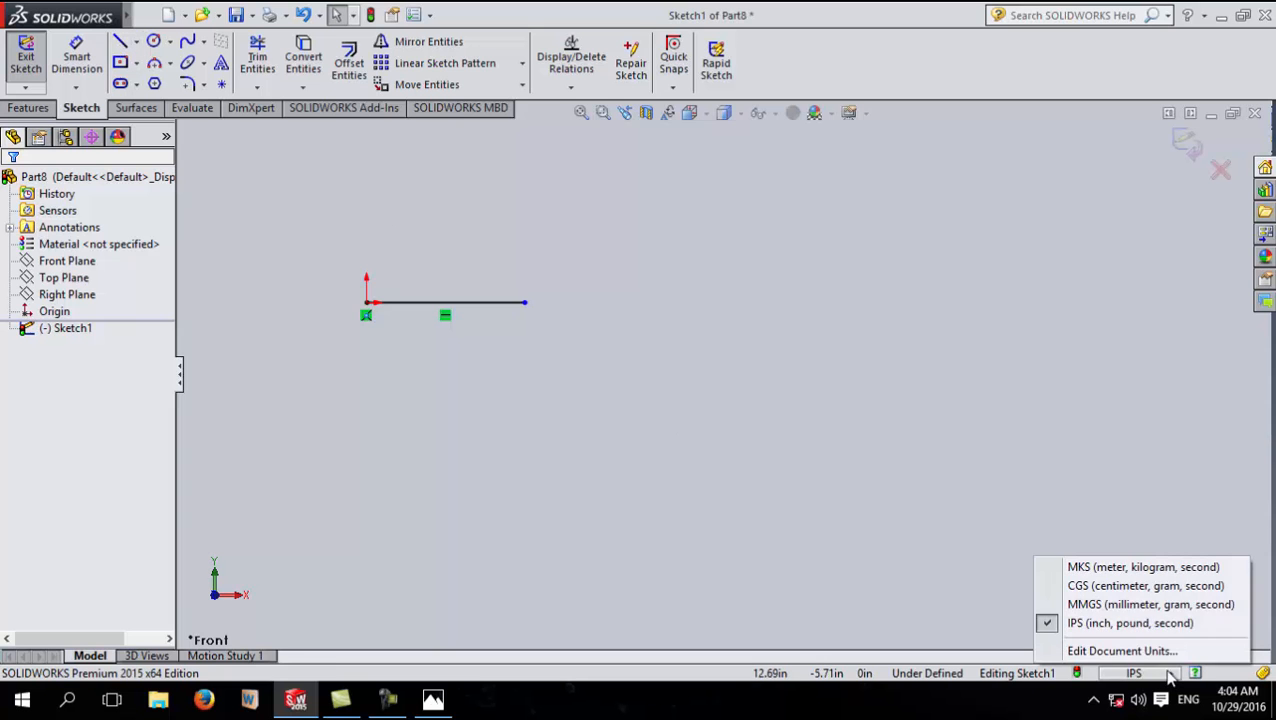
click(1136, 606)
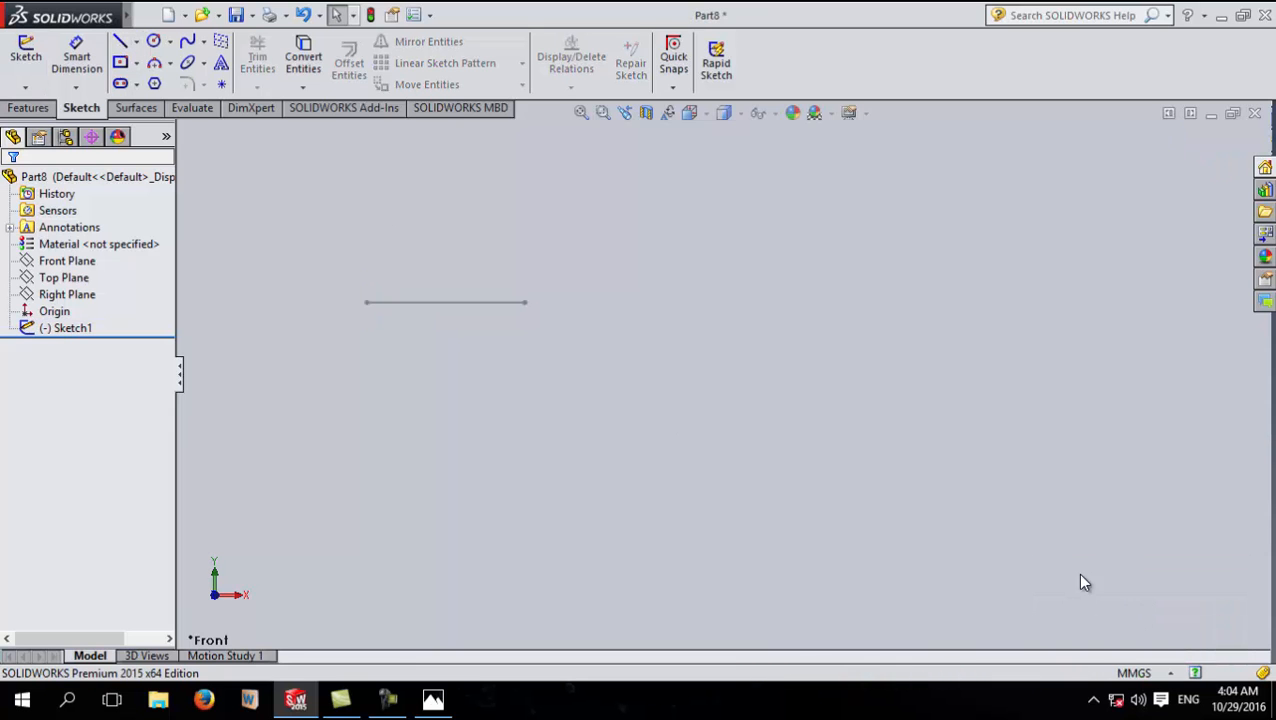
click(68, 327)
click(96, 272)
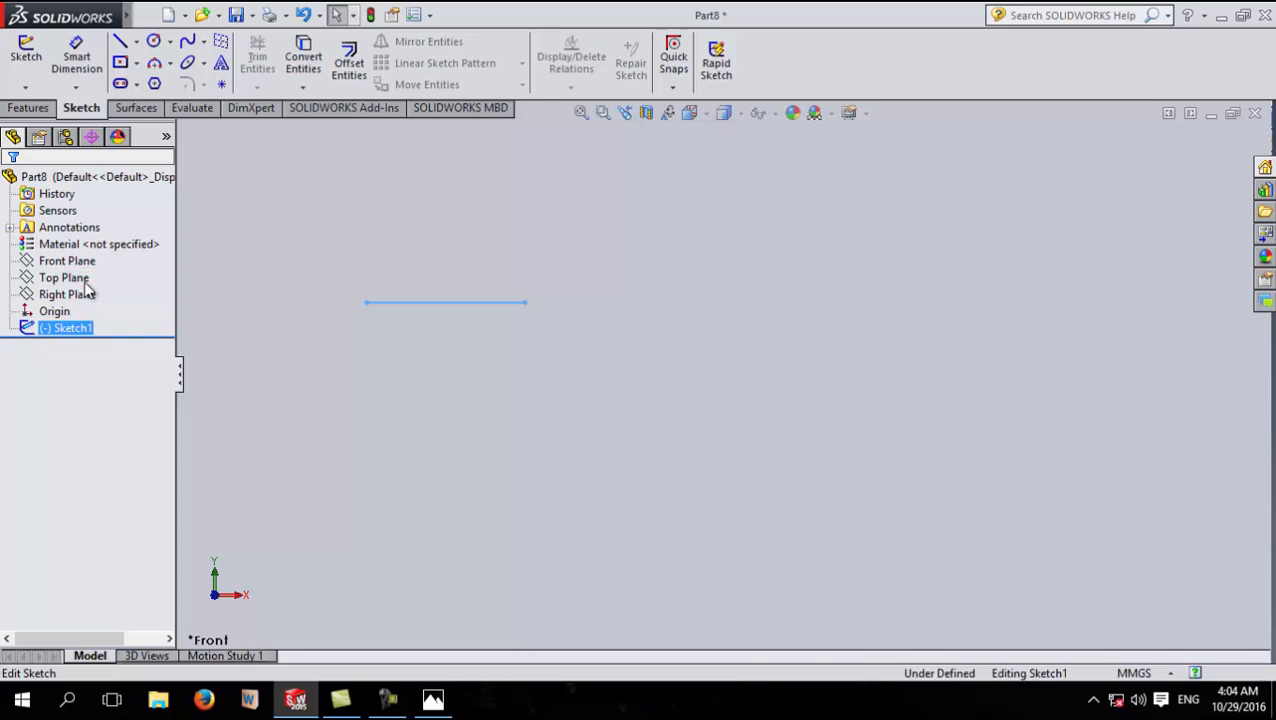
Step: Sketch a short two-point spline sloping down and outward from the free end of the horizontal line
click(186, 44)
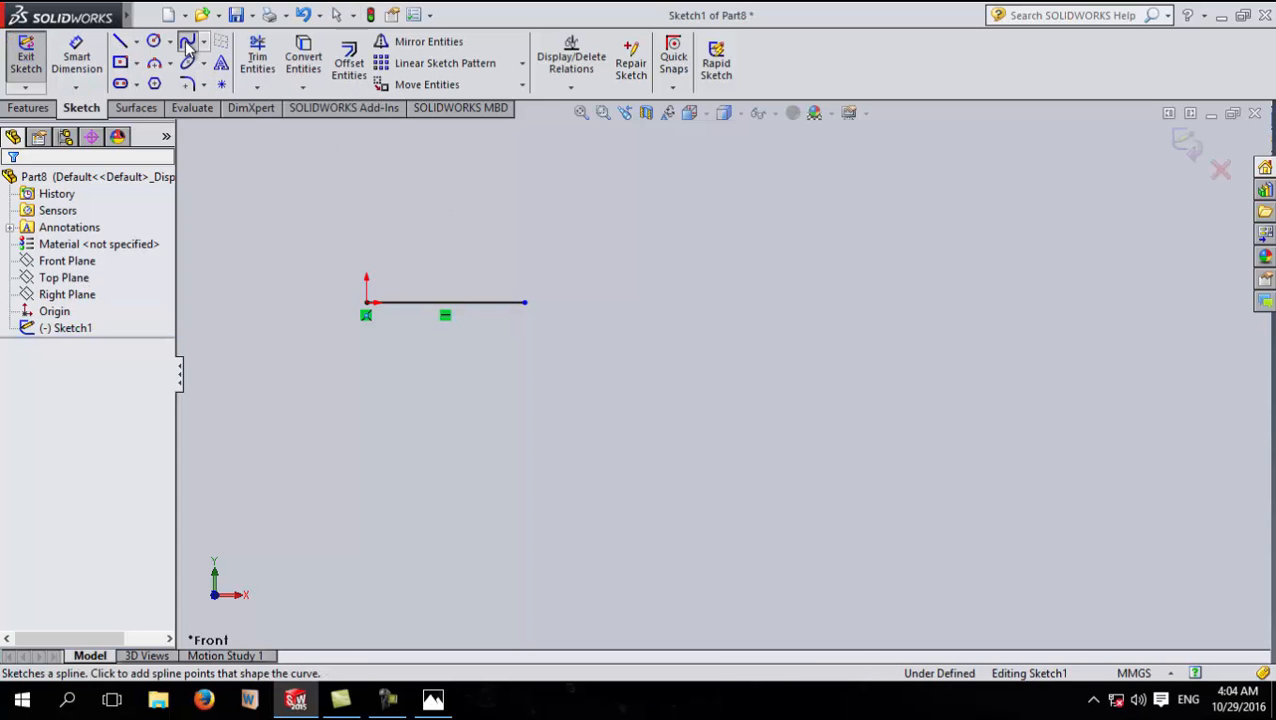
click(524, 302)
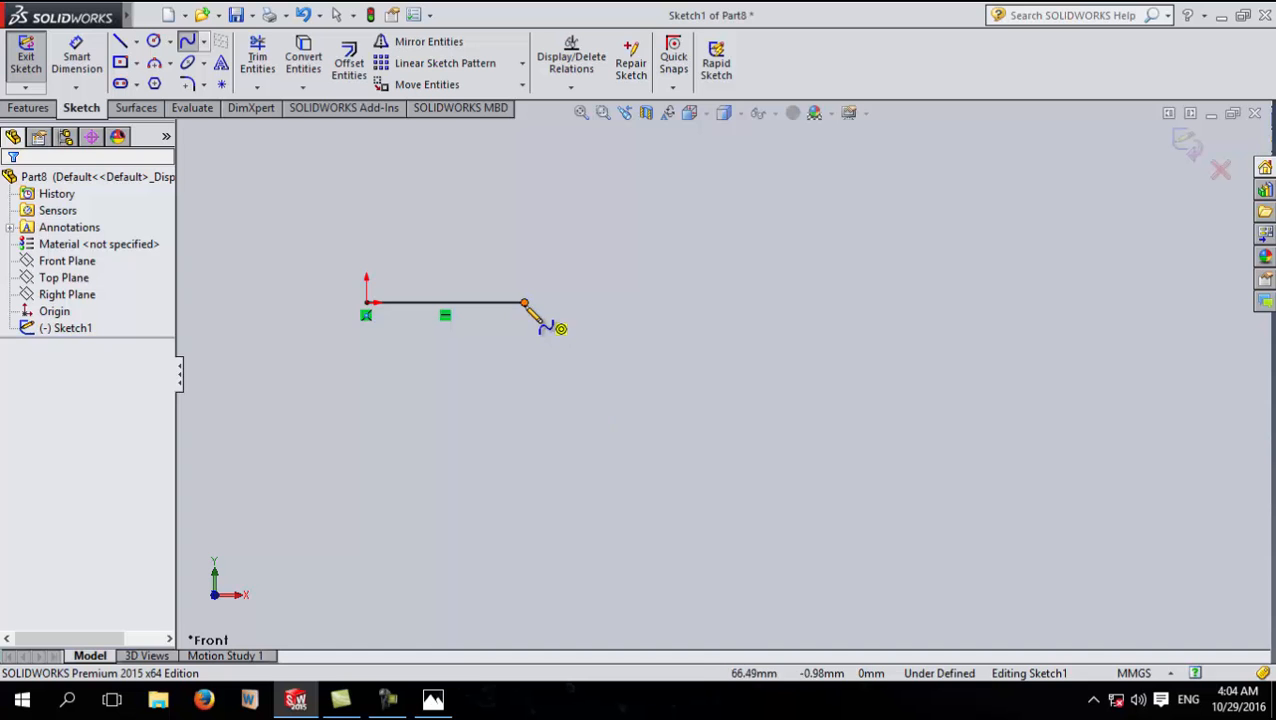
click(587, 349)
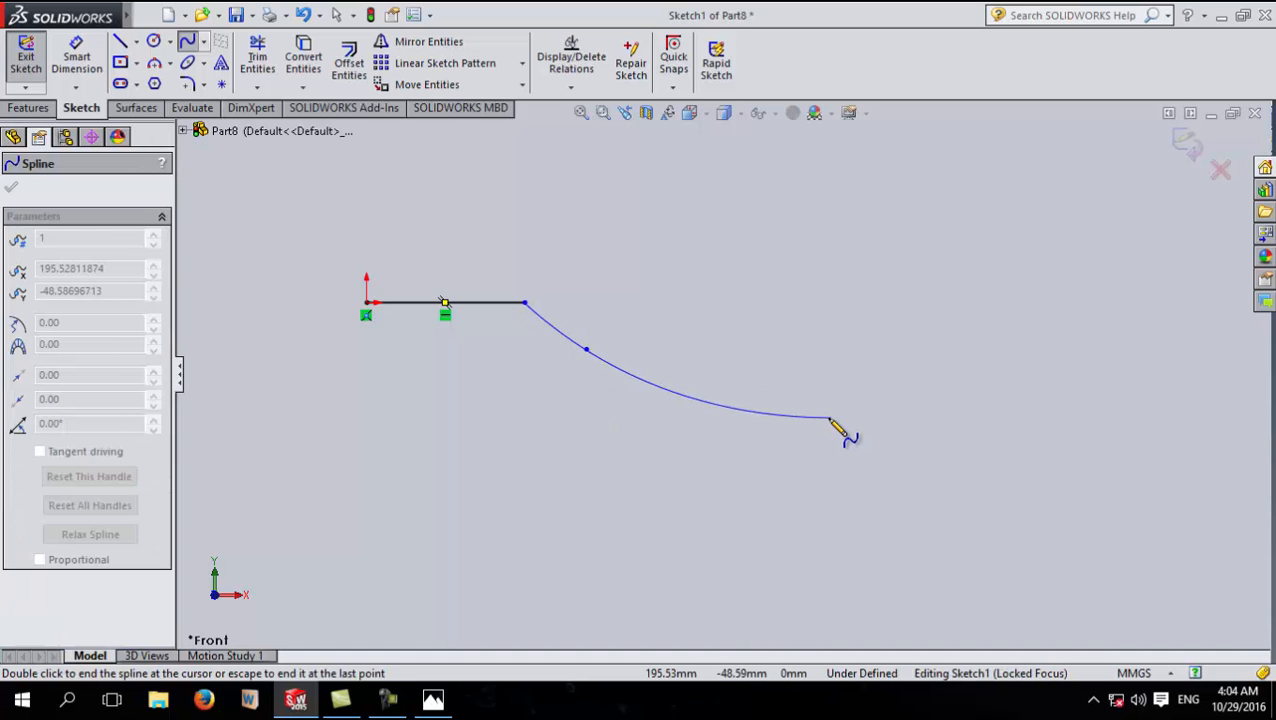
key(Escape)
Step: Sketch a short horizontal line running outward from the lower end of the sloping spline
click(119, 41)
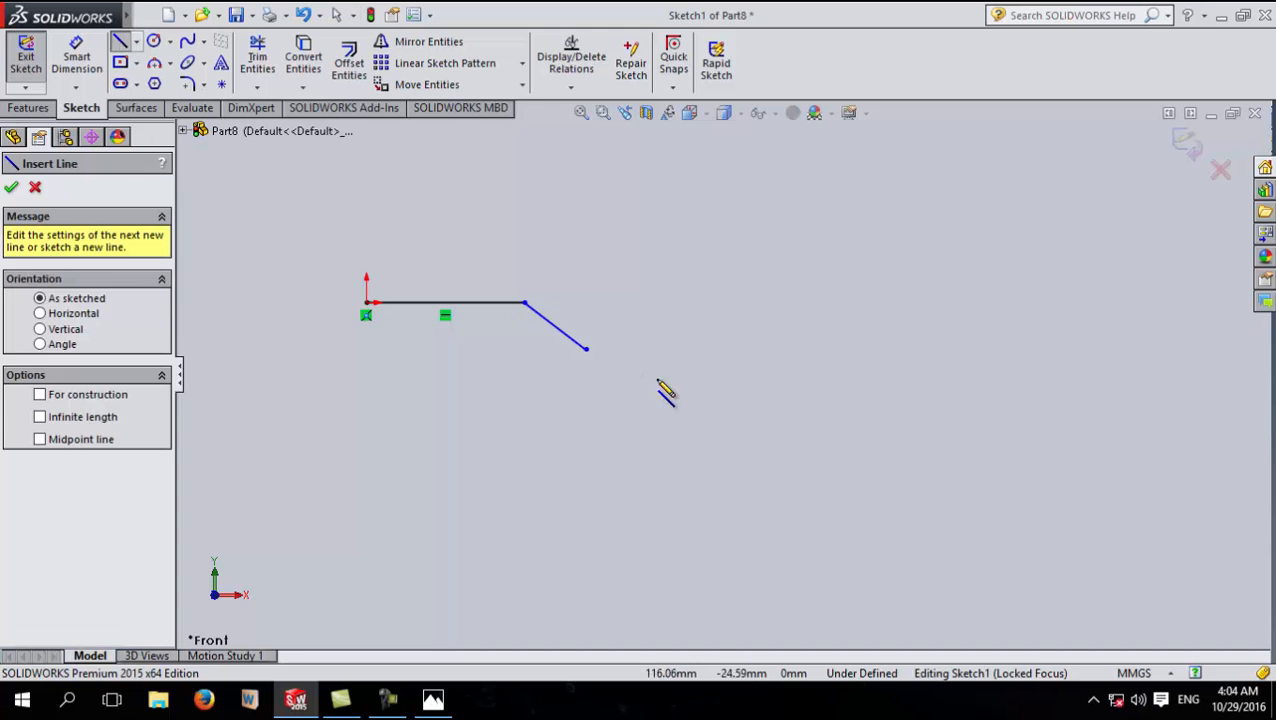
click(587, 349)
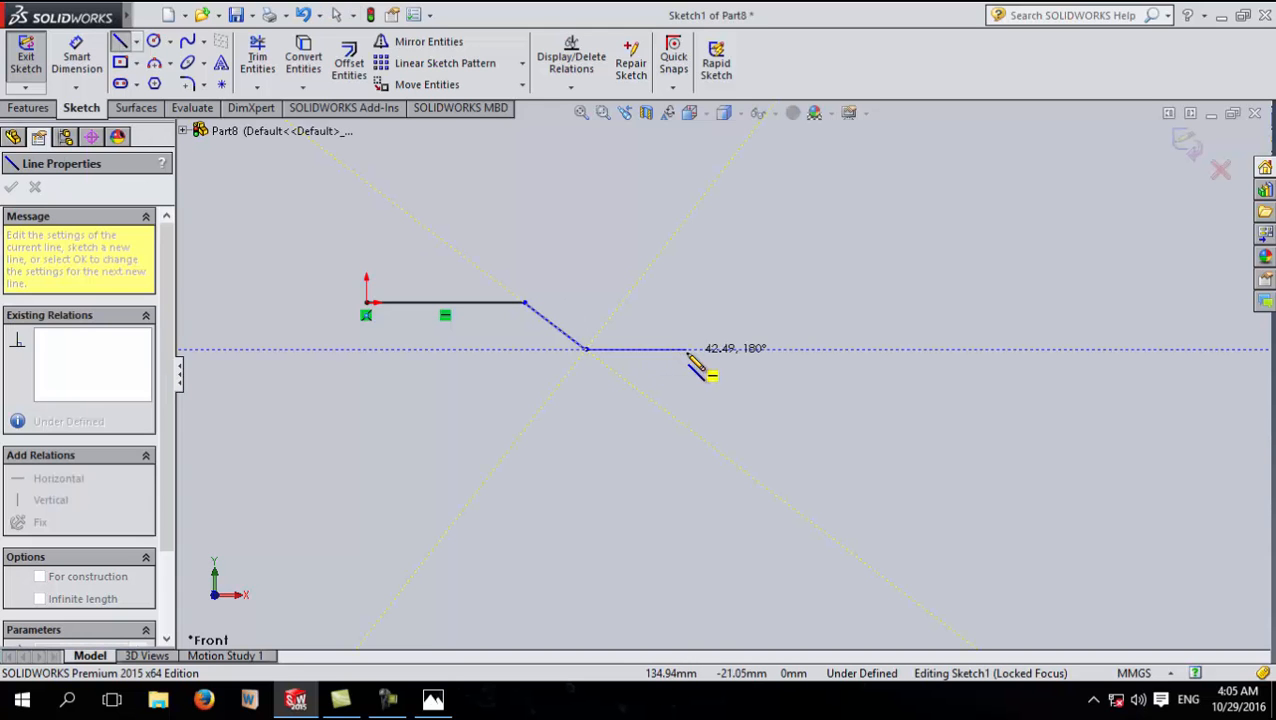
click(660, 349)
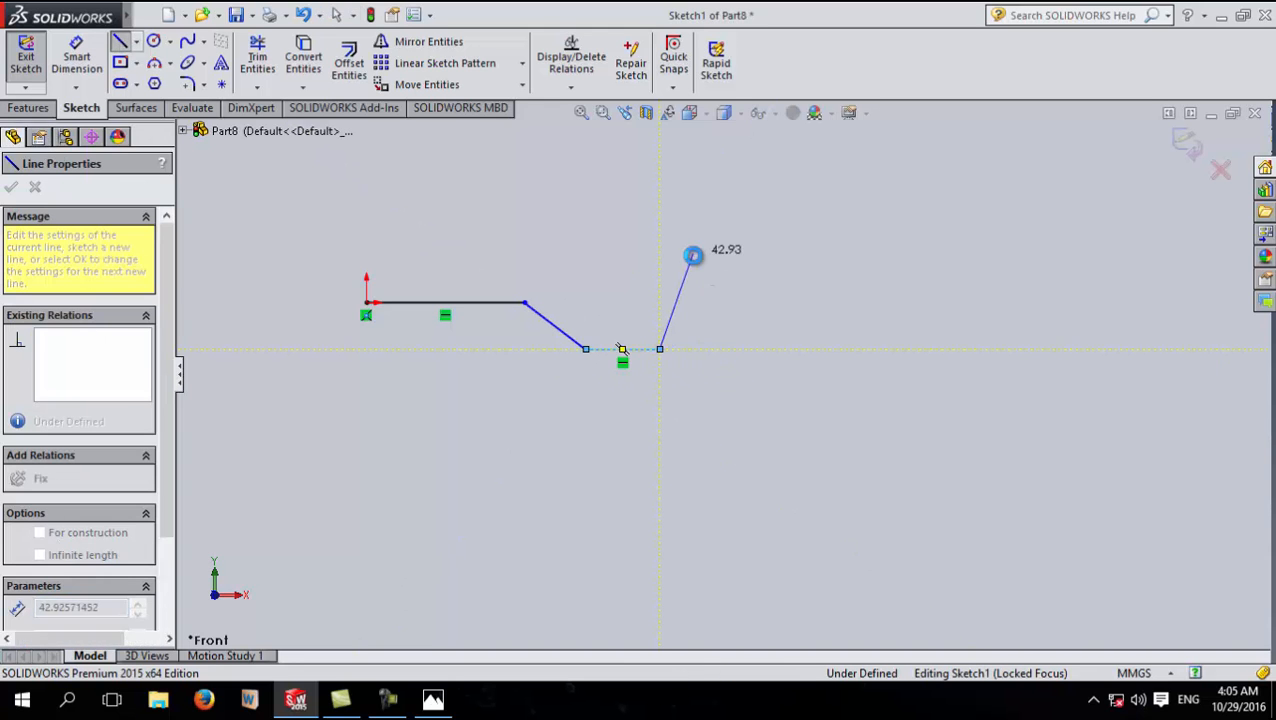
key(Escape)
Step: Sketch a two-point spline rising steeply about 282 mm from the outer end of the short lower line
click(188, 43)
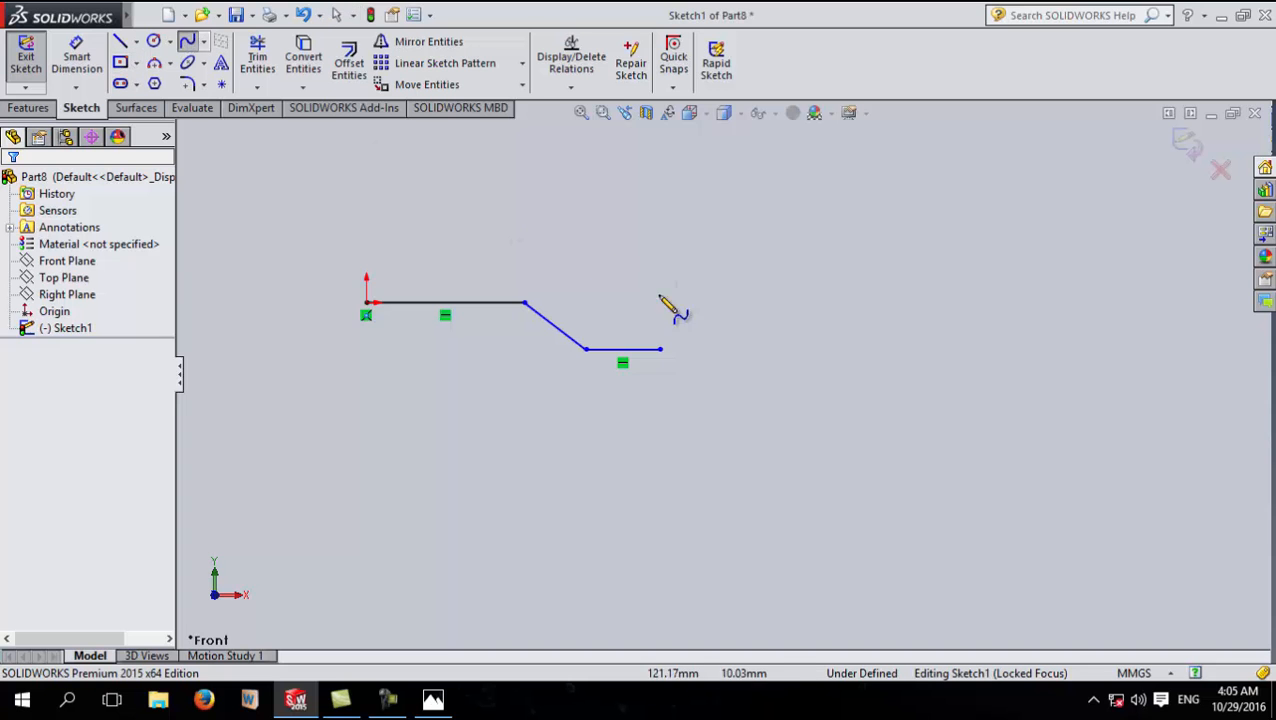
click(660, 349)
scroll(686, 238, down, 3)
scroll(680, 260, up, 4)
scroll(680, 295, up, 3)
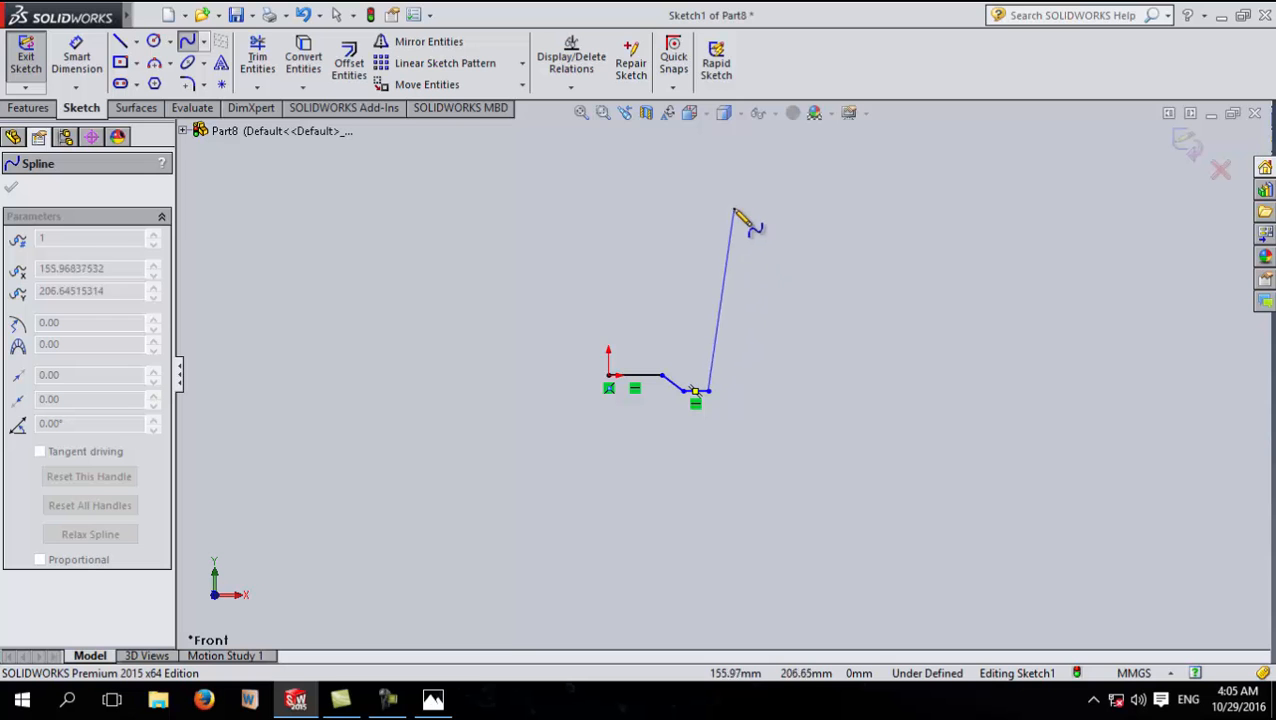
click(733, 142)
key(Escape)
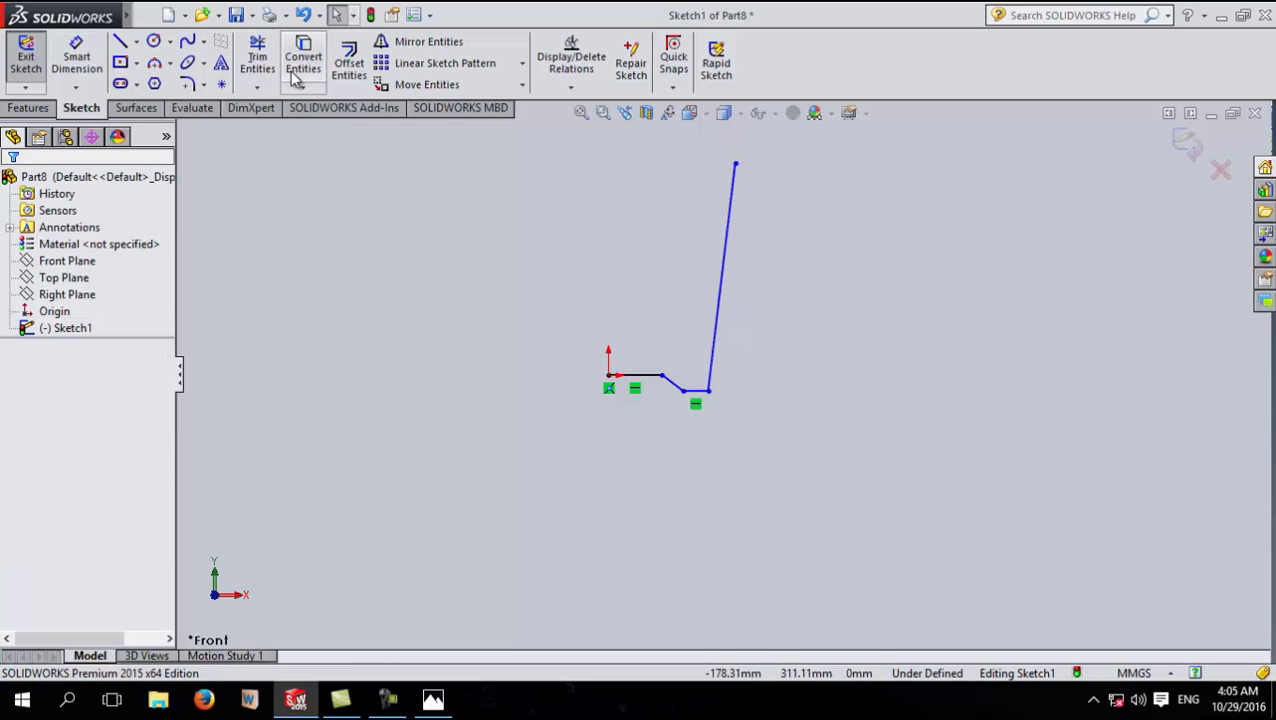
Step: Dimension the vertical distance between the tall spline's endpoints and set it to 110 mm
click(80, 60)
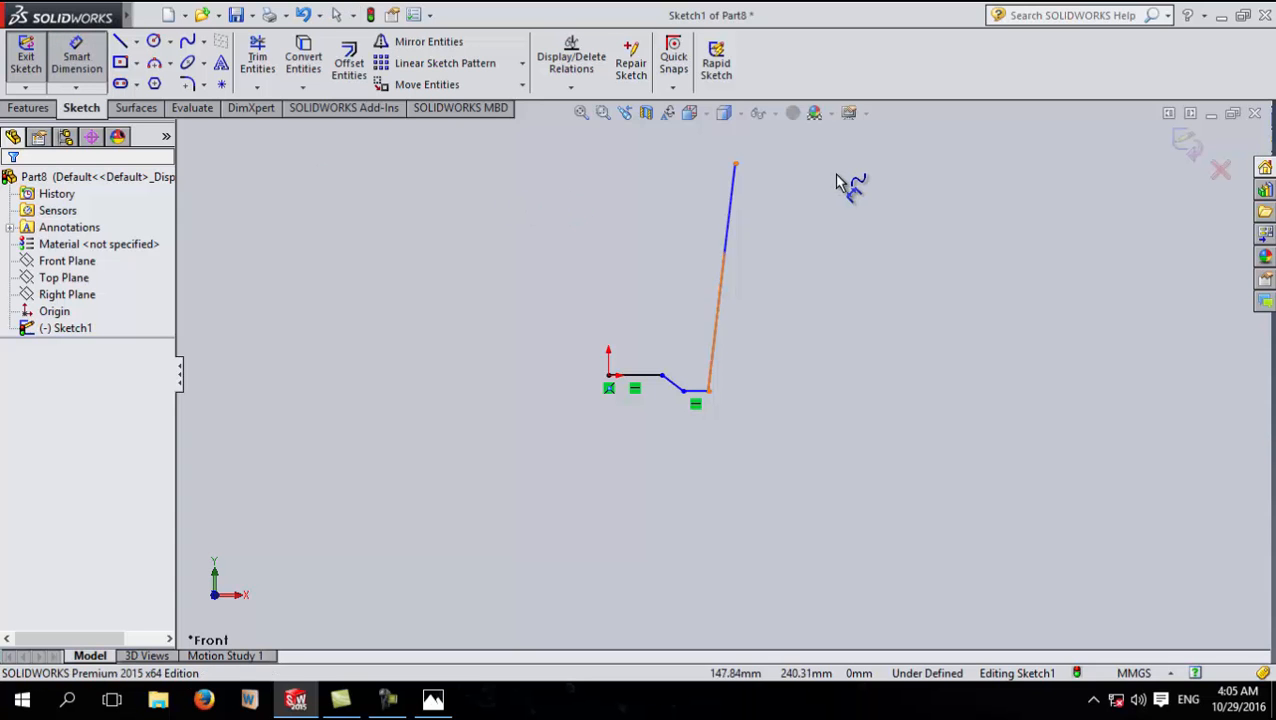
scroll(790, 183, up, 1)
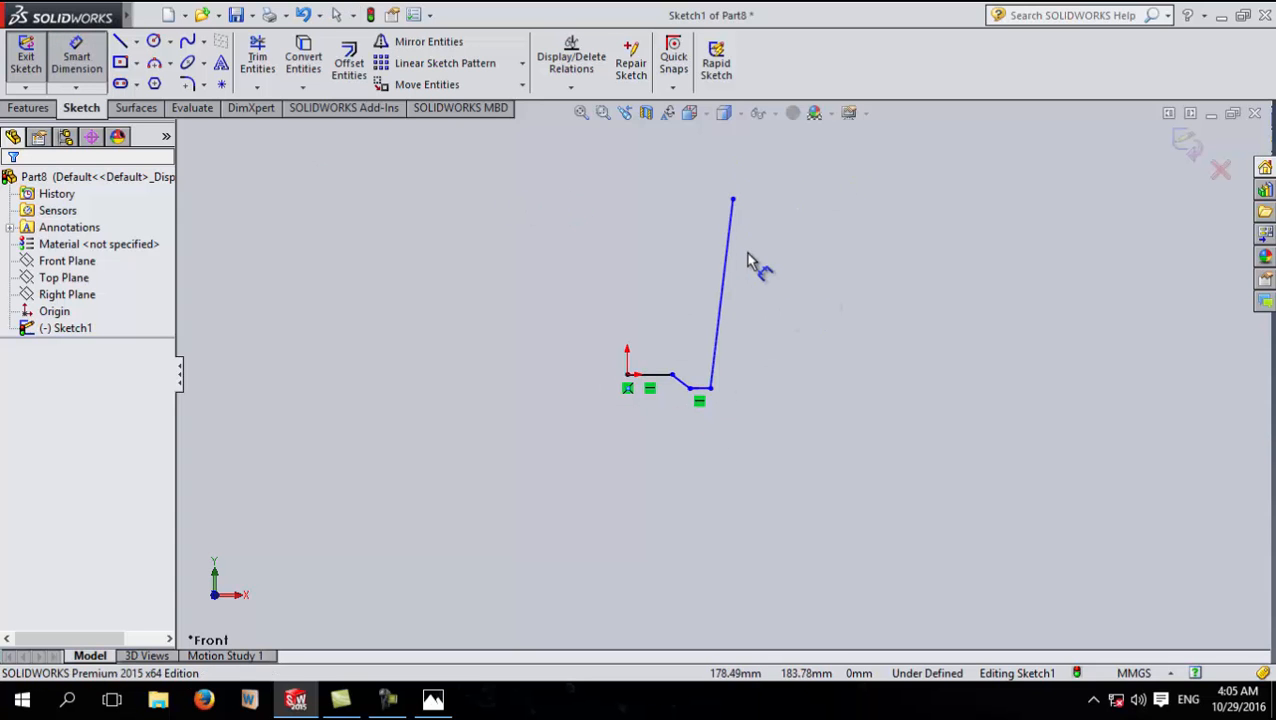
click(733, 201)
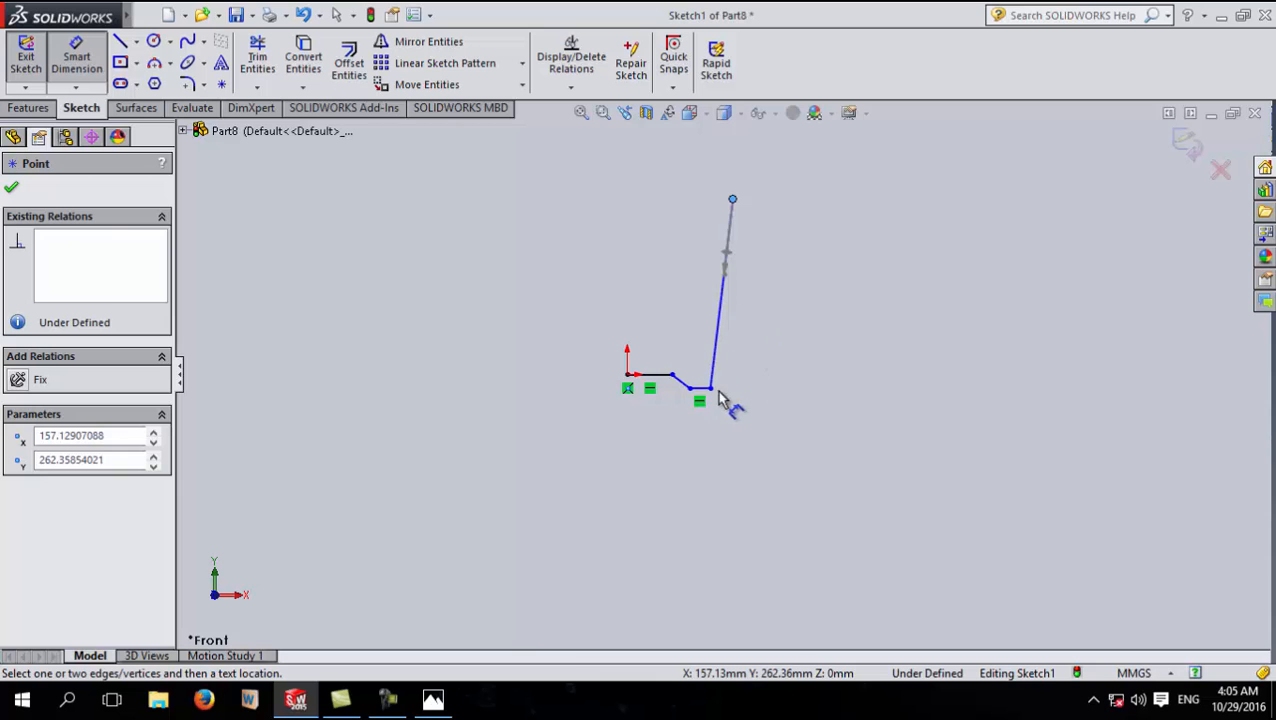
click(713, 389)
click(780, 312)
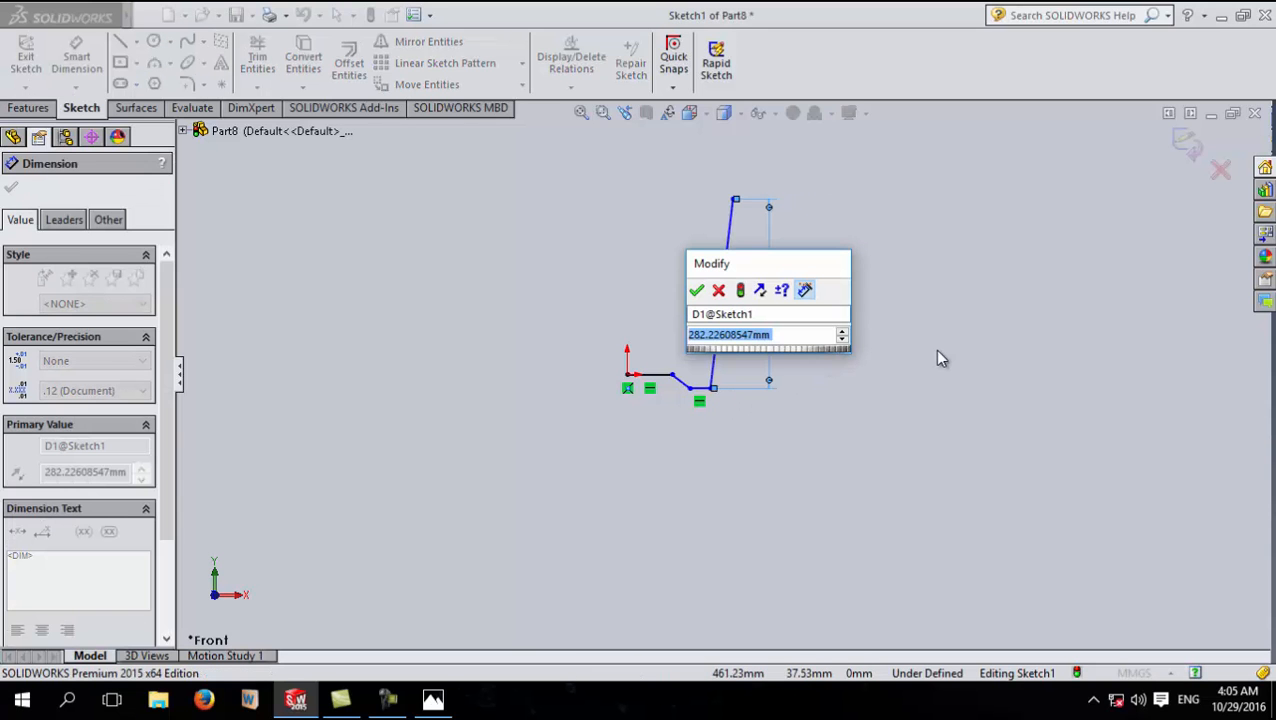
text(110)
key(Return)
Step: Dimension the horizontal line starting at the origin and set its length to 30 mm
scroll(660, 408, down, 5)
click(615, 336)
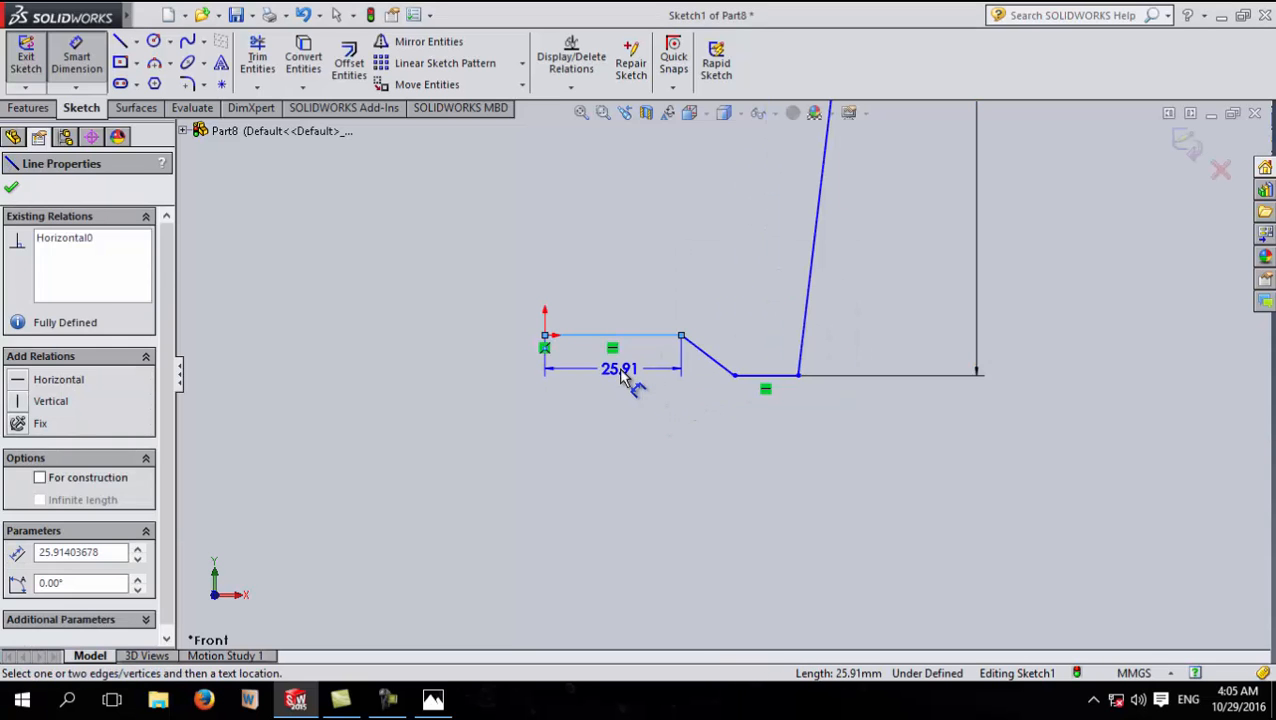
click(620, 375)
text(30)
key(Return)
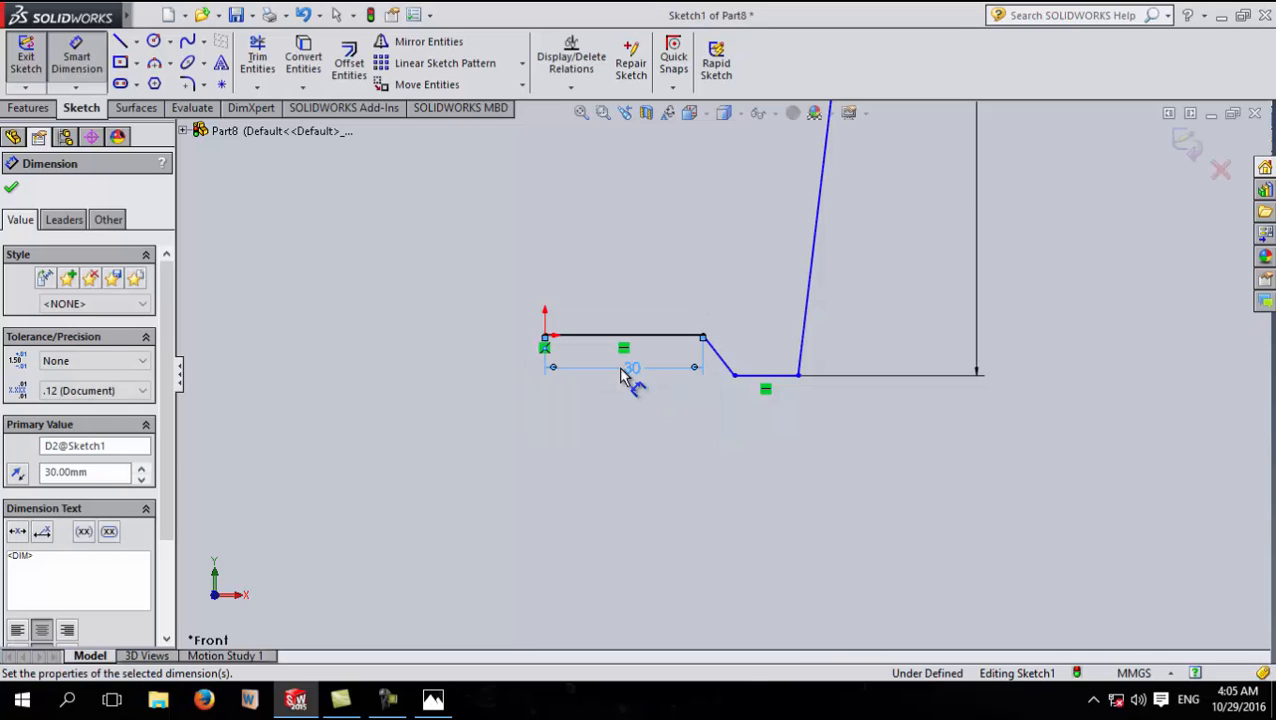
Step: Dimension the short lower horizontal line and set its length to 4 mm
scroll(740, 376, down, 4)
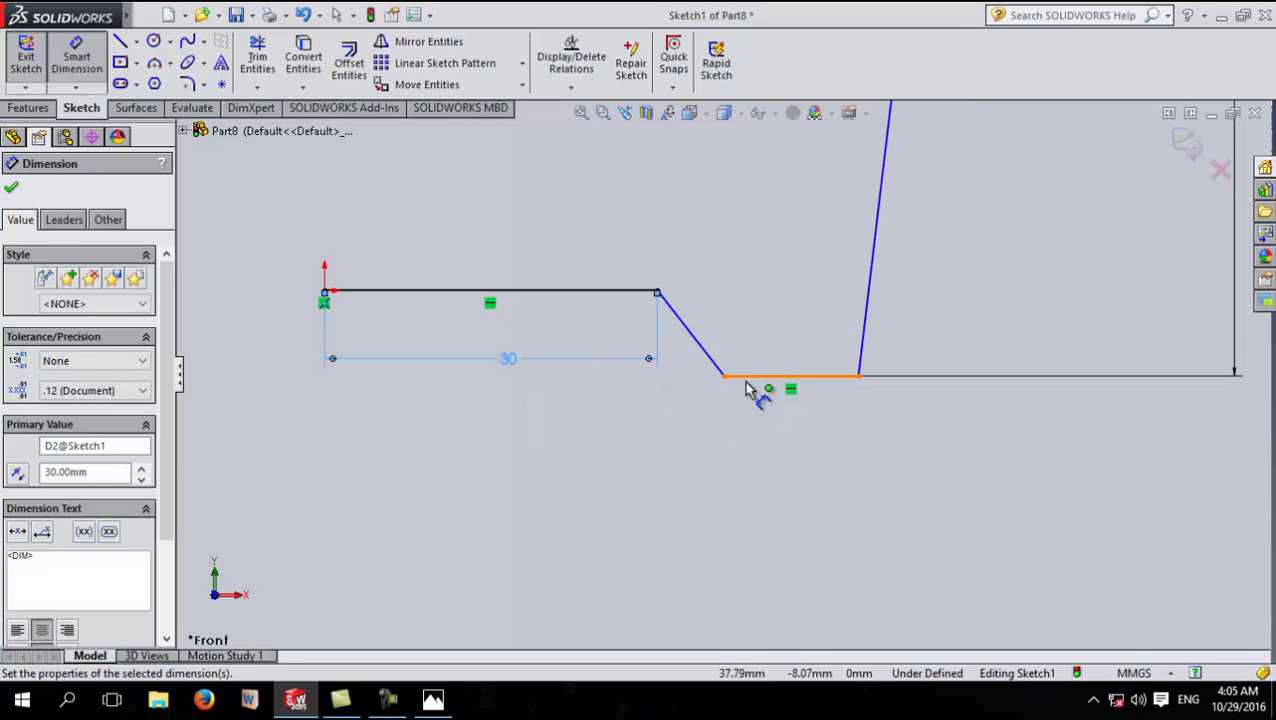
click(797, 385)
click(800, 418)
text(4)
key(Return)
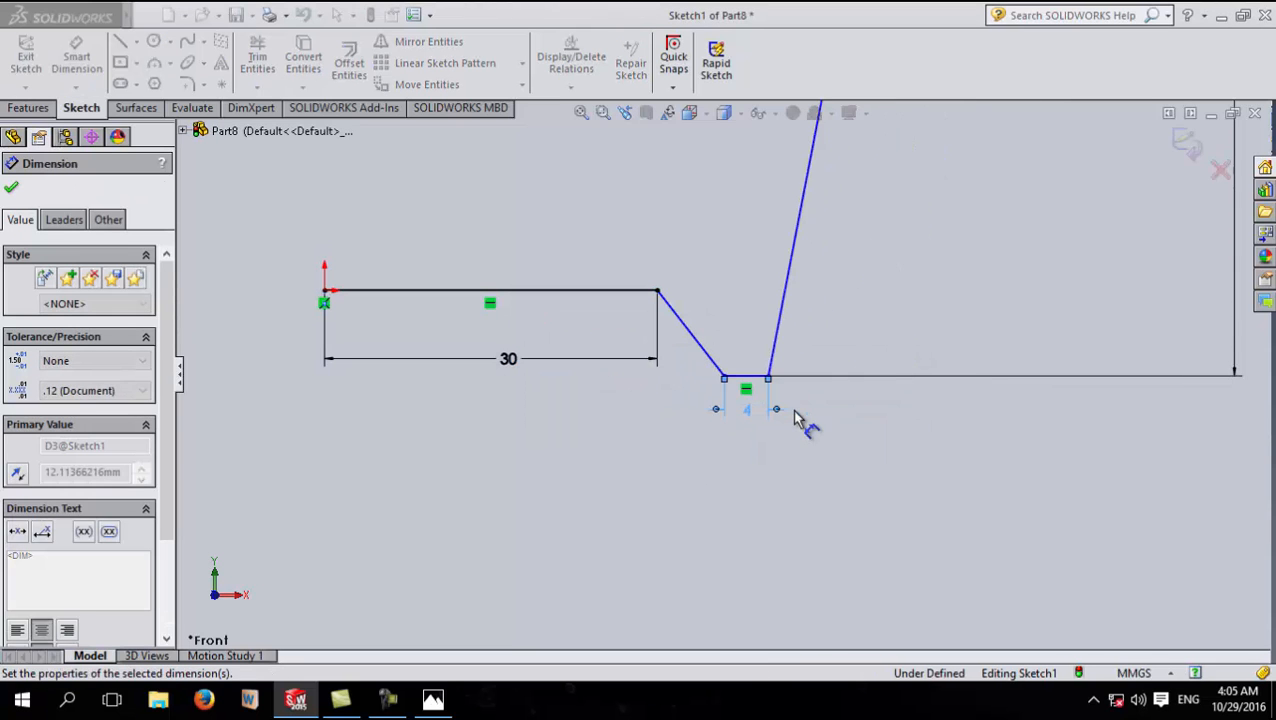
Step: Dimension the vertical distance between the sloping spline's endpoints and set it to 3 mm
click(658, 293)
click(725, 377)
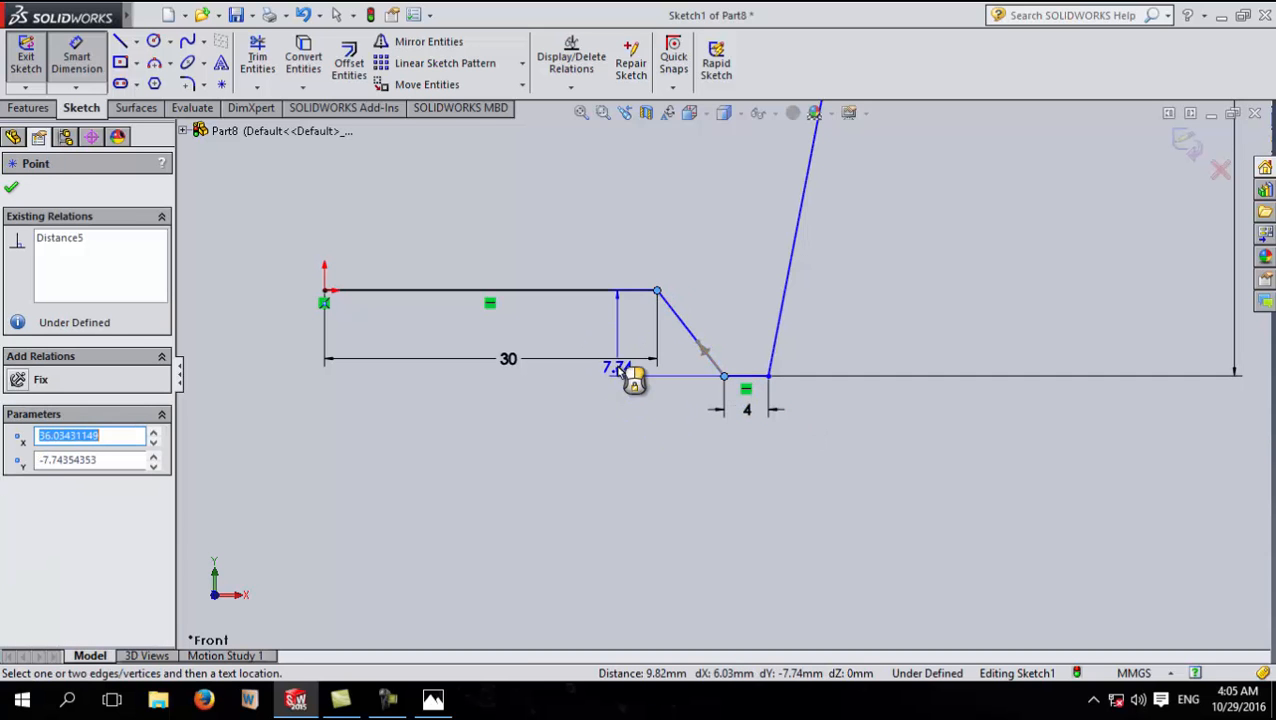
click(611, 335)
text(3)
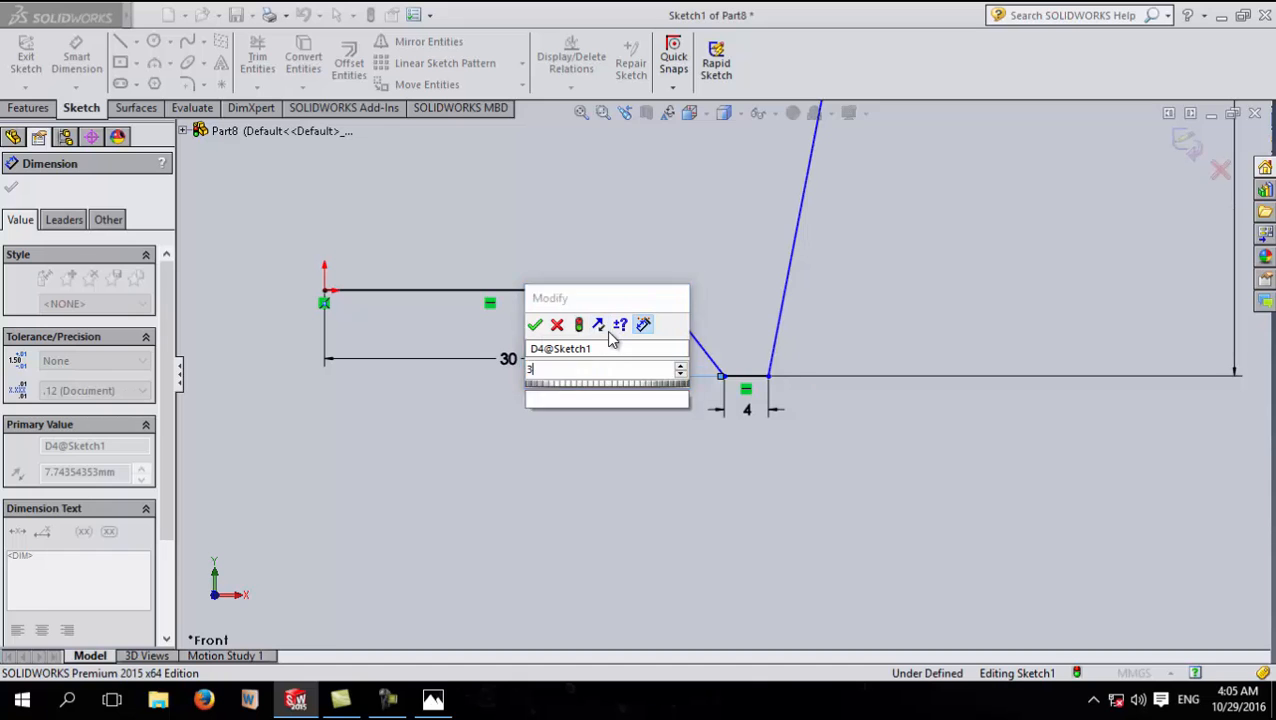
key(Return)
scroll(660, 335, down, 4)
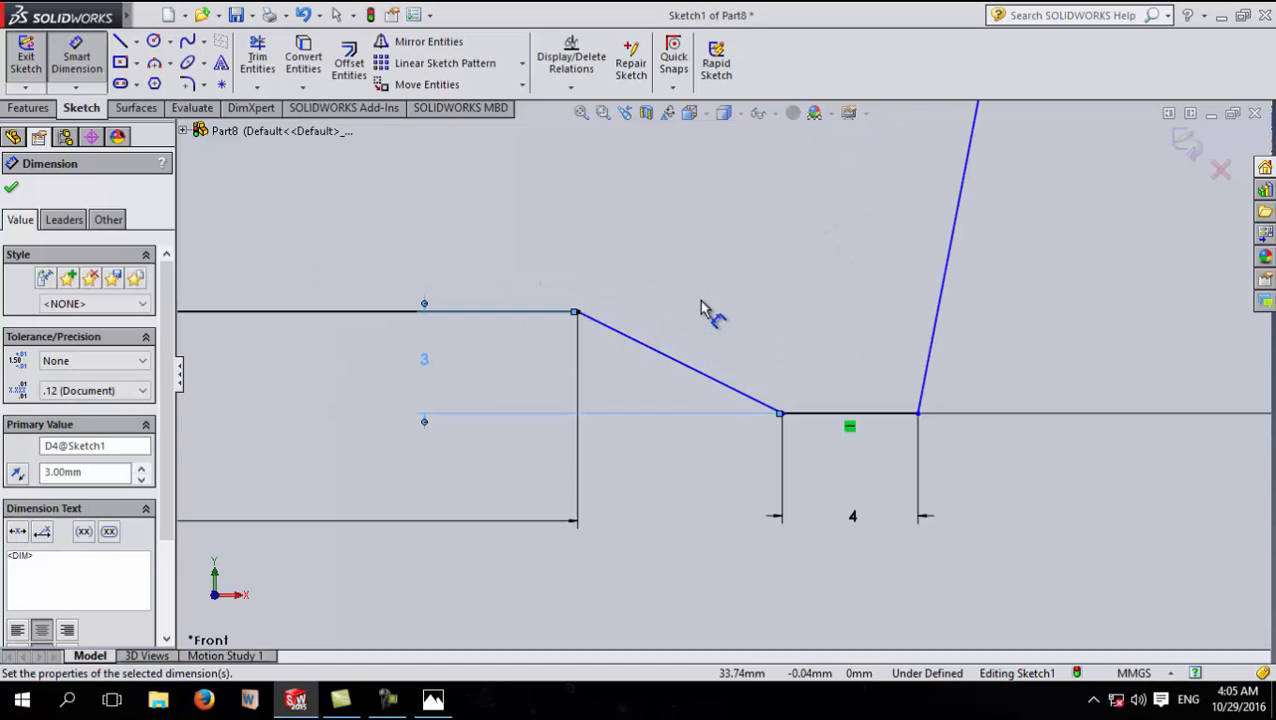
Step: Dimension the horizontal distance between the sloping spline's endpoints and set it to 4 mm
click(578, 313)
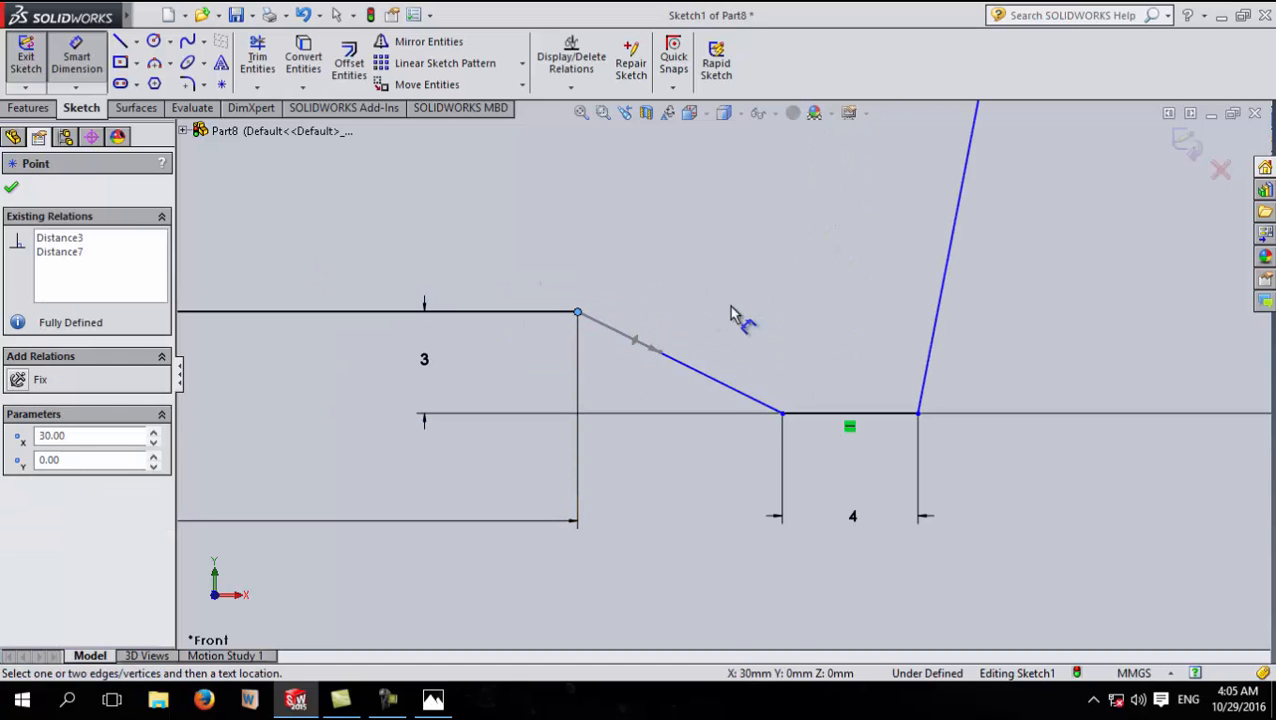
click(783, 414)
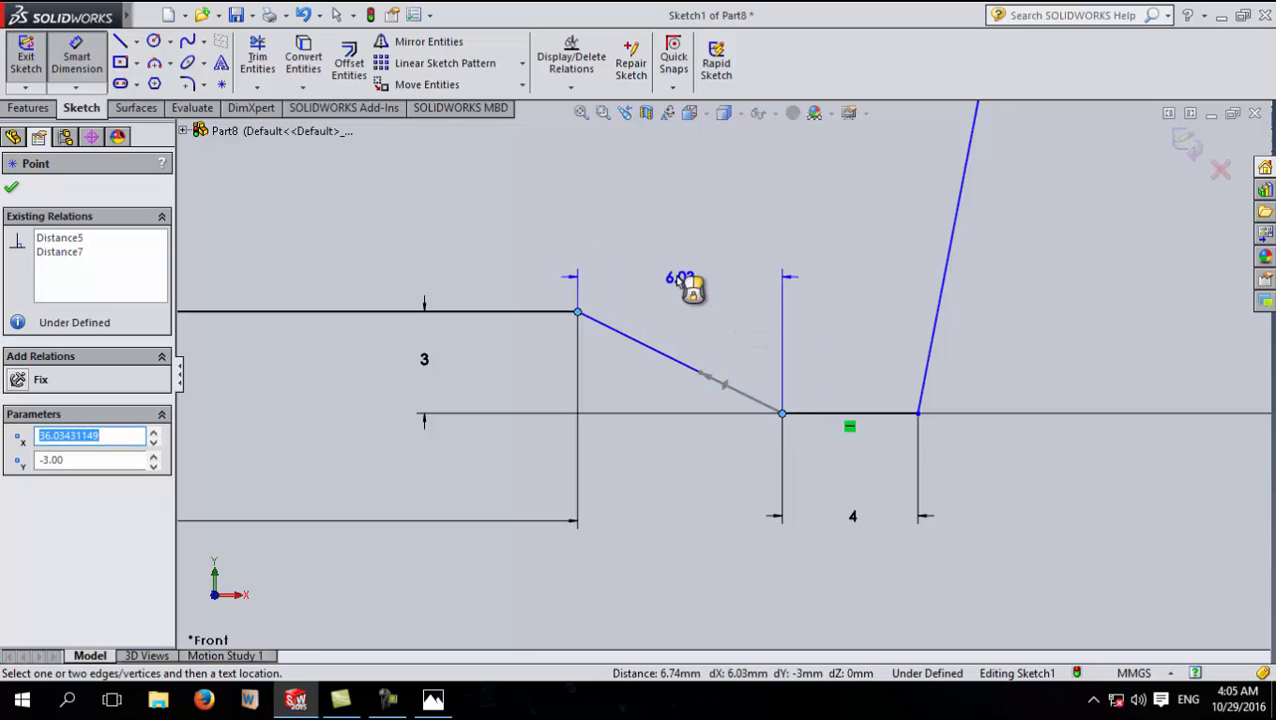
click(680, 272)
text(4)
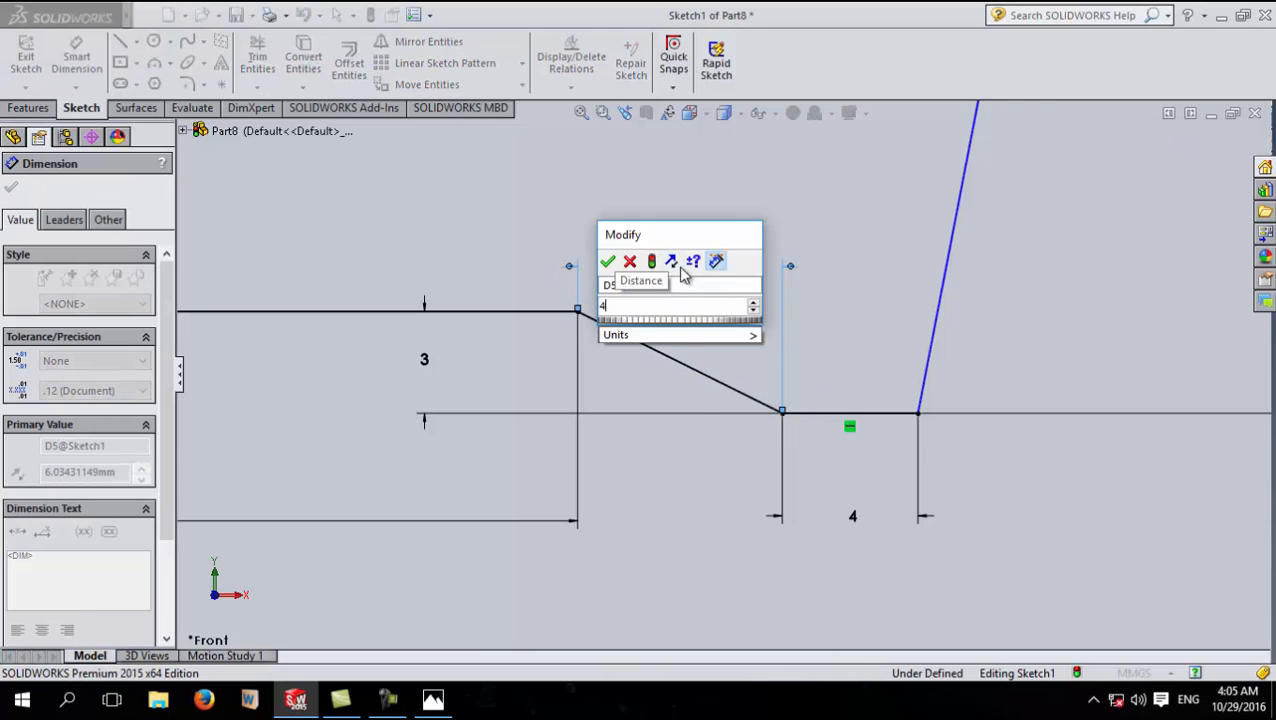
key(Return)
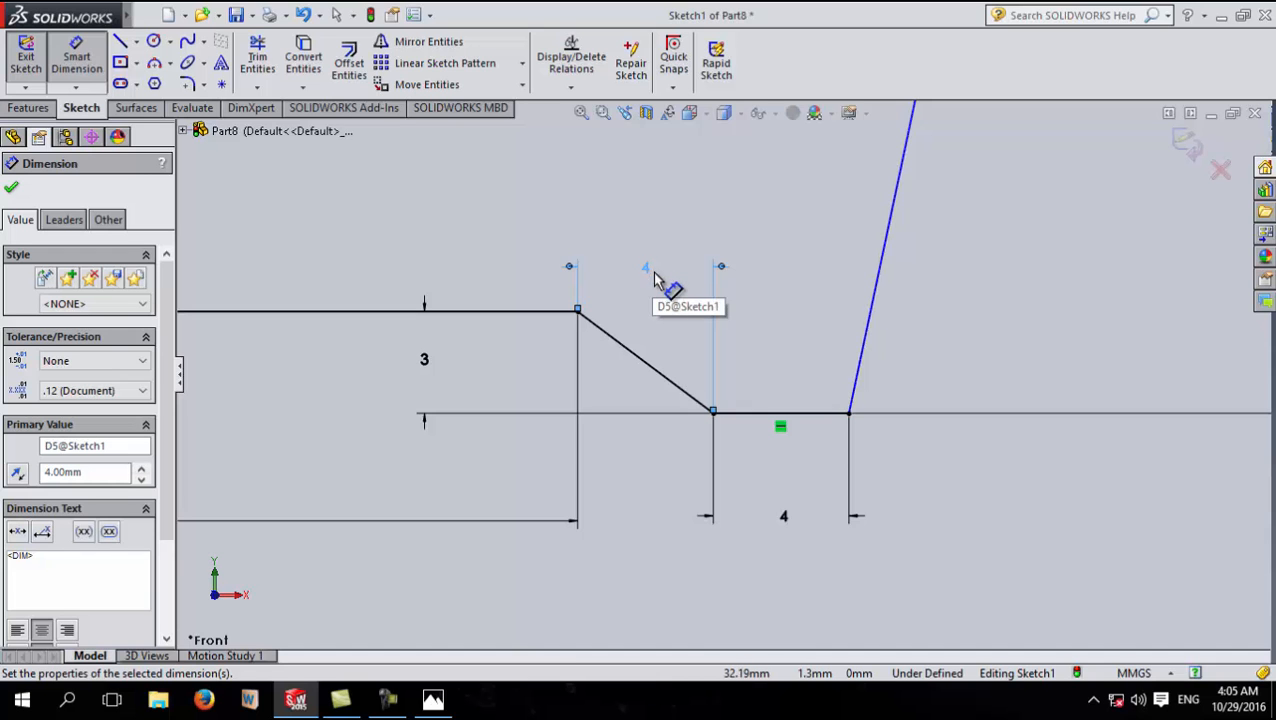
Step: Set the length dimension of the short lower horizontal line to 3 mm
double_click(785, 520)
text(3)
key(Return)
scroll(768, 524, up, 4)
scroll(720, 380, down, 6)
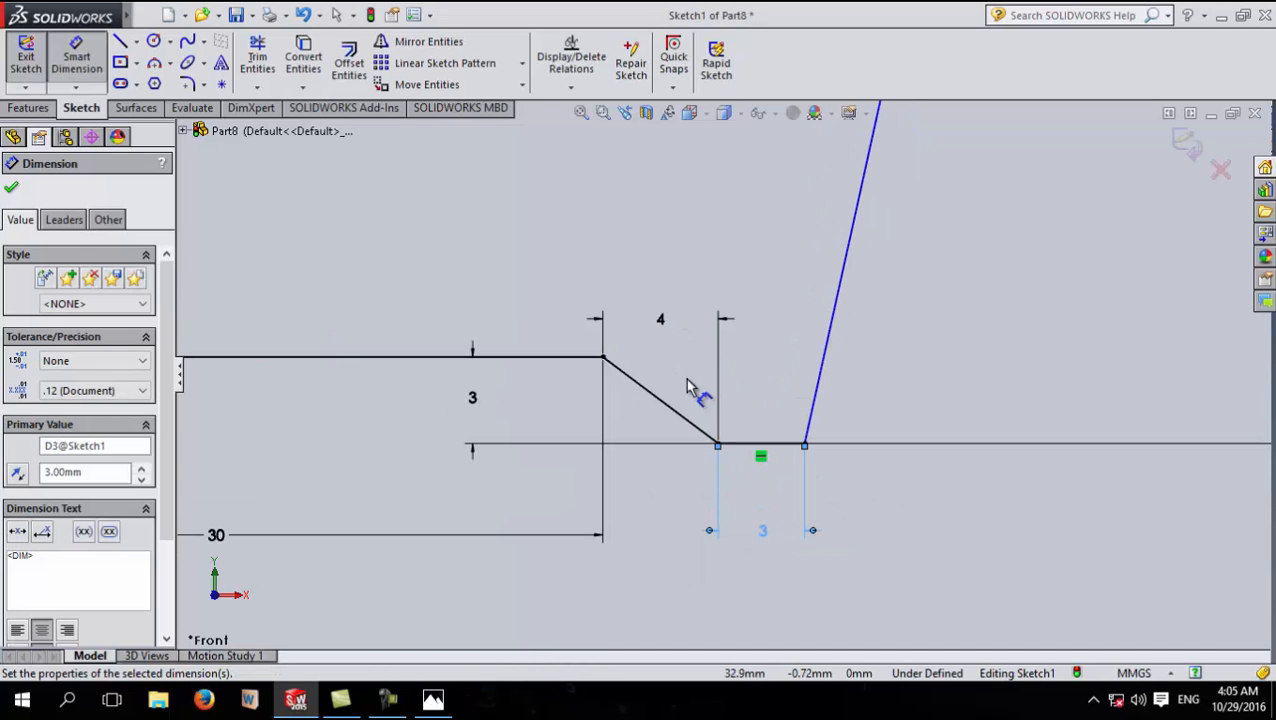
key(Escape)
Step: Bend the tall spline into a rounded mug wall by reshaping it with its tangent handles
scroll(778, 337, up, 3)
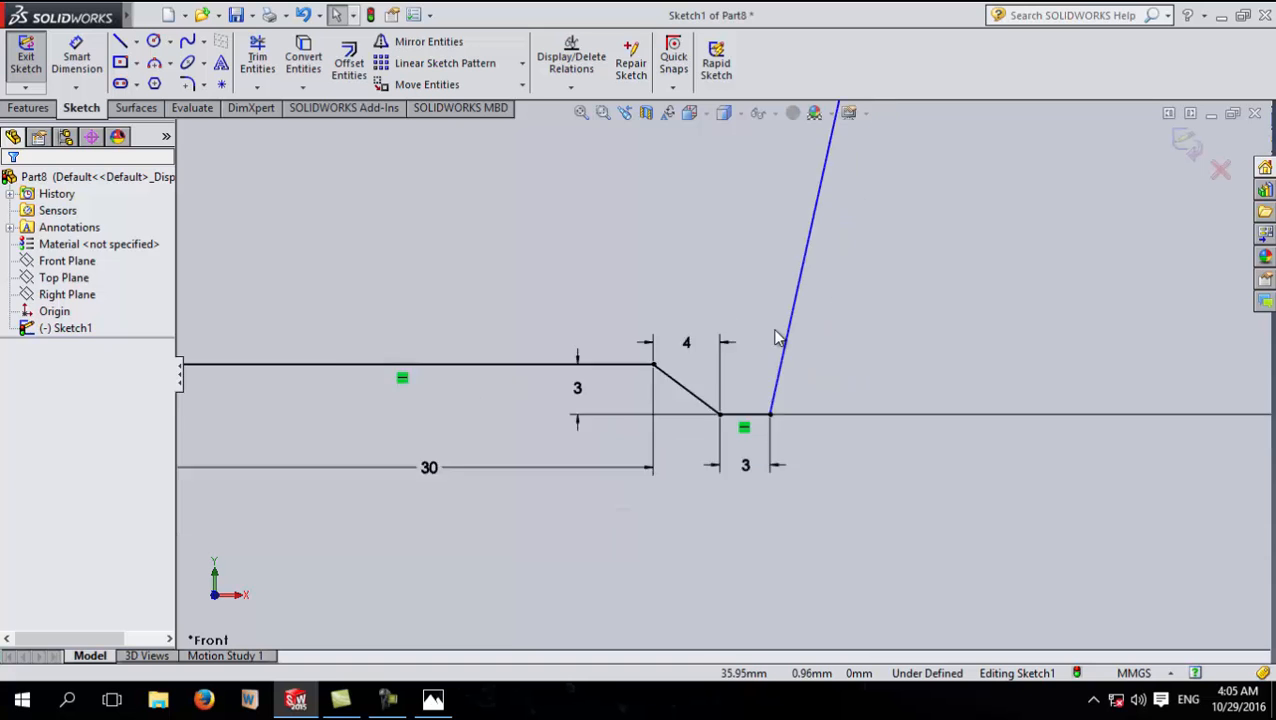
scroll(780, 338, up, 4)
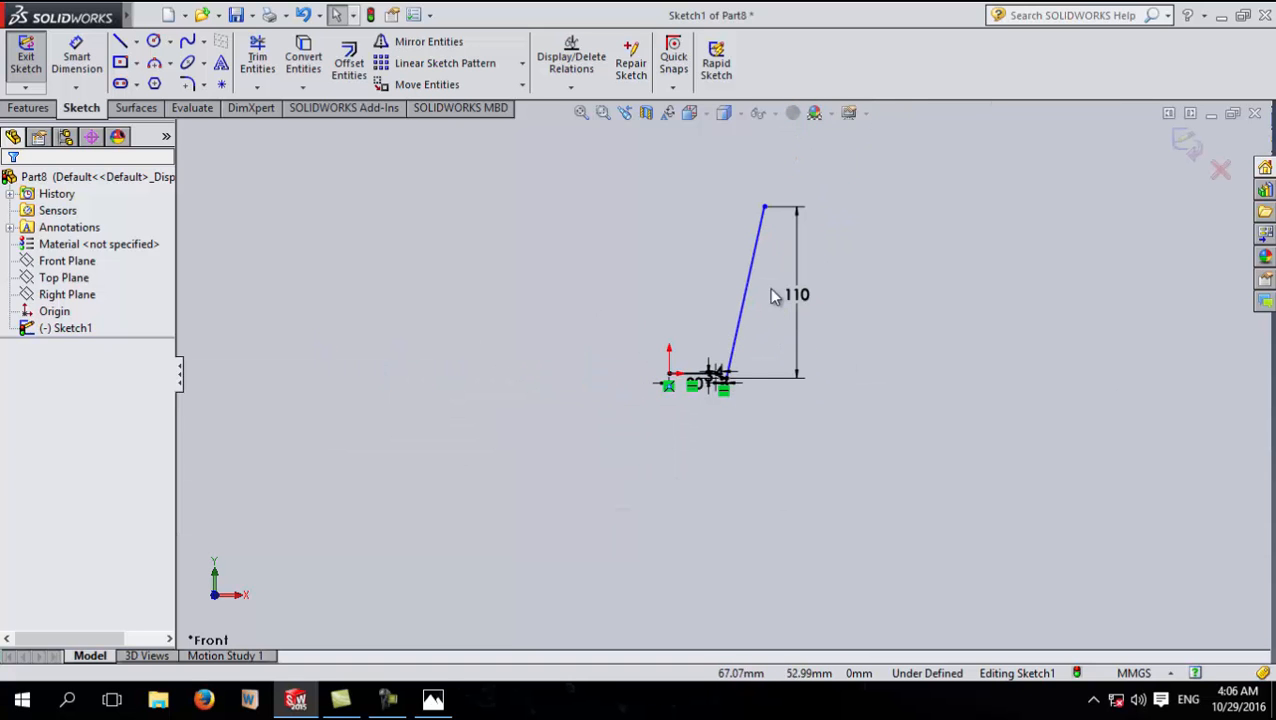
click(752, 295)
scroll(760, 318, up, 3)
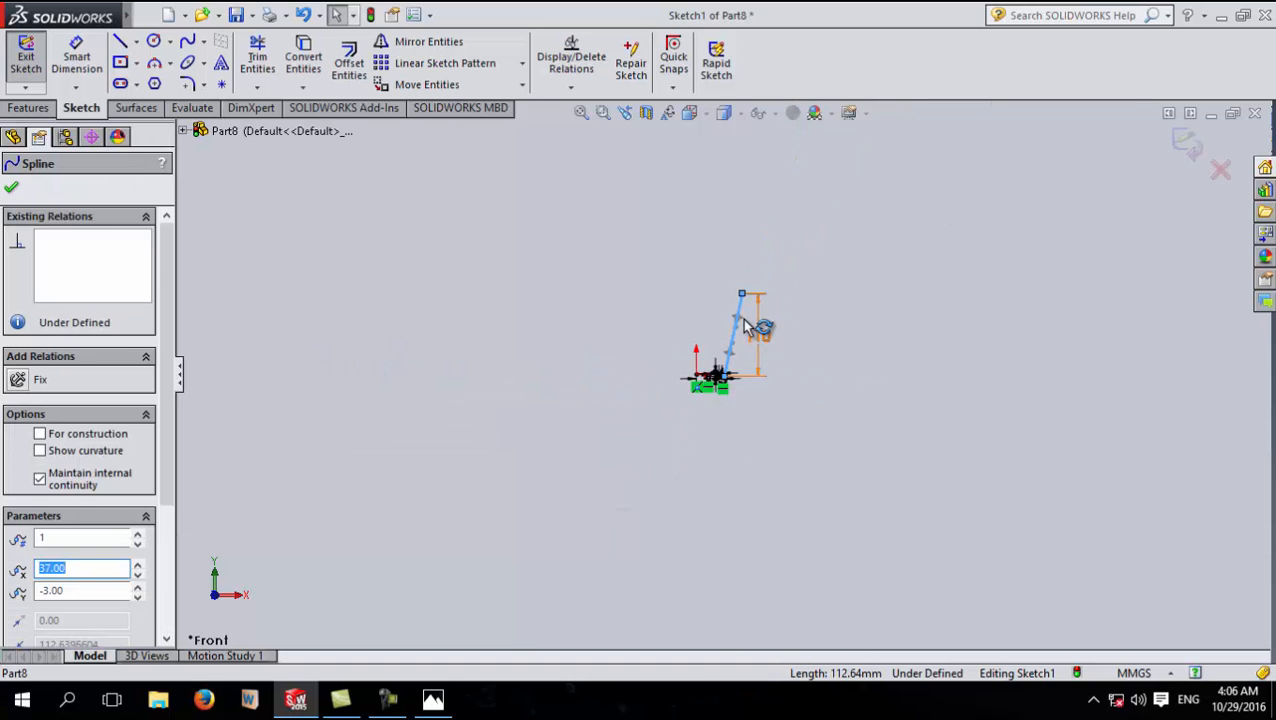
scroll(742, 318, down, 5)
scroll(697, 290, down, 1)
scroll(705, 302, up, 3)
scroll(712, 336, down, 3)
drag(730, 375, 773, 366)
drag(724, 534, 755, 630)
key(z)
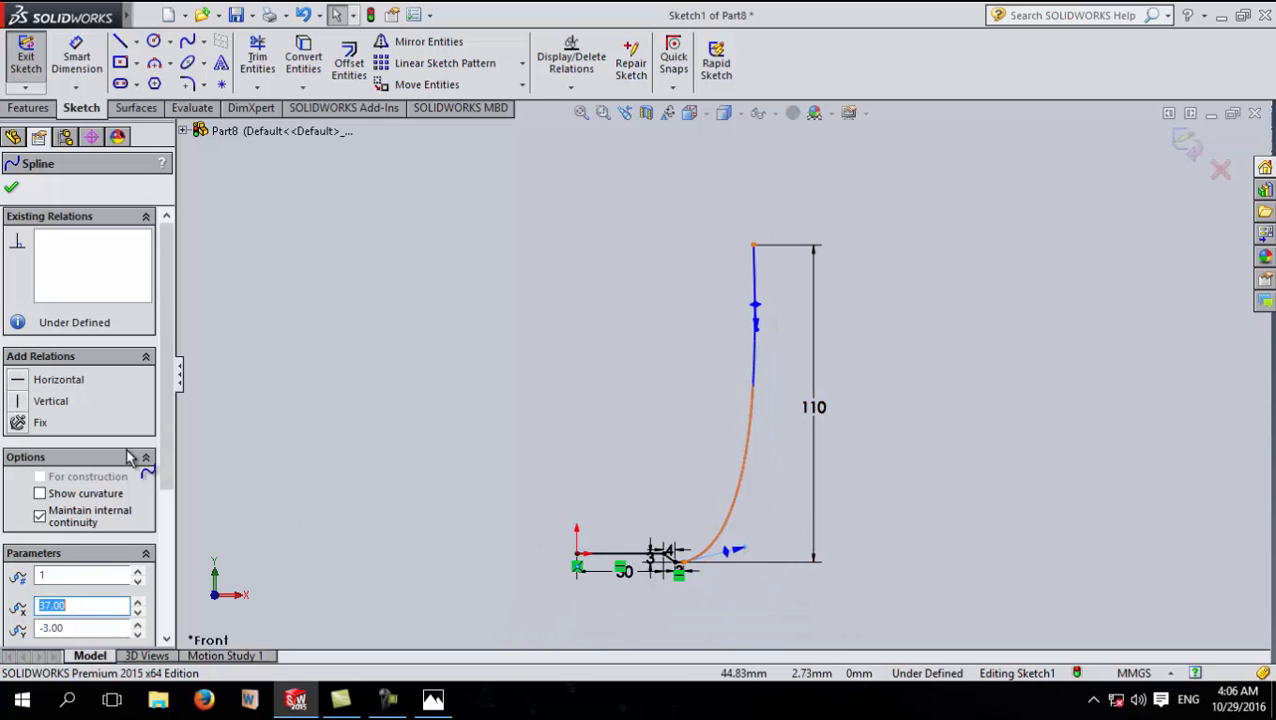
Step: Constrain the tall spline's lower tangent handle to horizontal and its upper tangent handle to vertical
click(20, 381)
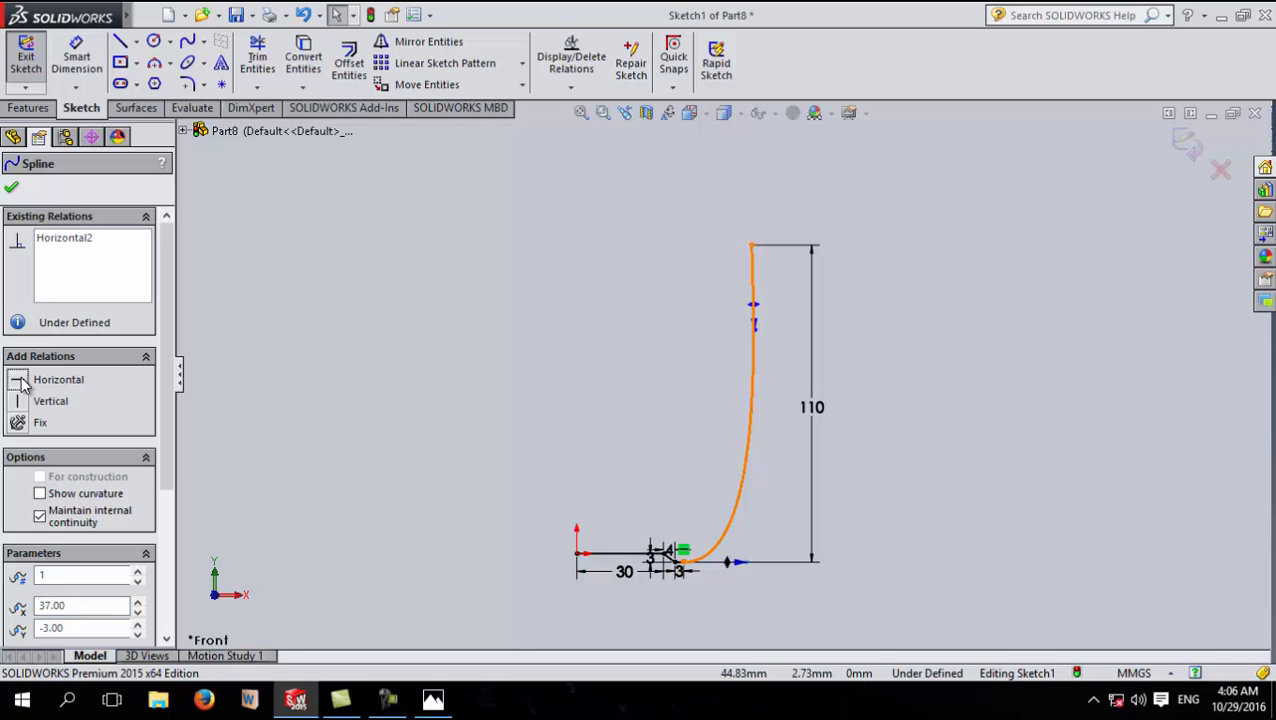
click(755, 335)
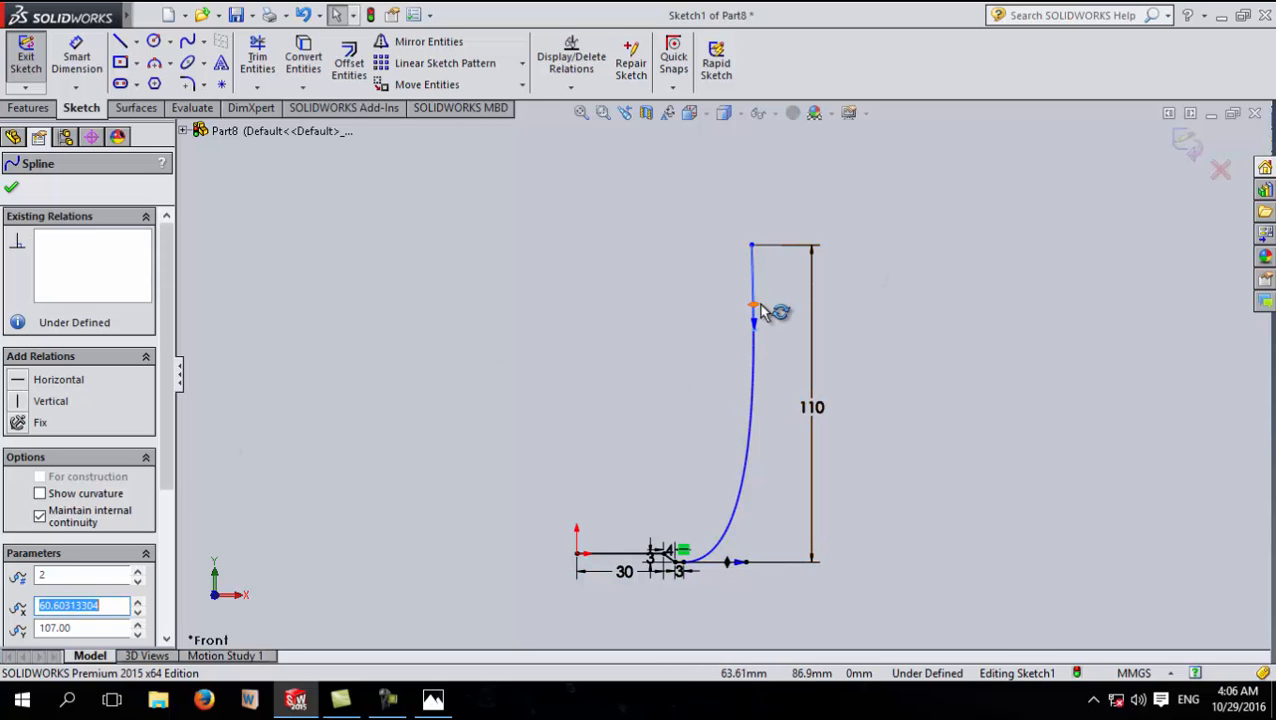
click(20, 401)
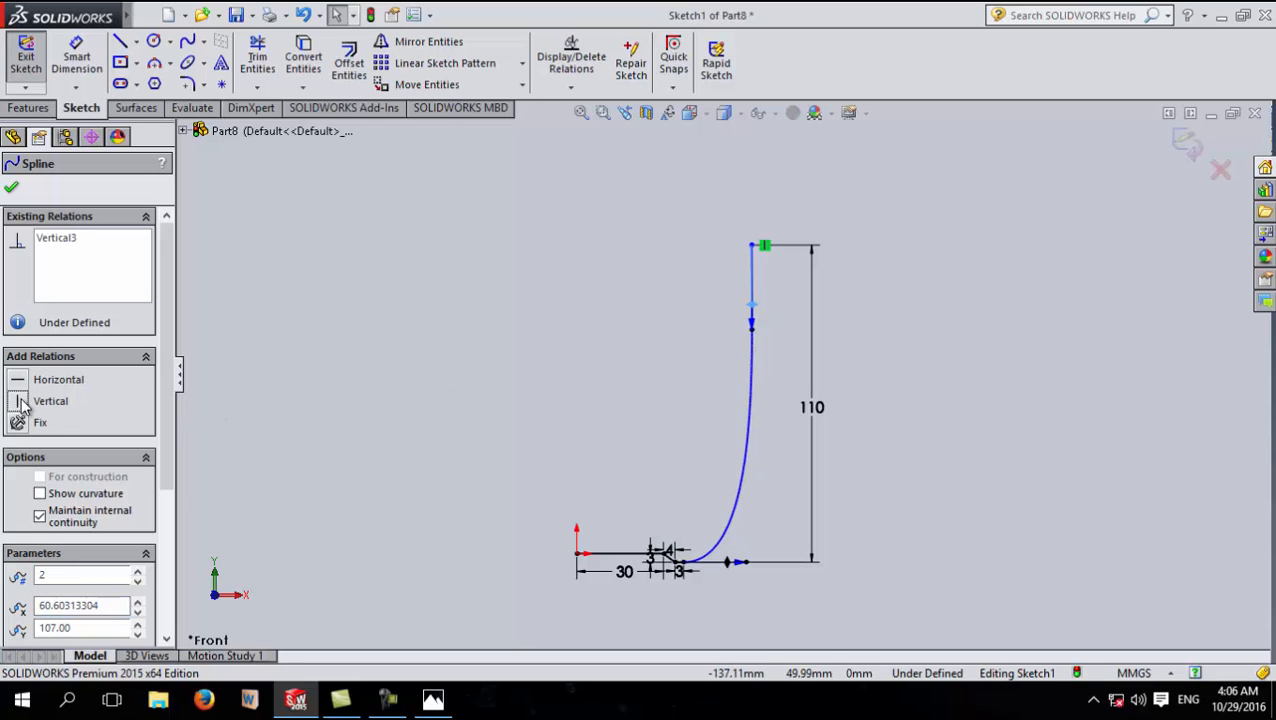
Step: Slightly shorten the tall spline's lower tangent handle to fine-tune the curve near the mug's base
scroll(737, 566, down, 1)
scroll(744, 550, up, 1)
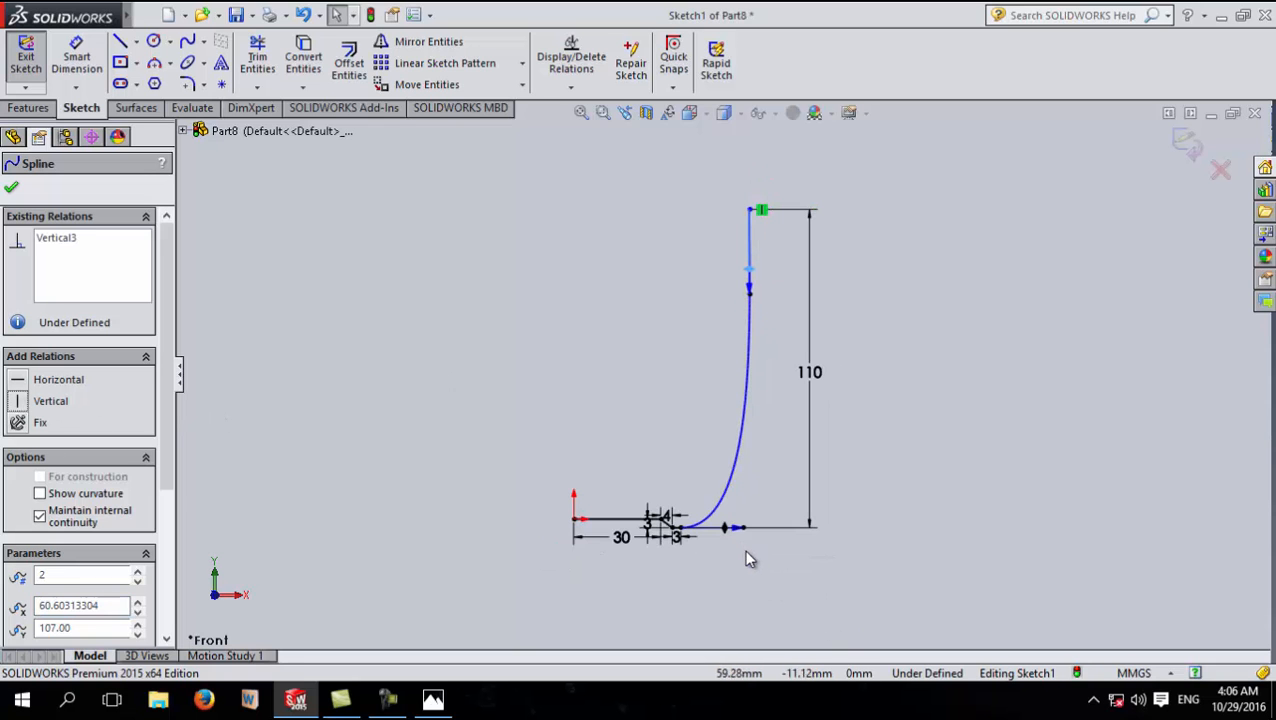
mouse_move(747, 537)
mouse_down()
mouse_move(703, 539)
mouse_move(788, 528)
mouse_move(730, 537)
mouse_move(748, 535)
mouse_move(738, 530)
mouse_up()
click(897, 452)
Step: Make the short sloping spline tangent to the 30 mm horizontal base line
scroll(700, 528, down, 5)
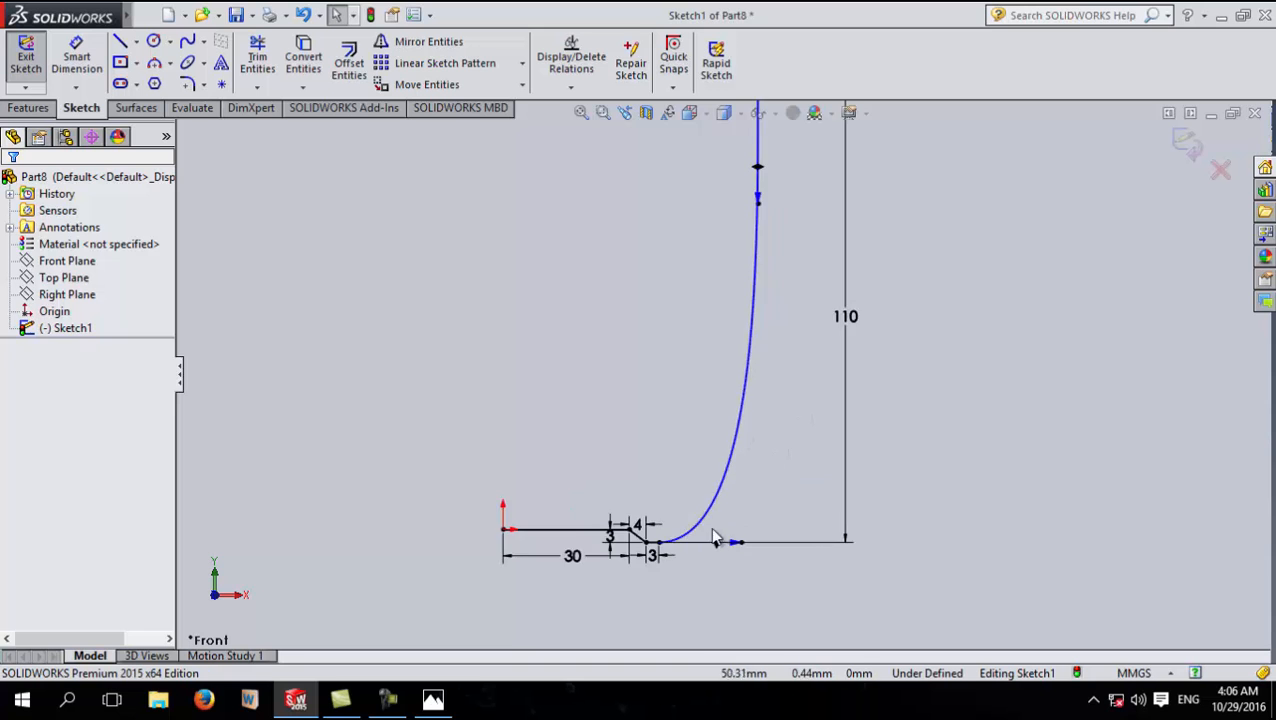
scroll(665, 510, up, 5)
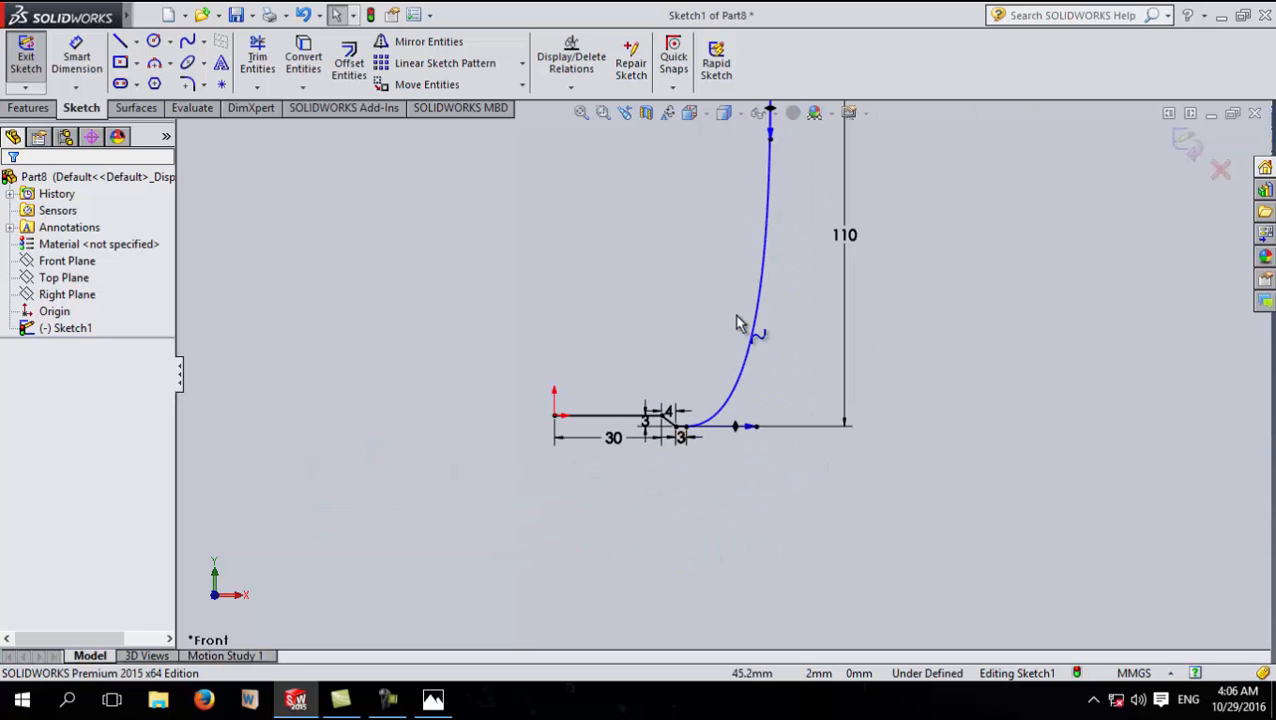
scroll(738, 222, up, 3)
scroll(723, 414, down, 8)
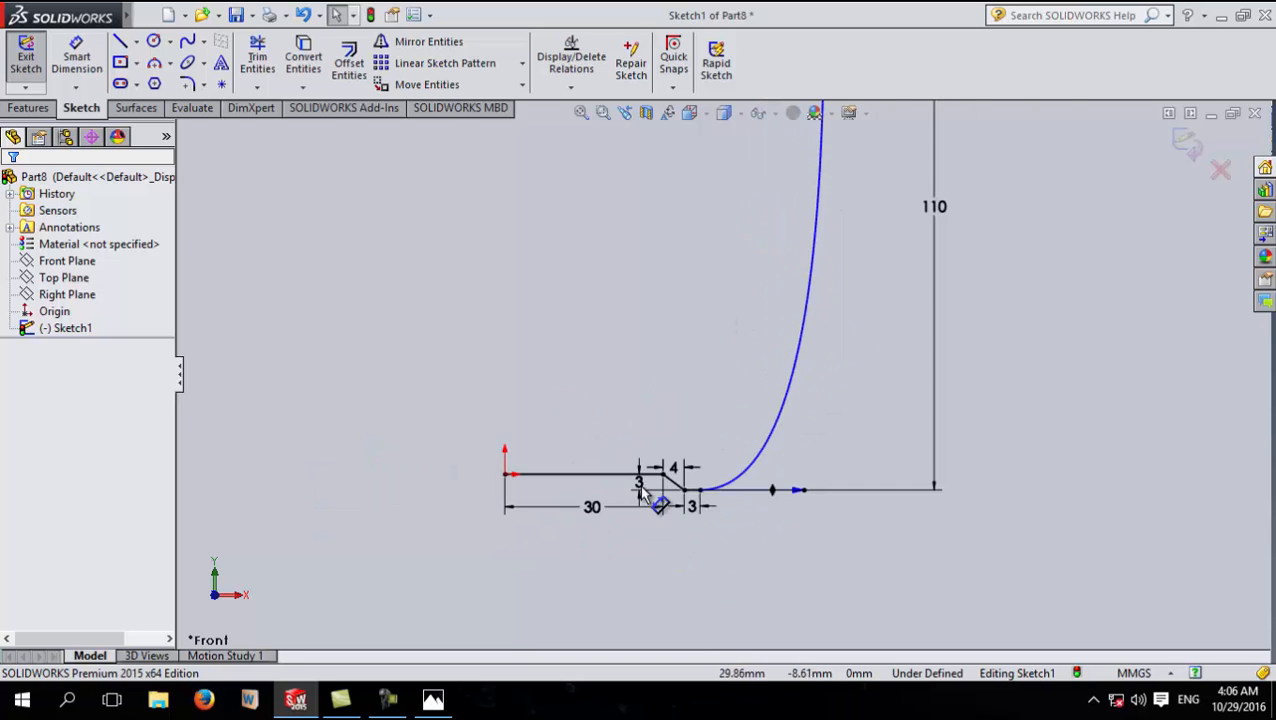
scroll(710, 478, down, 1)
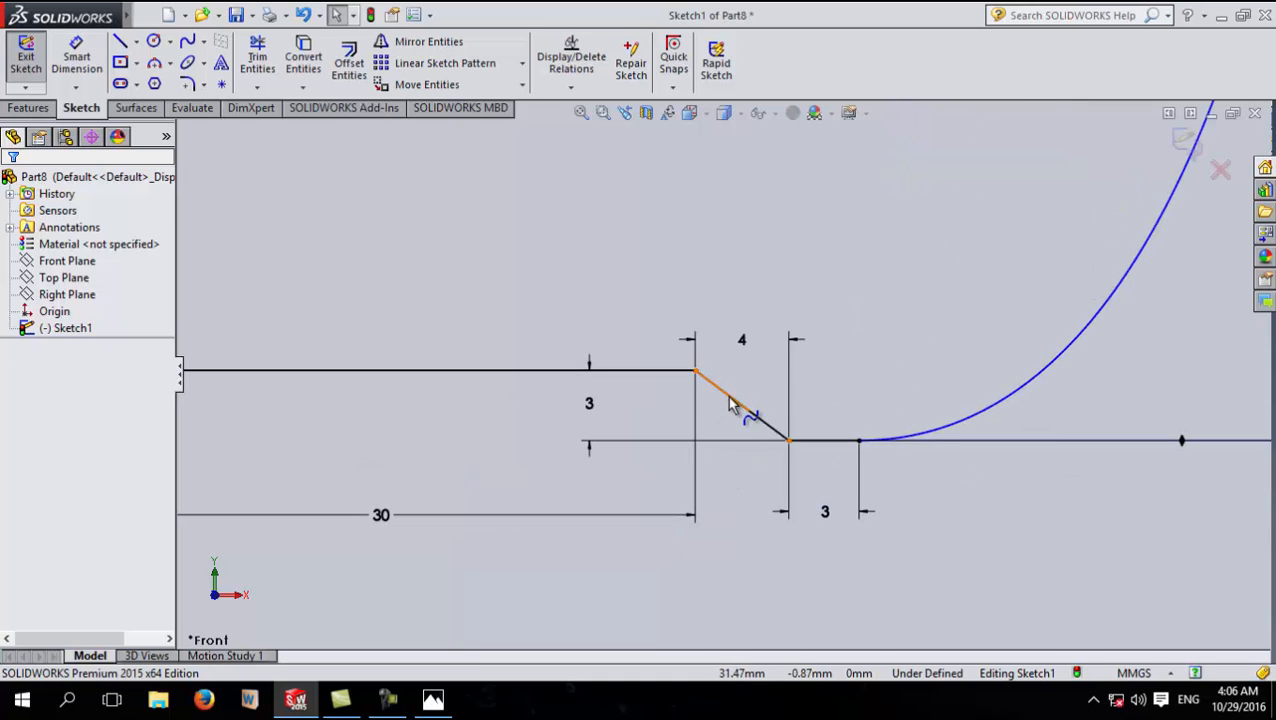
click(730, 404)
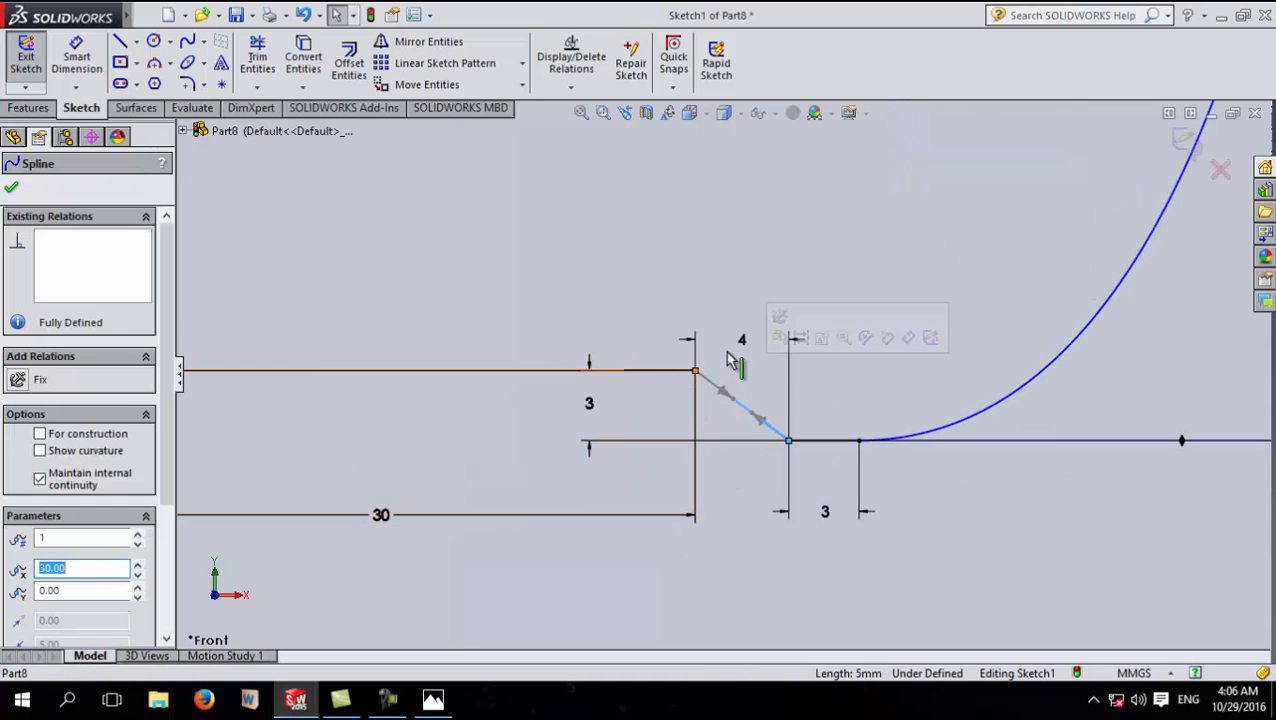
ctrl+click(649, 372)
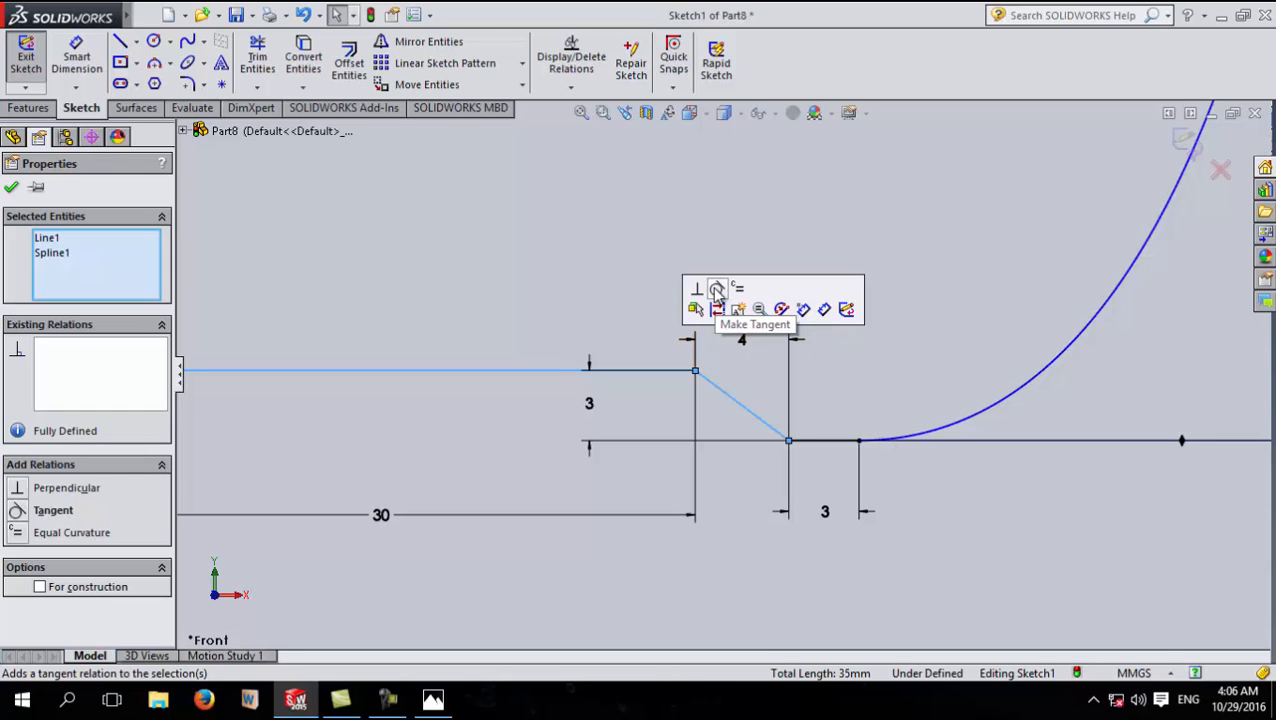
click(17, 511)
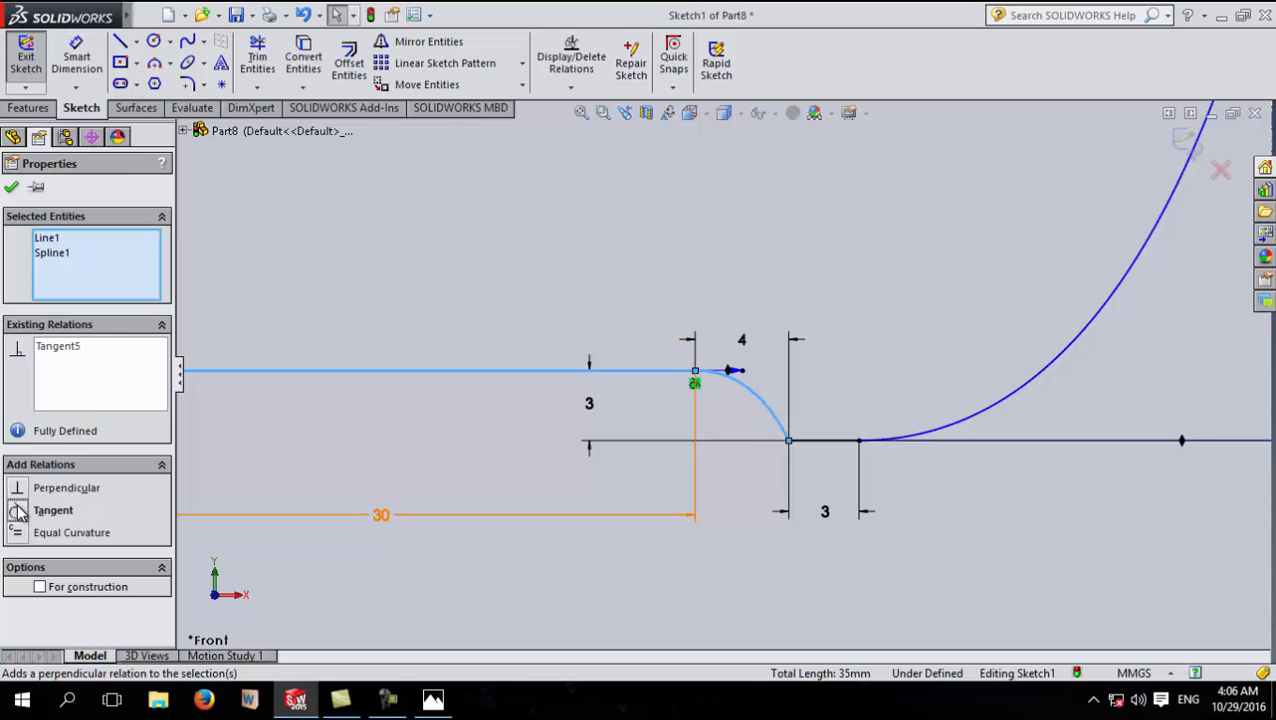
click(937, 498)
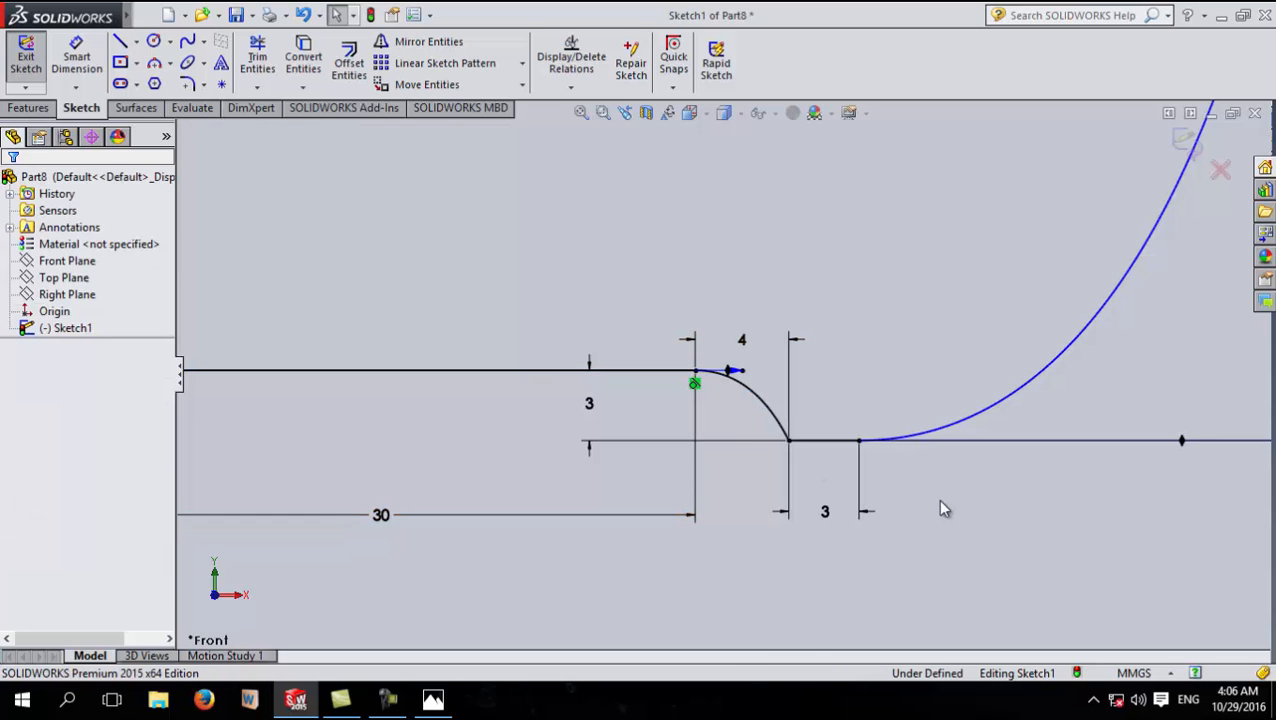
Step: Make the short sloping spline tangent to the 3 mm lower horizontal line
click(817, 443)
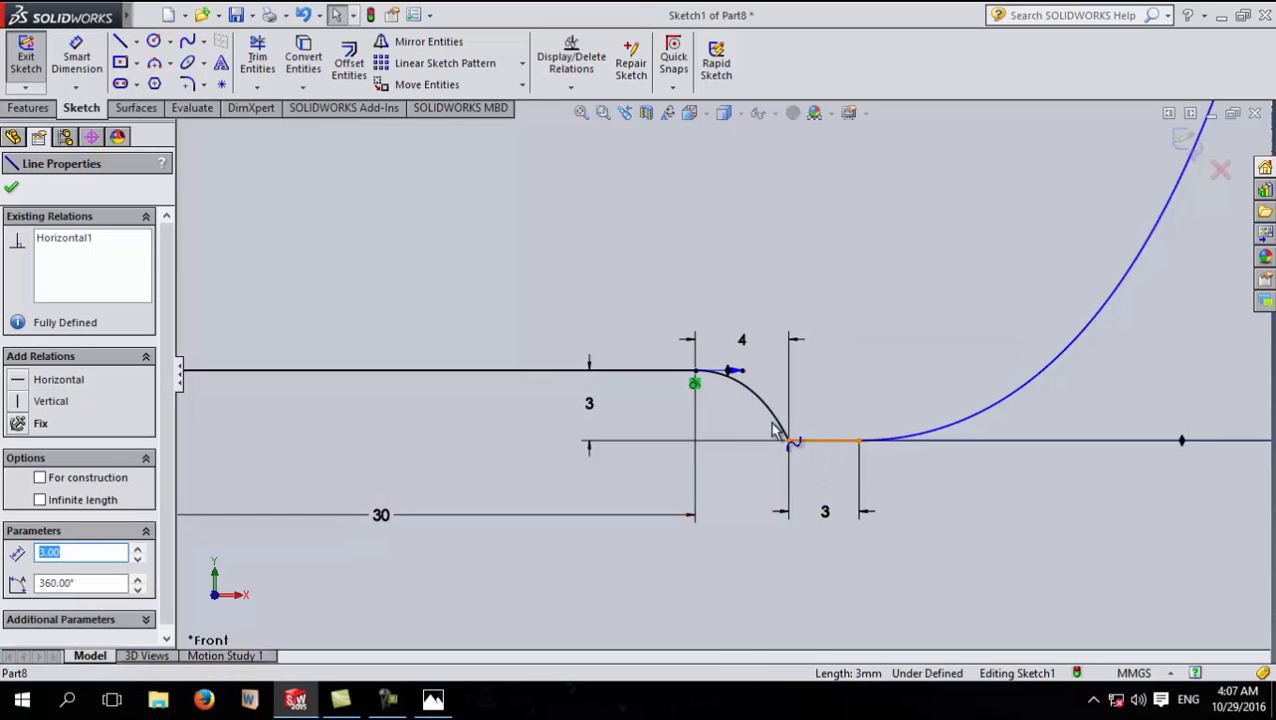
ctrl+click(772, 425)
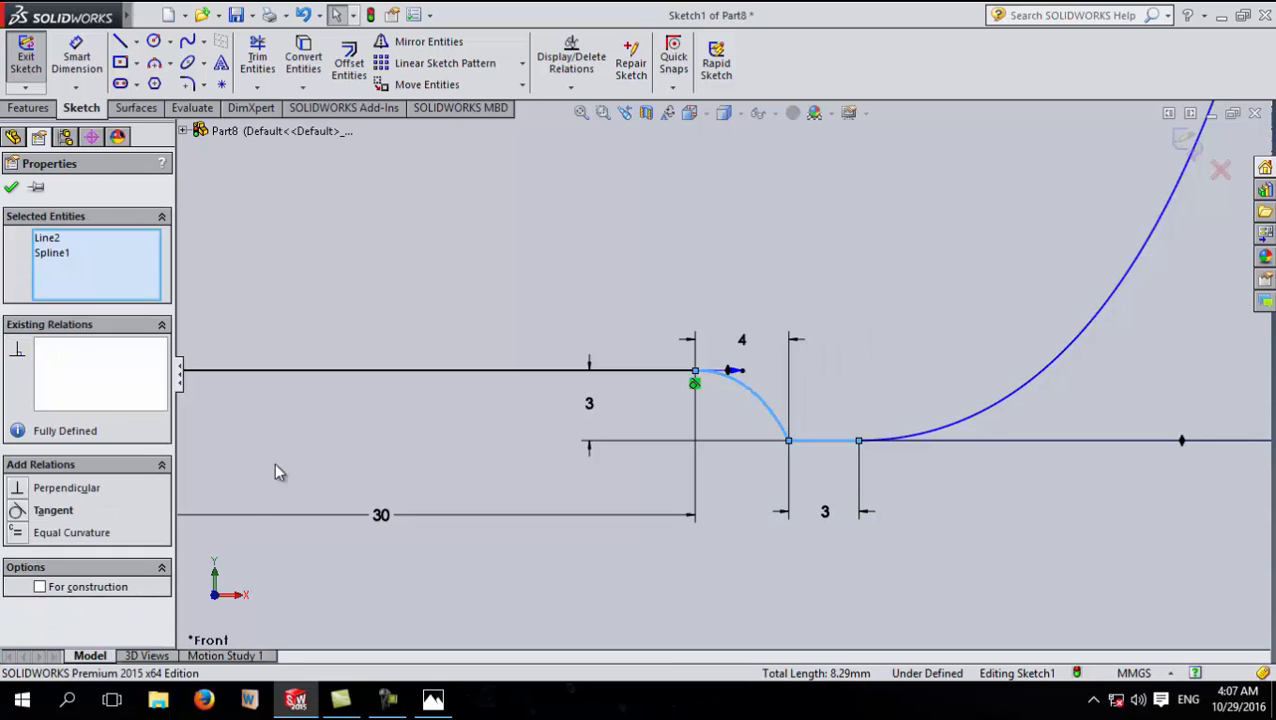
click(16, 511)
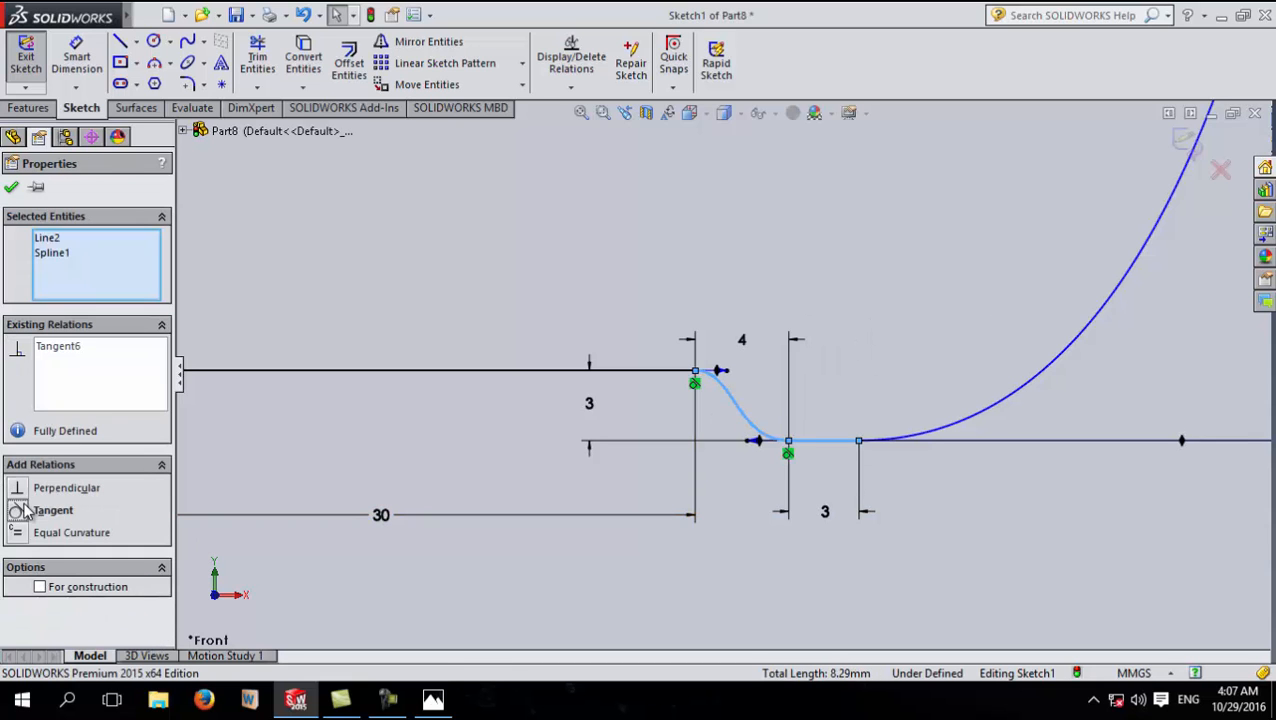
click(11, 188)
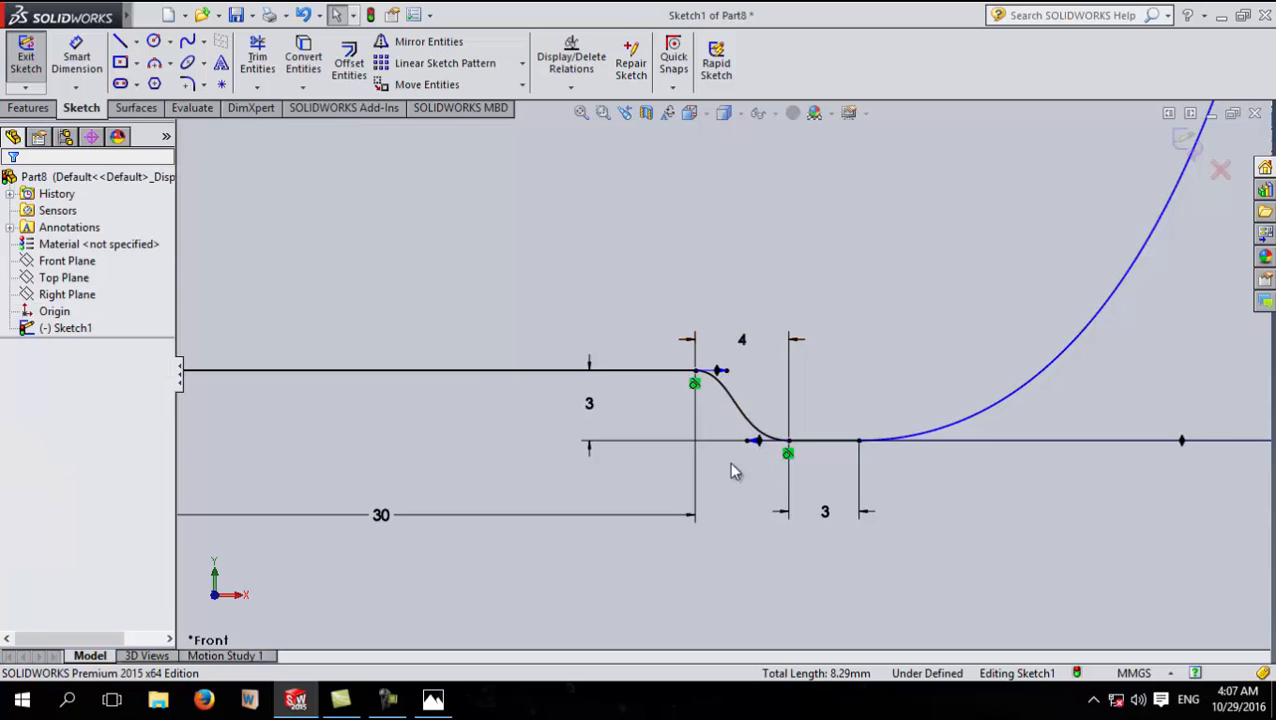
Step: Close the profile with a vertical line up from the origin and a horizontal line to the tall spline's upper endpoint
scroll(731, 470, up, 10)
scroll(724, 300, down, 4)
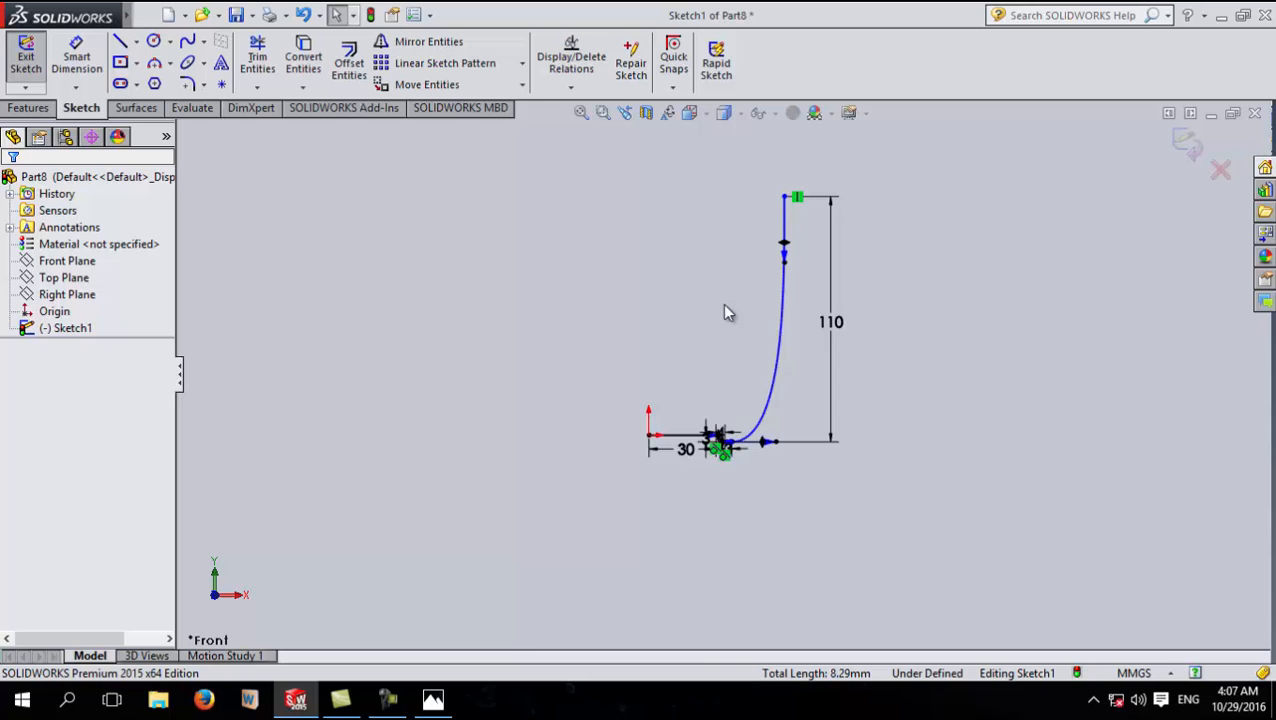
click(120, 45)
click(633, 466)
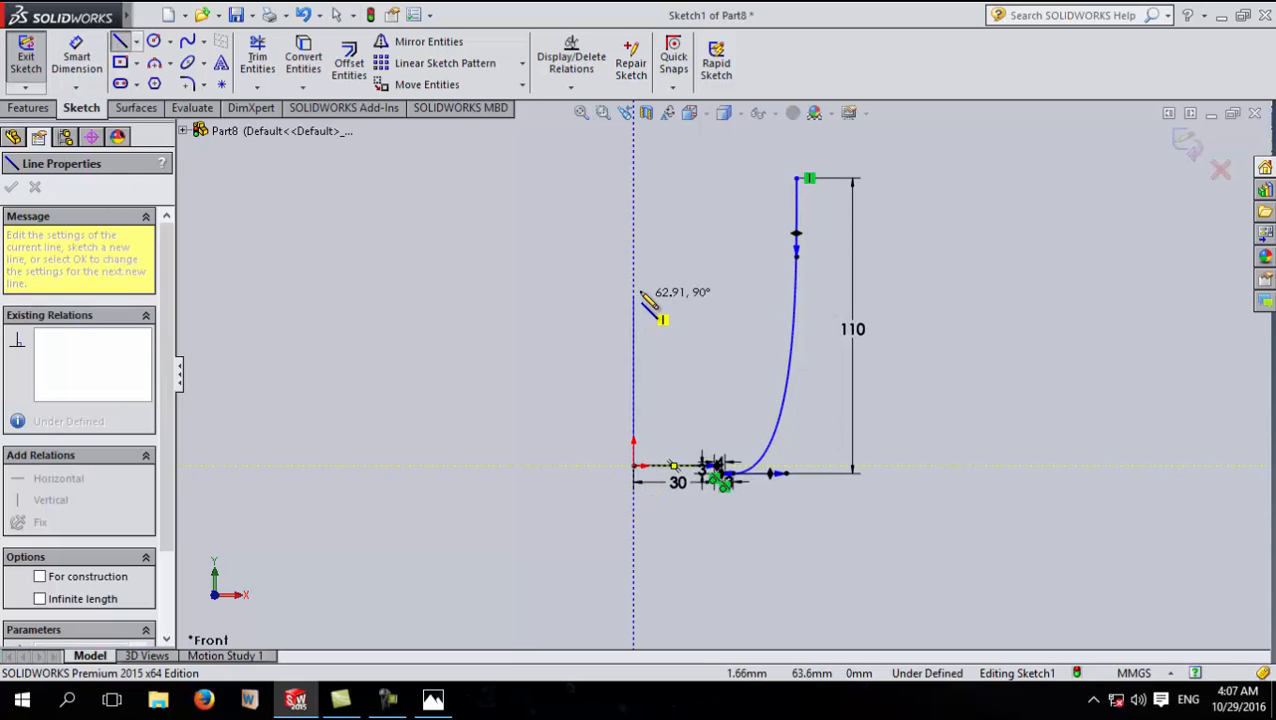
click(633, 178)
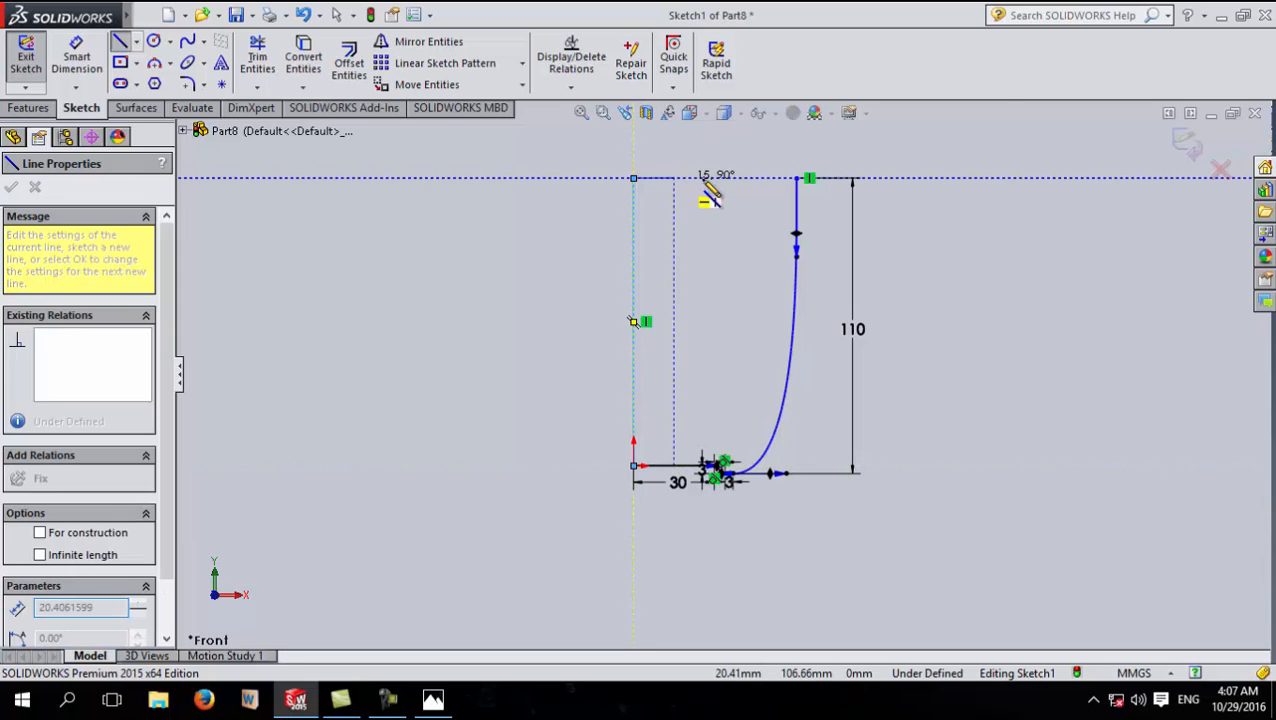
double_click(797, 178)
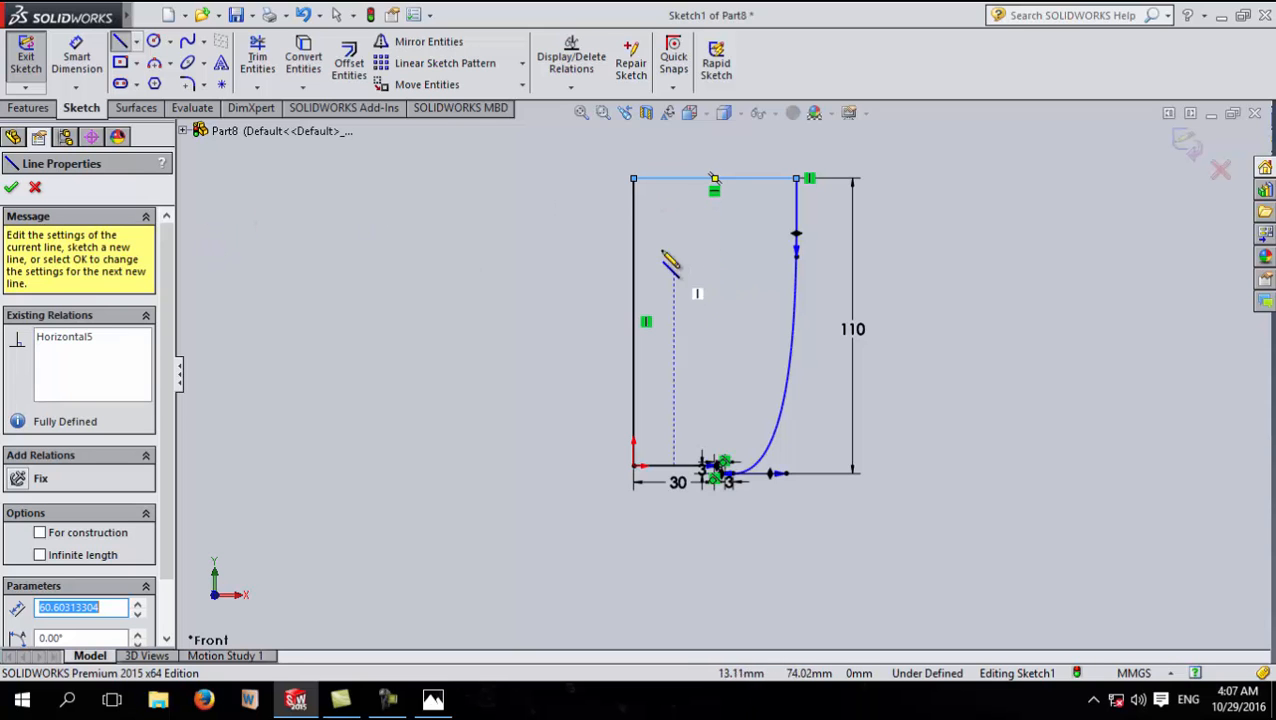
click(11, 188)
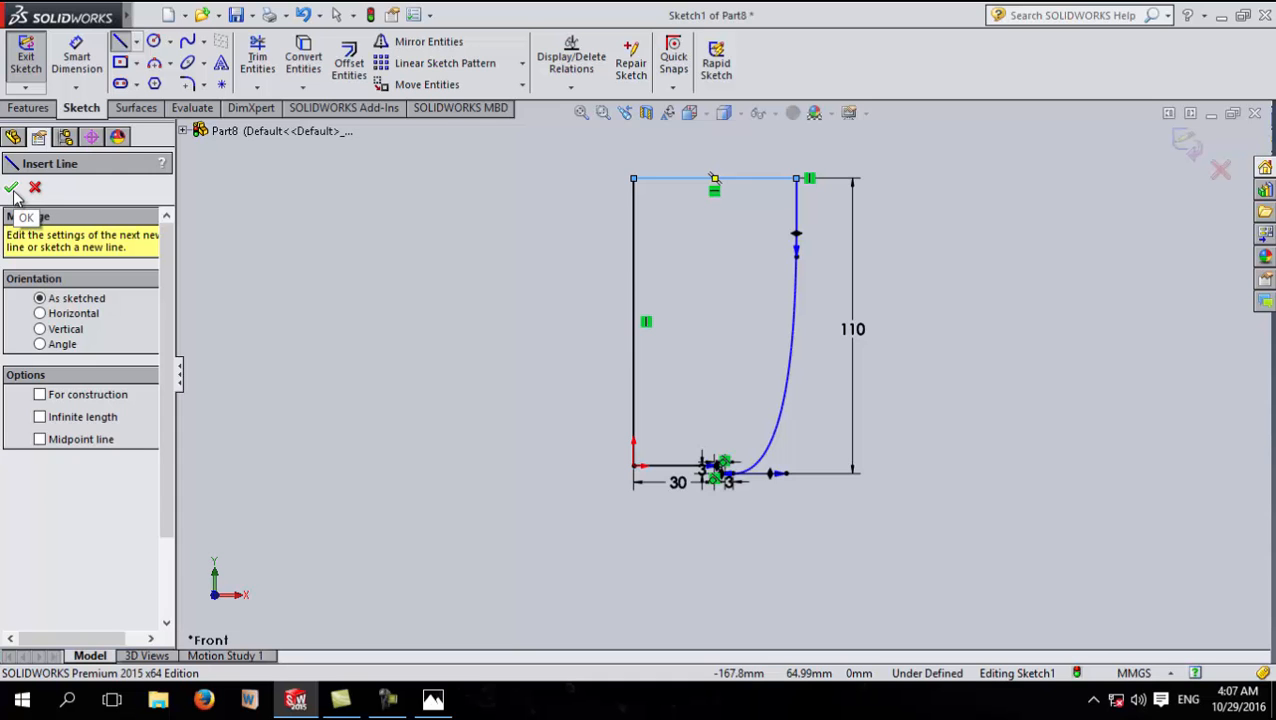
click(12, 190)
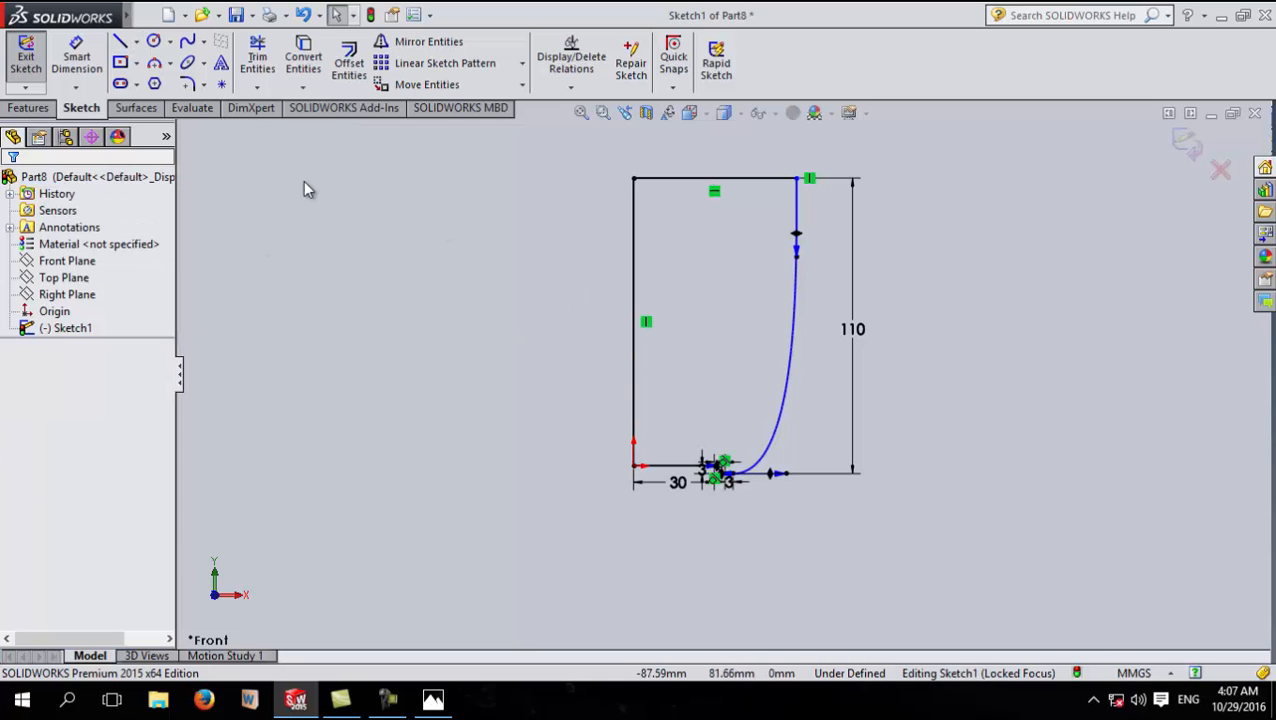
Step: Exit the profile sketch and revolve it a full 360° about its vertical line through the origin to form the solid mug body
click(30, 108)
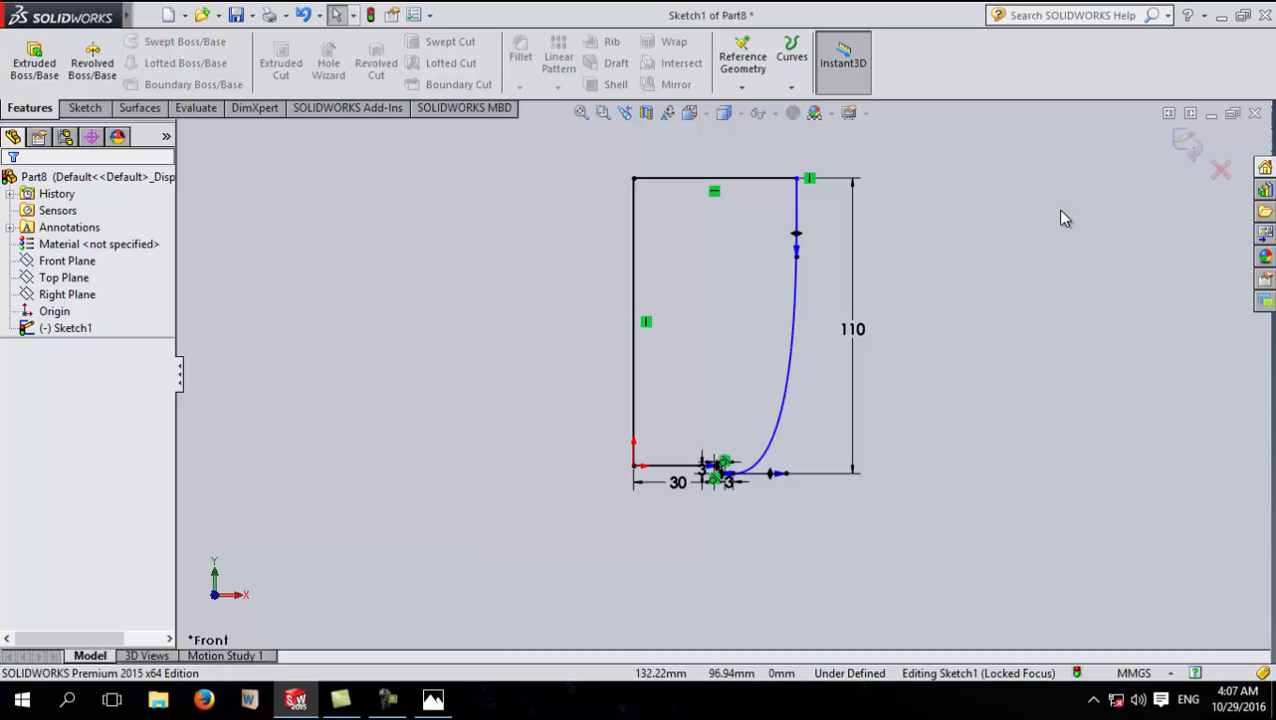
click(1187, 144)
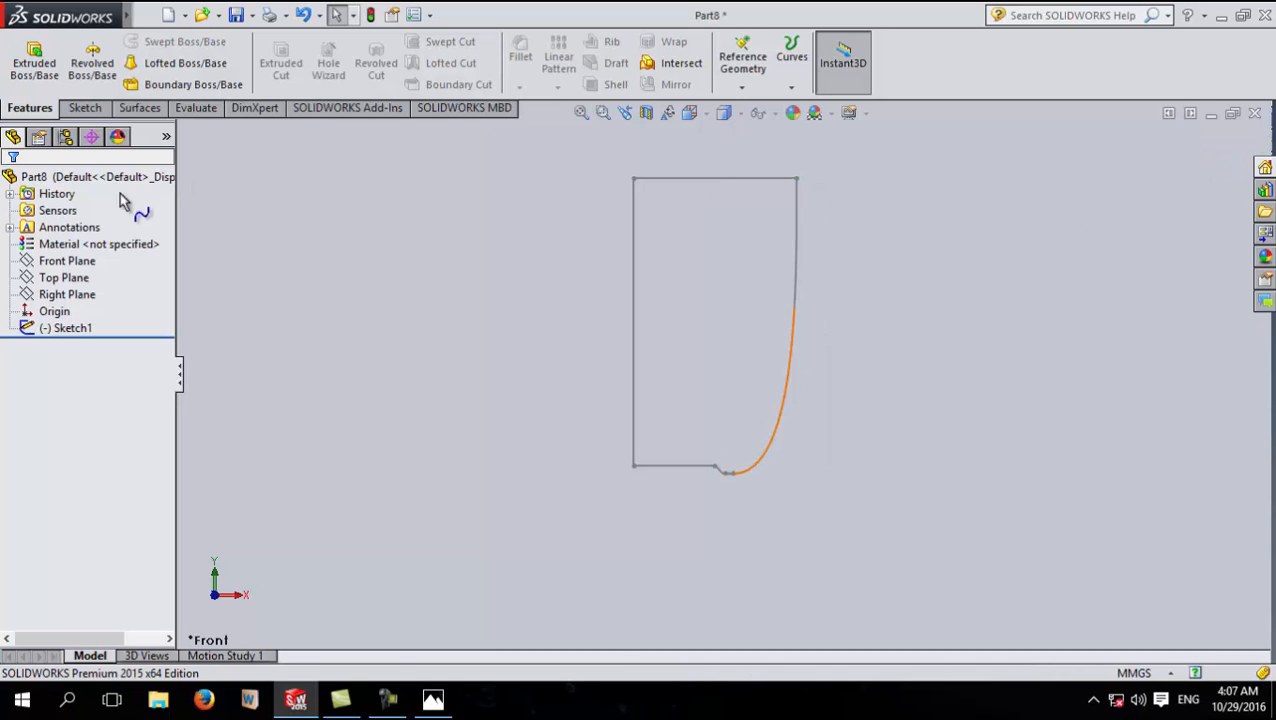
click(90, 62)
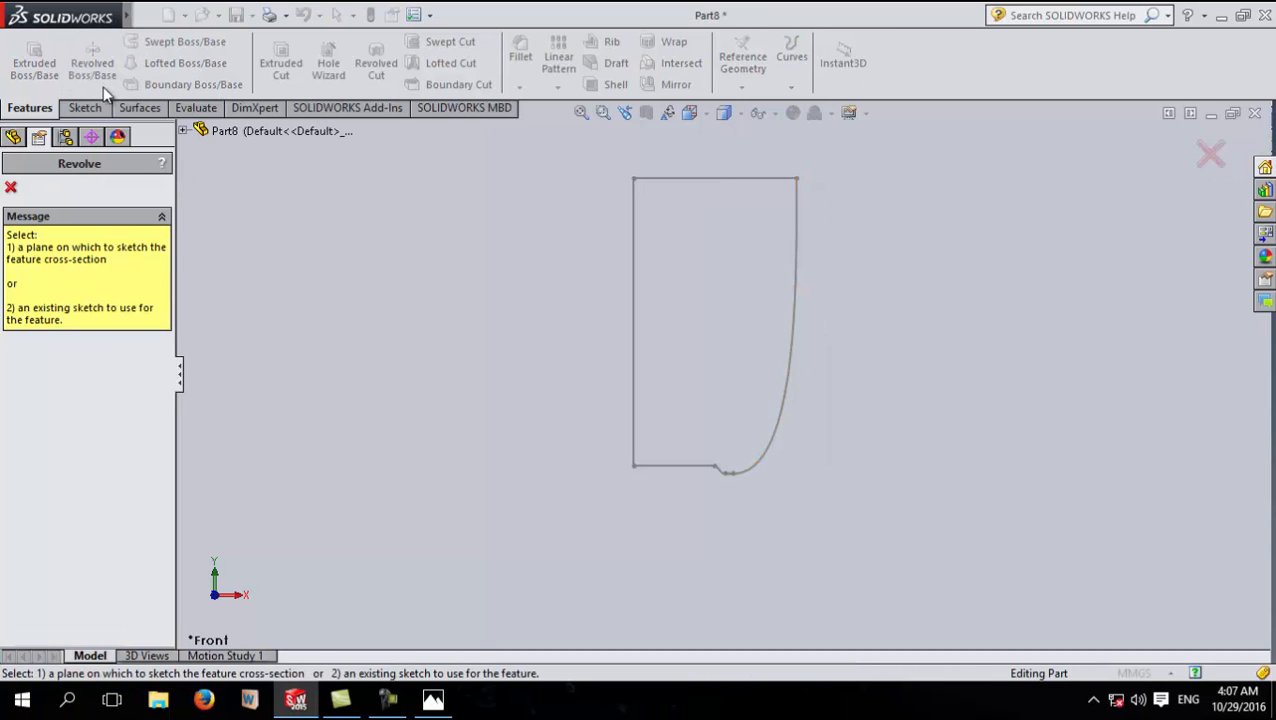
click(632, 280)
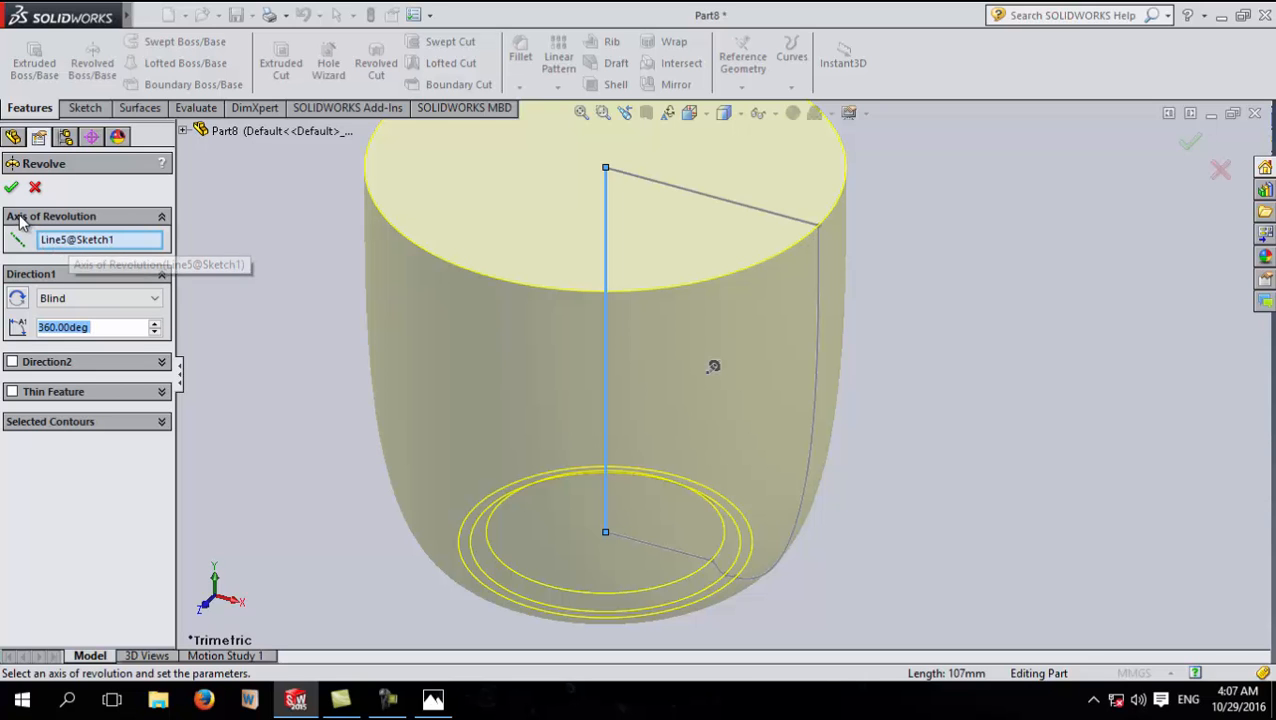
click(122, 243)
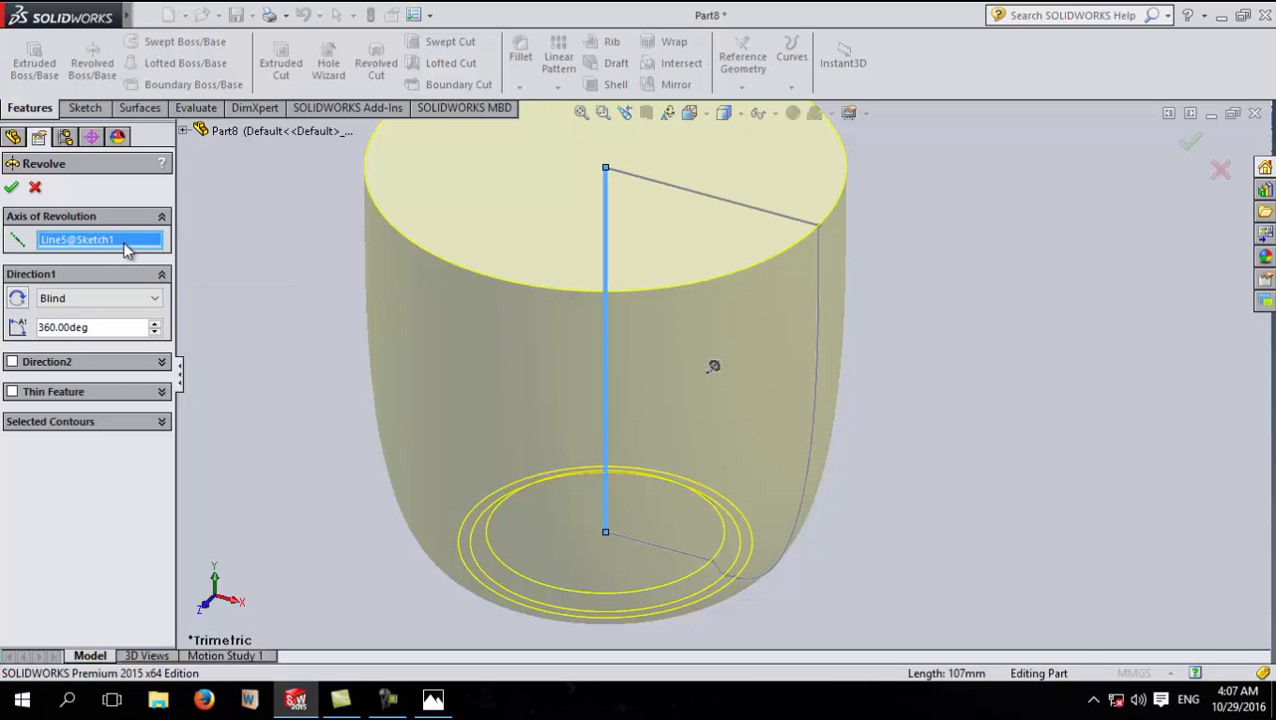
right_click(118, 250)
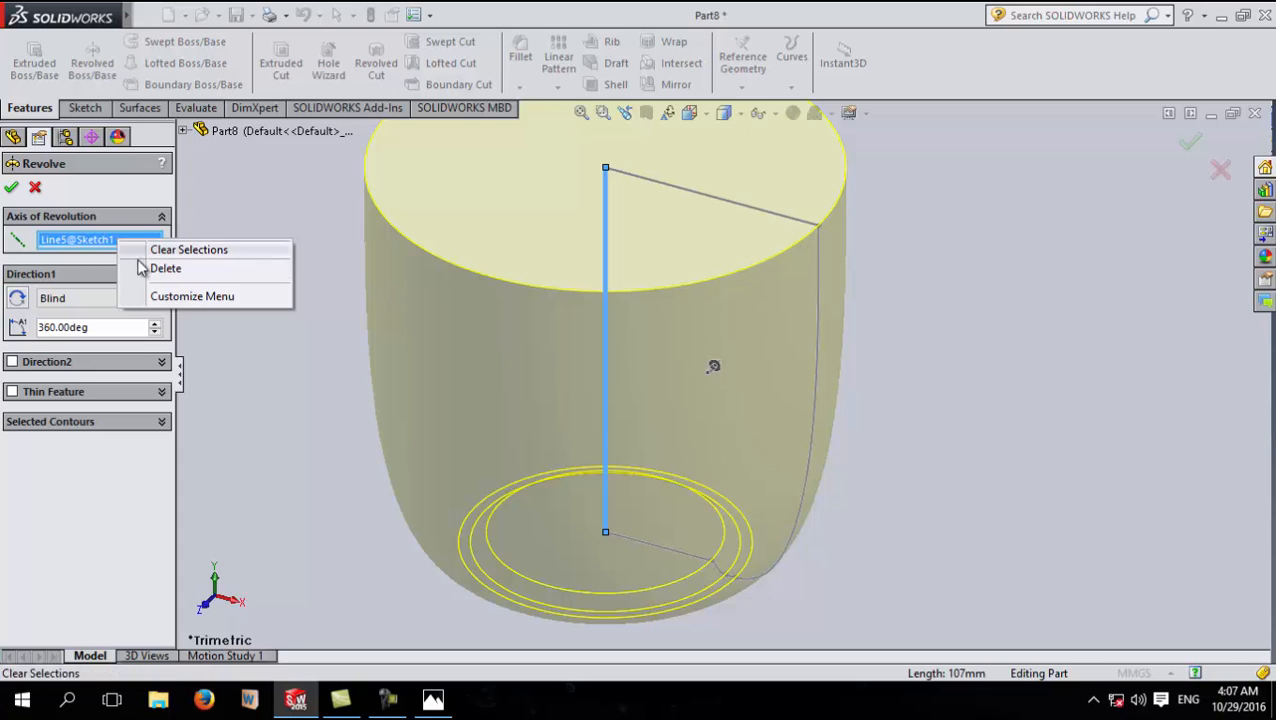
click(150, 266)
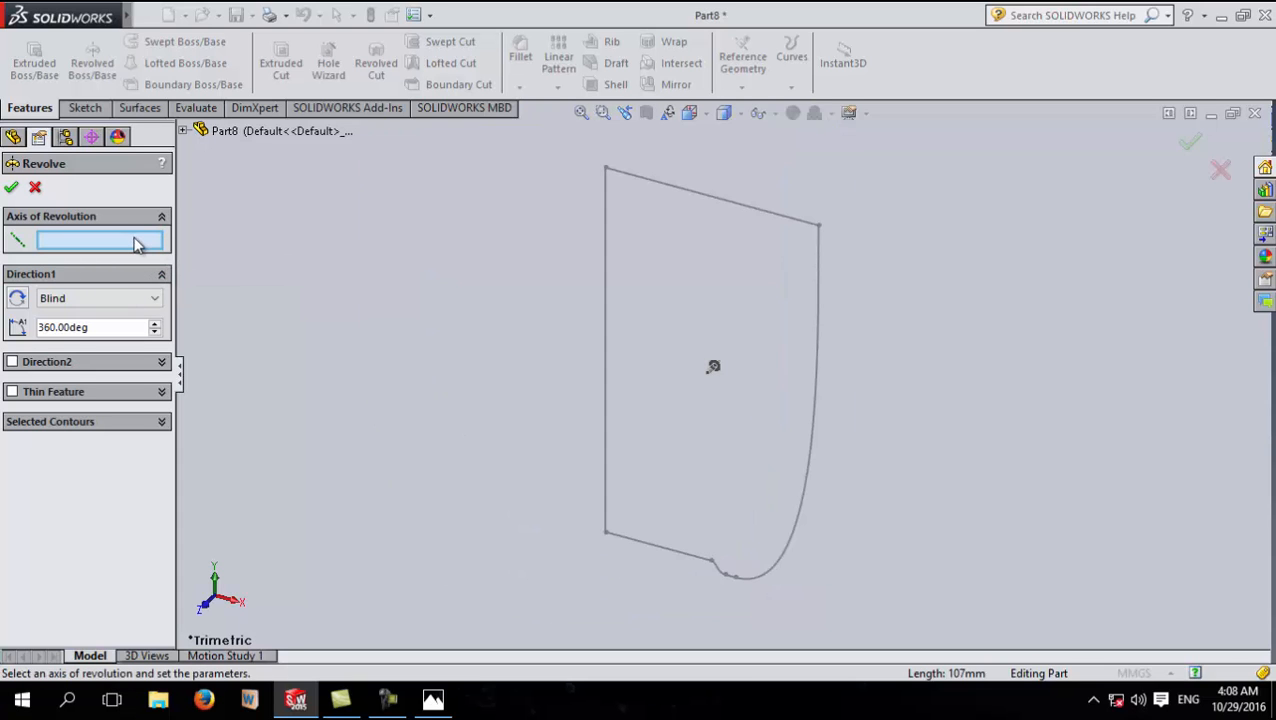
click(605, 324)
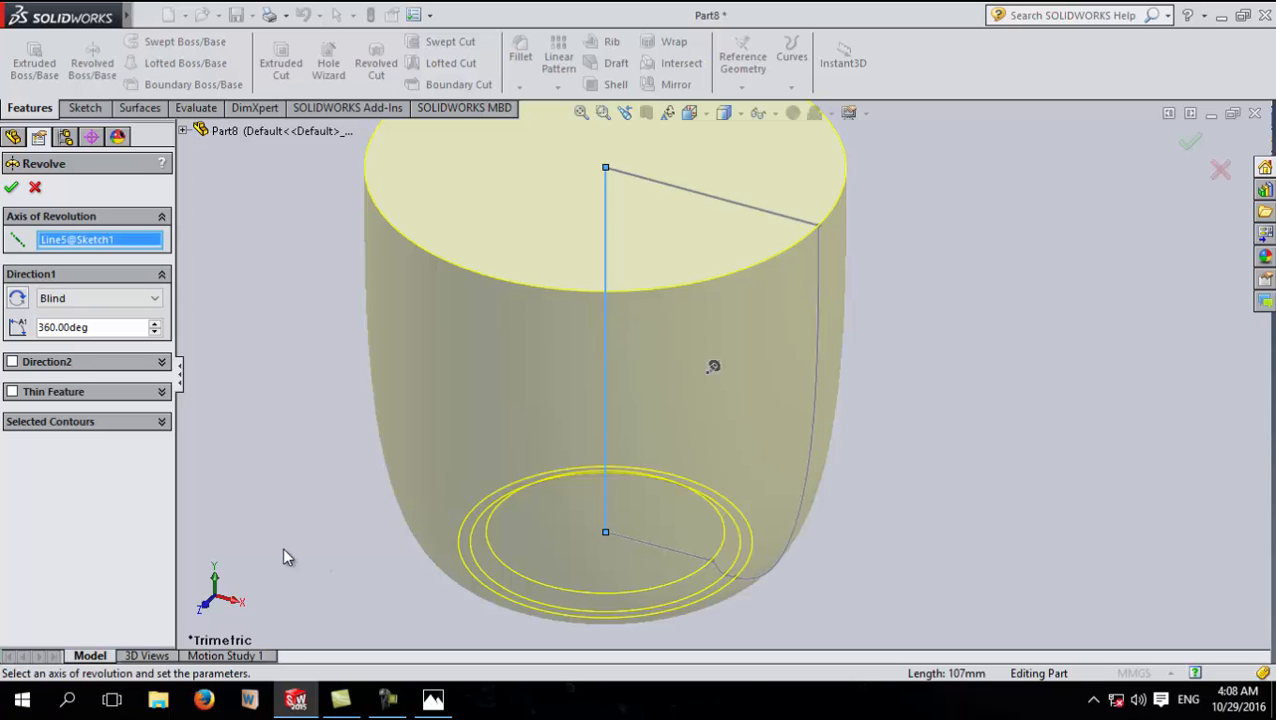
middle_drag(288, 504, 330, 461)
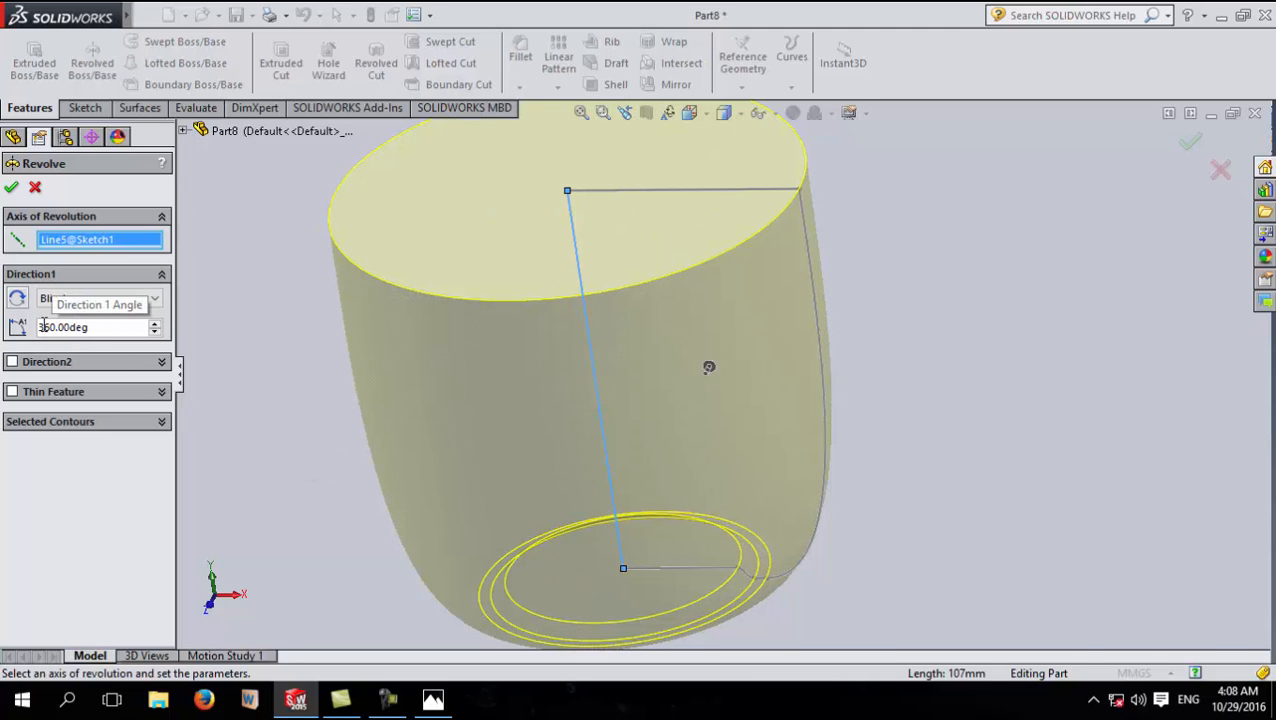
click(10, 189)
Step: Shell the mug body to a 3 mm wall thickness, removing the flat top face
middle_drag(283, 474, 262, 407)
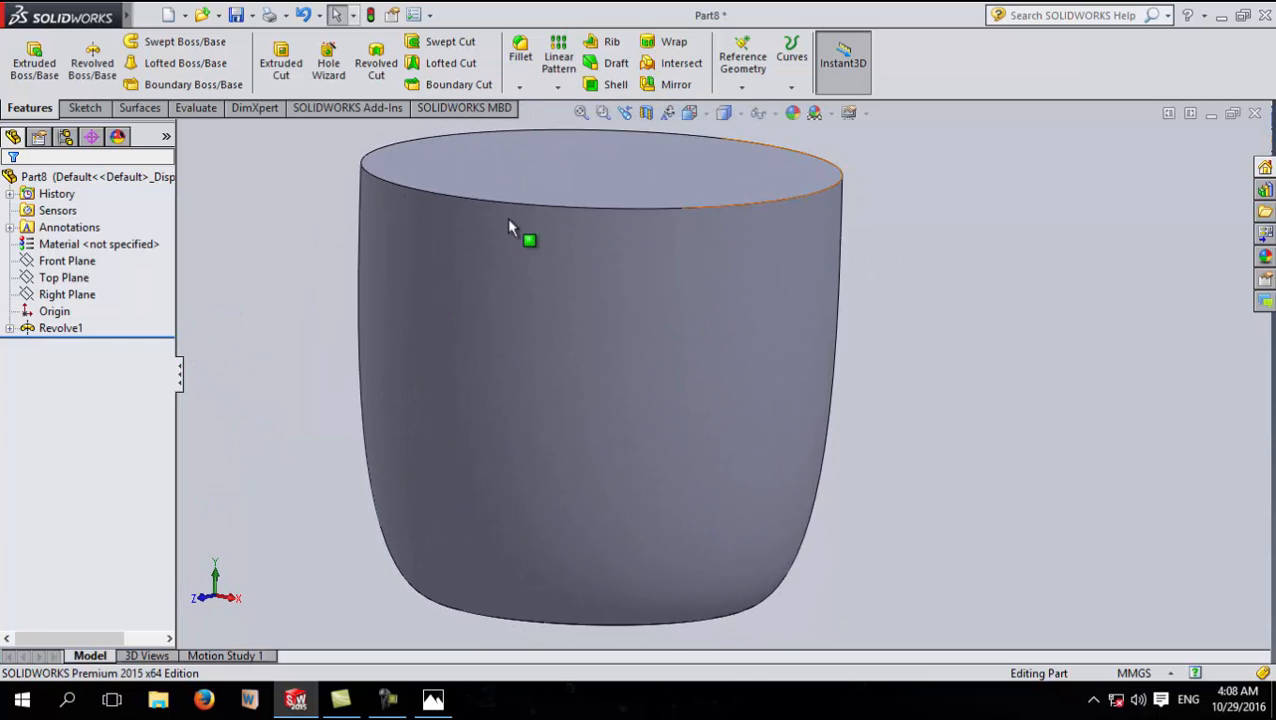
click(609, 90)
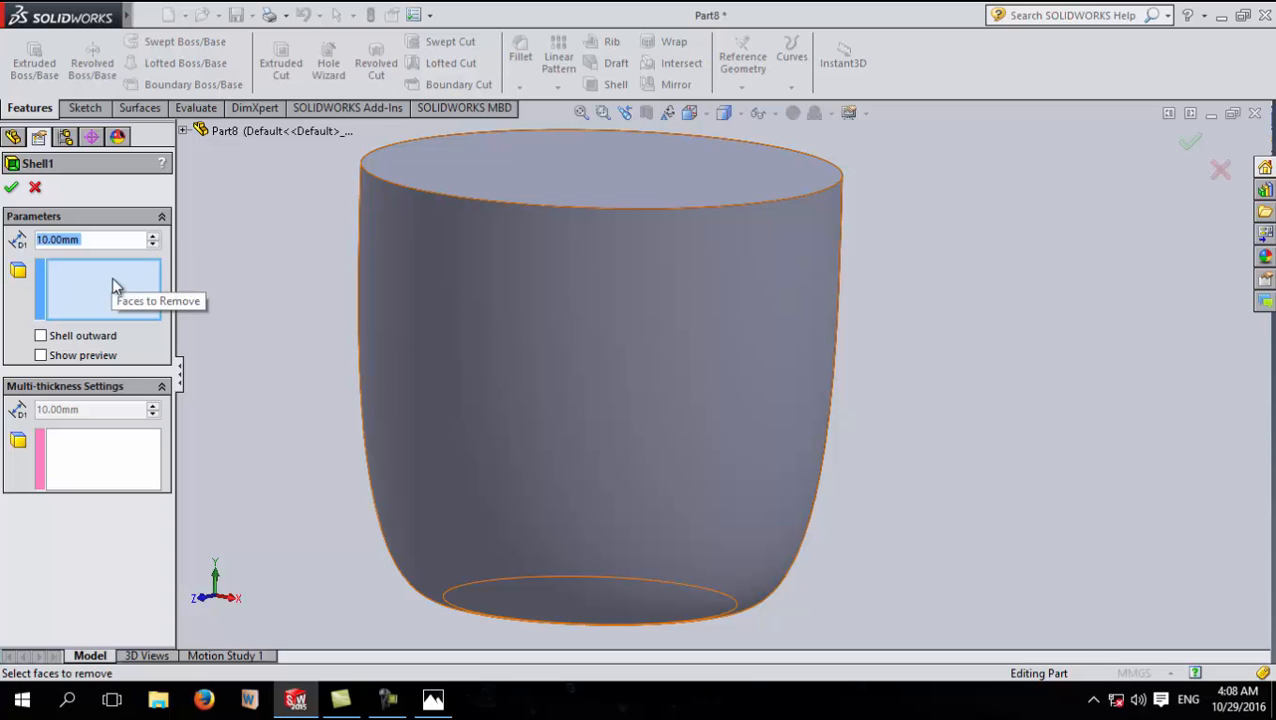
click(481, 168)
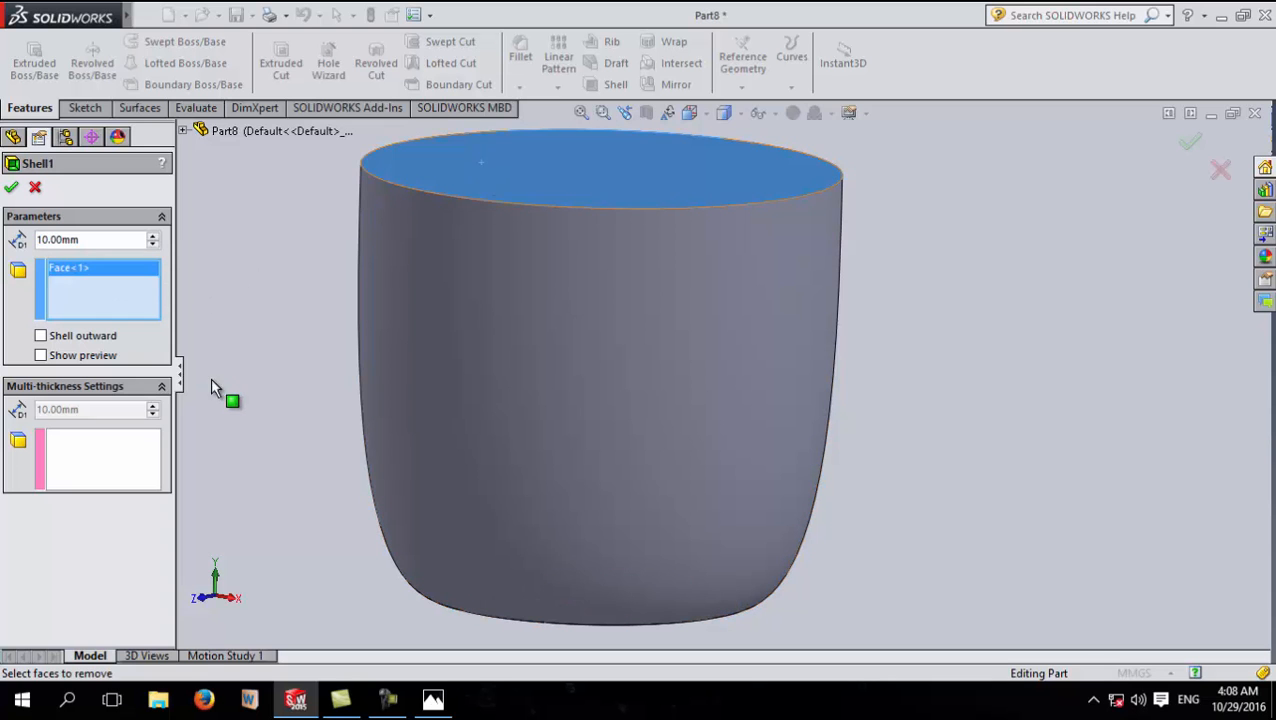
middle_drag(205, 402, 197, 357)
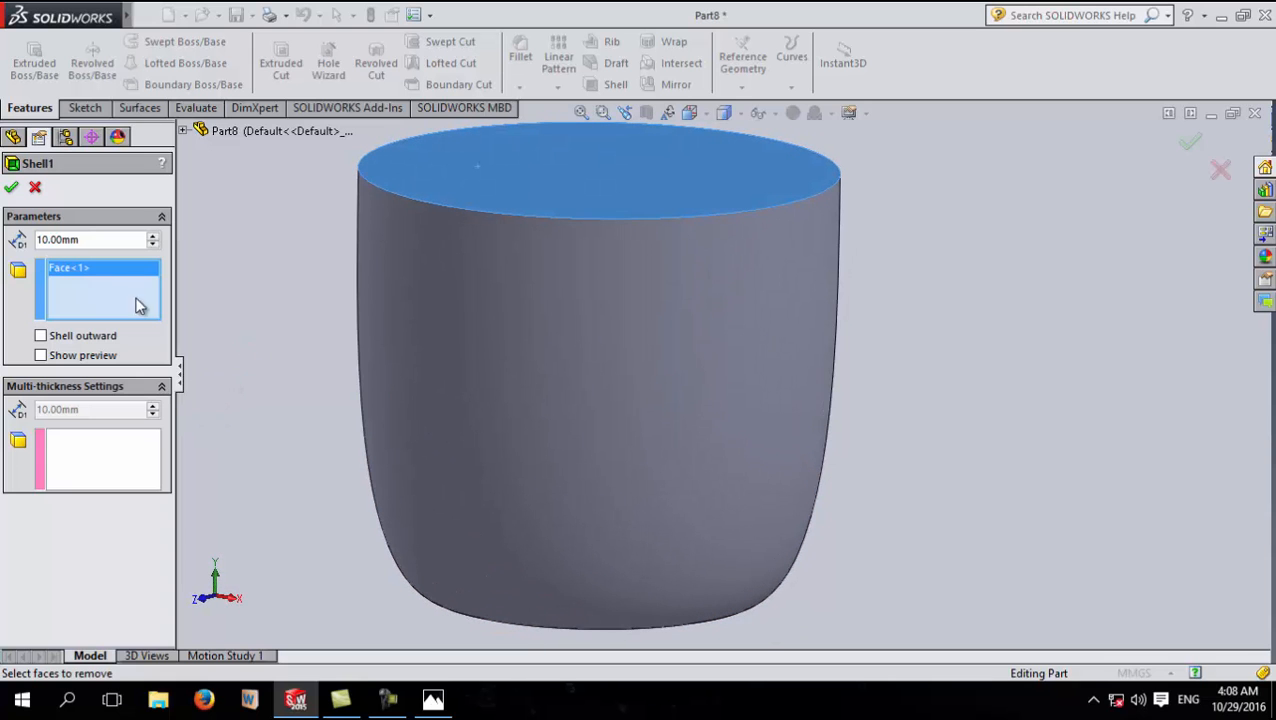
drag(98, 239, 34, 247)
text(3)
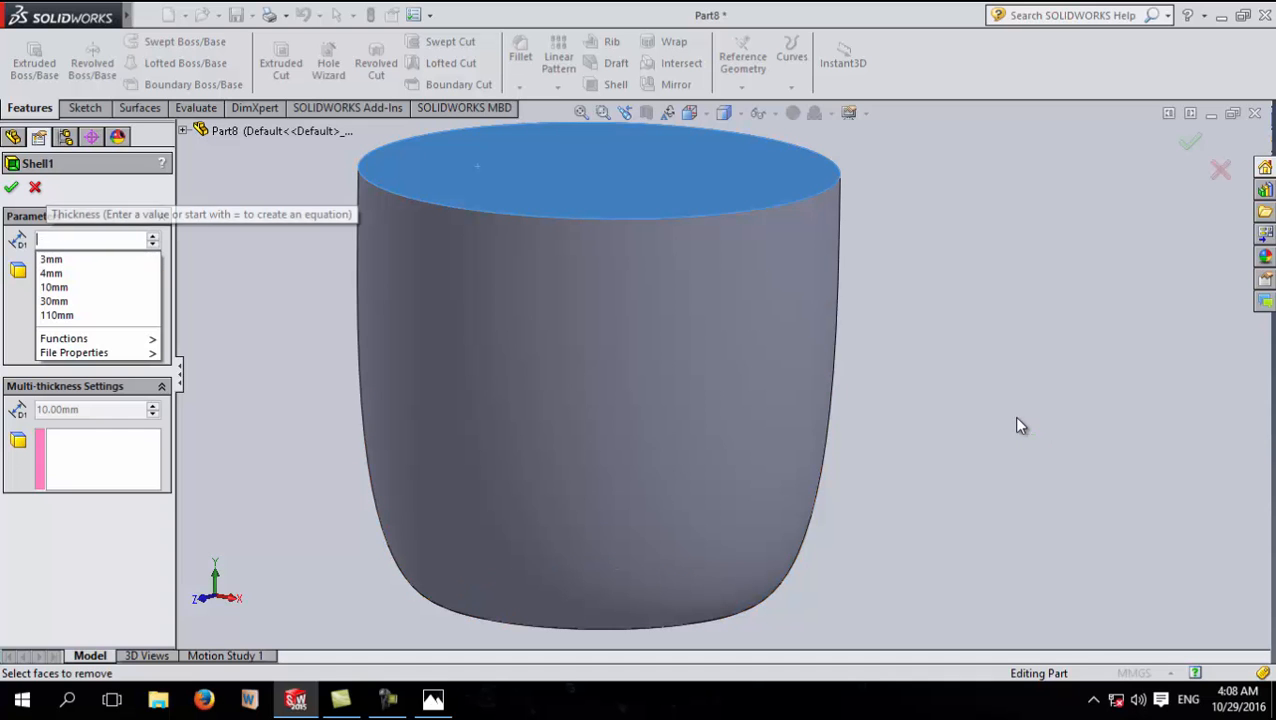
key(Return)
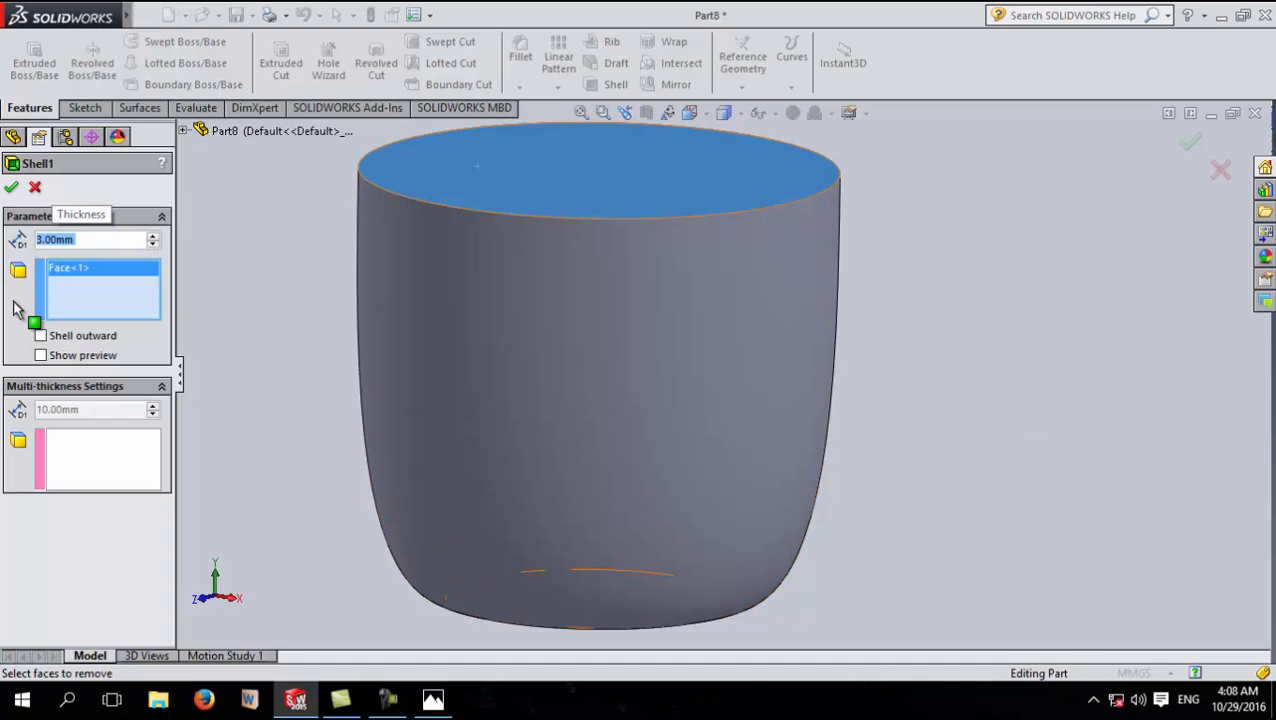
click(12, 191)
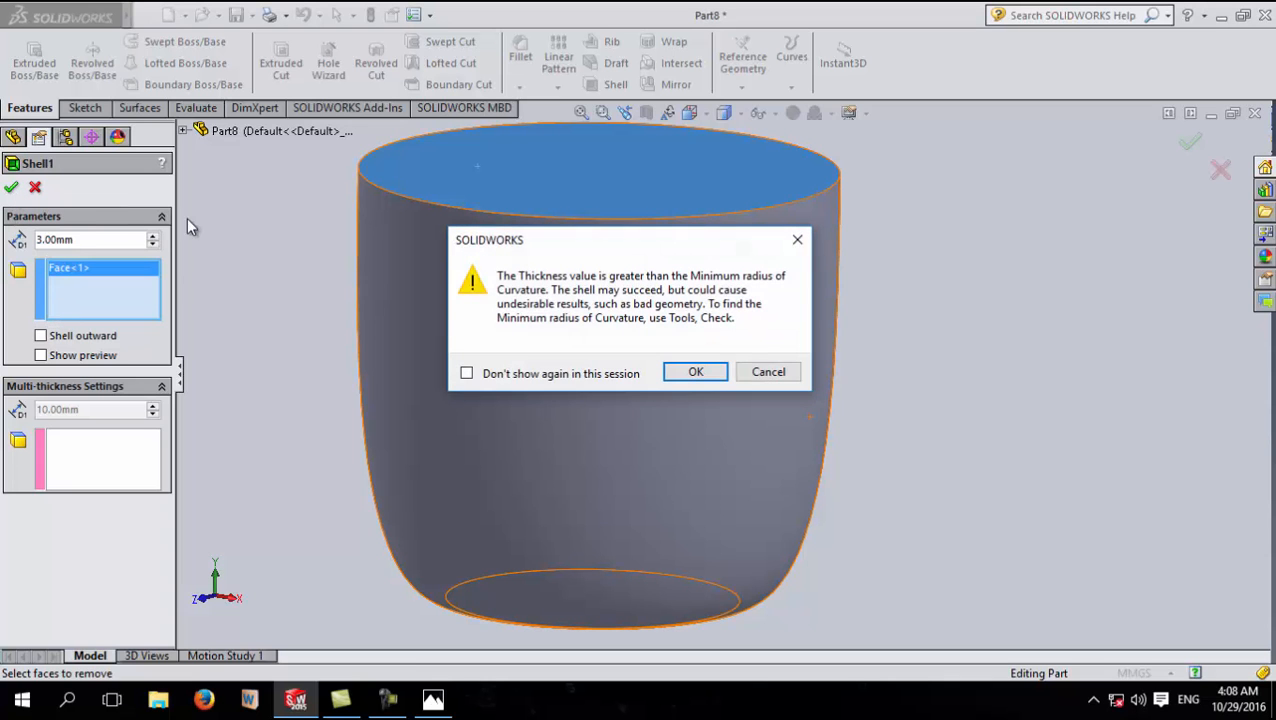
click(679, 379)
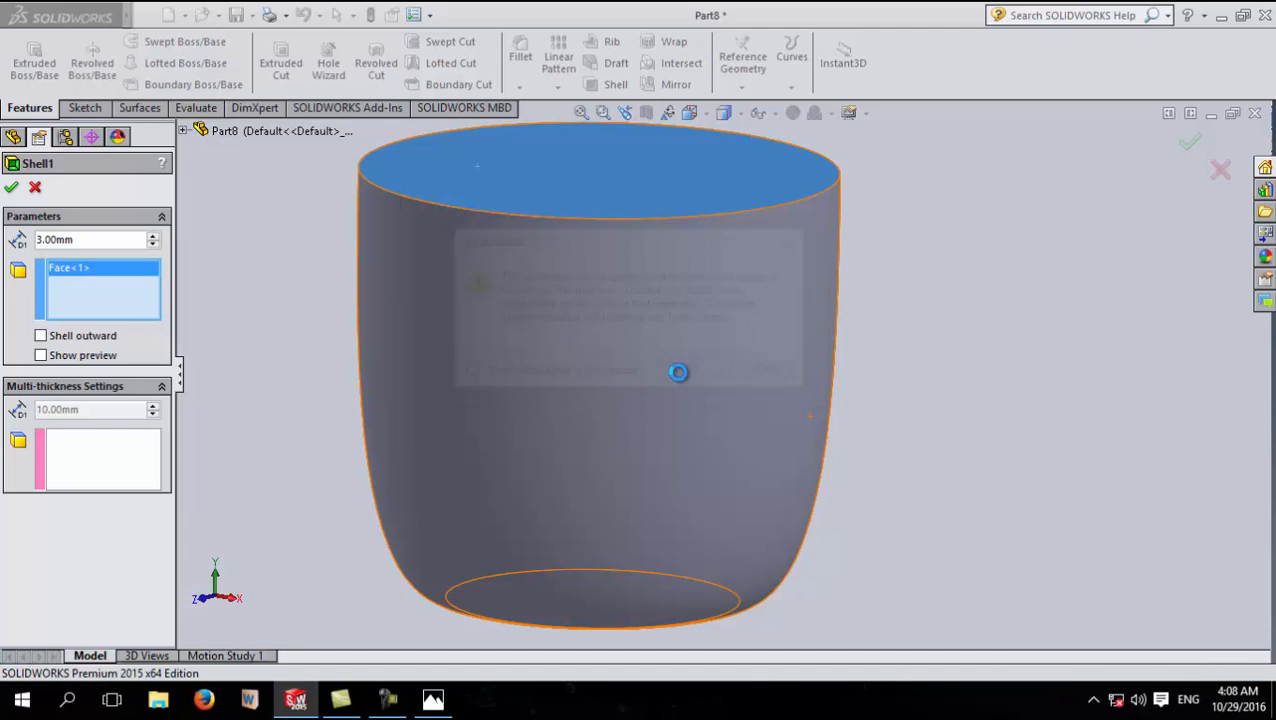
Step: Start a sketch on the Front Plane and draw a two-point spline about 70 mm tall just inside the mug's right-hand wall
middle_drag(863, 236, 871, 322)
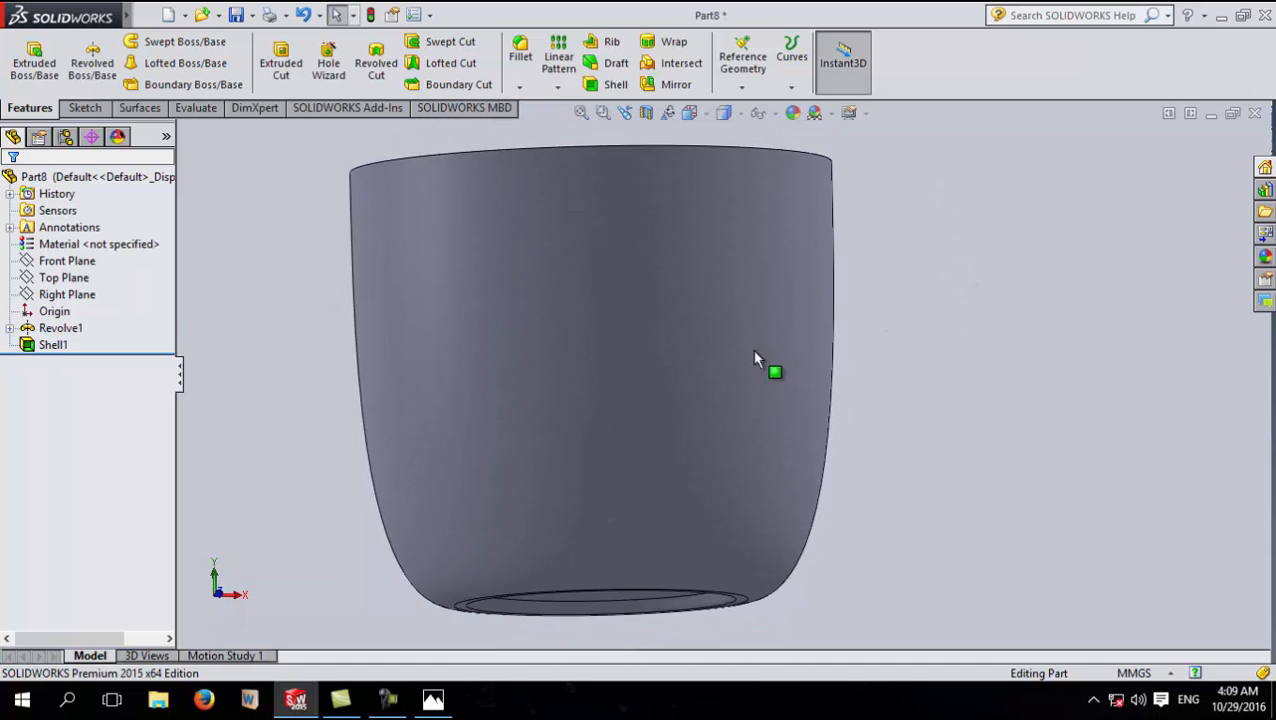
click(57, 261)
click(67, 233)
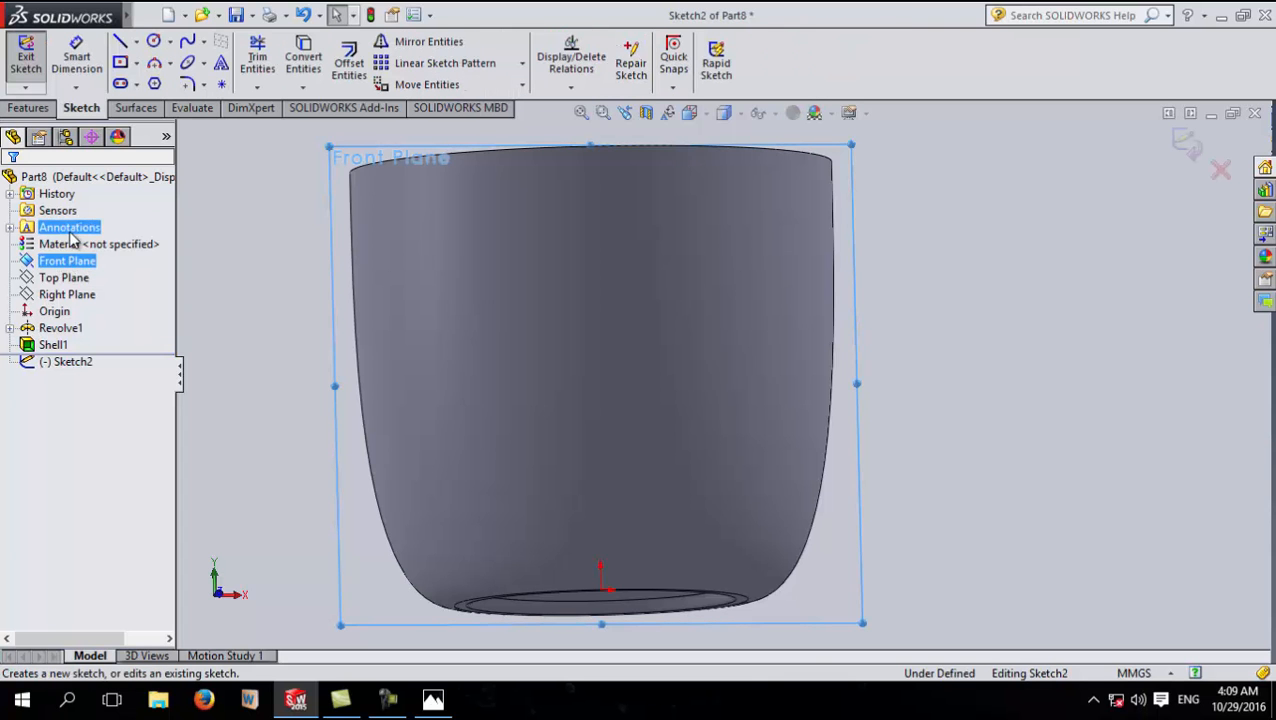
scroll(1066, 314, down, 2)
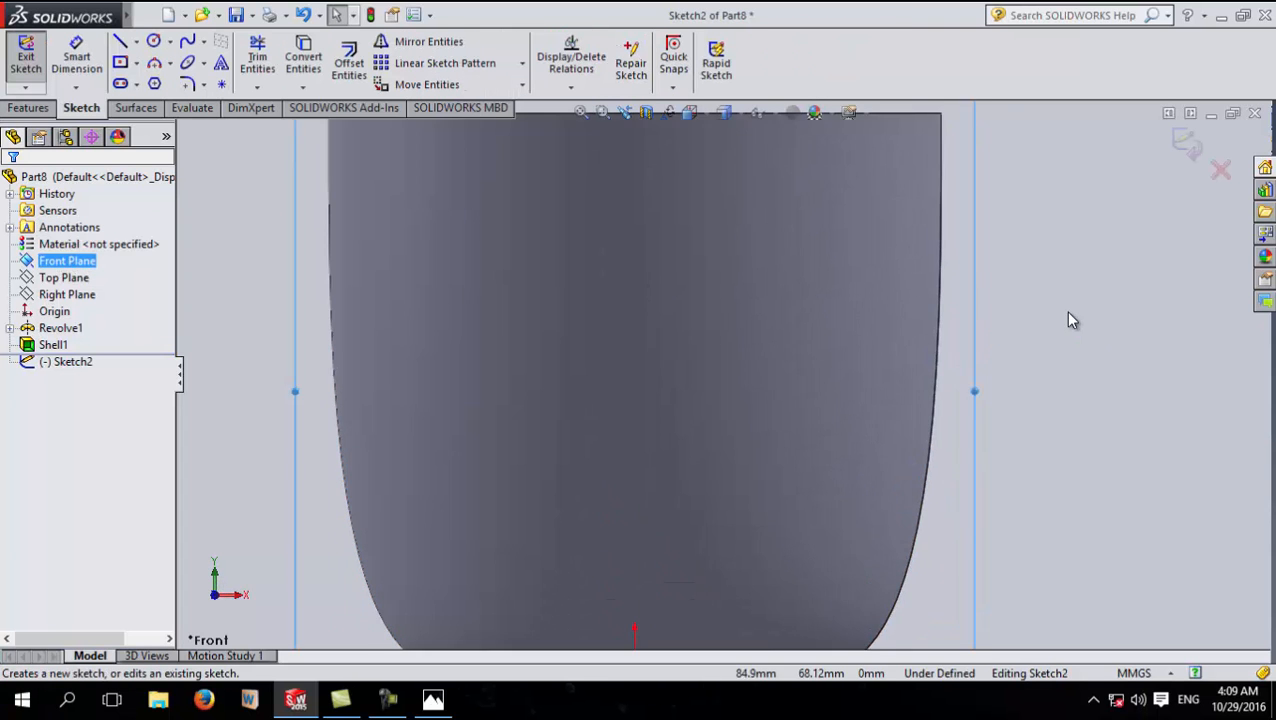
scroll(1044, 314, up, 4)
scroll(797, 338, down, 4)
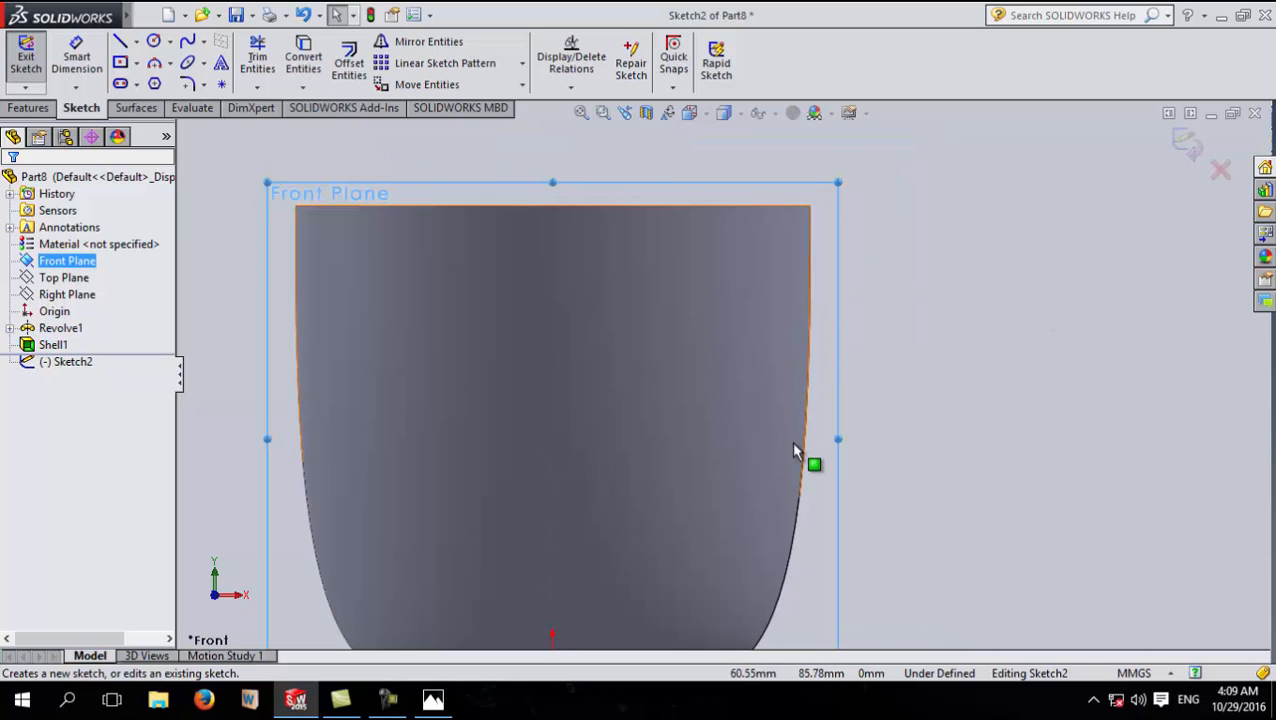
scroll(791, 460, up, 1)
ctrl+middle_drag(858, 550, 826, 496)
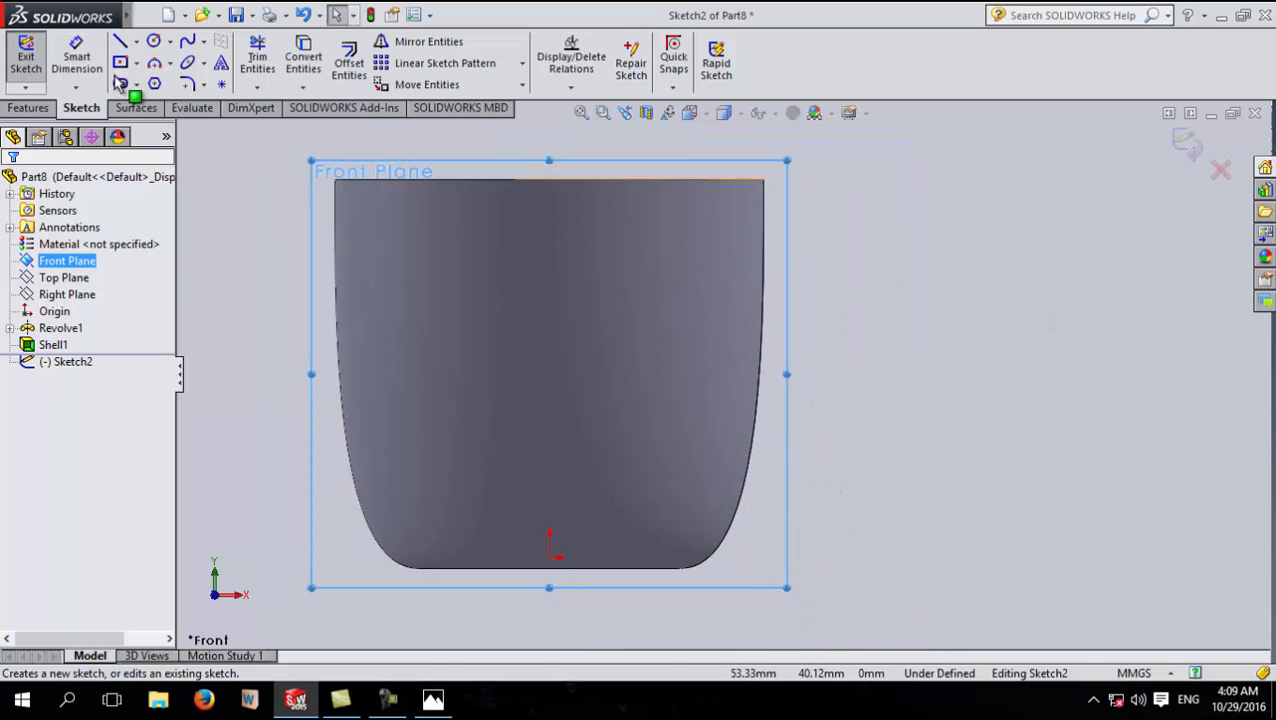
click(187, 43)
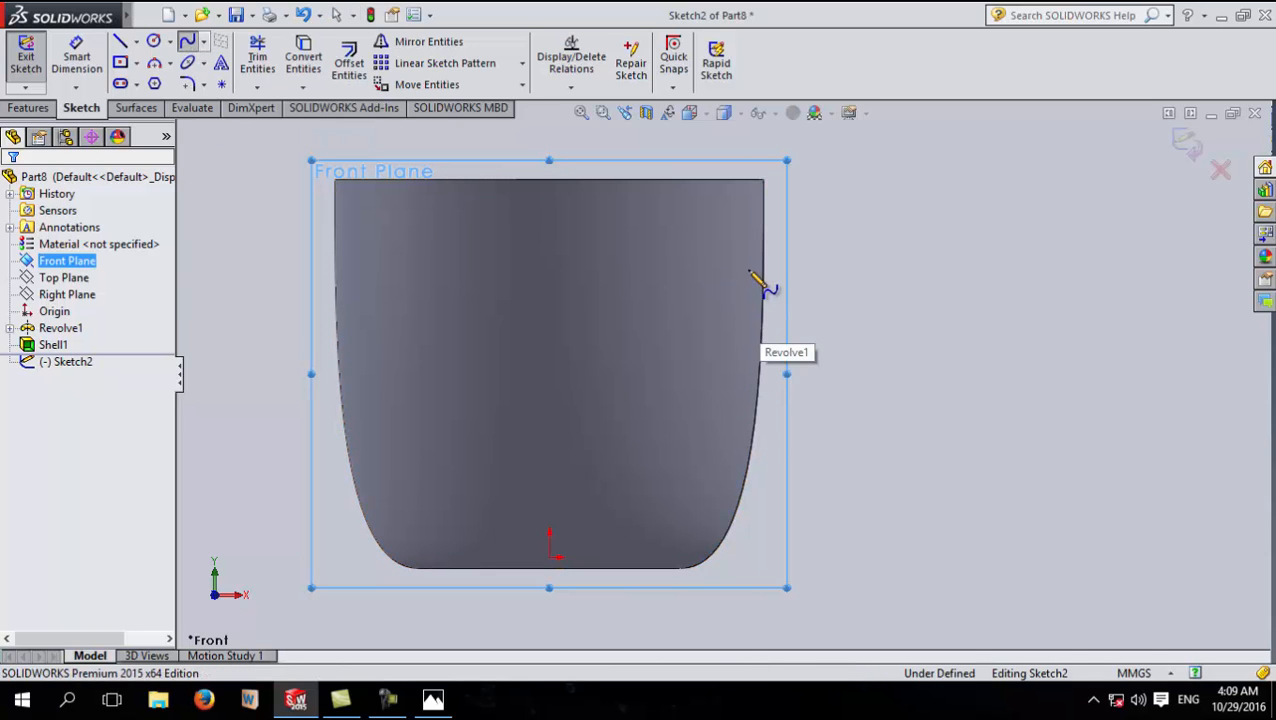
click(748, 260)
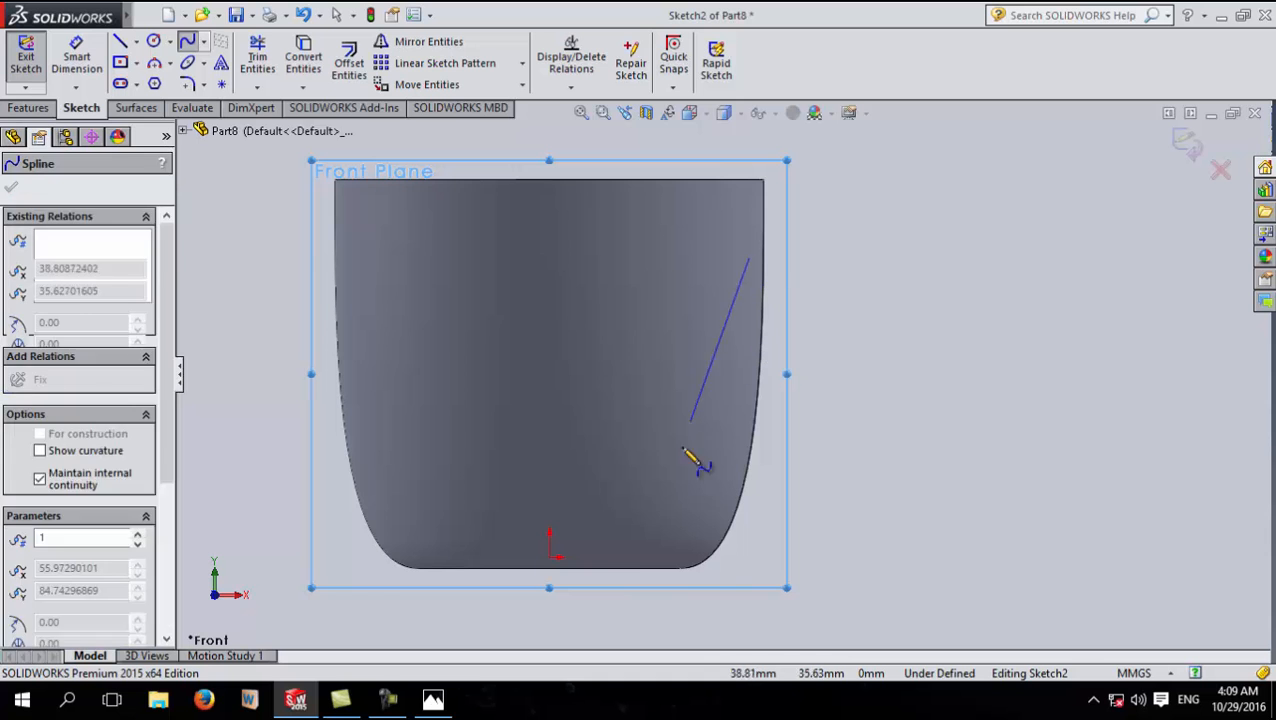
click(720, 504)
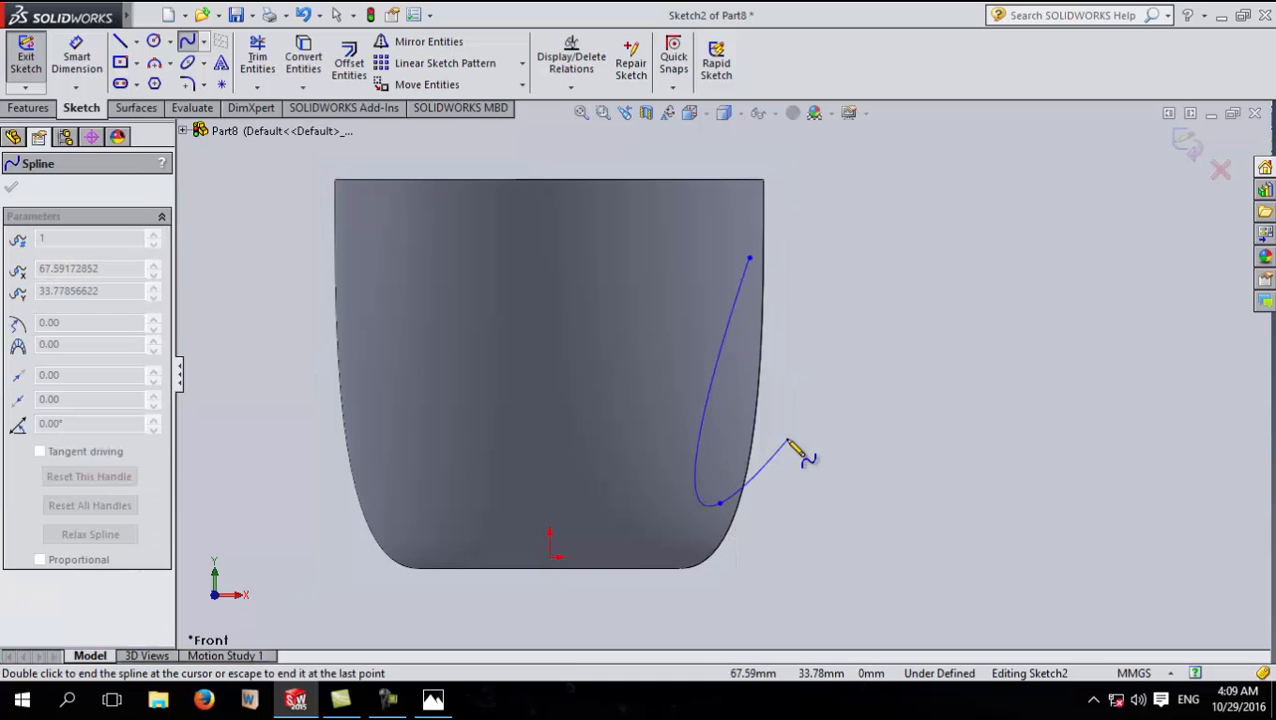
key(Escape)
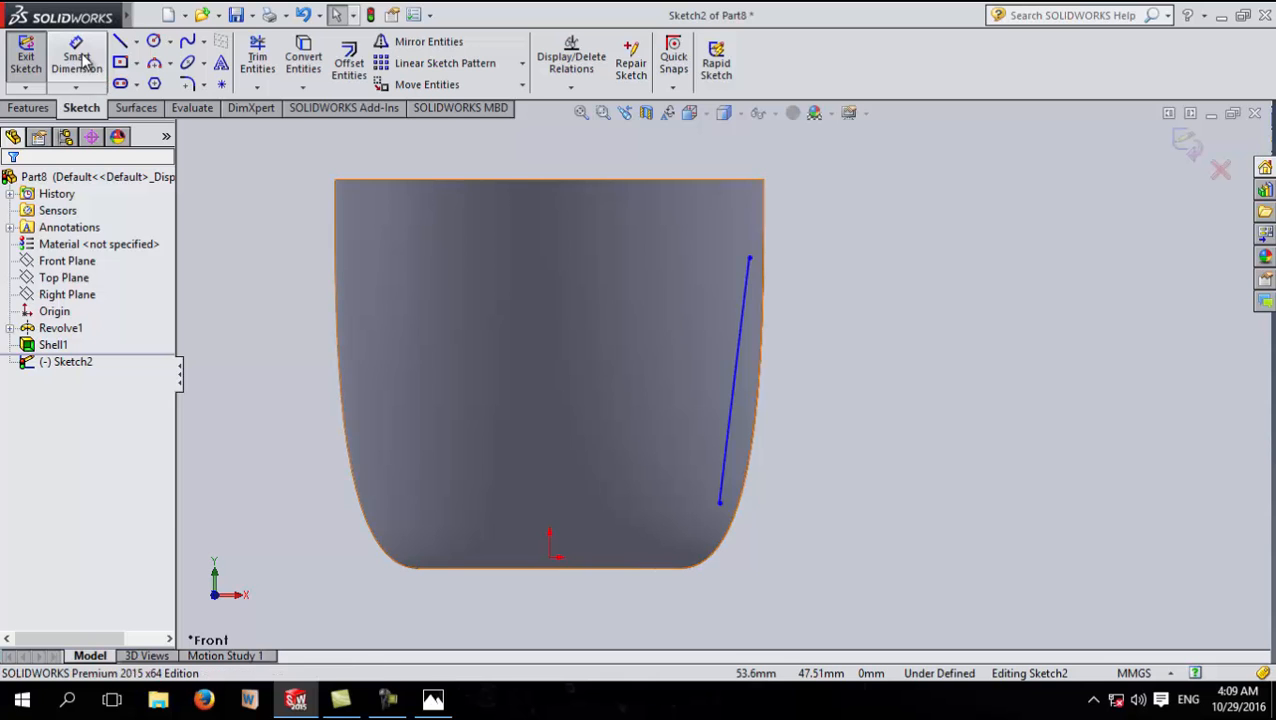
Step: Dimension the spline's upper endpoint 22 mm below the mug's top rim
click(80, 58)
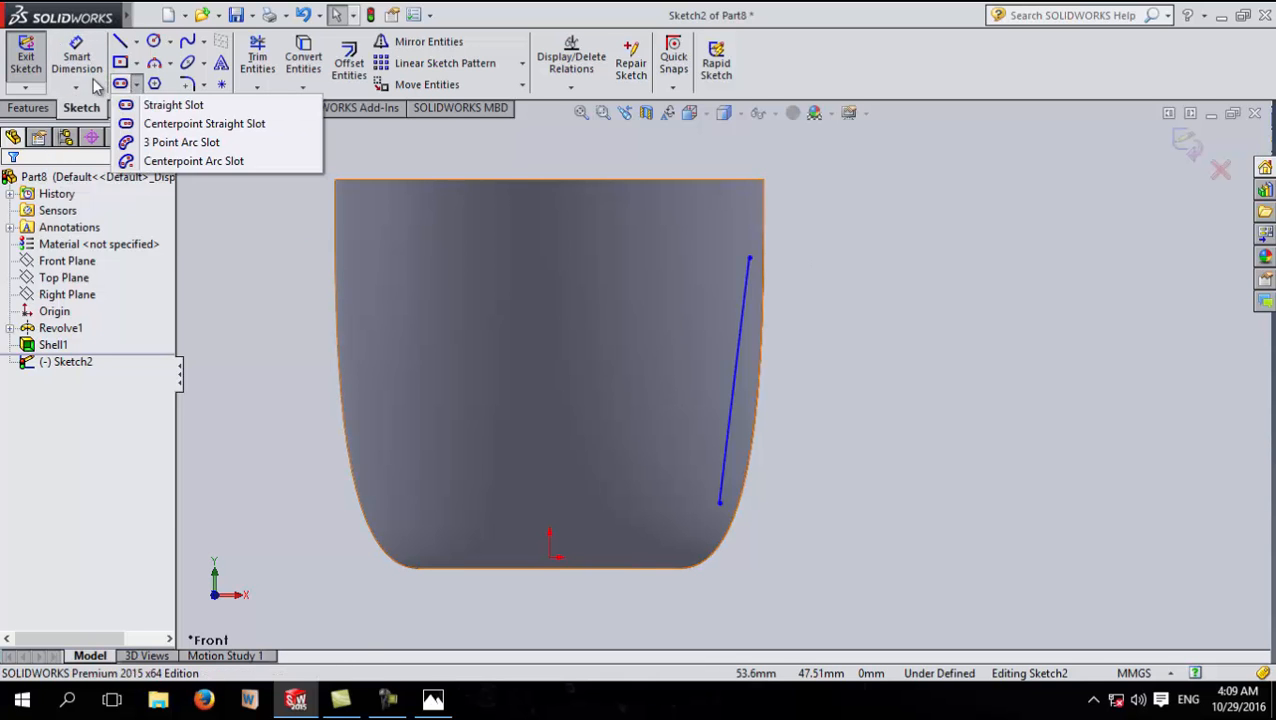
click(88, 66)
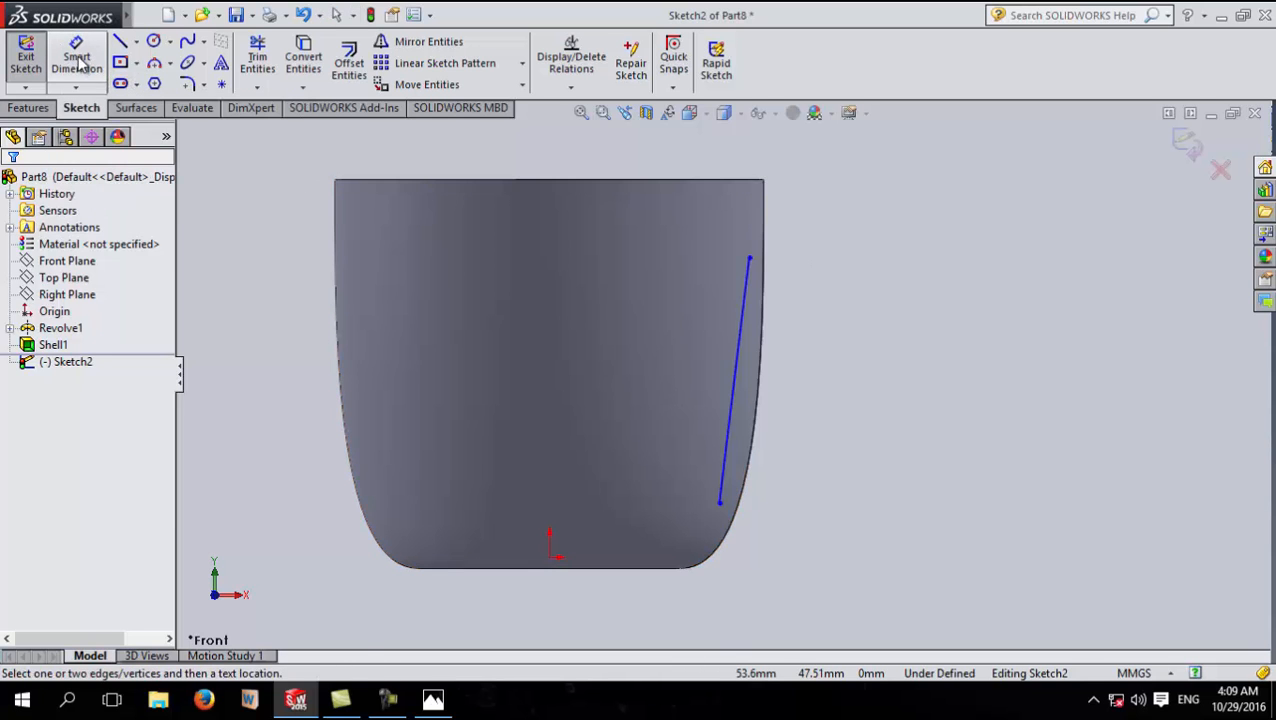
click(750, 259)
click(759, 181)
click(838, 210)
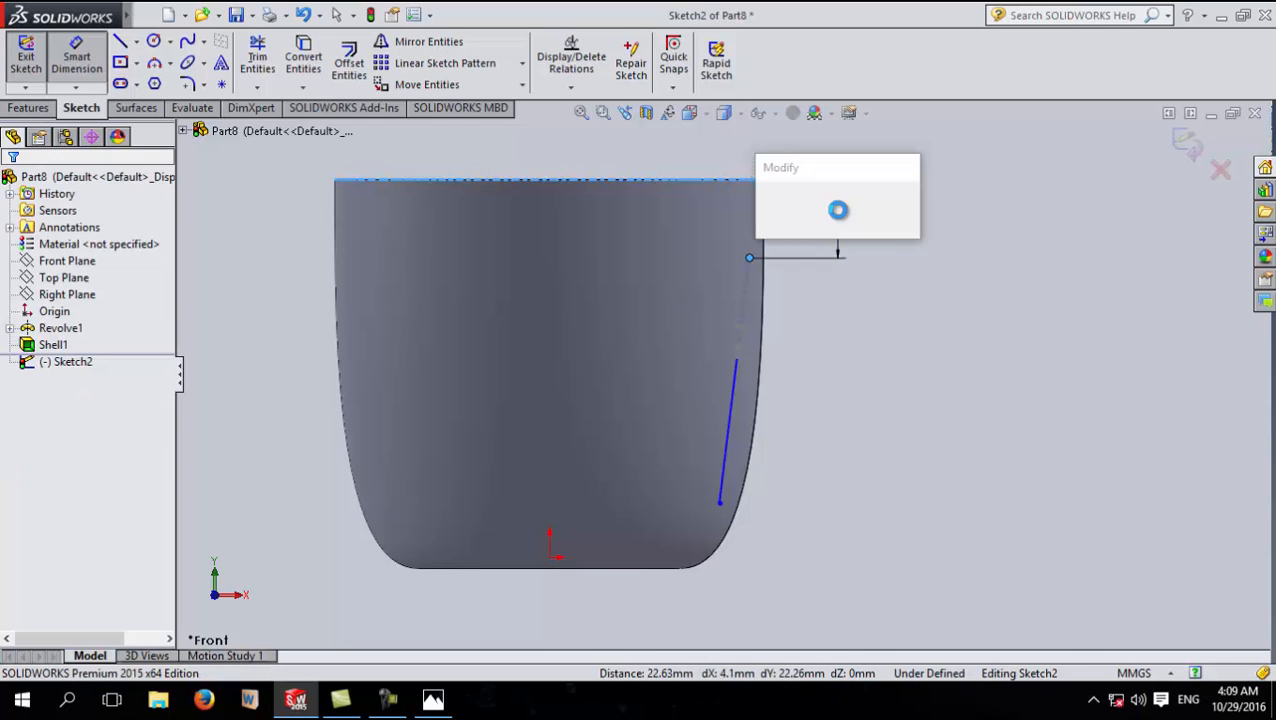
text(22)
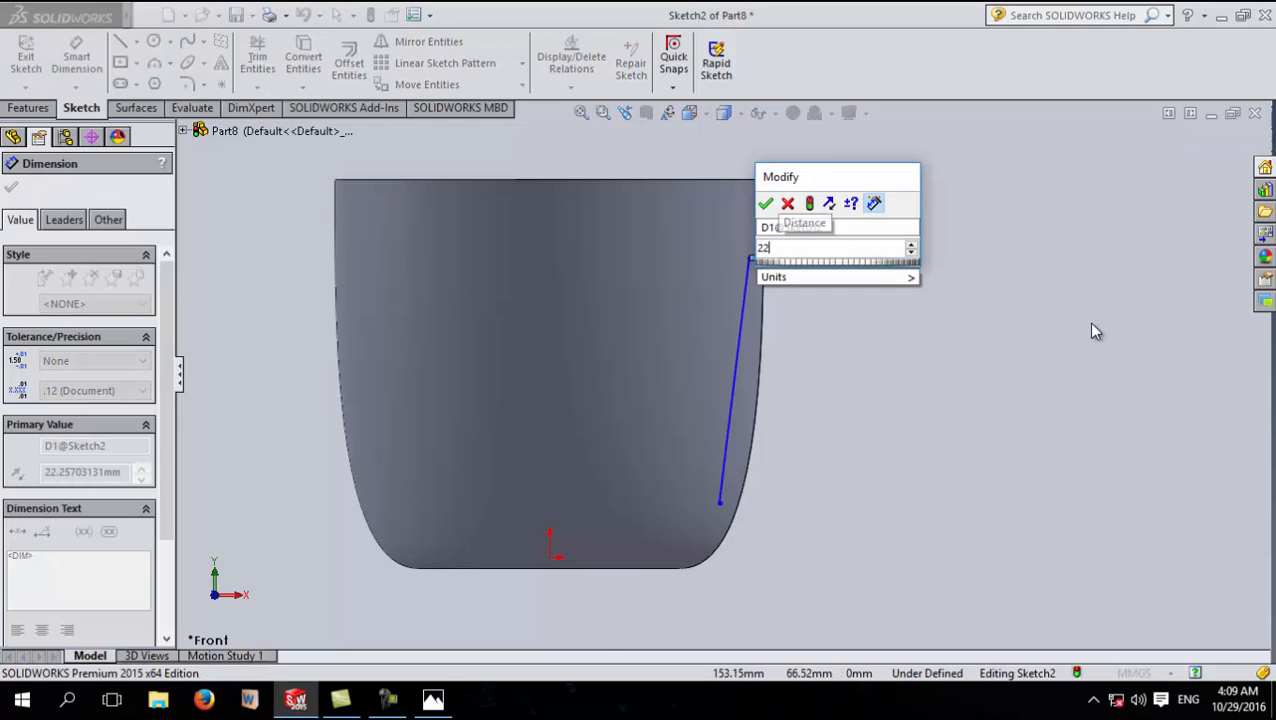
key(Return)
Step: Dimension the spline's lower endpoint 18 mm above the mug's bottom edge
click(720, 503)
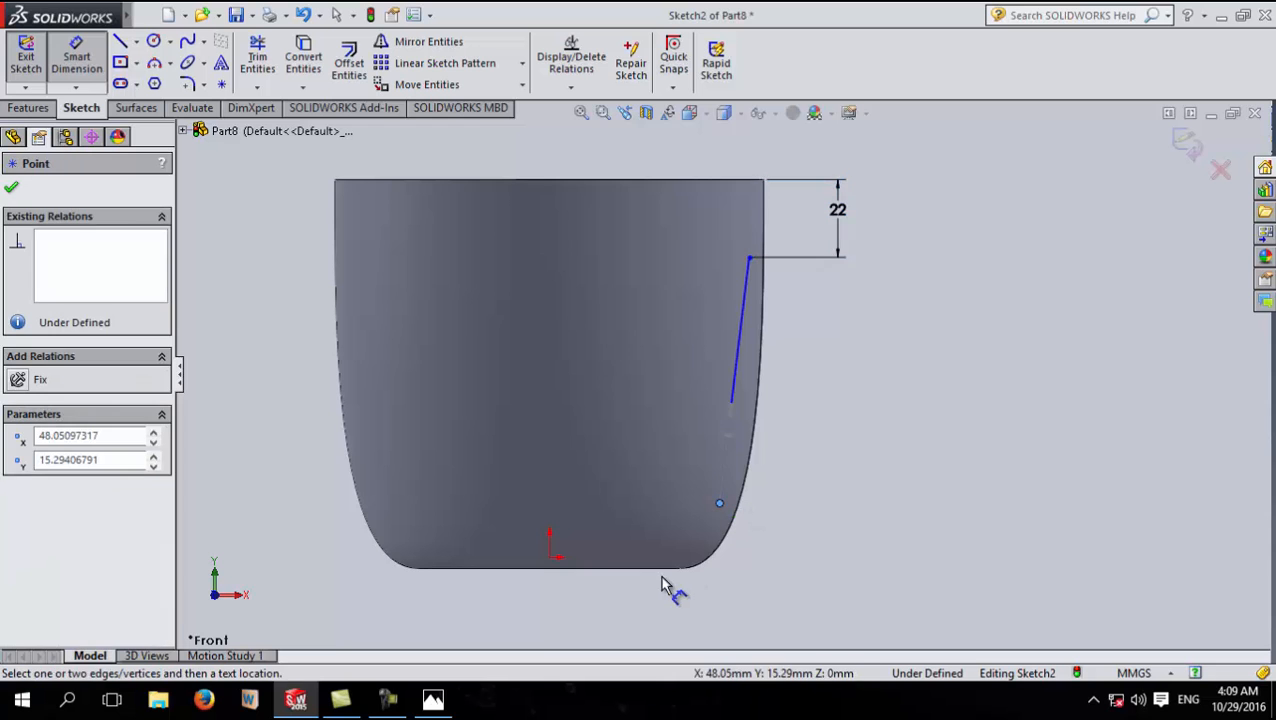
click(660, 578)
click(800, 565)
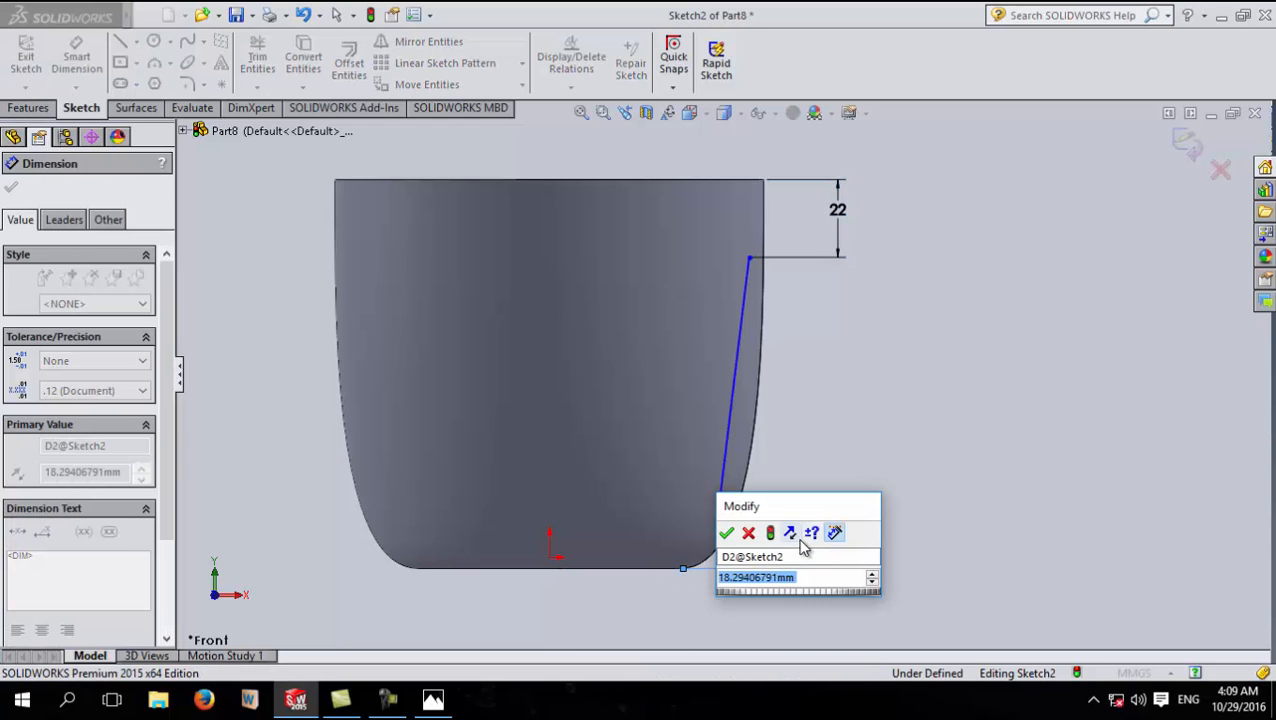
text(18)
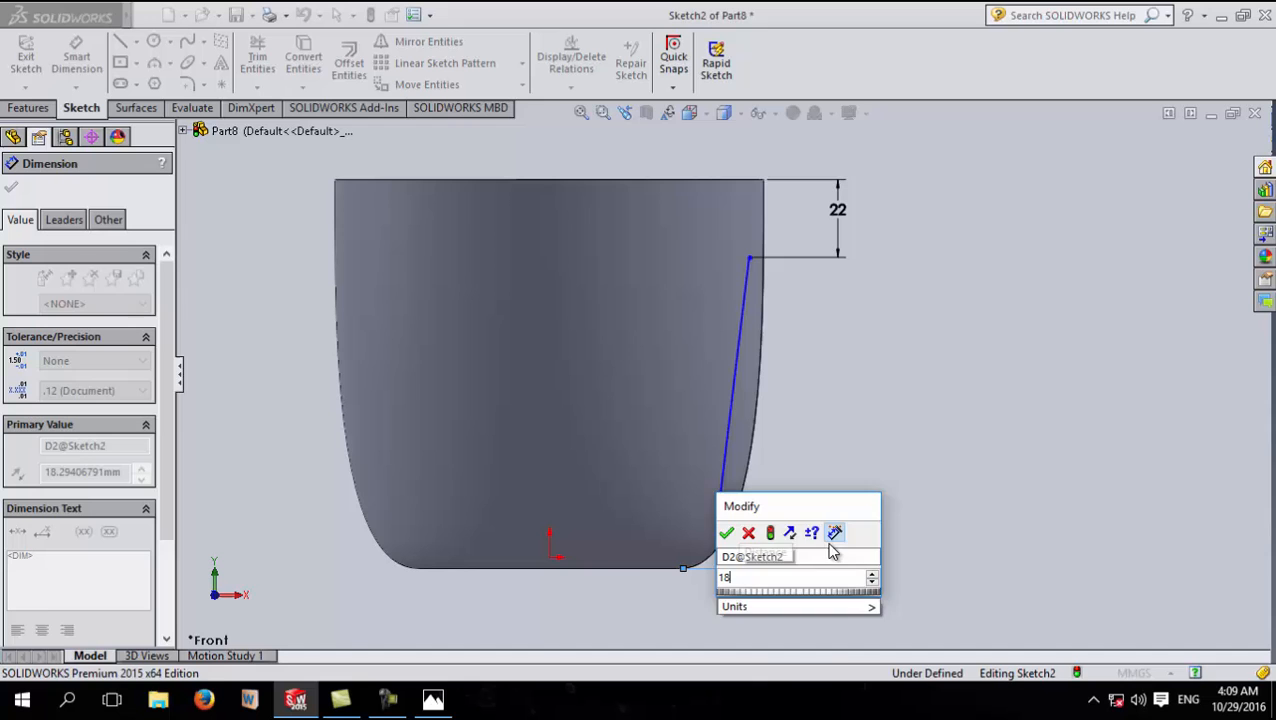
key(Return)
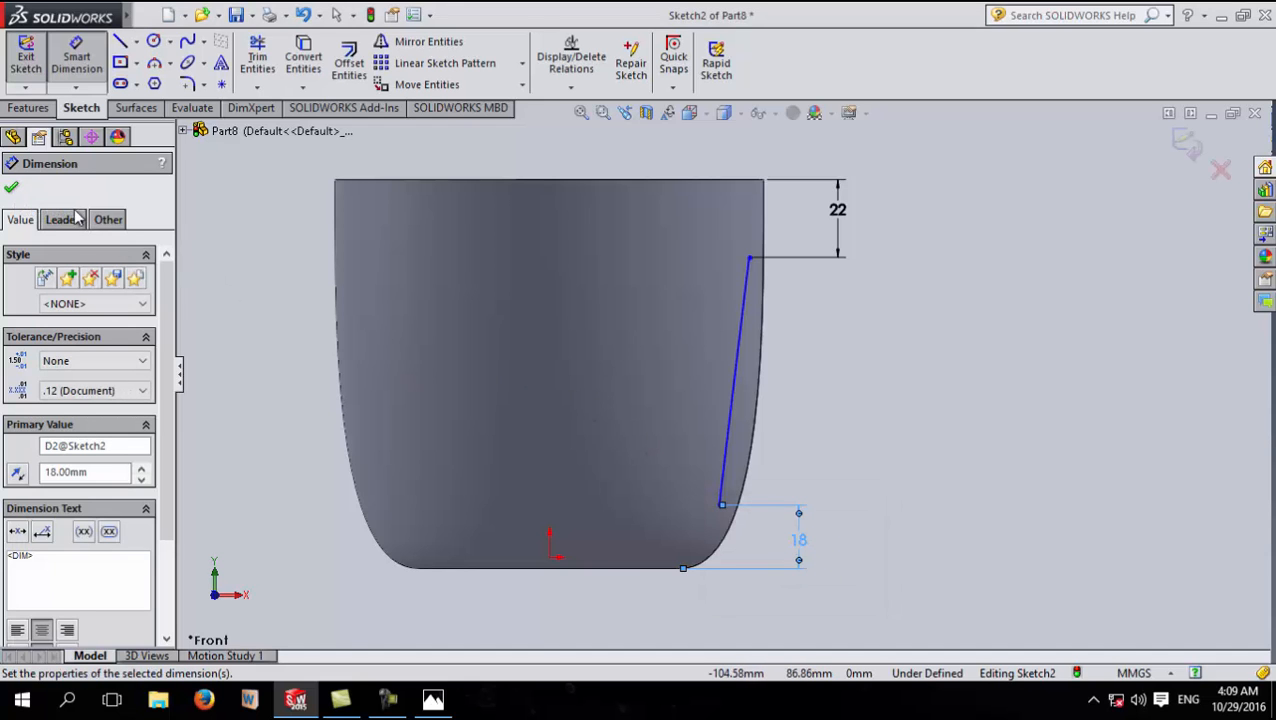
click(13, 190)
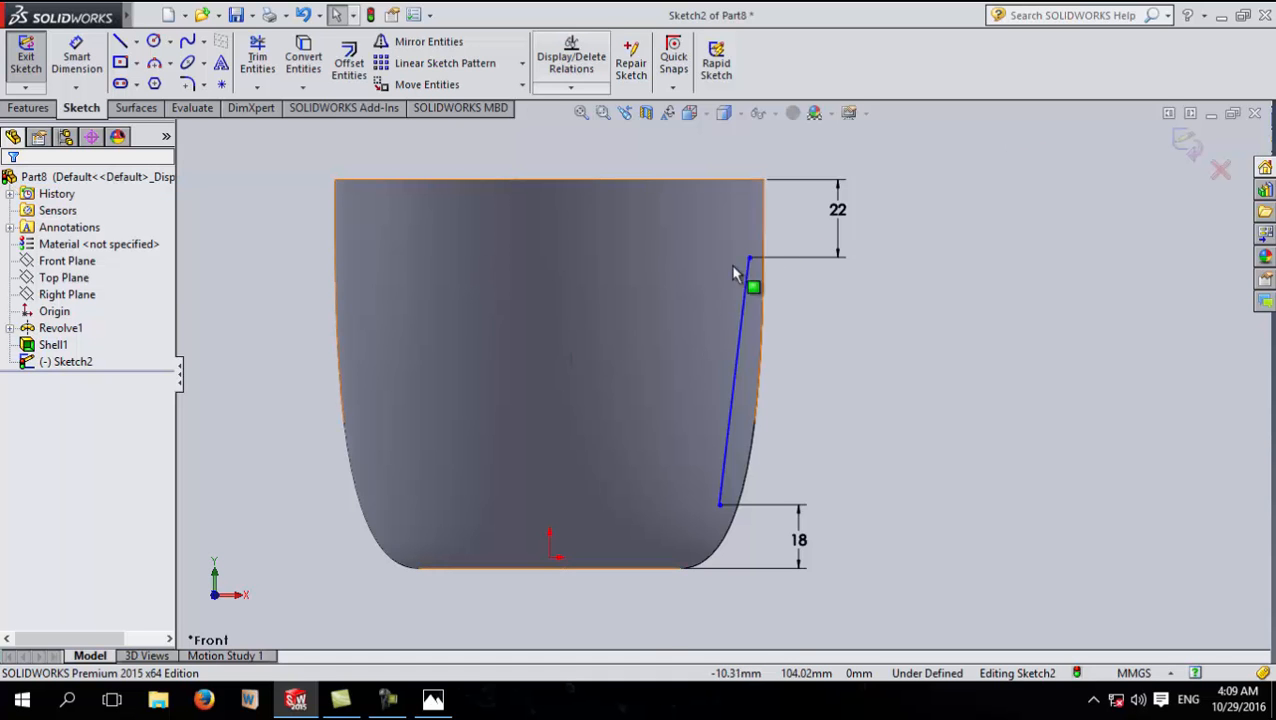
Step: Bend the spline into a rounded handle curve outside the mug's wall by adjusting the tangency handles at both endpoints
scroll(780, 380, down, 3)
scroll(736, 350, up, 3)
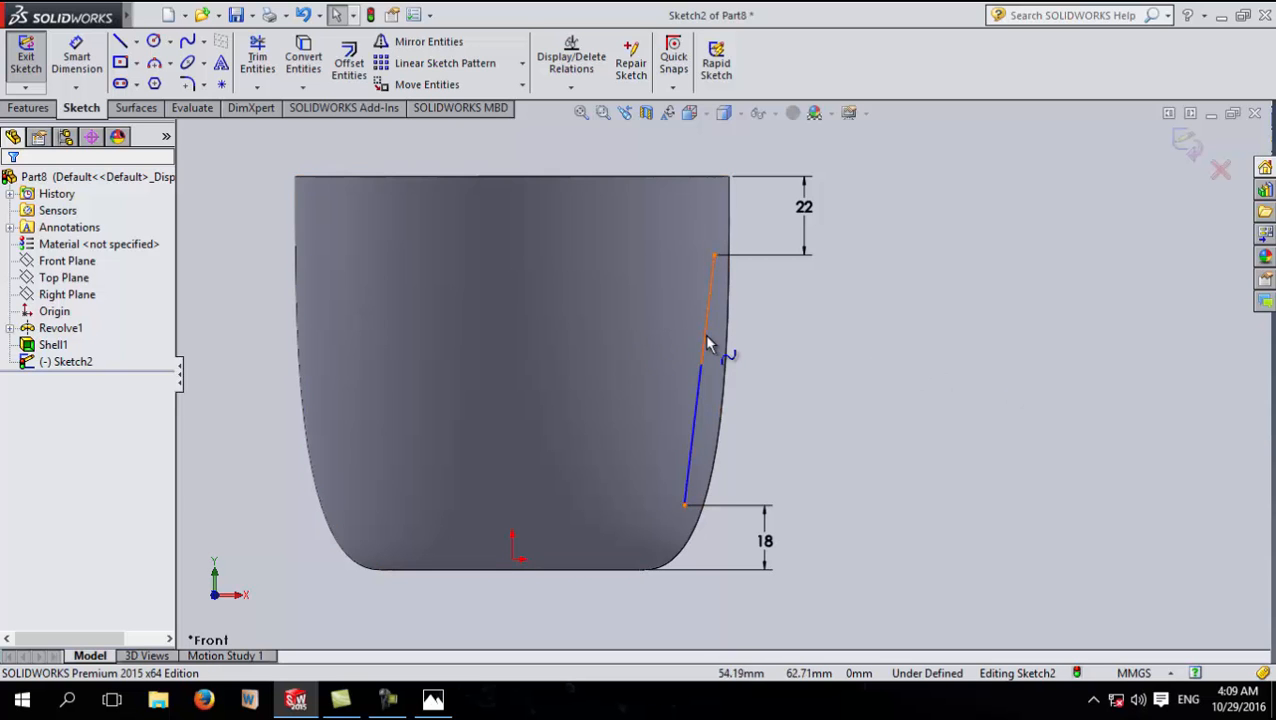
click(707, 343)
drag(707, 332, 918, 236)
drag(768, 367, 972, 468)
drag(790, 252, 850, 142)
scroll(803, 240, down, 3)
scroll(800, 242, up, 5)
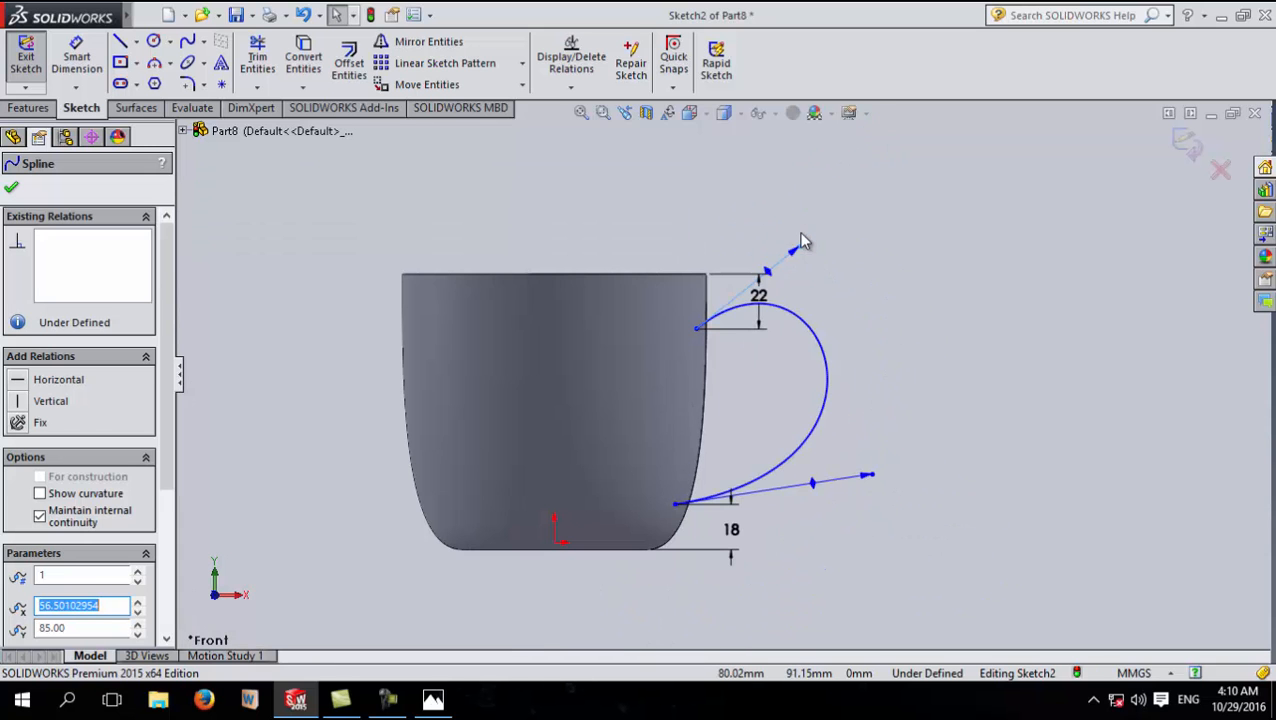
drag(797, 250, 830, 200)
drag(875, 483, 840, 504)
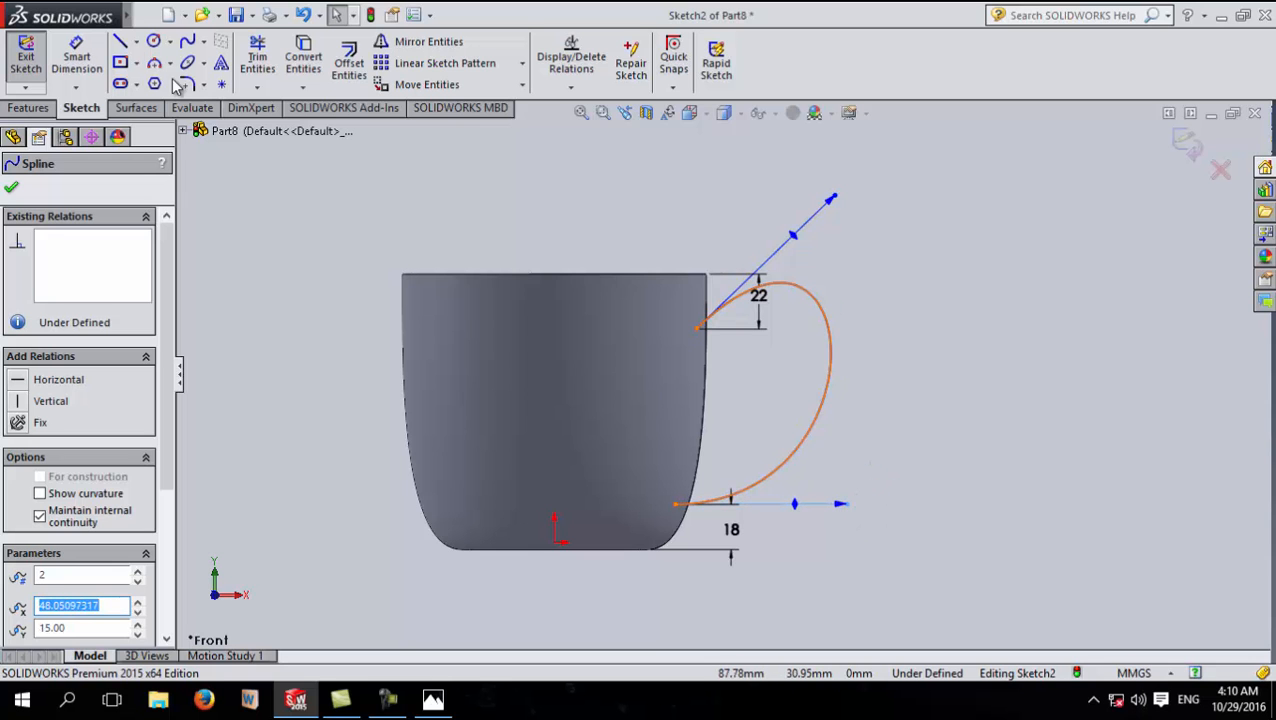
Step: Draw centerlines horizontally from the spline's upper endpoint, 70 mm vertically down, horizontally to the lower endpoint, and diagonally to the upper outer corner
click(137, 42)
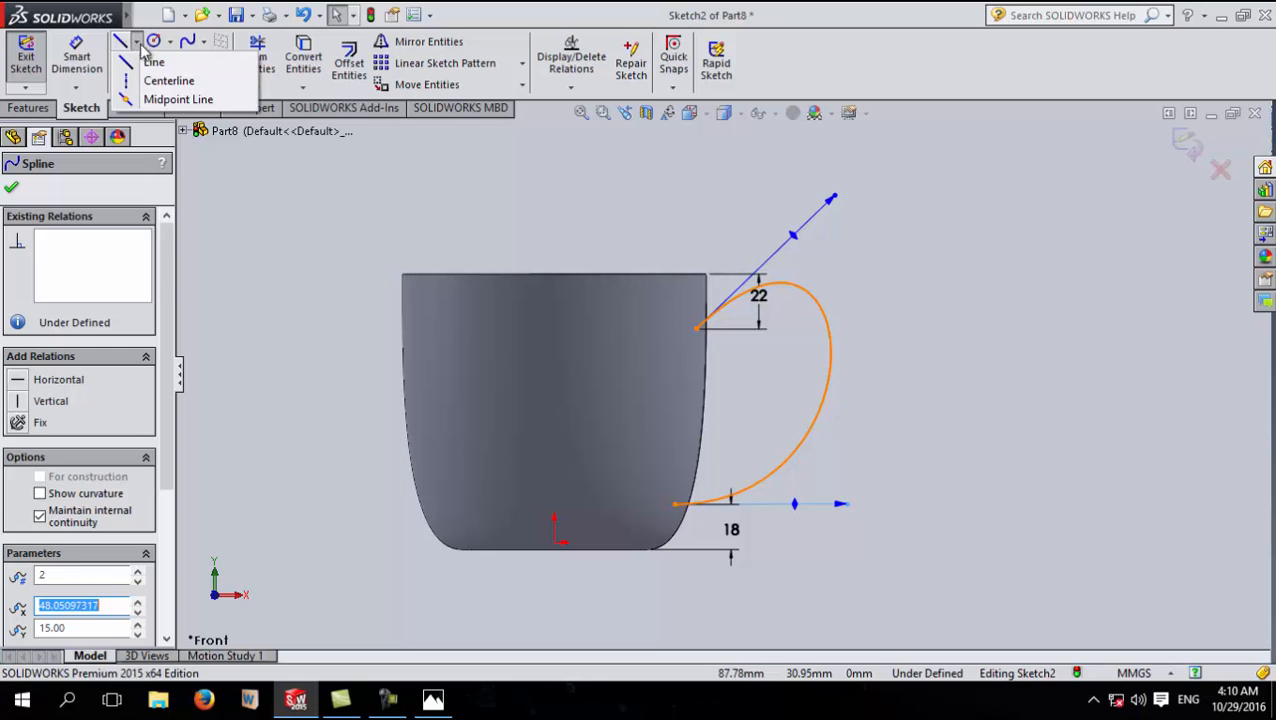
click(165, 81)
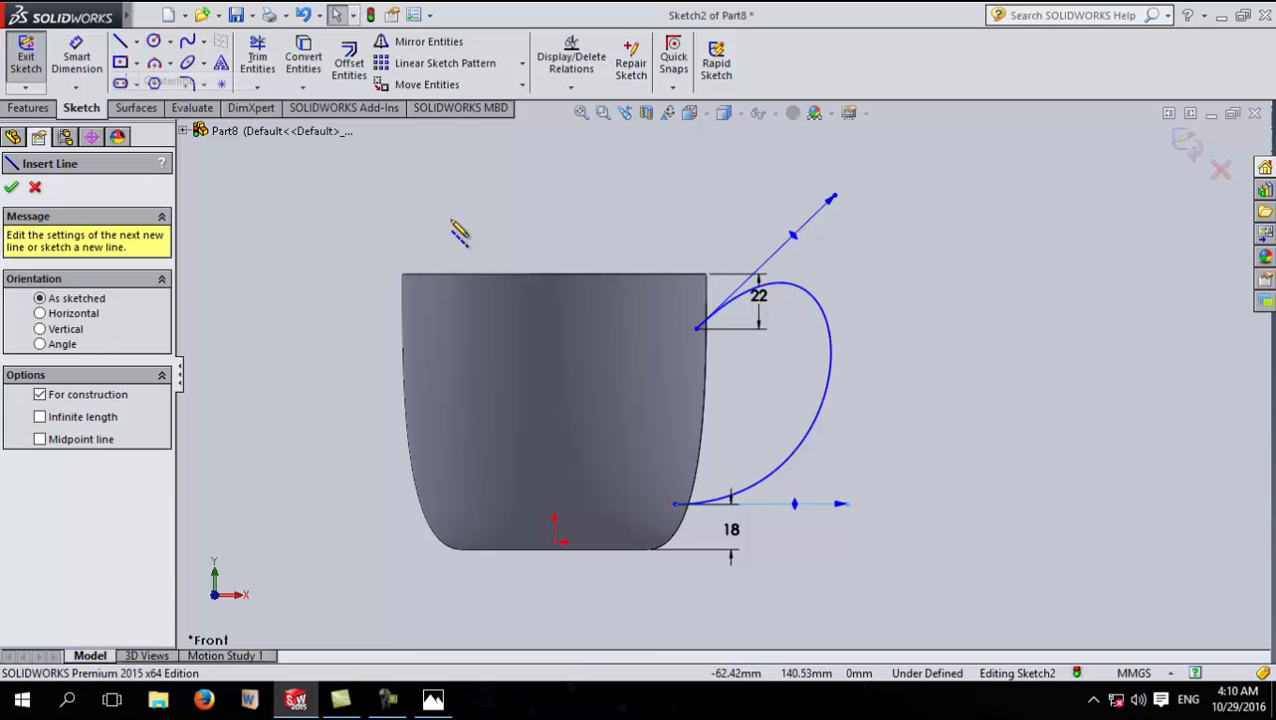
click(698, 330)
click(918, 329)
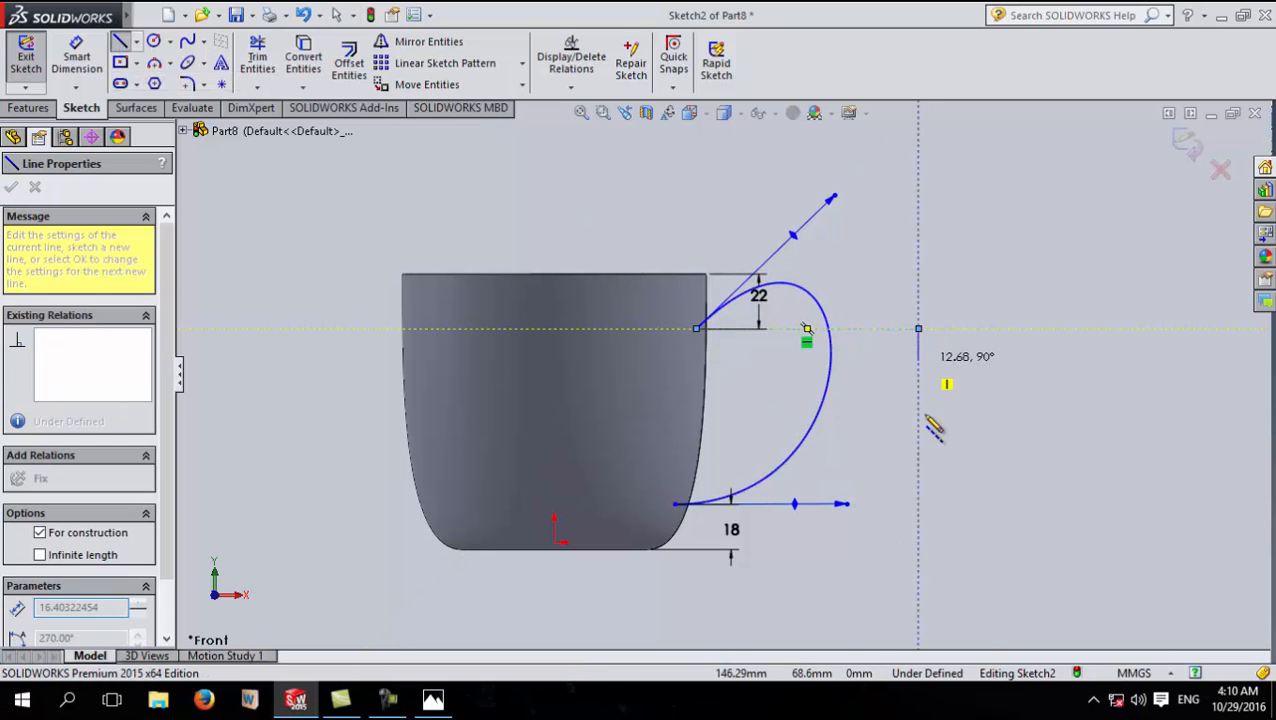
click(918, 503)
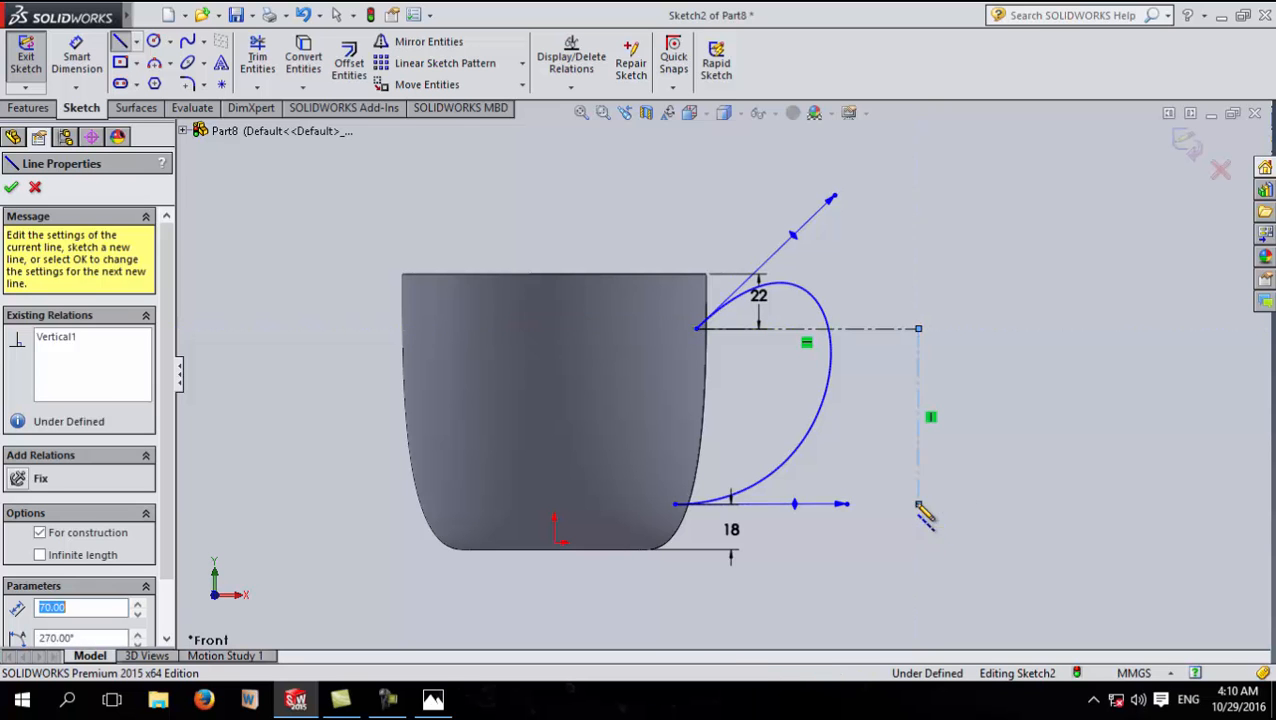
click(676, 503)
click(918, 329)
key(Escape)
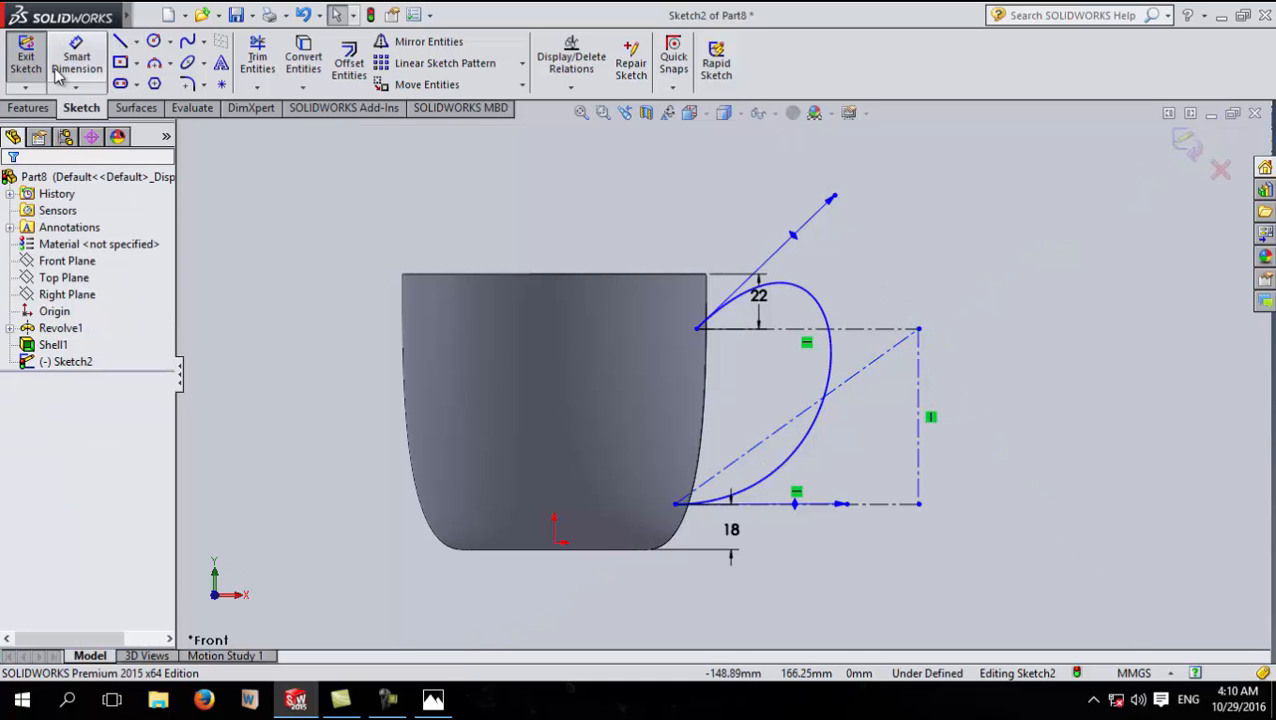
Step: Dimension the angle between the spline's upper tangency handle and the upper horizontal centerline as 35 degrees
scroll(779, 297, down, 3)
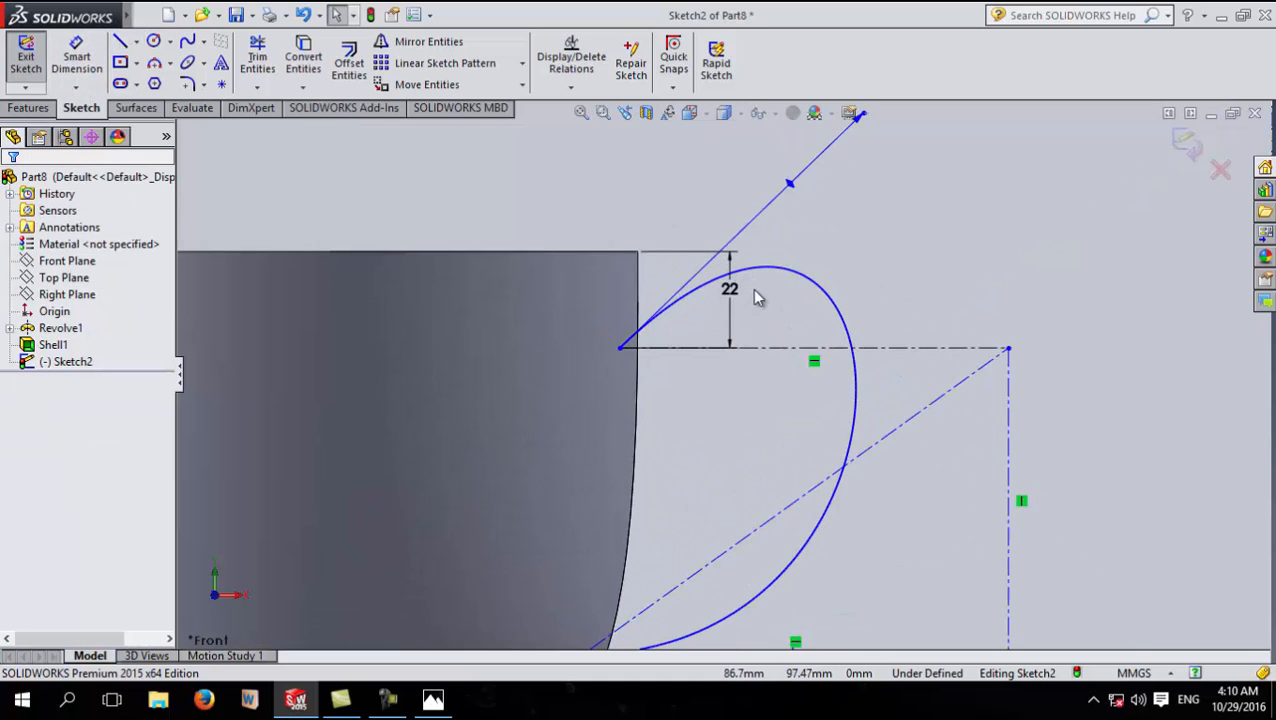
click(91, 66)
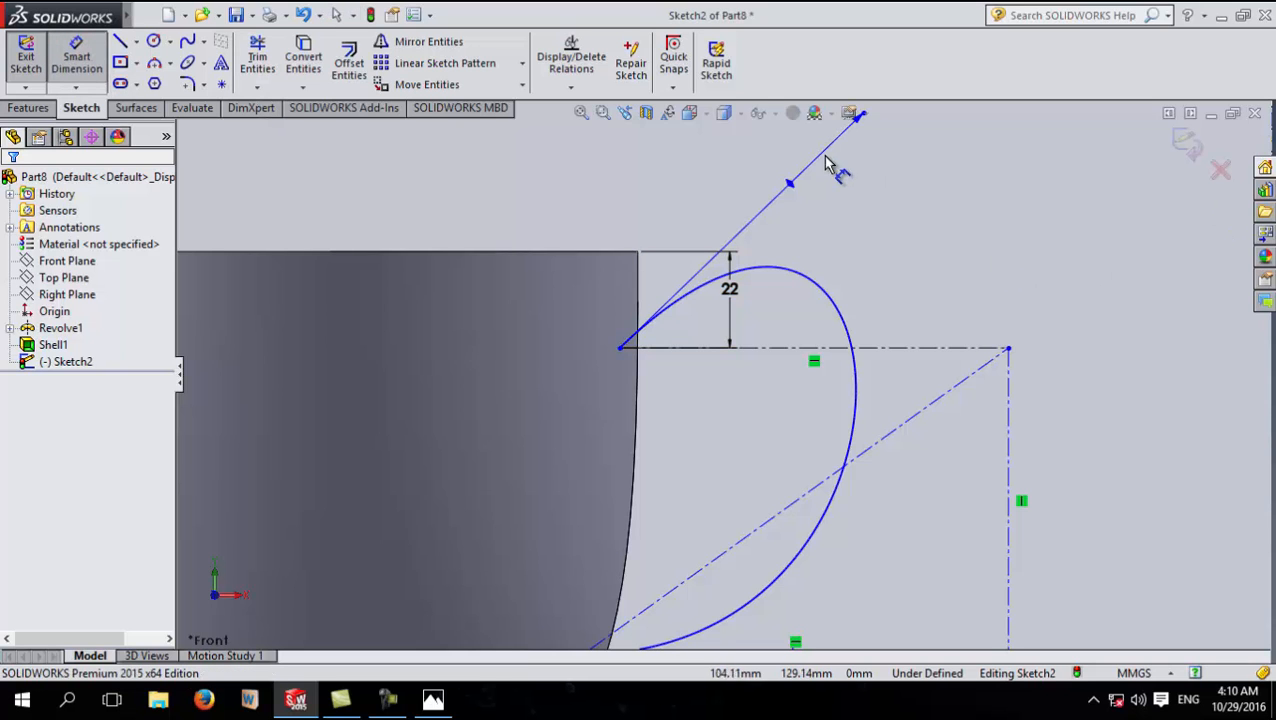
click(791, 186)
click(940, 347)
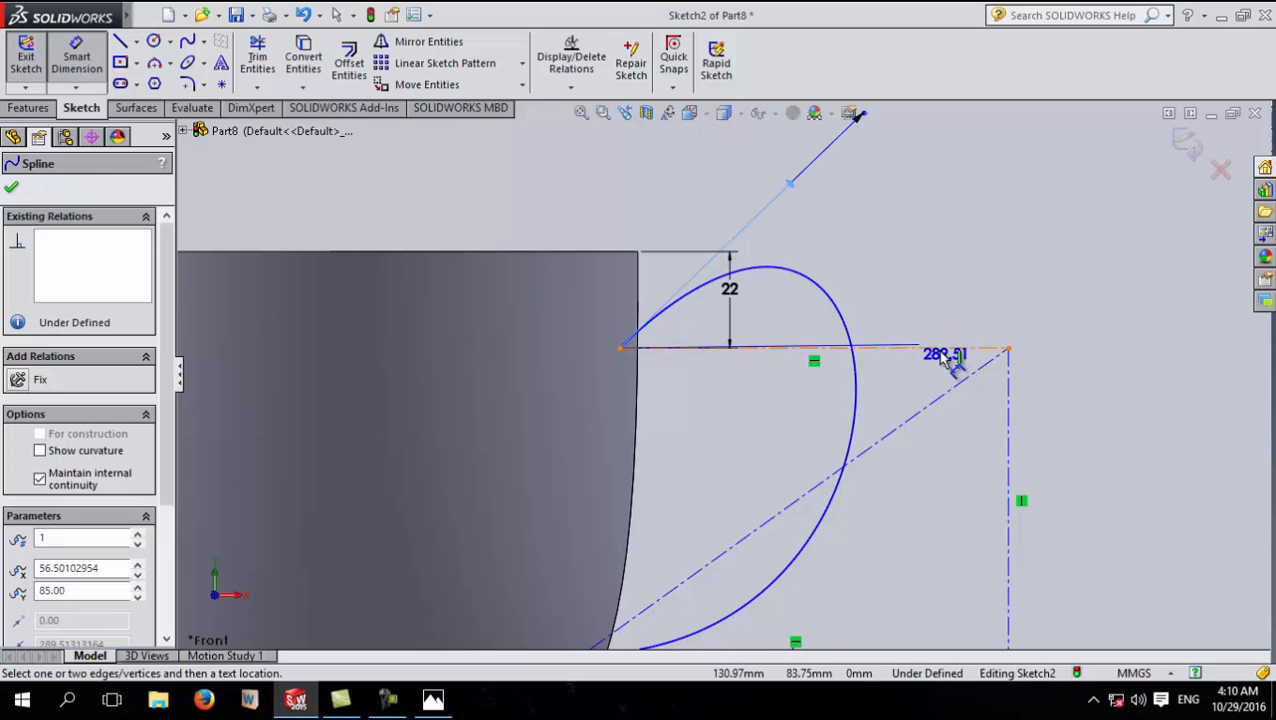
click(917, 303)
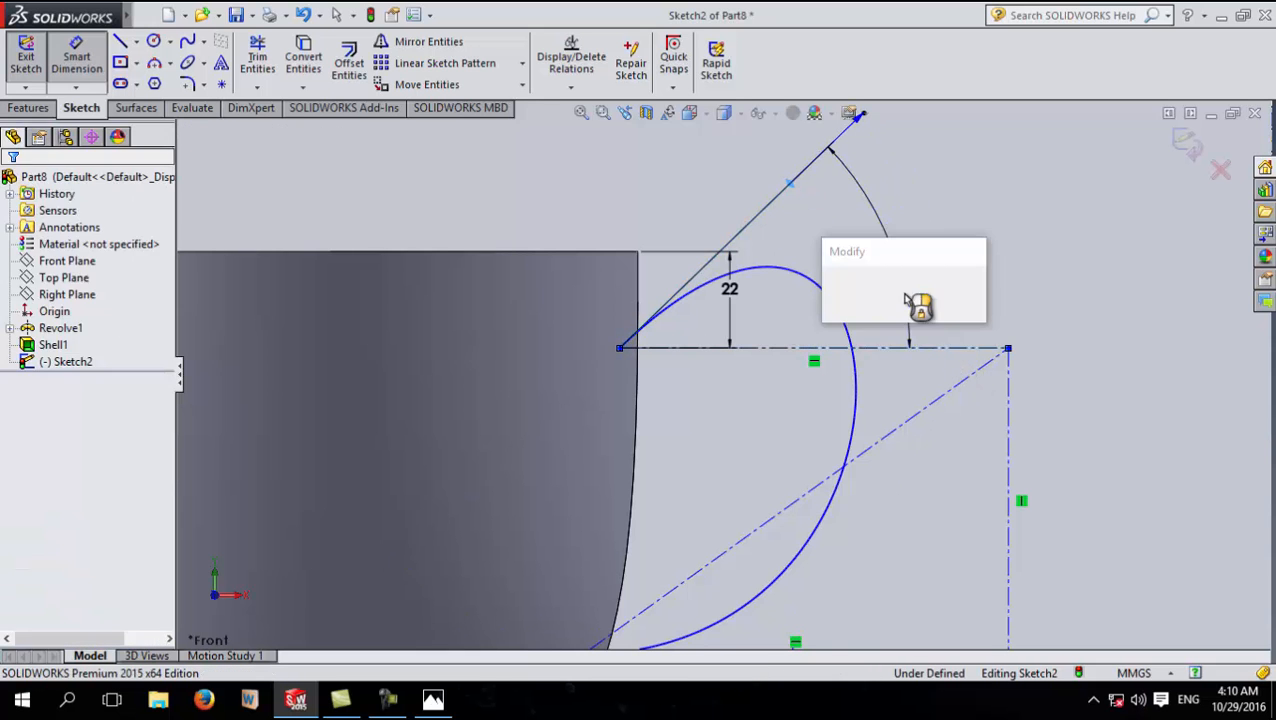
text(35)
key(Return)
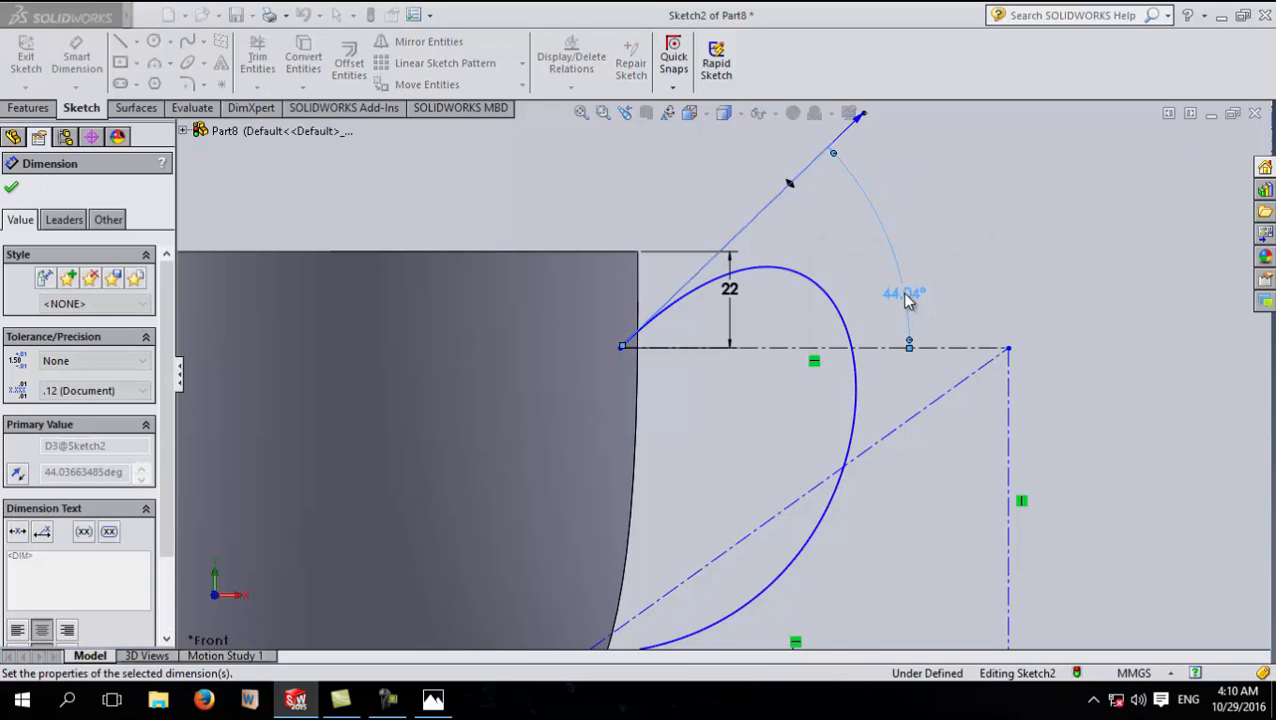
Step: Dimension the angle between the spline's lower tangency handle and the diagonal centerline as 30 degrees
scroll(906, 484, up, 5)
scroll(810, 512, down, 4)
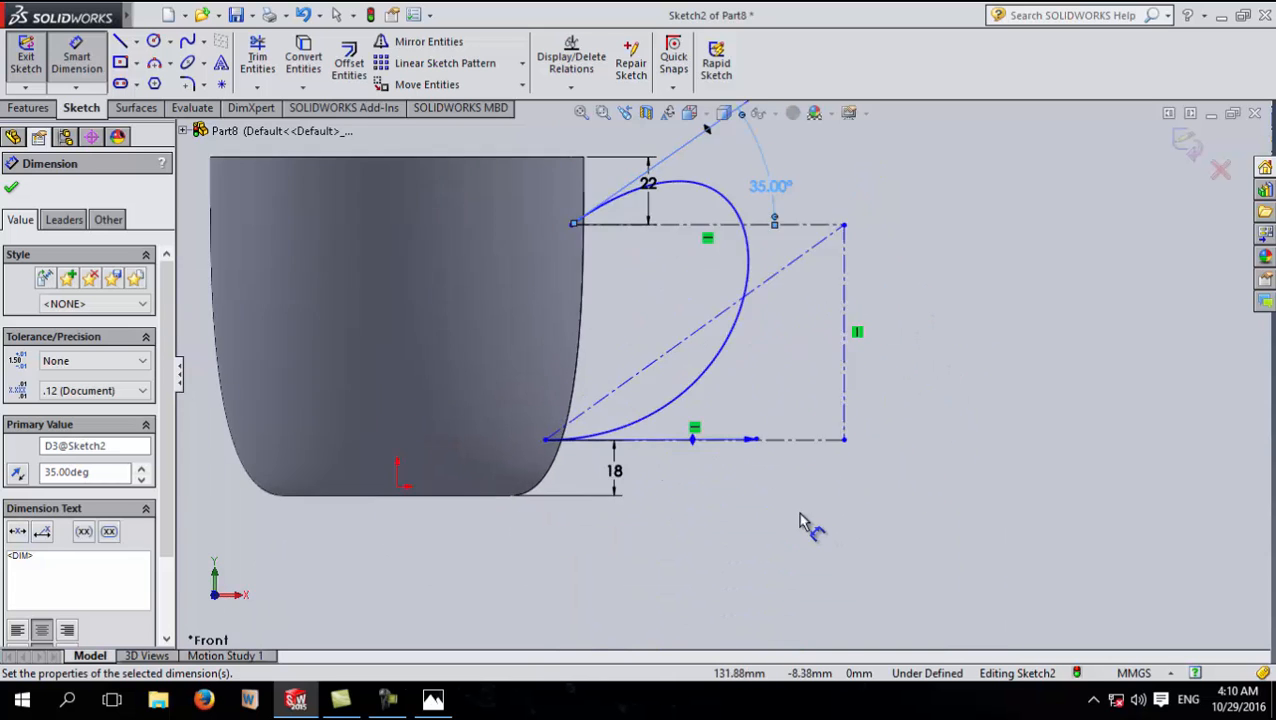
drag(683, 425, 737, 247)
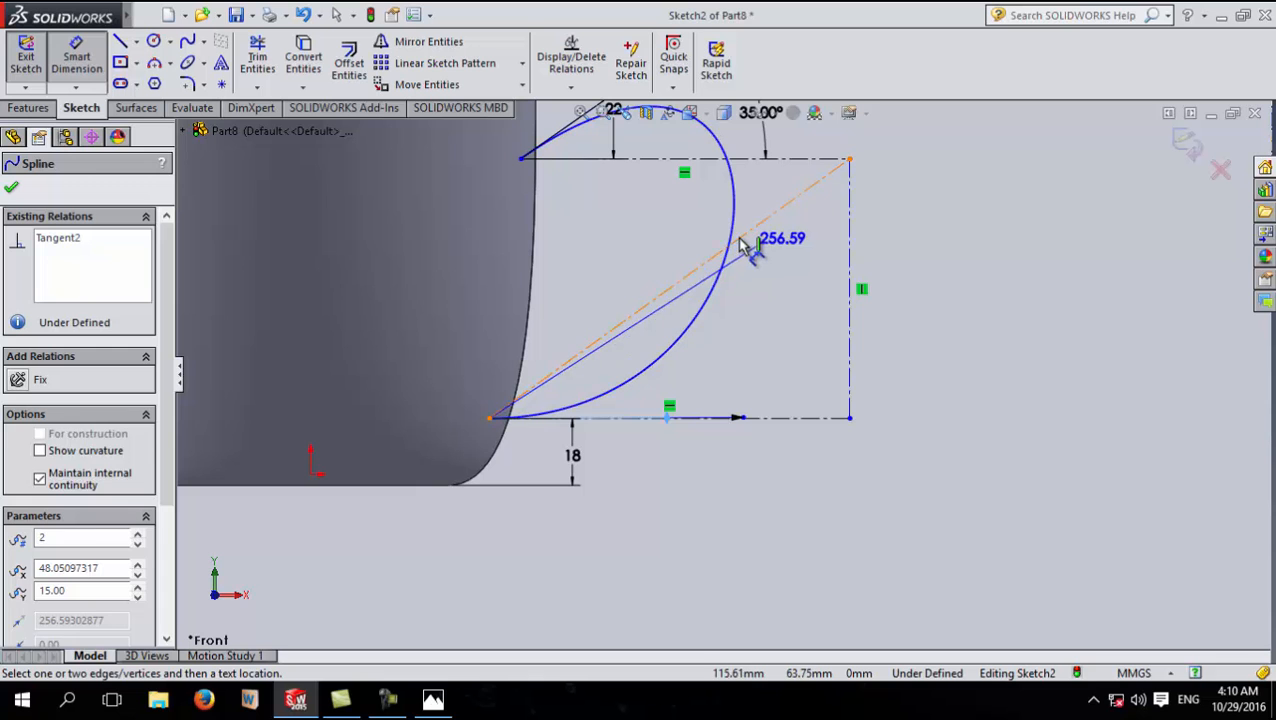
click(738, 239)
click(757, 376)
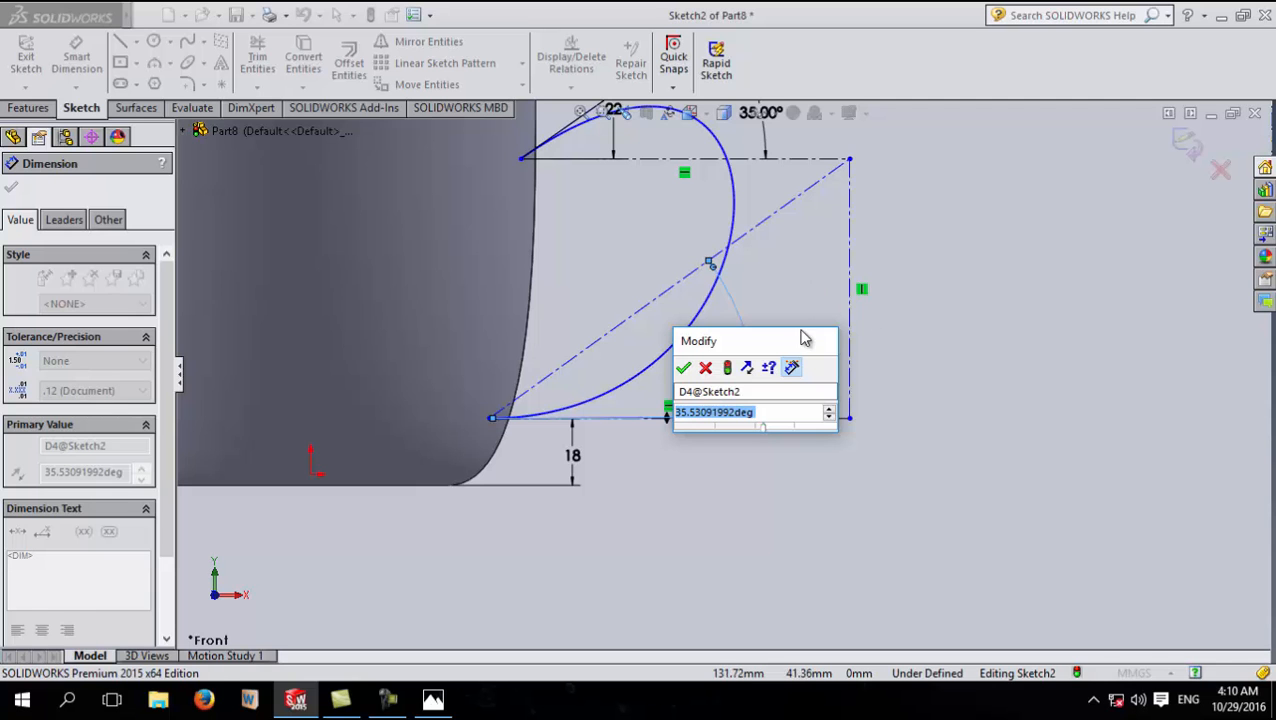
click(684, 367)
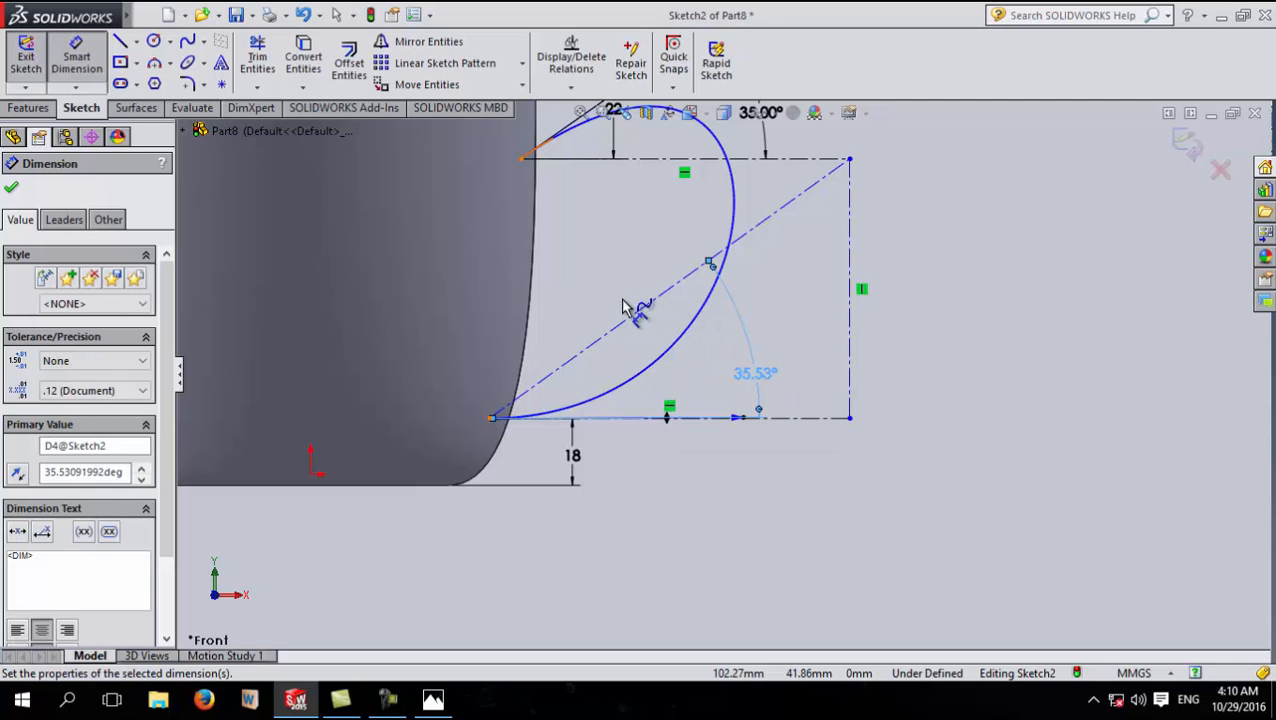
double_click(762, 378)
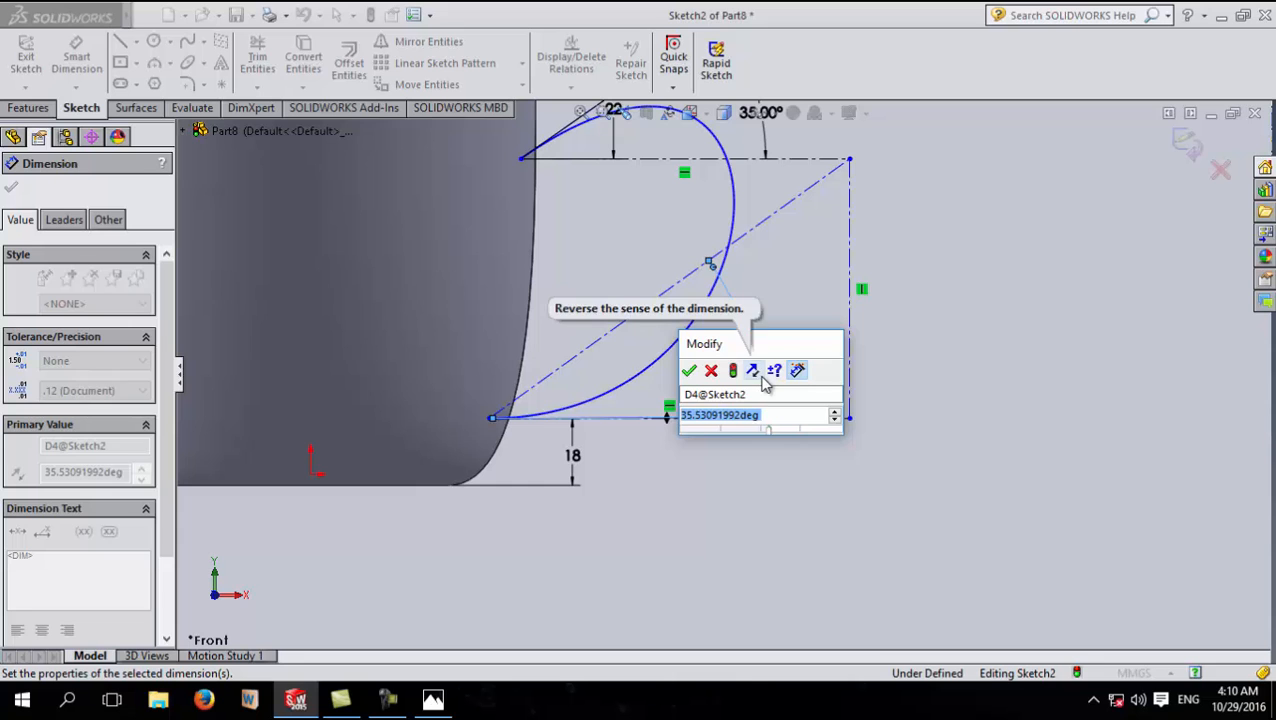
text(30)
key(Return)
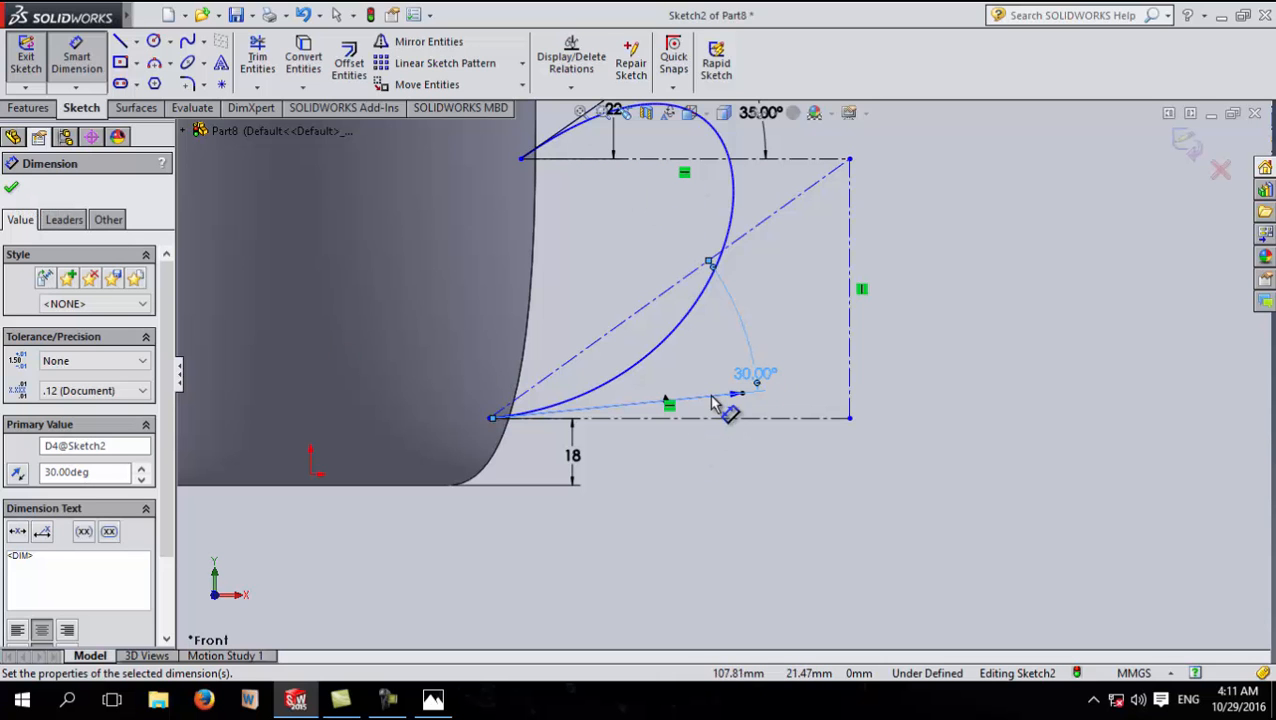
Step: Dimension the tangency magnitude at the spline's lower endpoint as 250 mm
drag(667, 403, 948, 425)
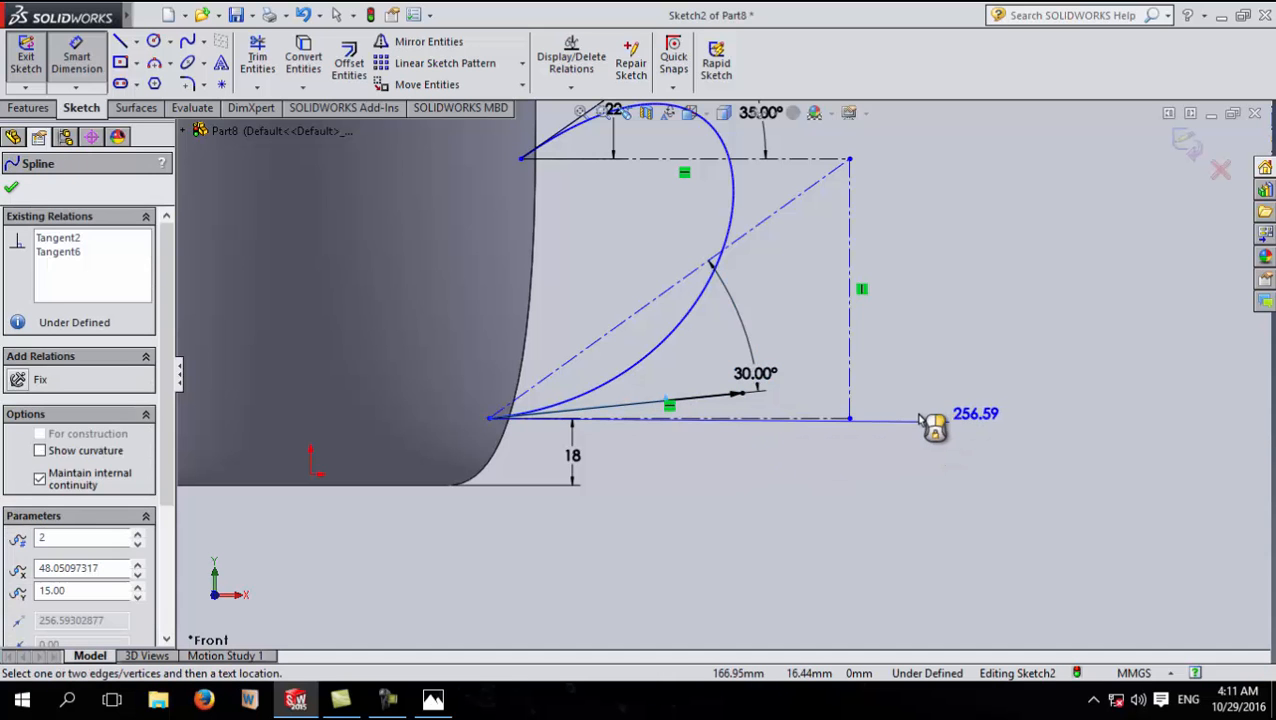
click(912, 420)
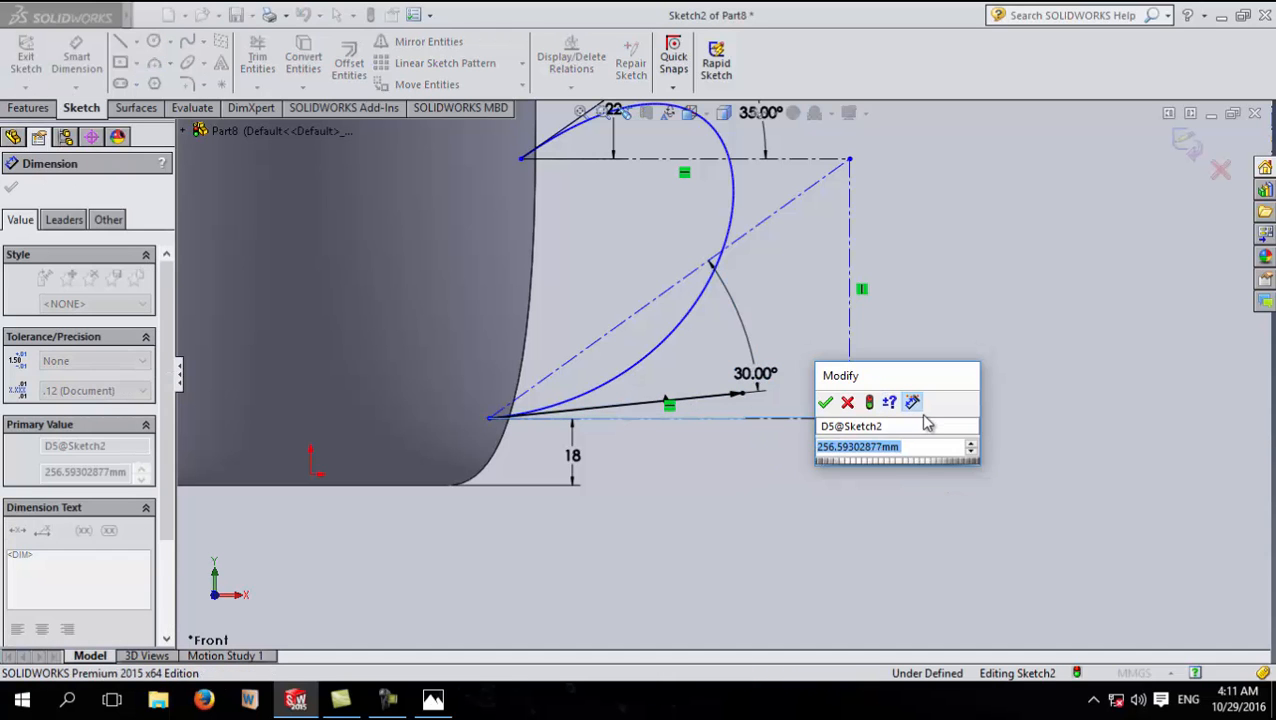
text(250)
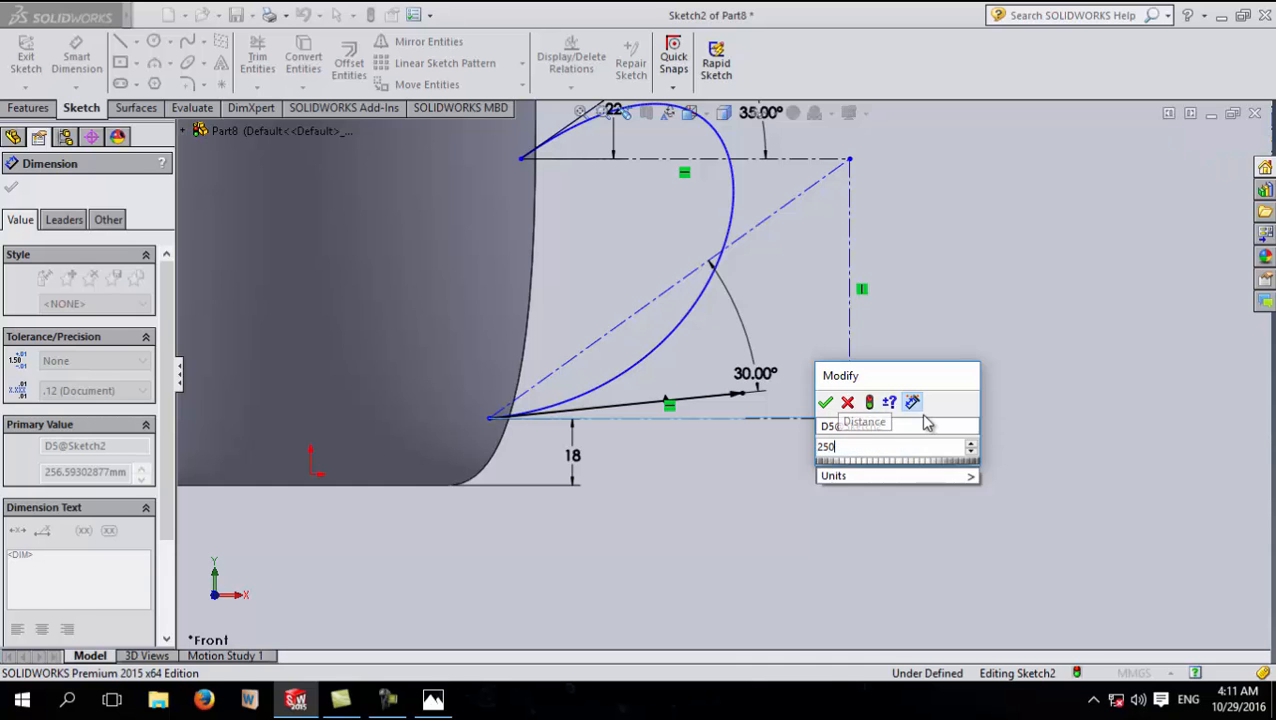
key(Return)
Step: Dimension the tangency magnitude at the spline's upper endpoint as 205 mm
scroll(936, 391, up, 3)
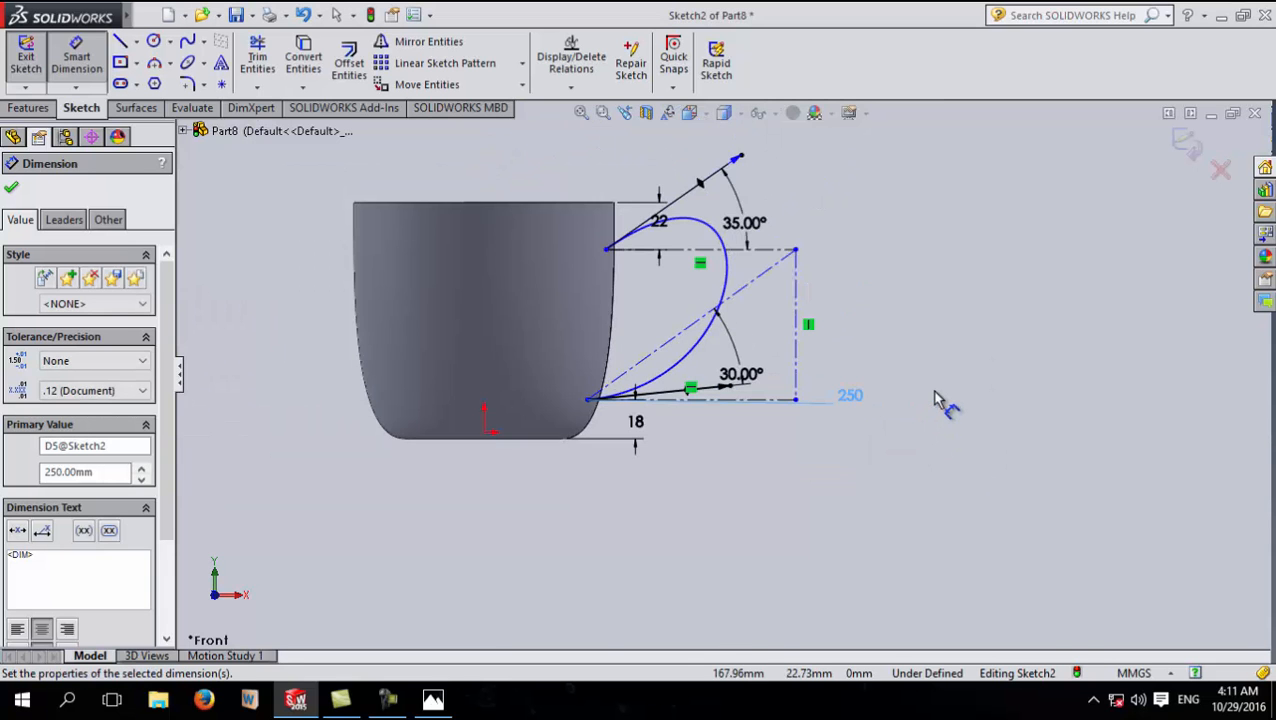
scroll(685, 206, down, 5)
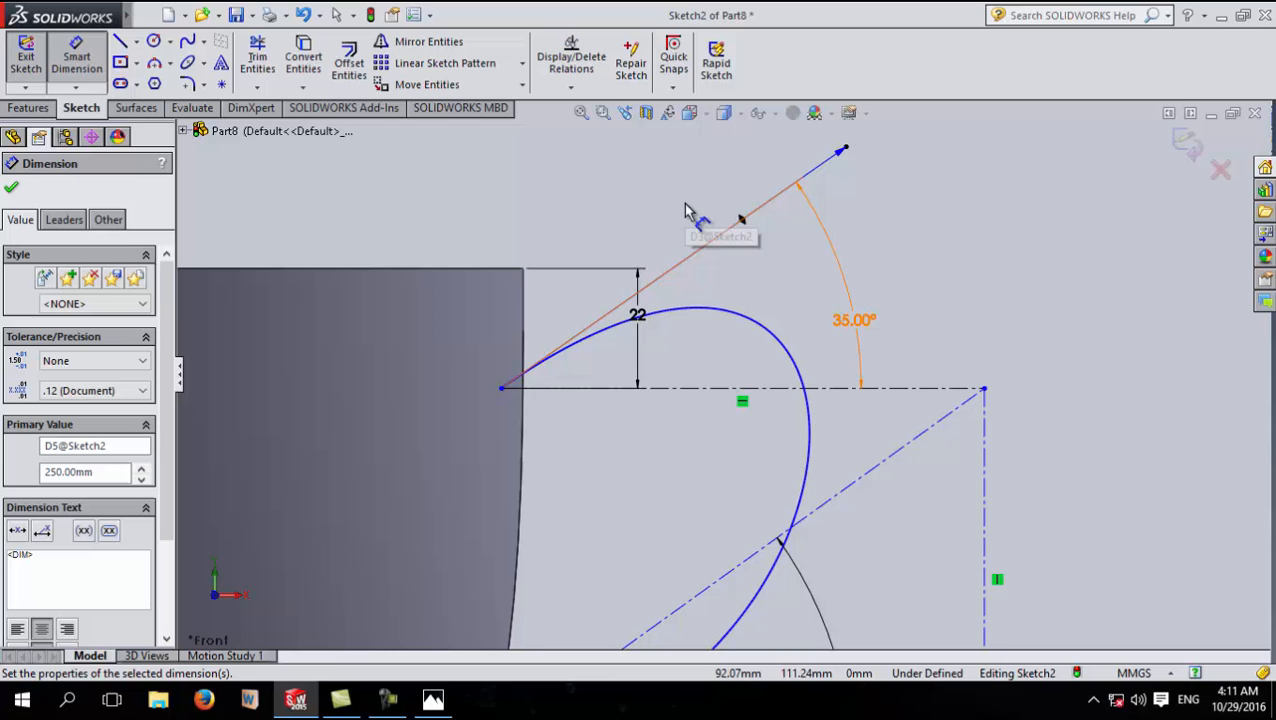
click(748, 216)
click(745, 193)
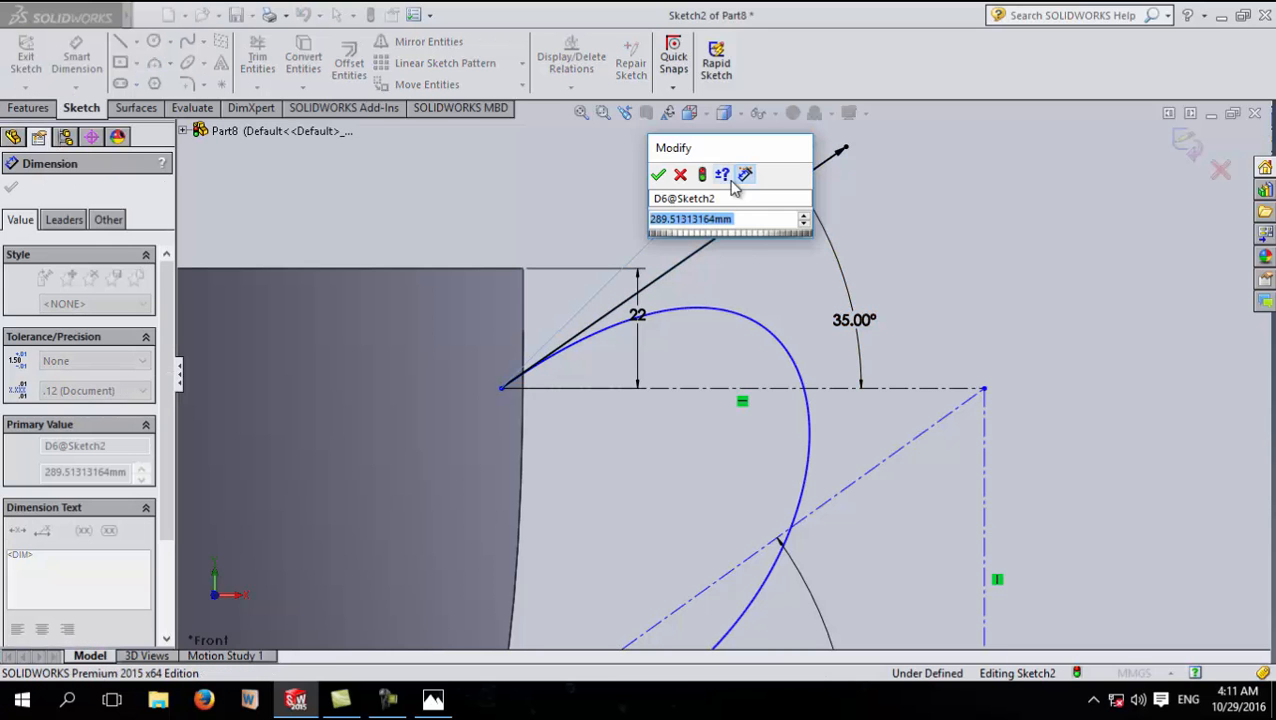
text(2)
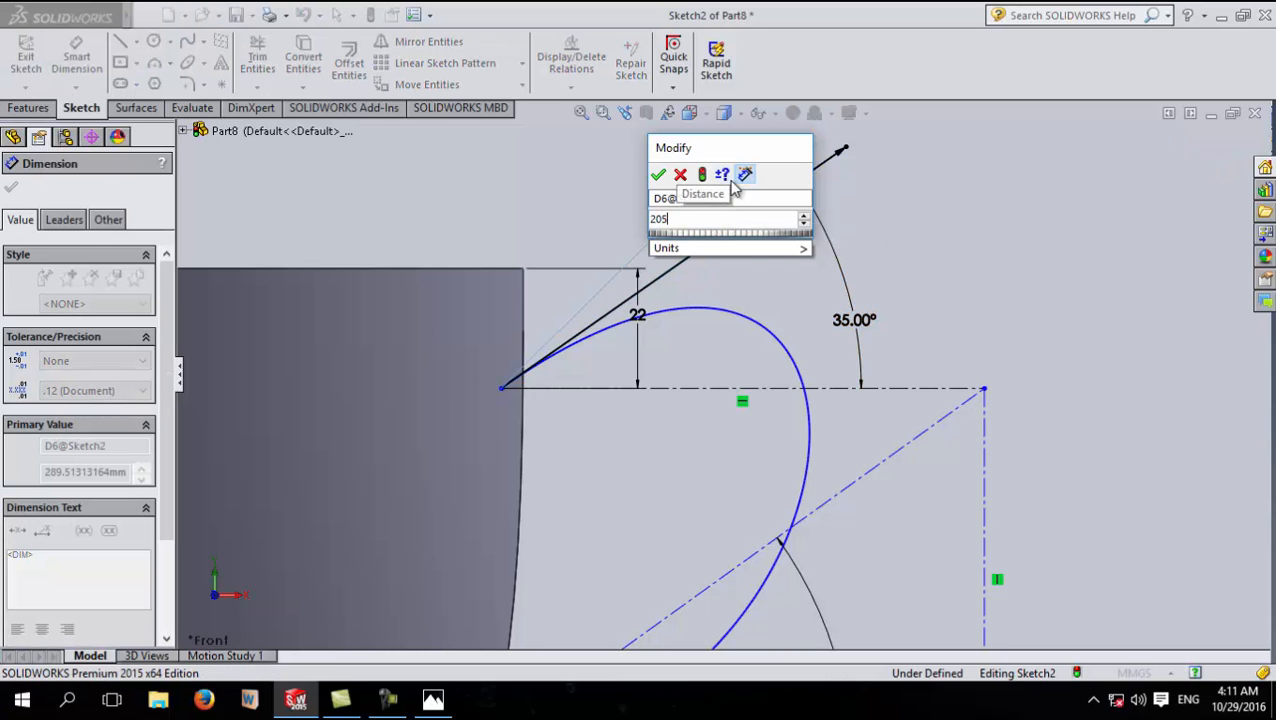
text(05)
key(Return)
scroll(675, 365, down, 1)
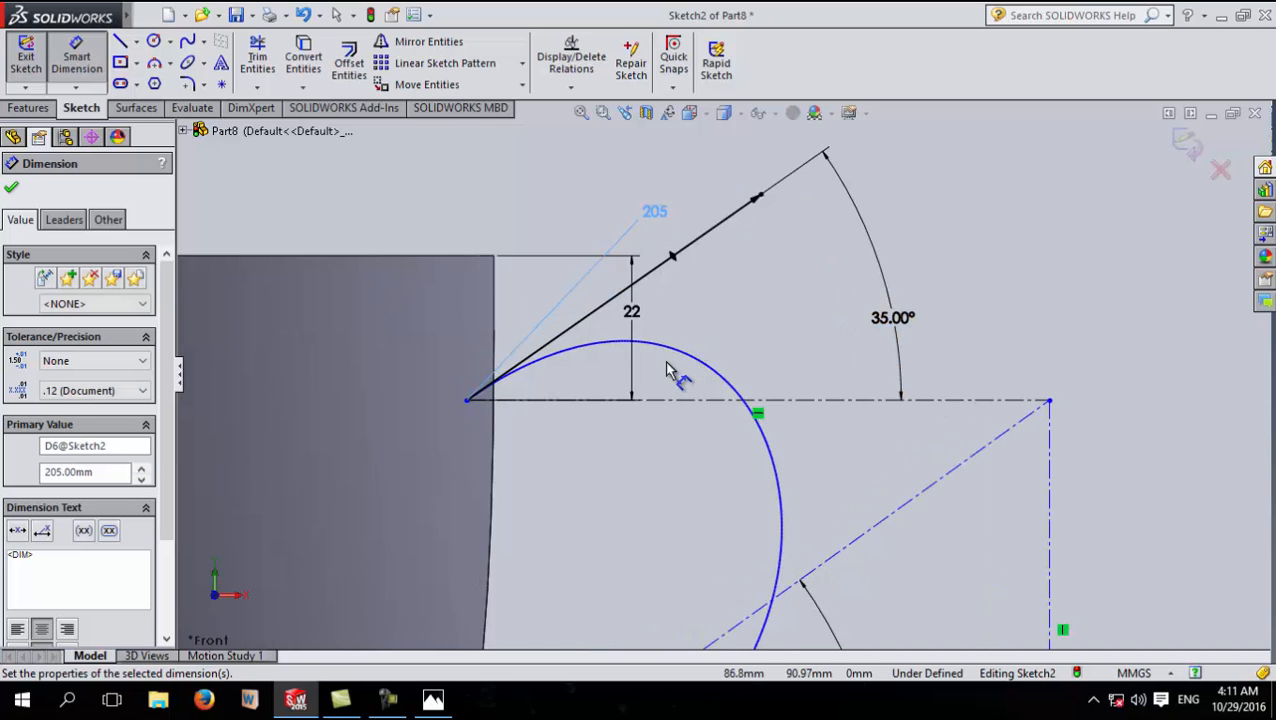
Step: Set the upper endpoint's tangency magnitude to 210 mm and finish dimensioning
scroll(675, 365, up, 3)
double_click(697, 315)
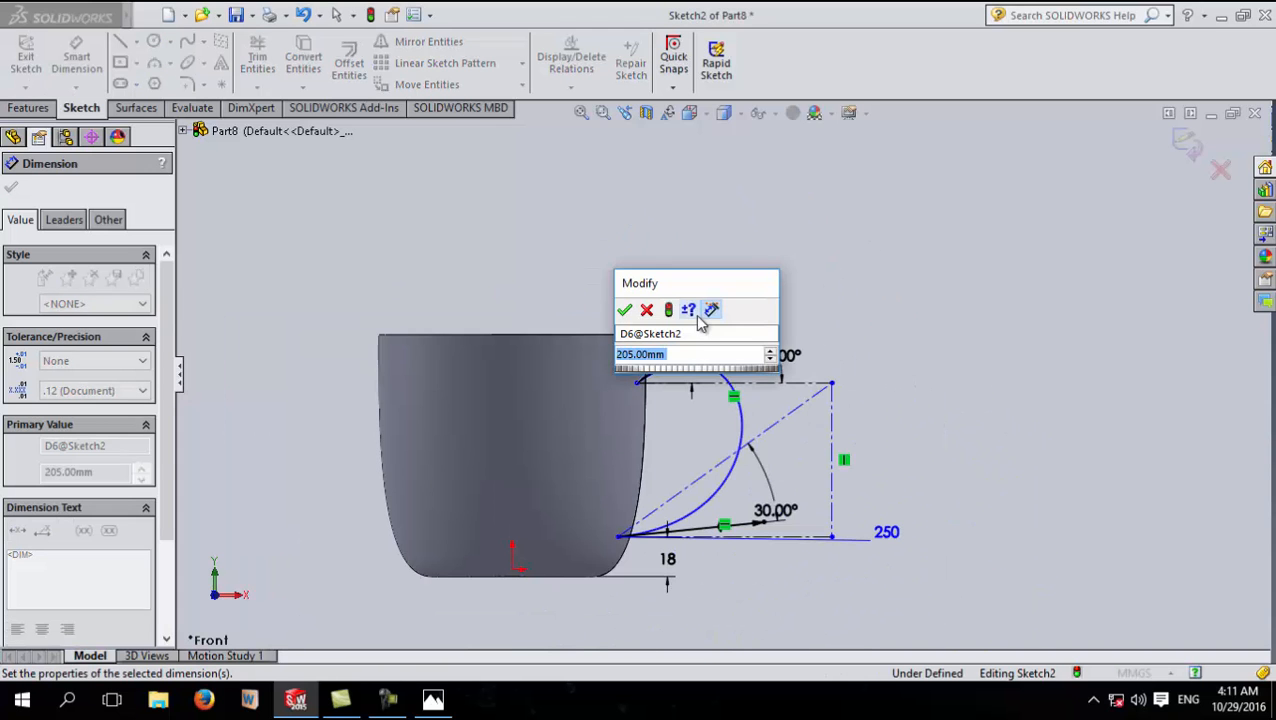
text(210)
key(Return)
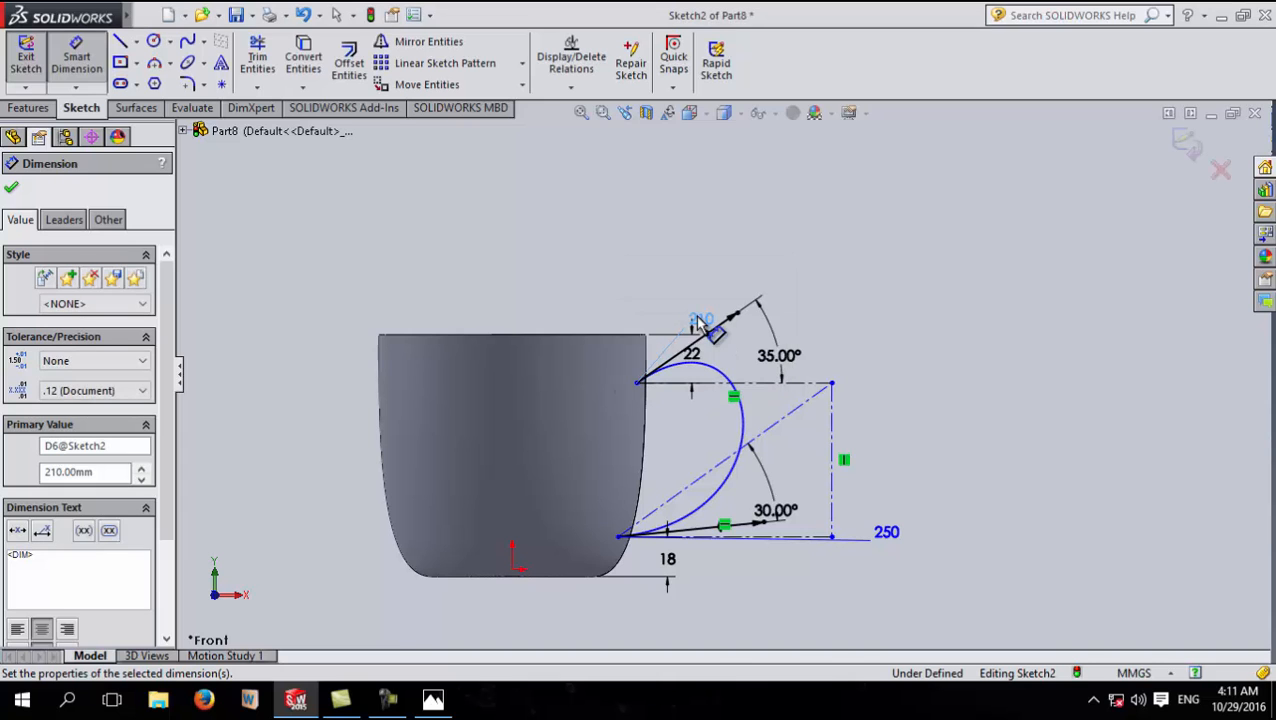
click(11, 191)
key(f)
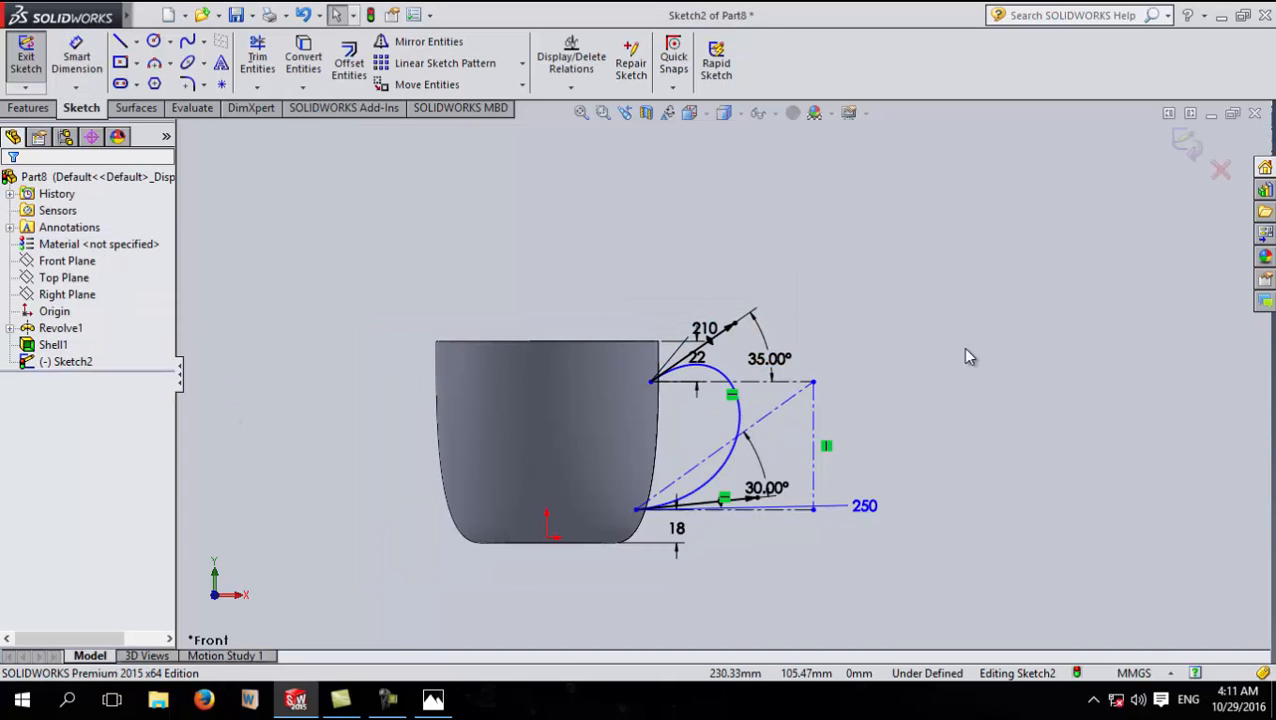
Step: Try to dimension the spline's upper endpoint against the mug's curved outer side edge
middle_drag(907, 420, 969, 462)
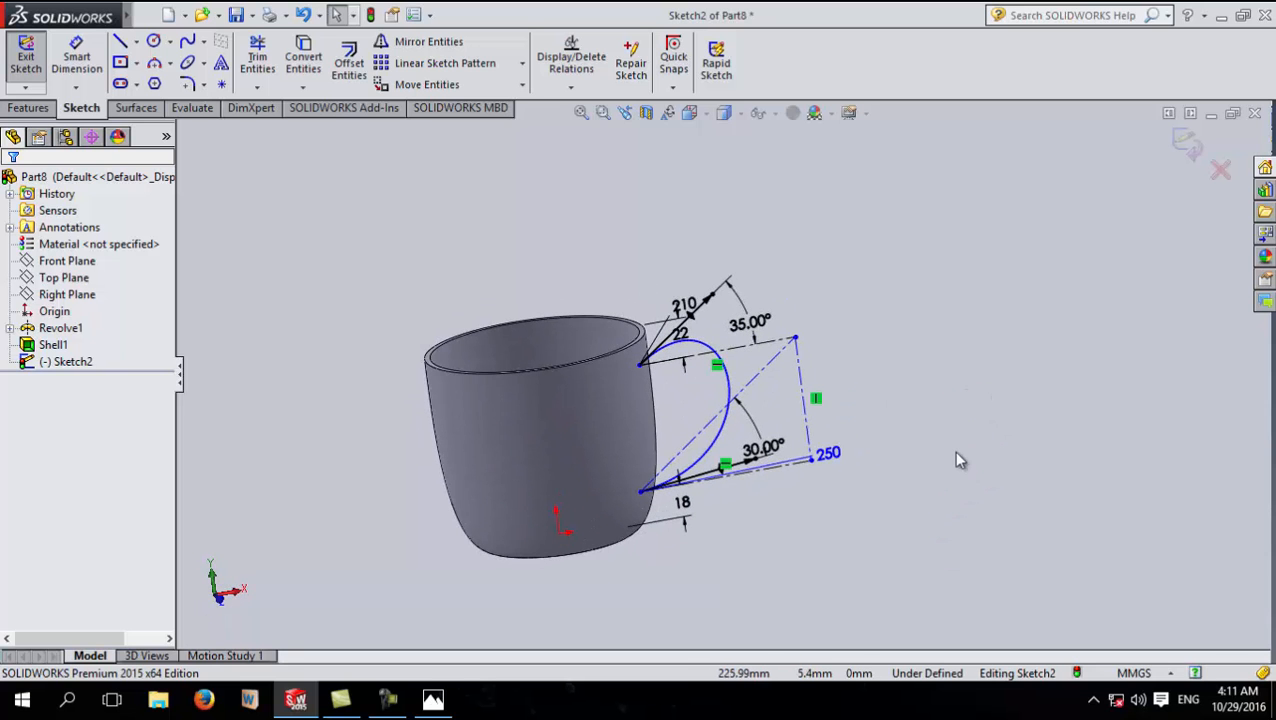
key(ctrl+1)
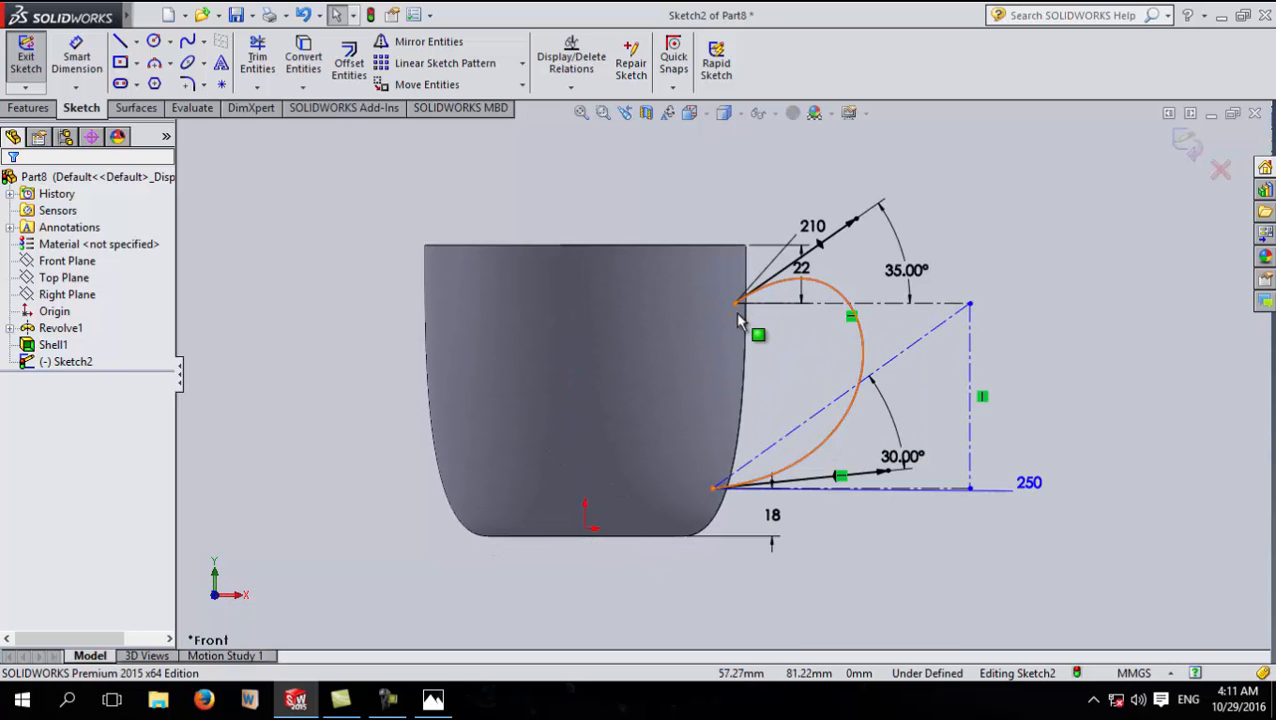
scroll(740, 300, down, 4)
click(86, 58)
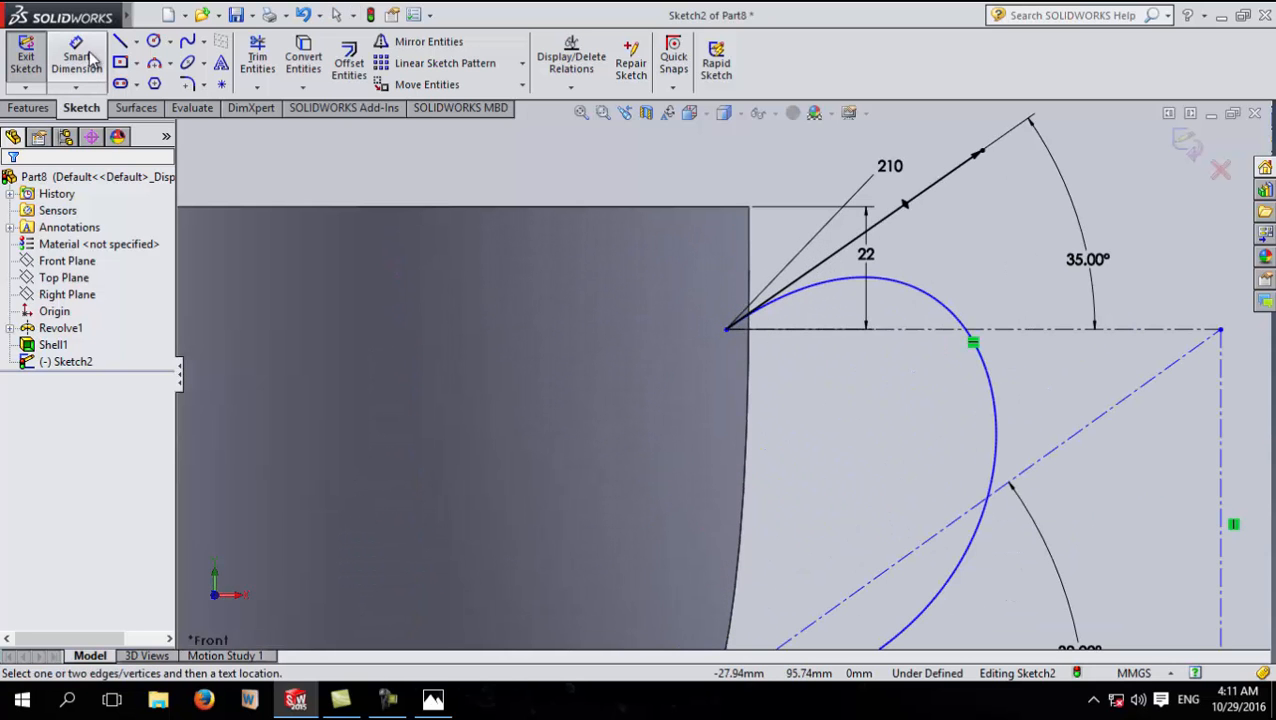
click(729, 331)
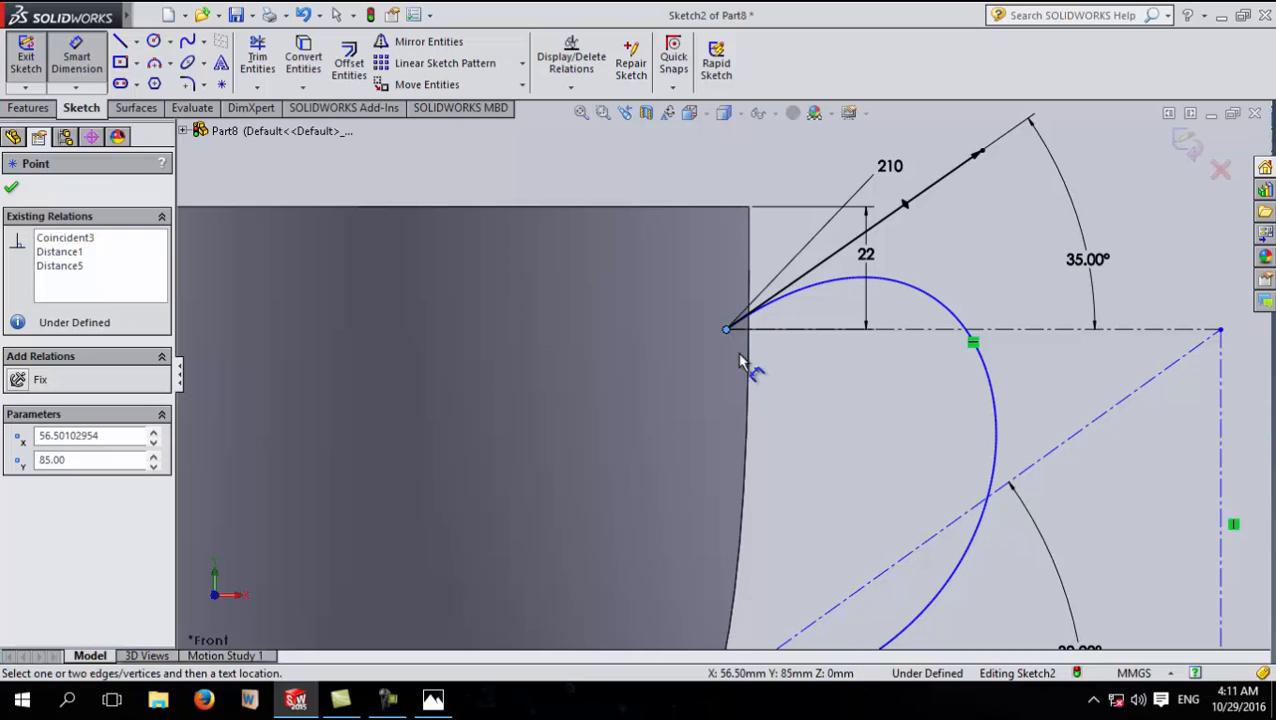
click(751, 362)
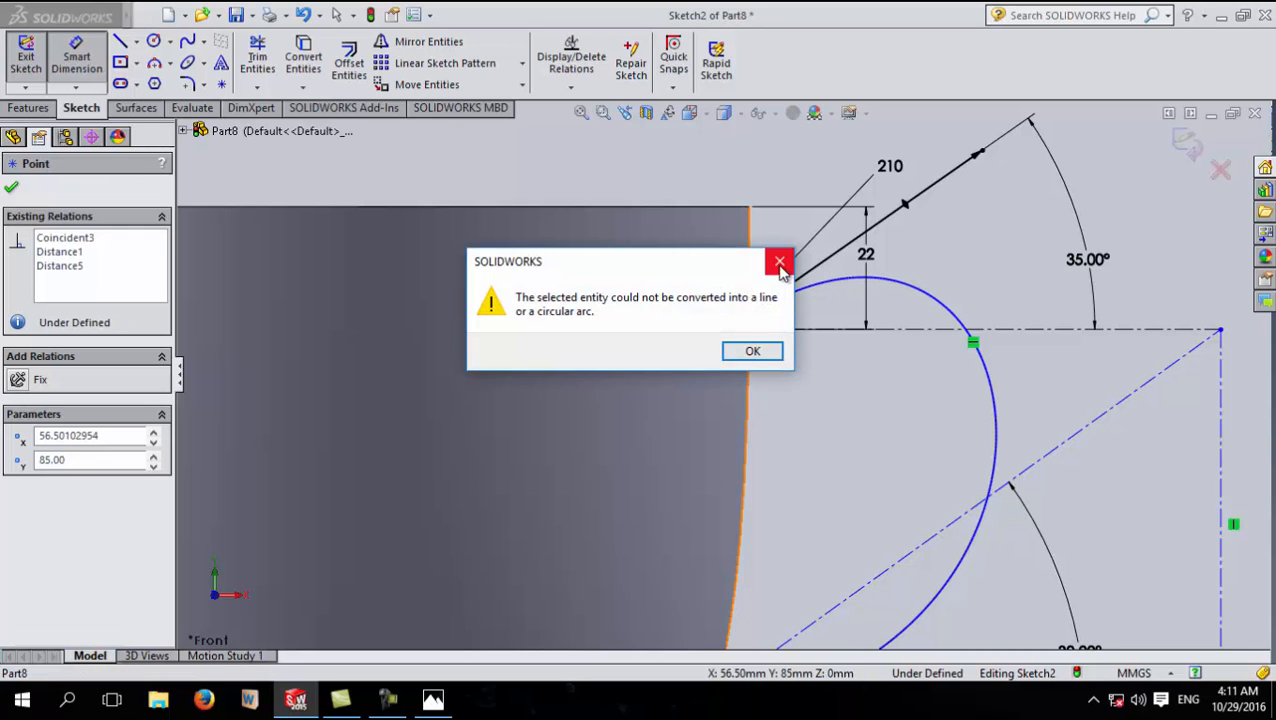
click(780, 263)
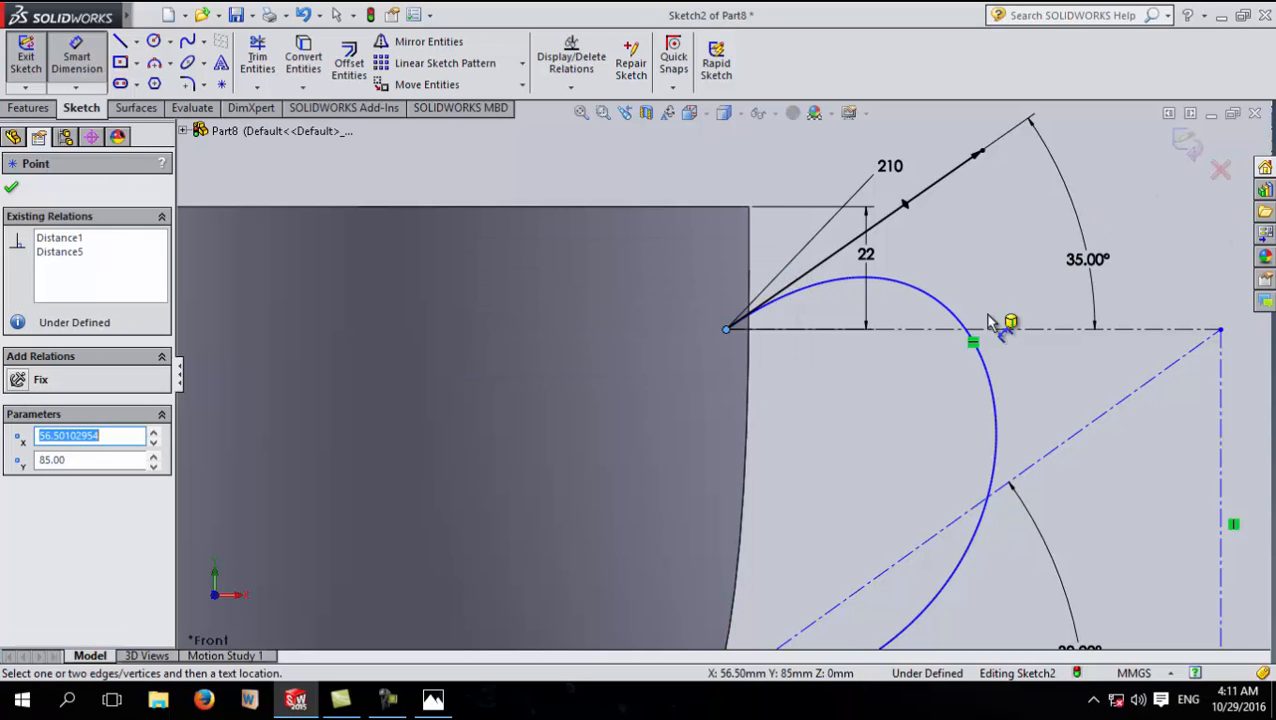
key(f)
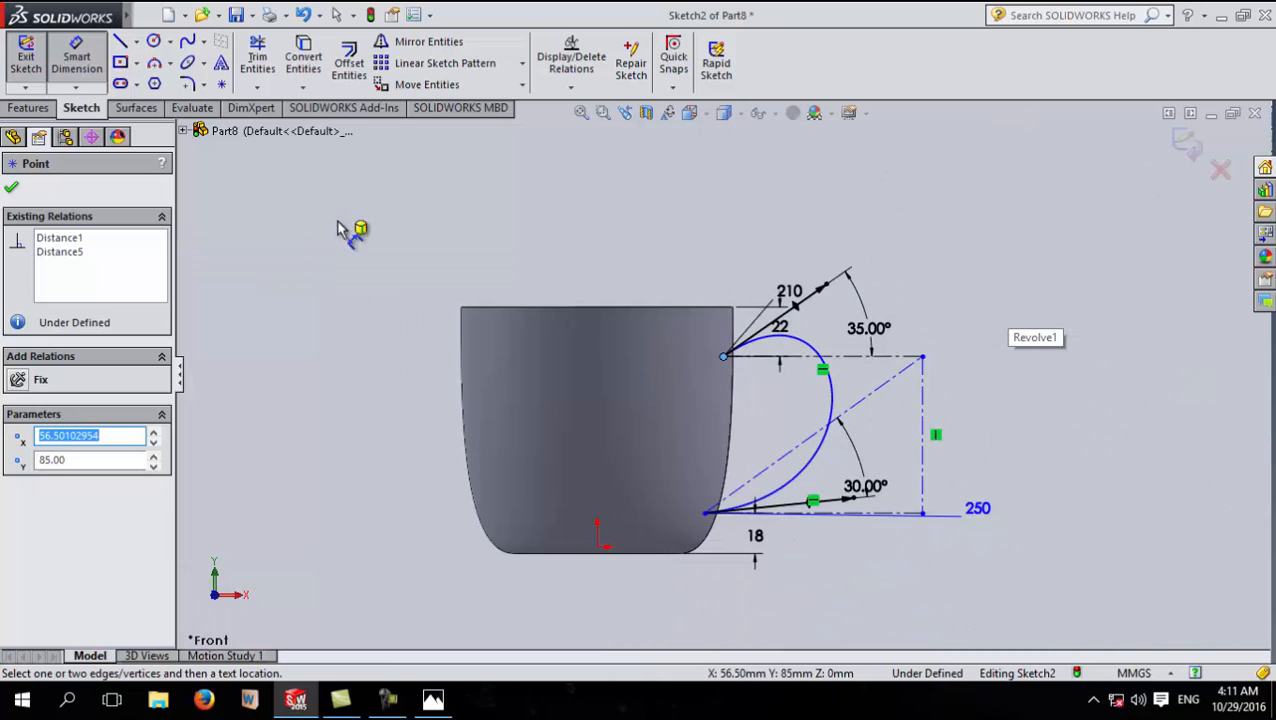
click(11, 187)
Step: Exit the handle path sketch and create a reference plane parallel to the Right Plane through the spline's upper endpoint
middle_drag(766, 234, 672, 312)
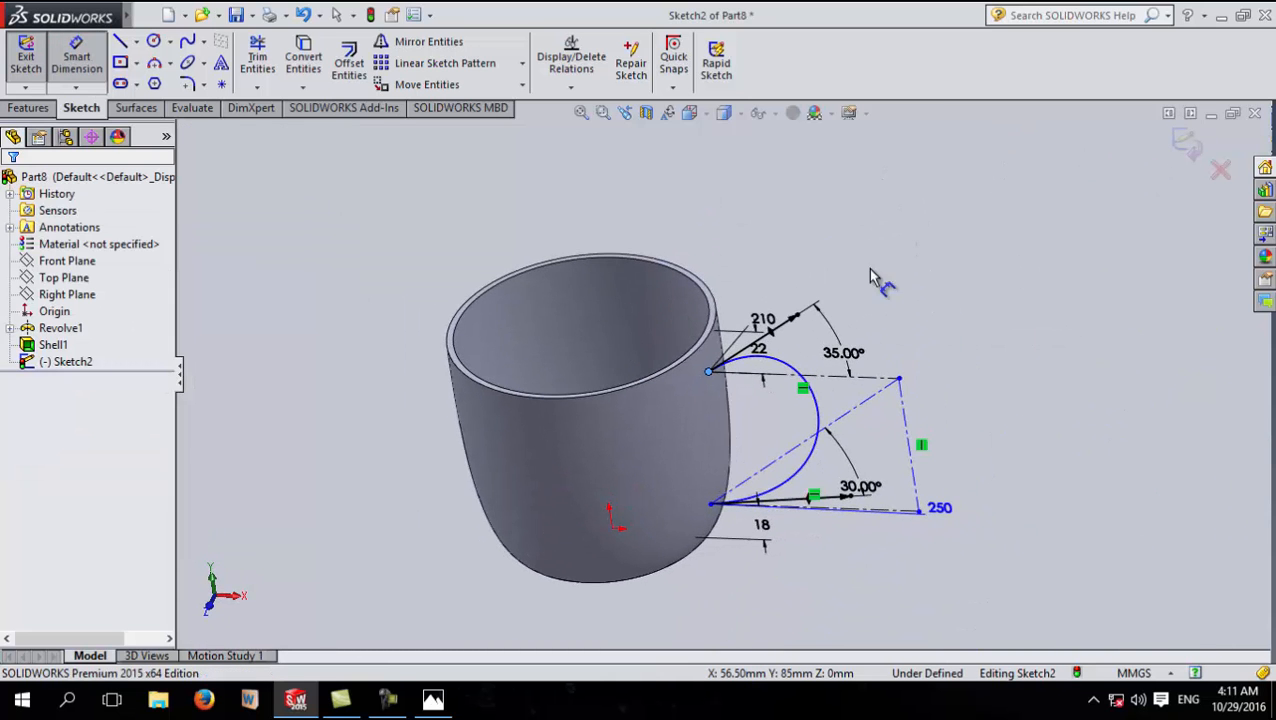
click(1186, 146)
click(753, 76)
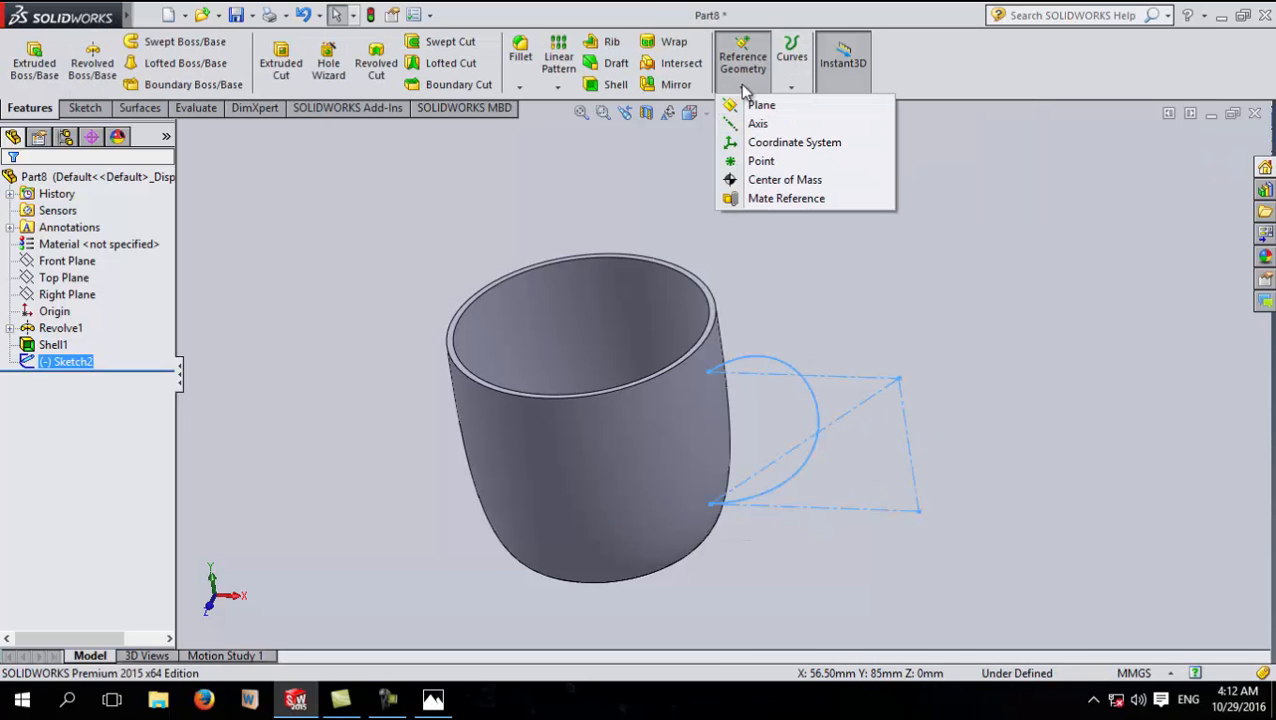
click(752, 105)
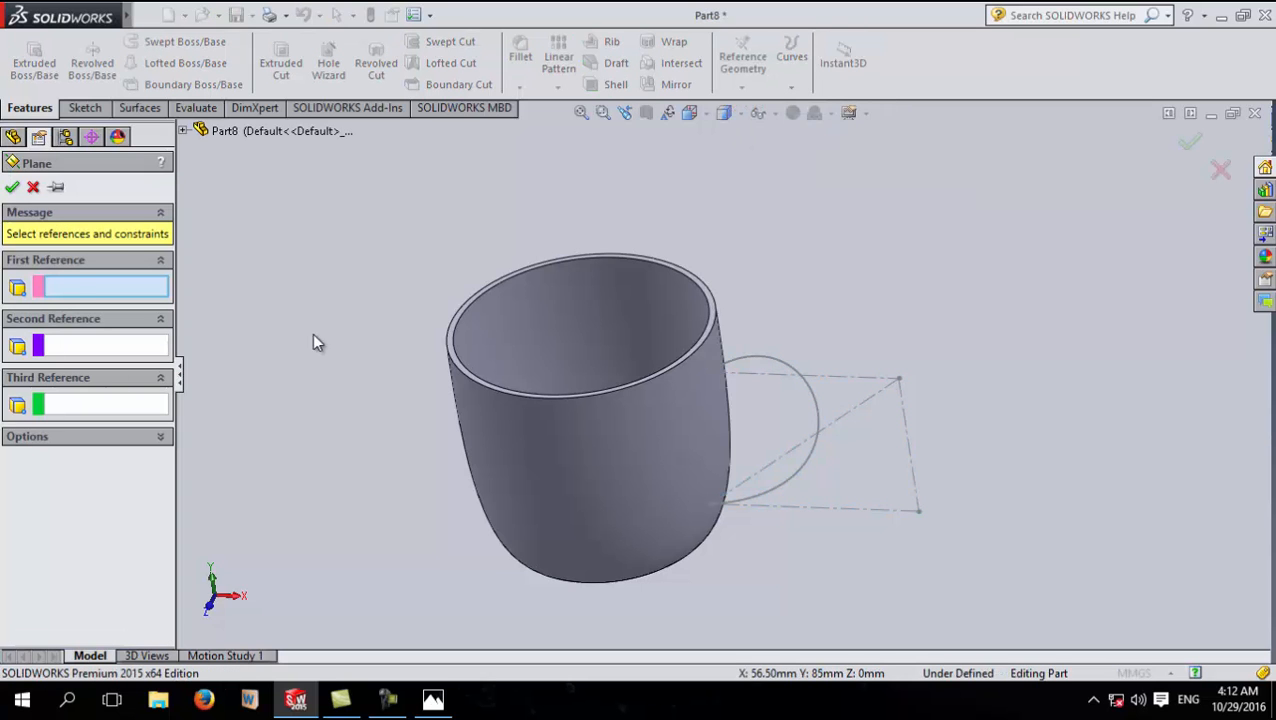
click(182, 131)
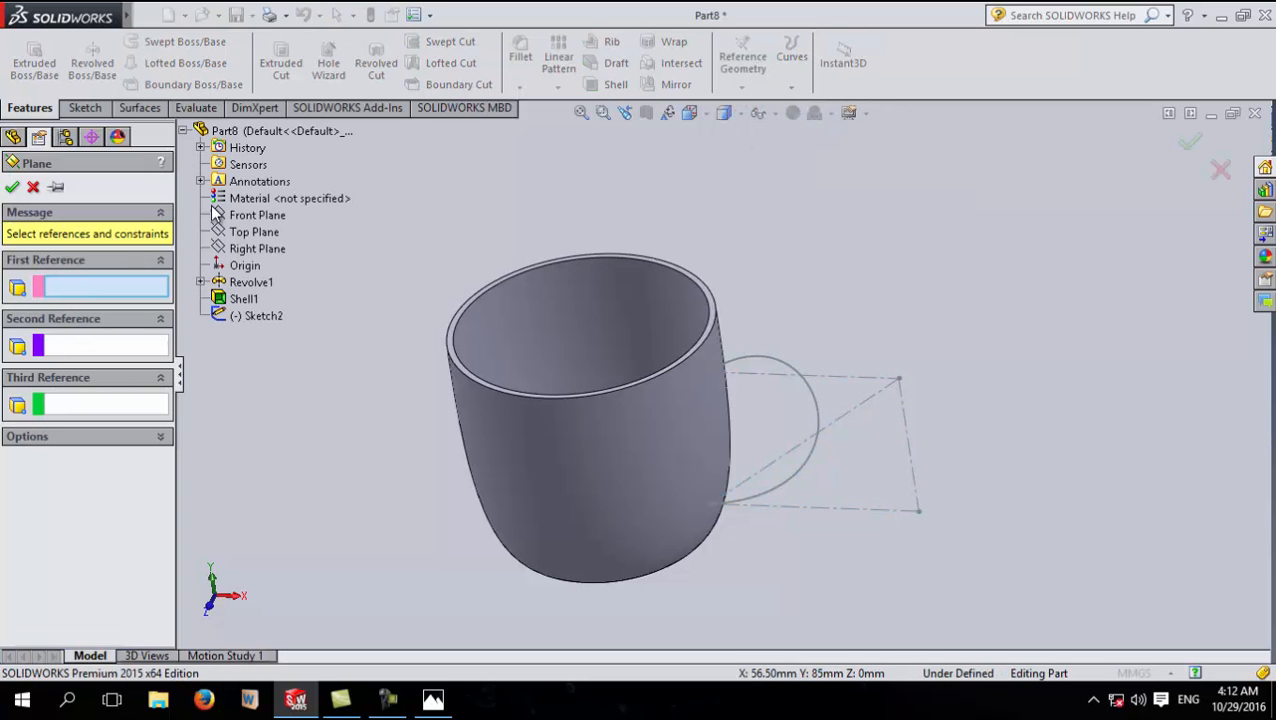
click(240, 250)
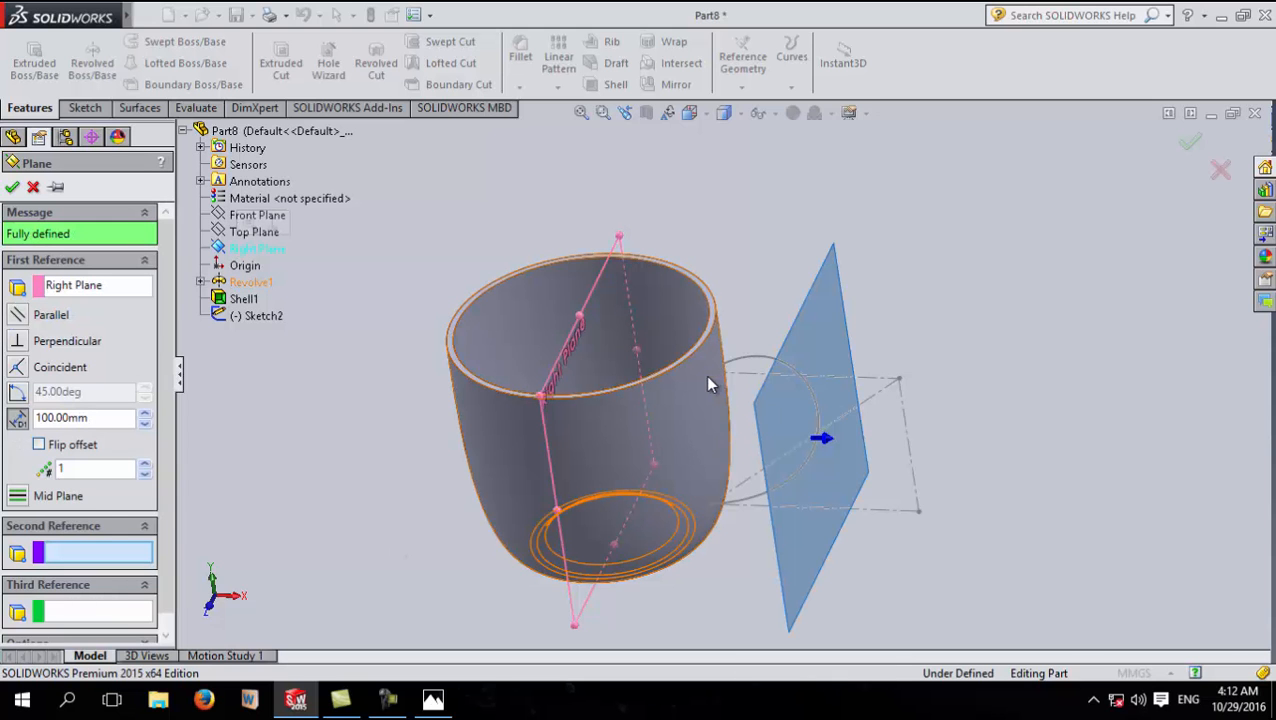
middle_drag(780, 303, 716, 249)
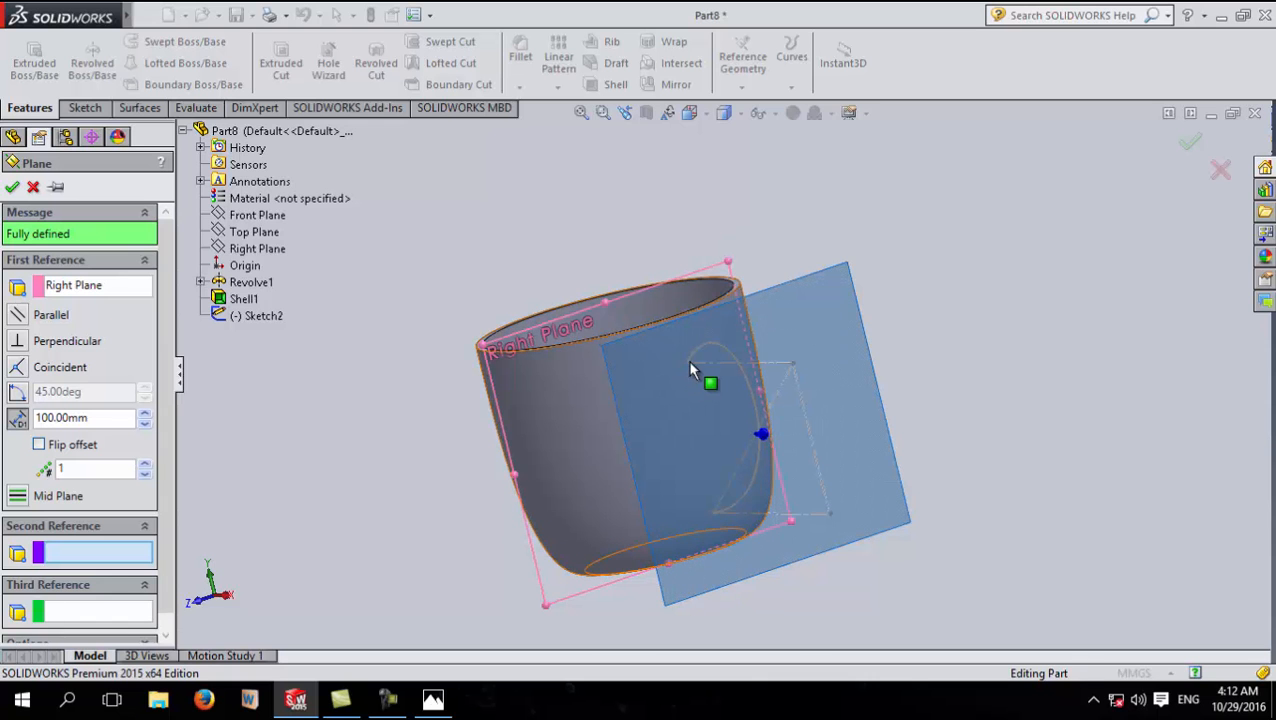
middle_drag(632, 211, 692, 196)
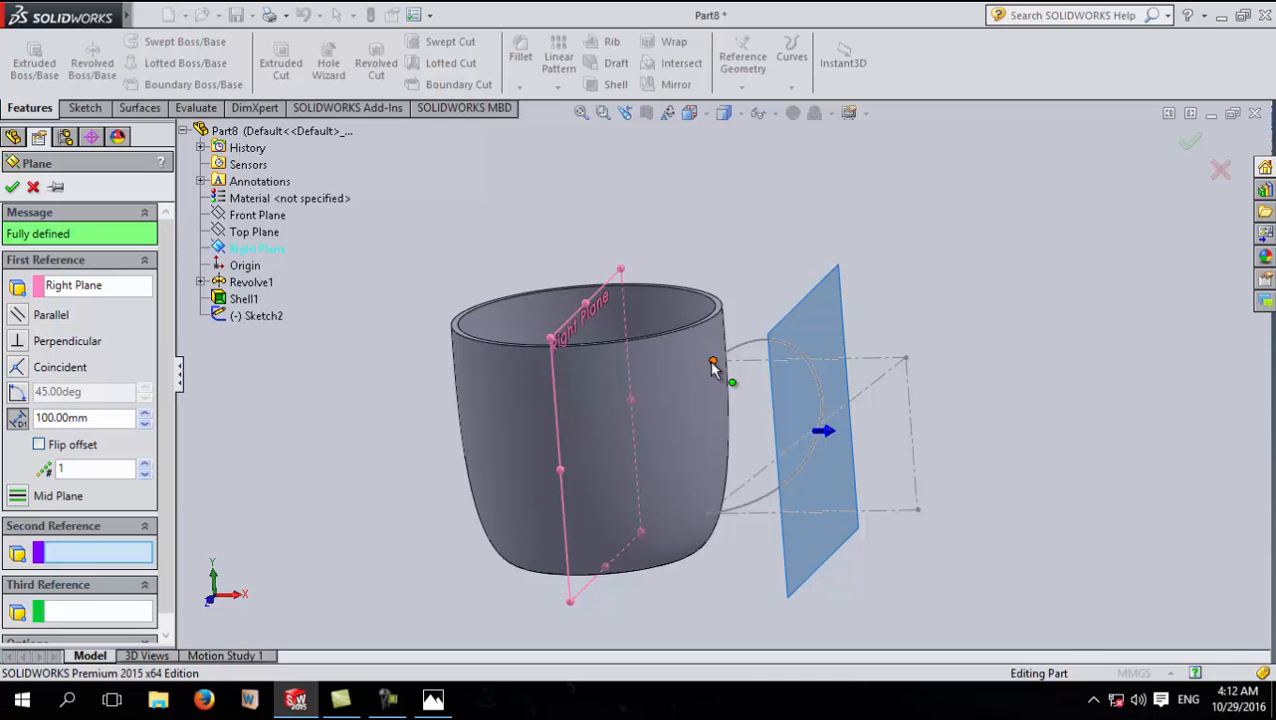
click(712, 362)
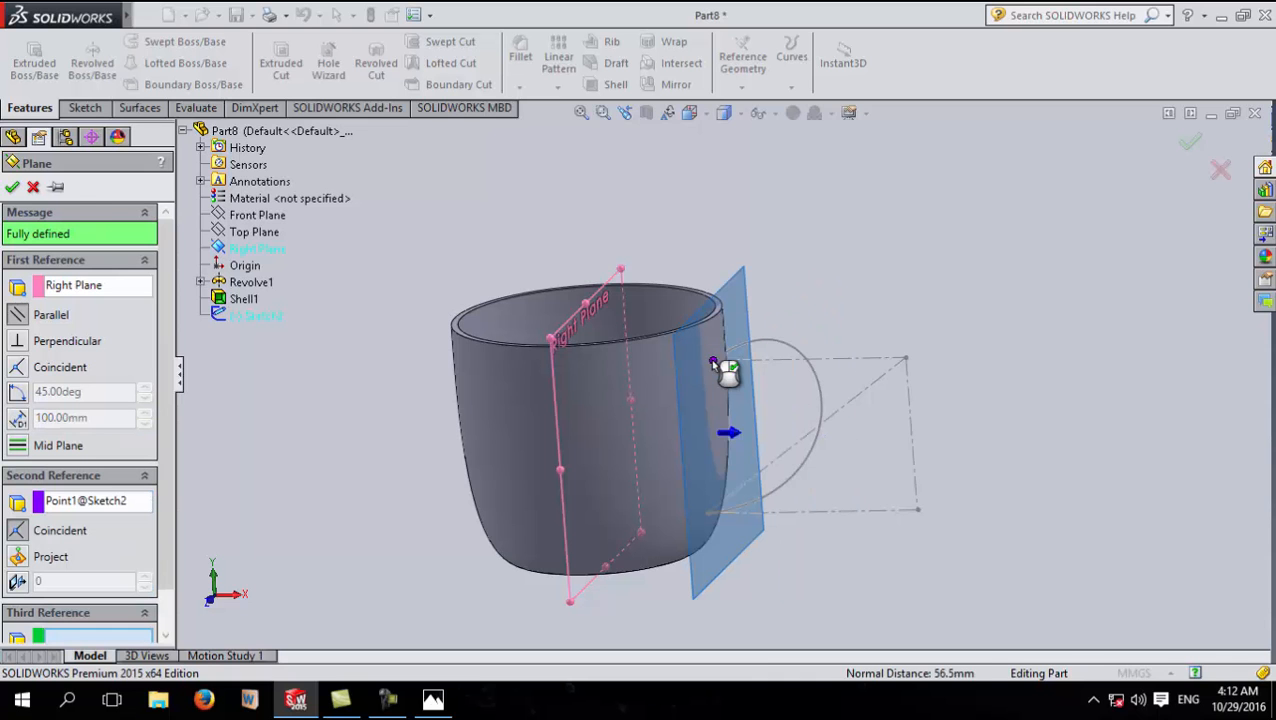
click(11, 190)
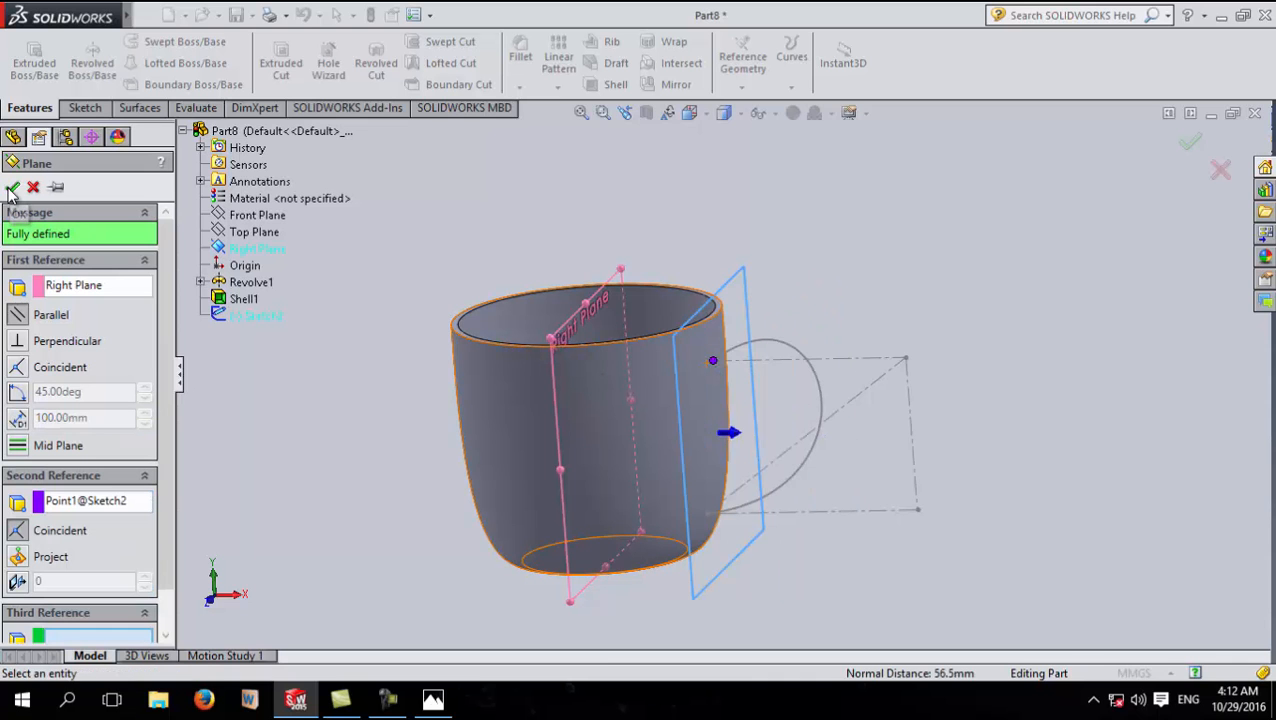
Step: Switch the model's display style to Wireframe
middle_drag(356, 336, 347, 379)
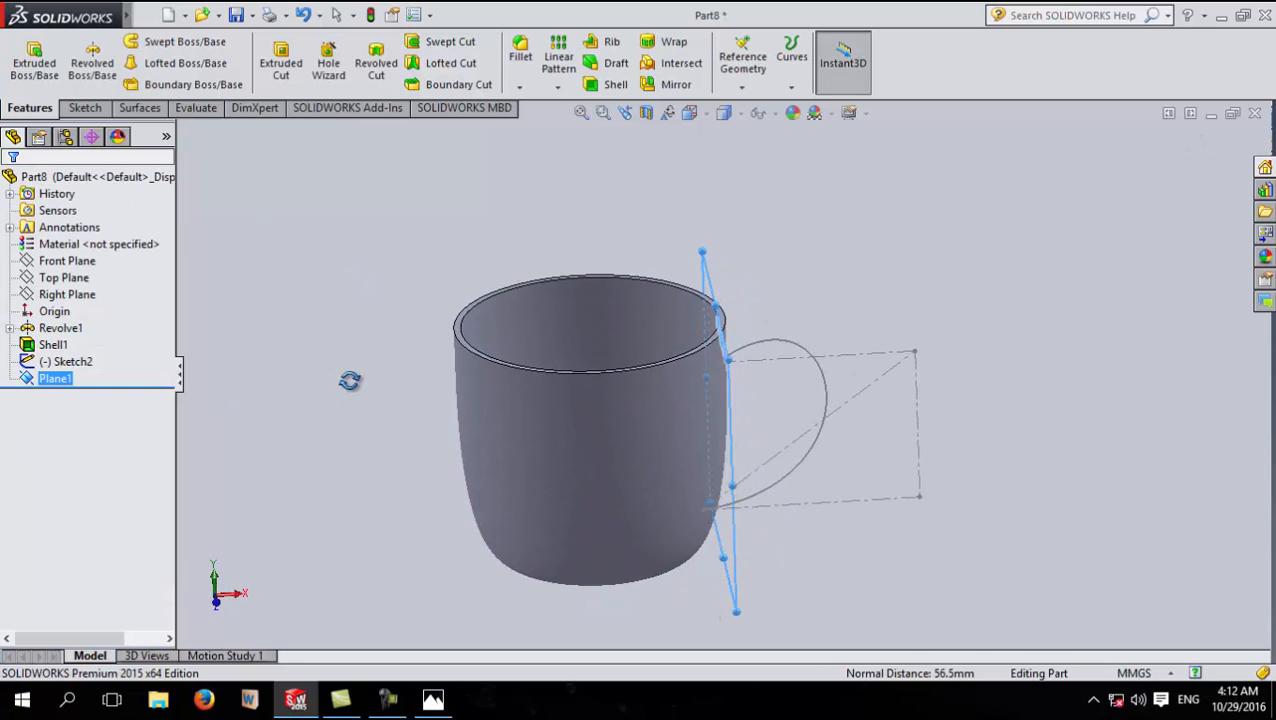
click(739, 115)
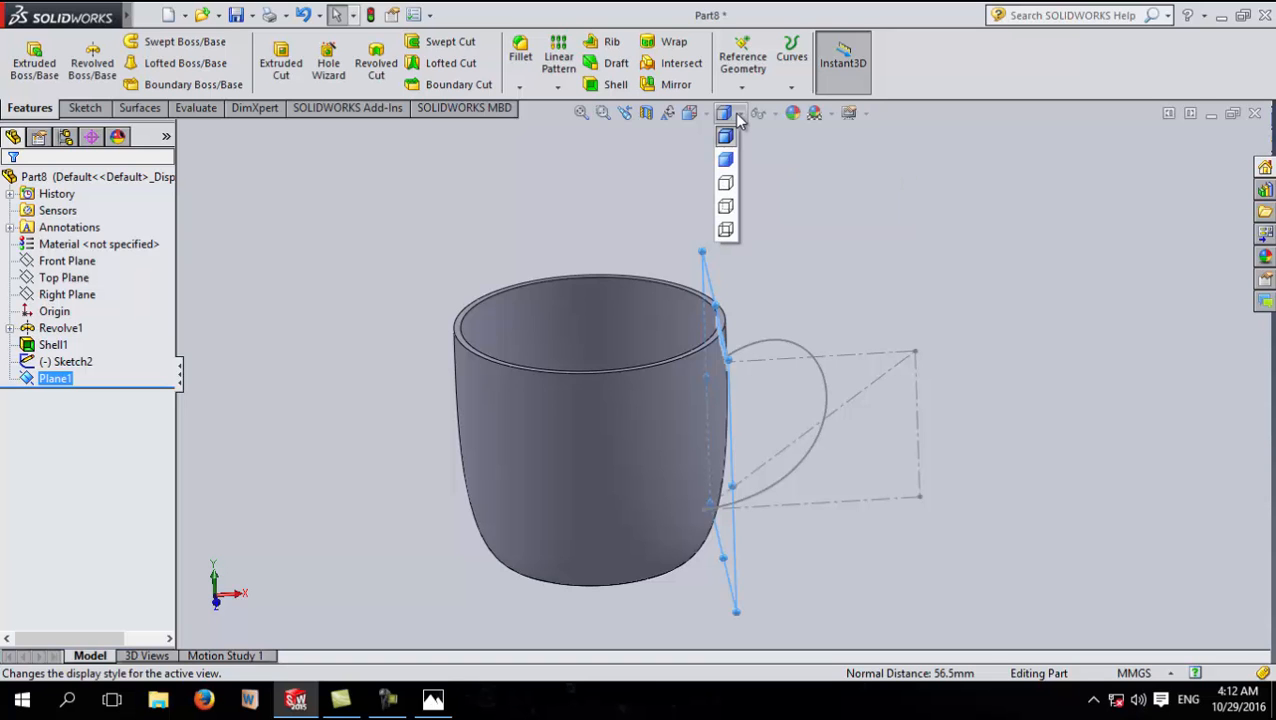
click(726, 208)
click(724, 112)
click(724, 229)
middle_drag(789, 289, 687, 342)
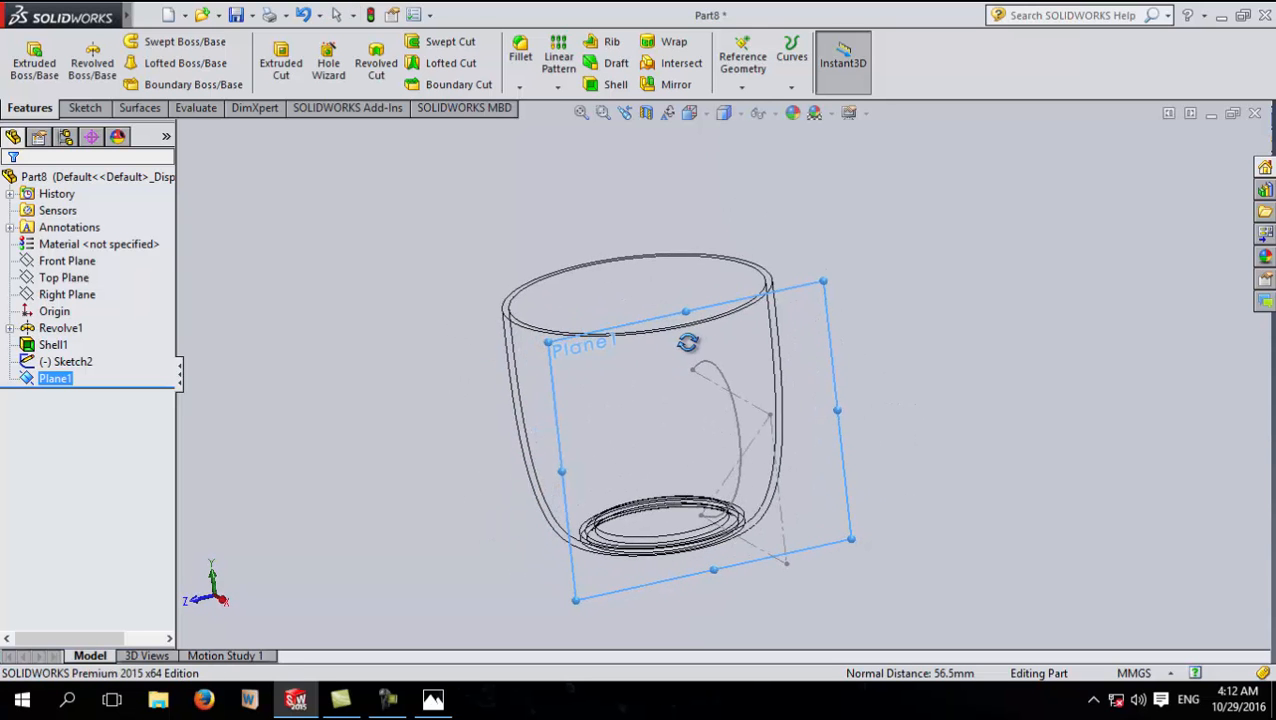
Step: Start a sketch on the new plane and draw a center rectangle about 42 by 23 mm, centered on the handle path's upper endpoint
click(831, 523)
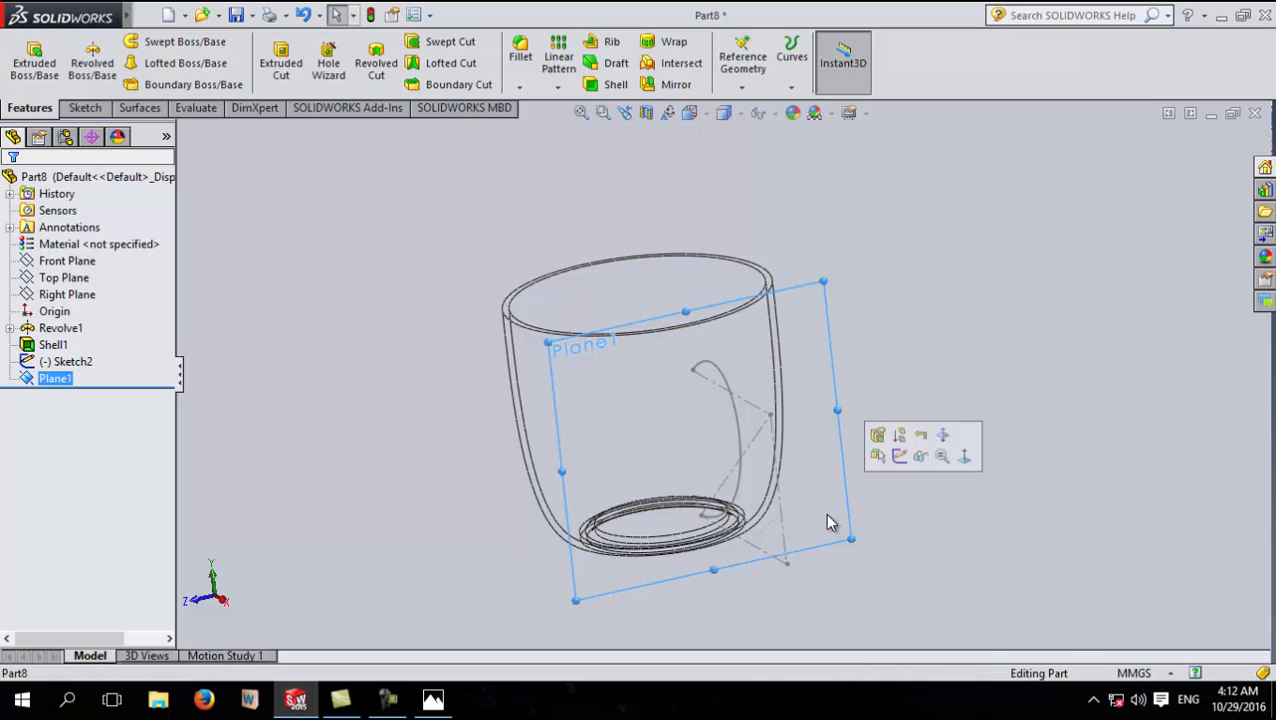
click(899, 456)
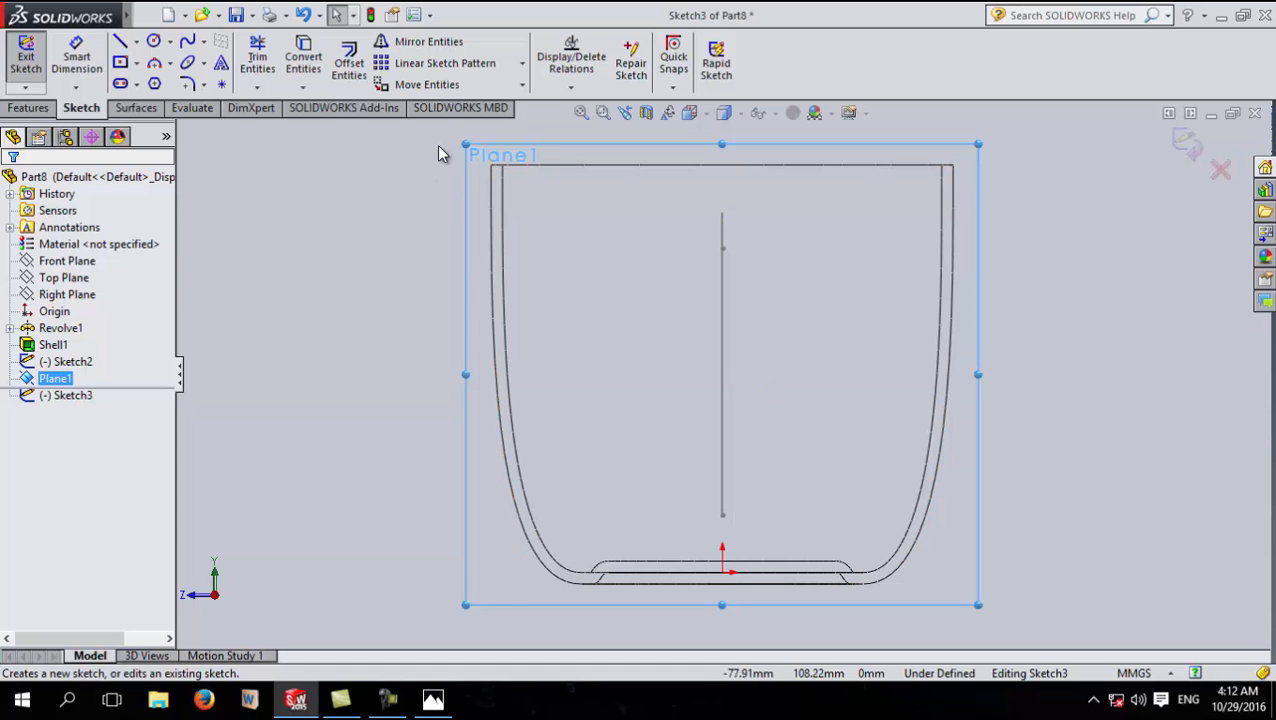
click(137, 63)
click(185, 103)
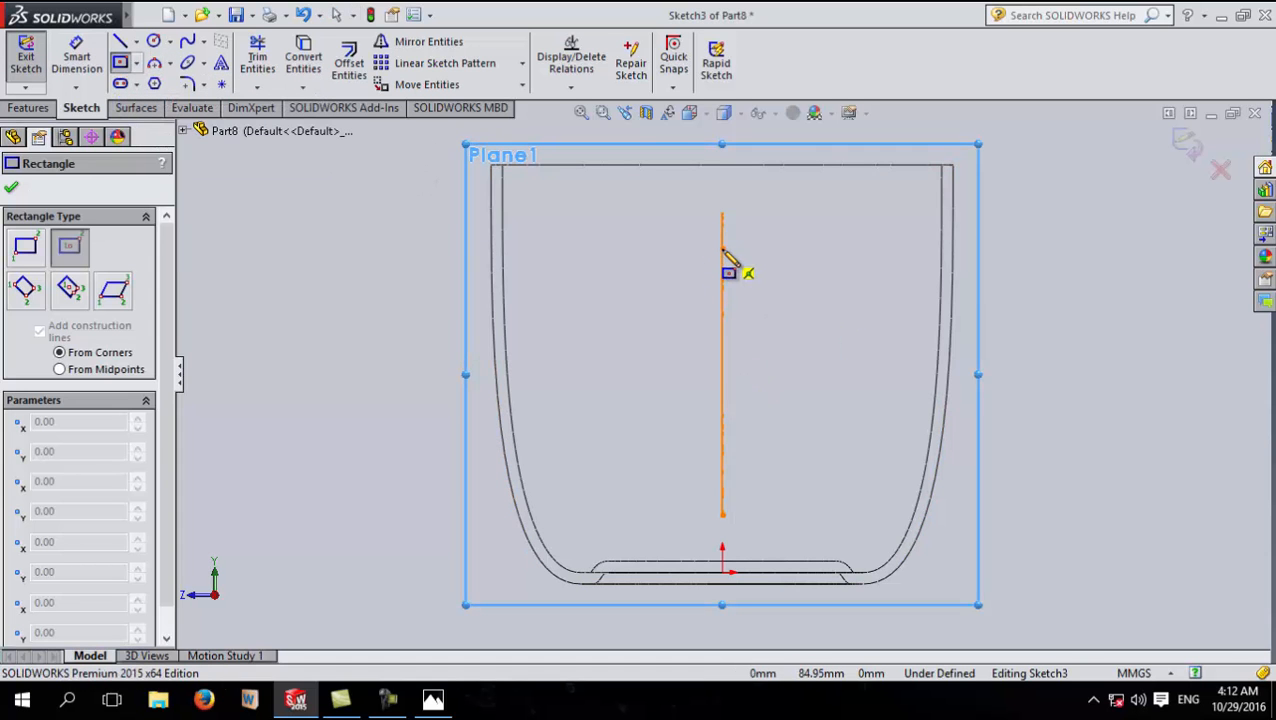
click(722, 248)
click(804, 291)
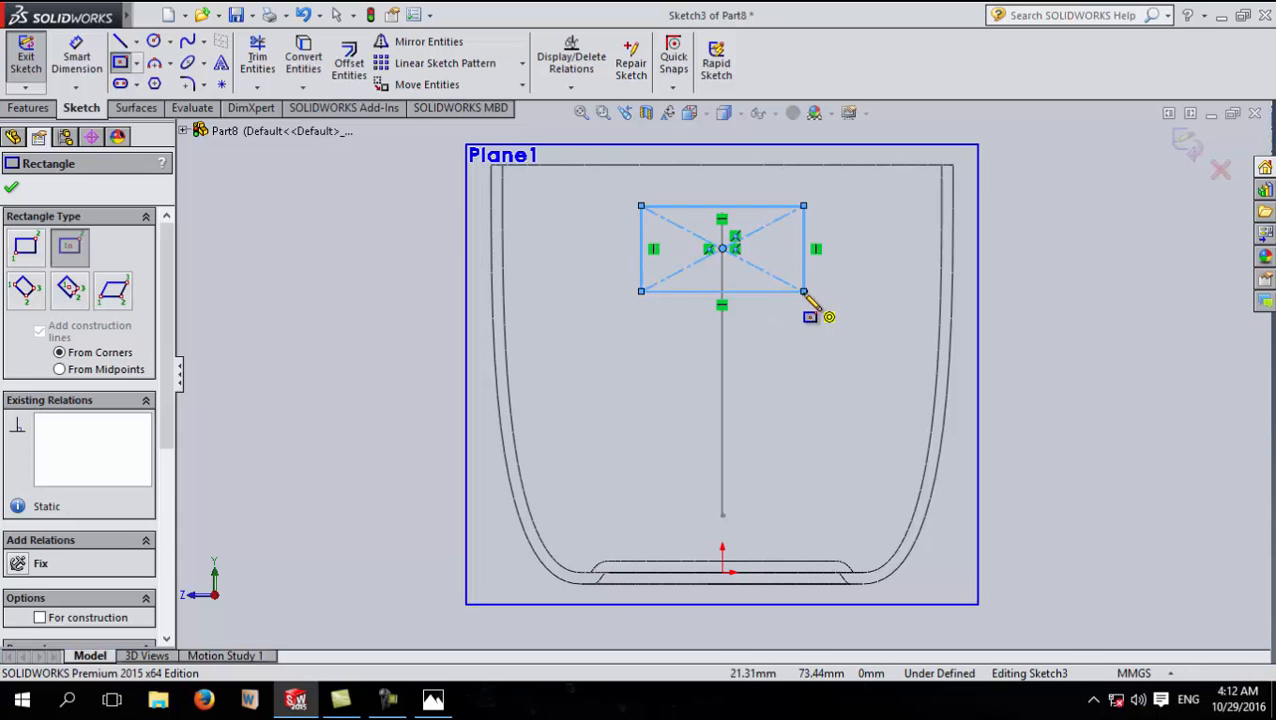
Step: Dimension the rectangle as 15 mm wide and 10 mm high
click(76, 58)
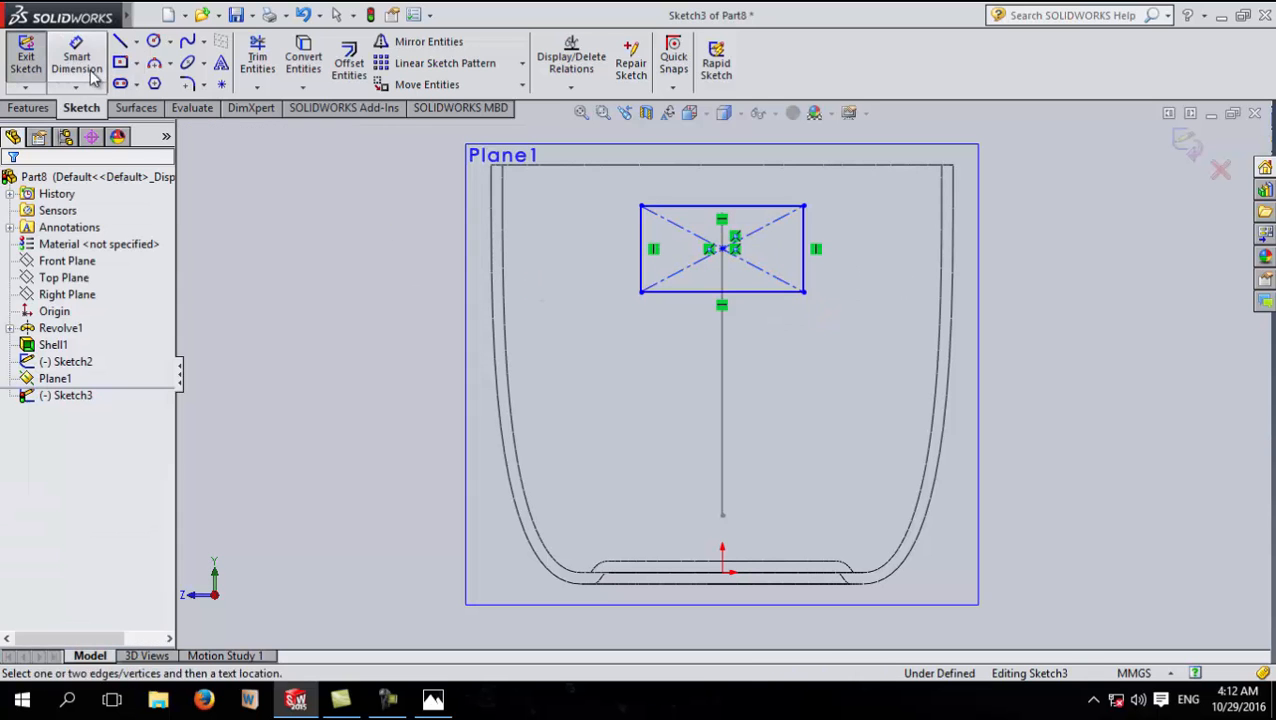
click(666, 206)
click(670, 195)
text(15)
key(Return)
click(752, 238)
click(795, 234)
text(10)
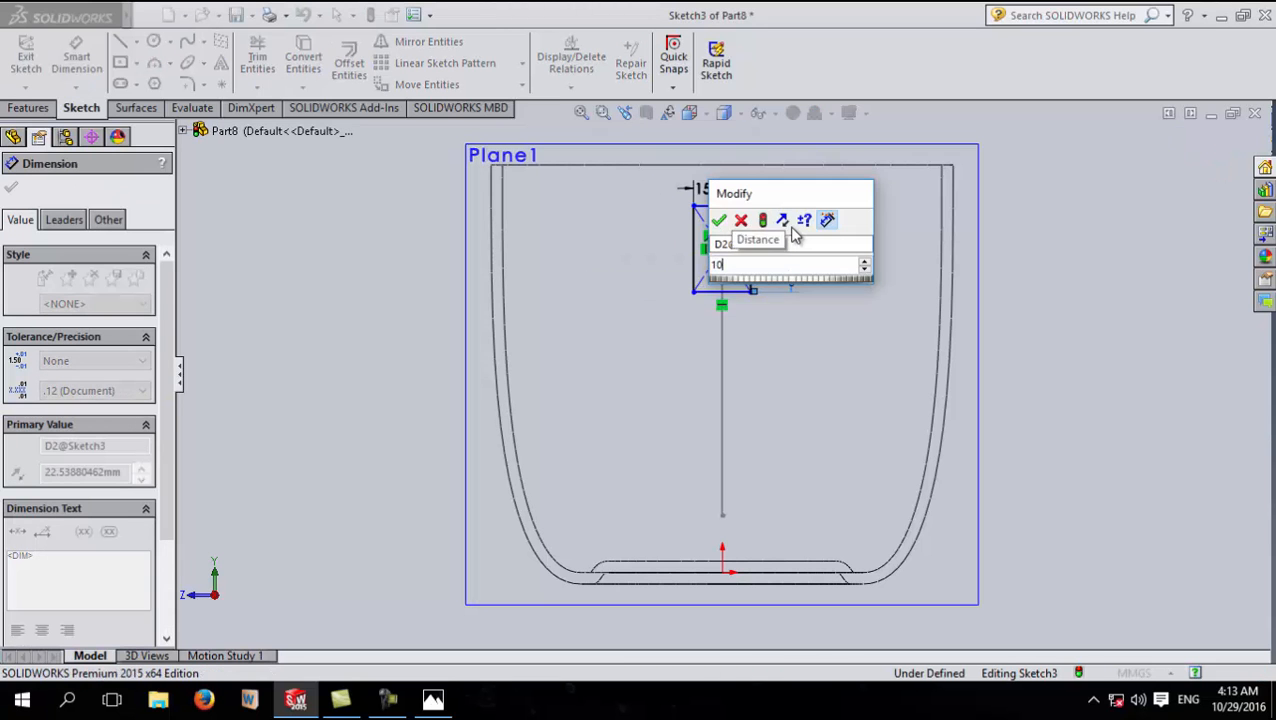
key(Return)
click(13, 190)
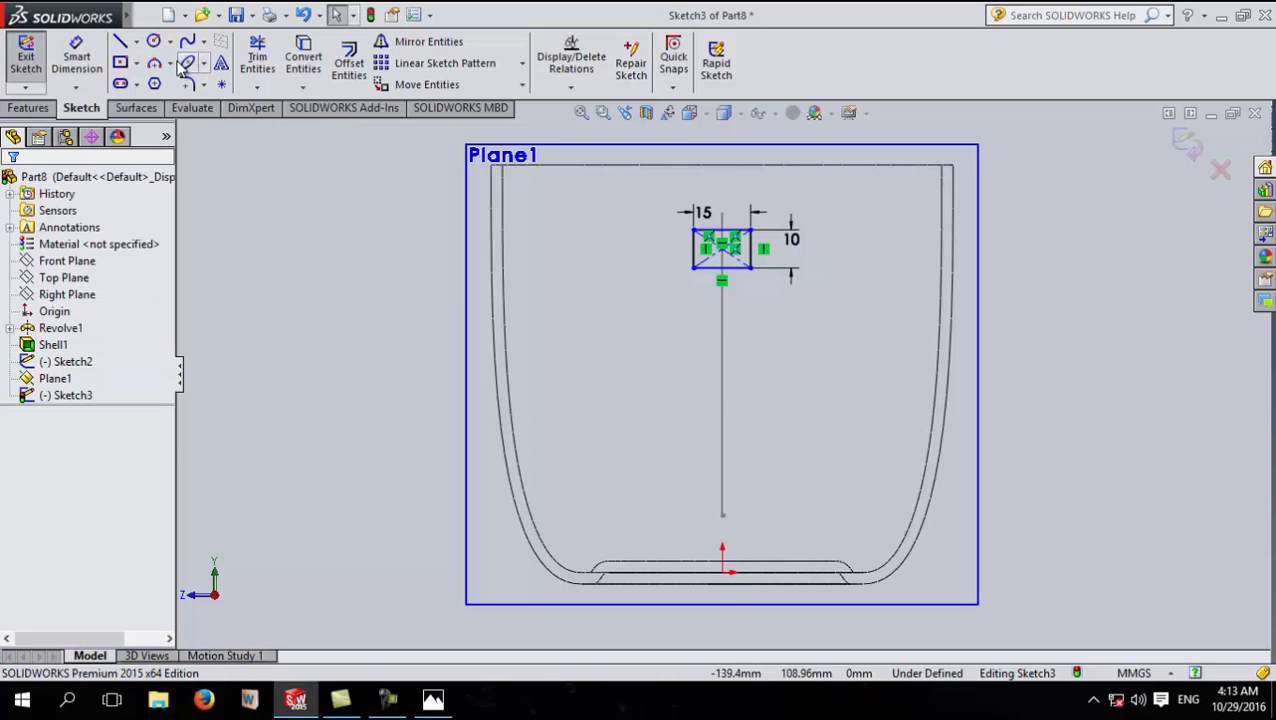
Step: Apply 4 mm sketch fillets to all four rectangle corners and exit the profile sketch
click(205, 85)
click(238, 105)
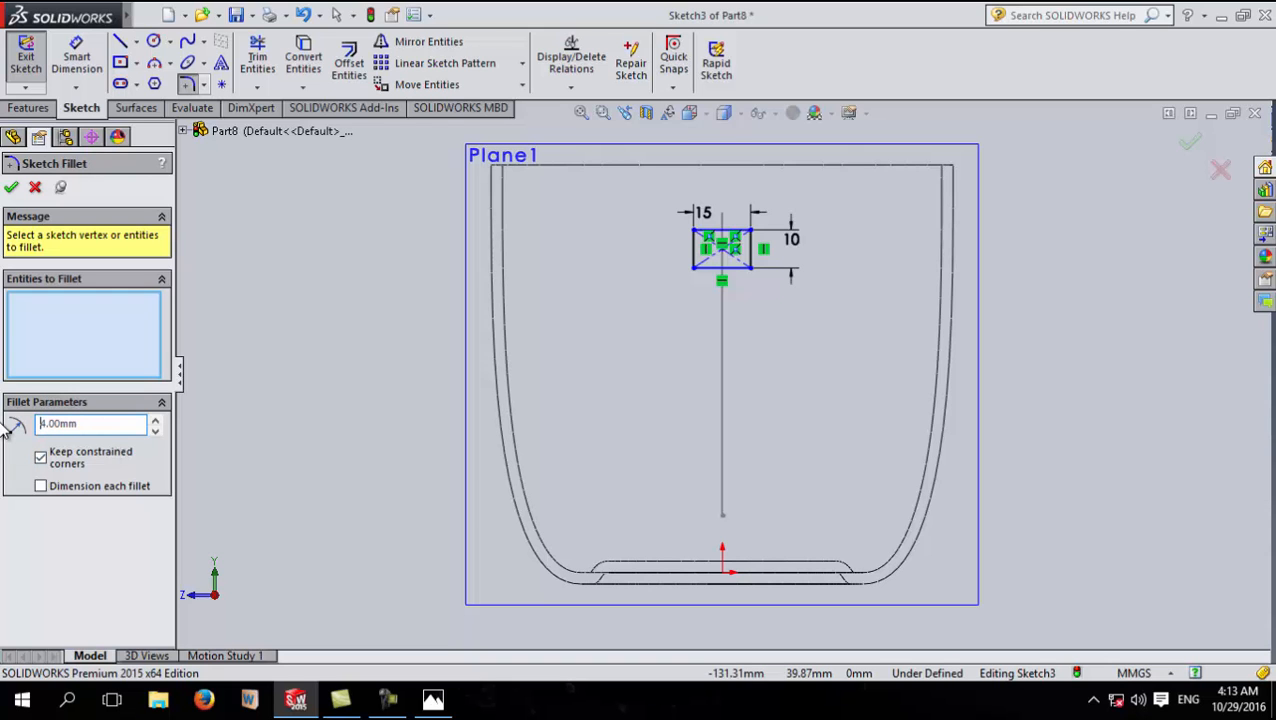
click(694, 232)
click(694, 266)
click(751, 245)
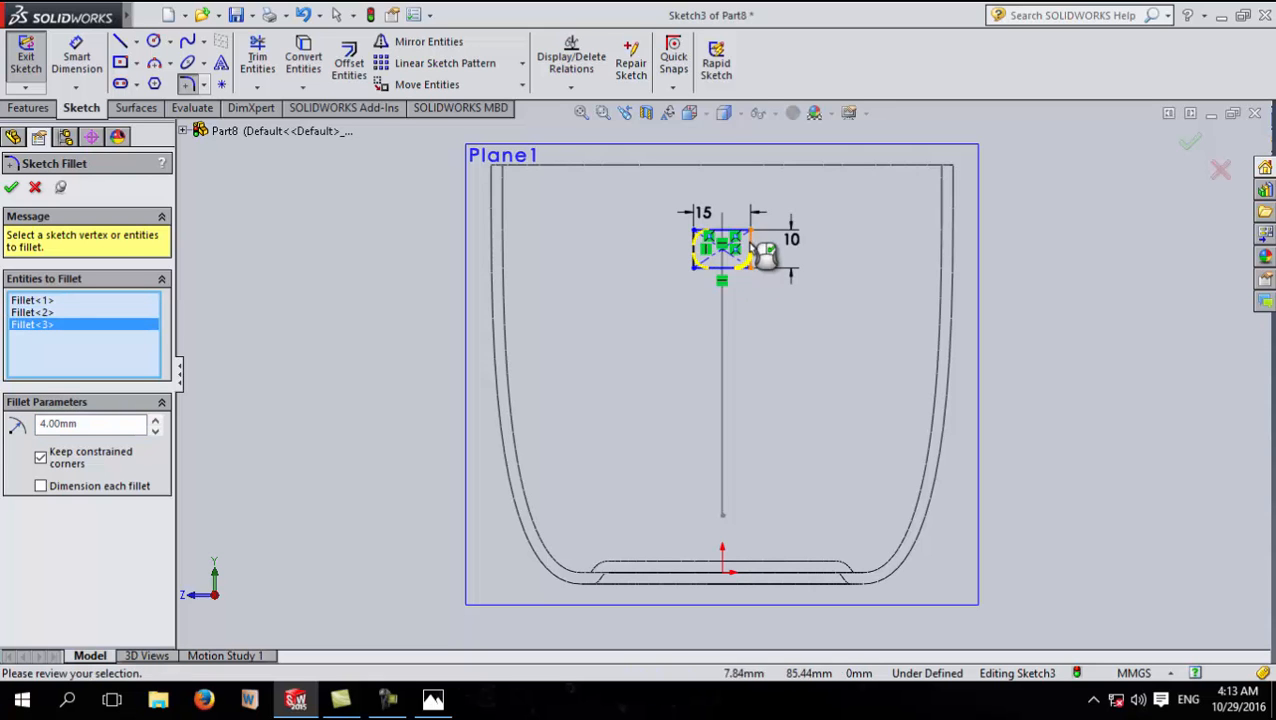
click(750, 231)
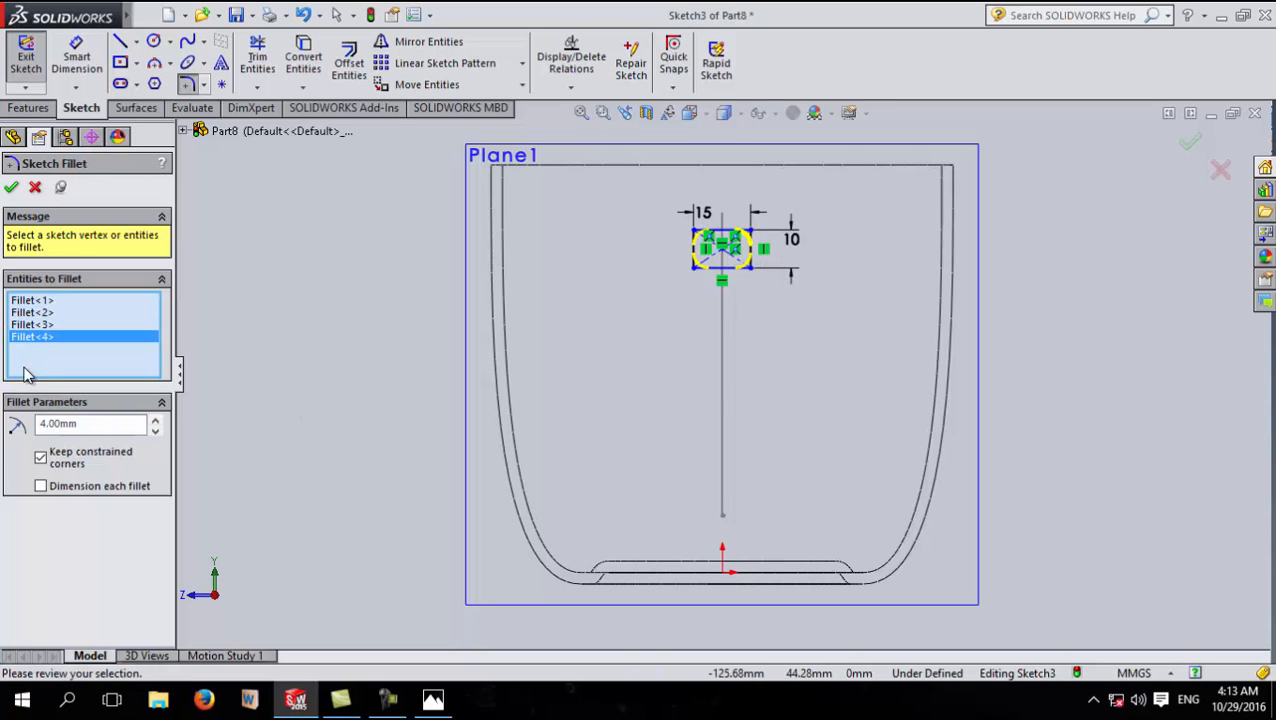
click(12, 189)
middle_drag(306, 330, 470, 410)
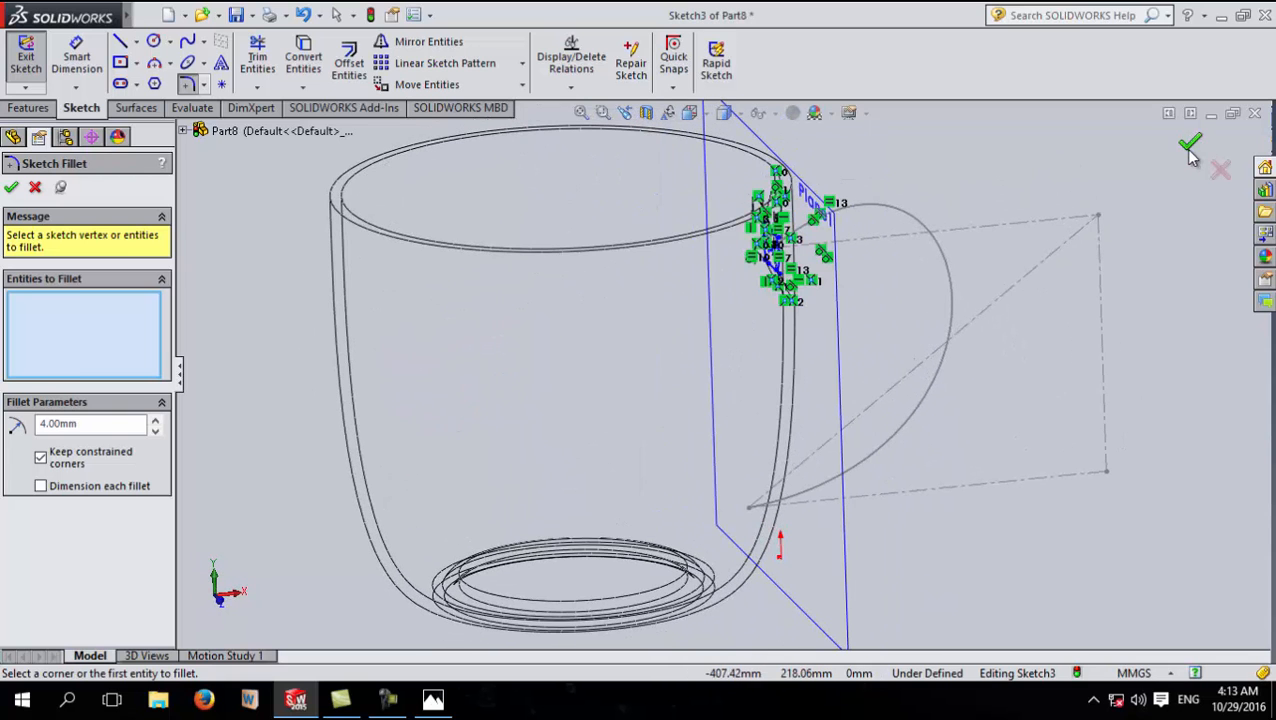
click(1189, 148)
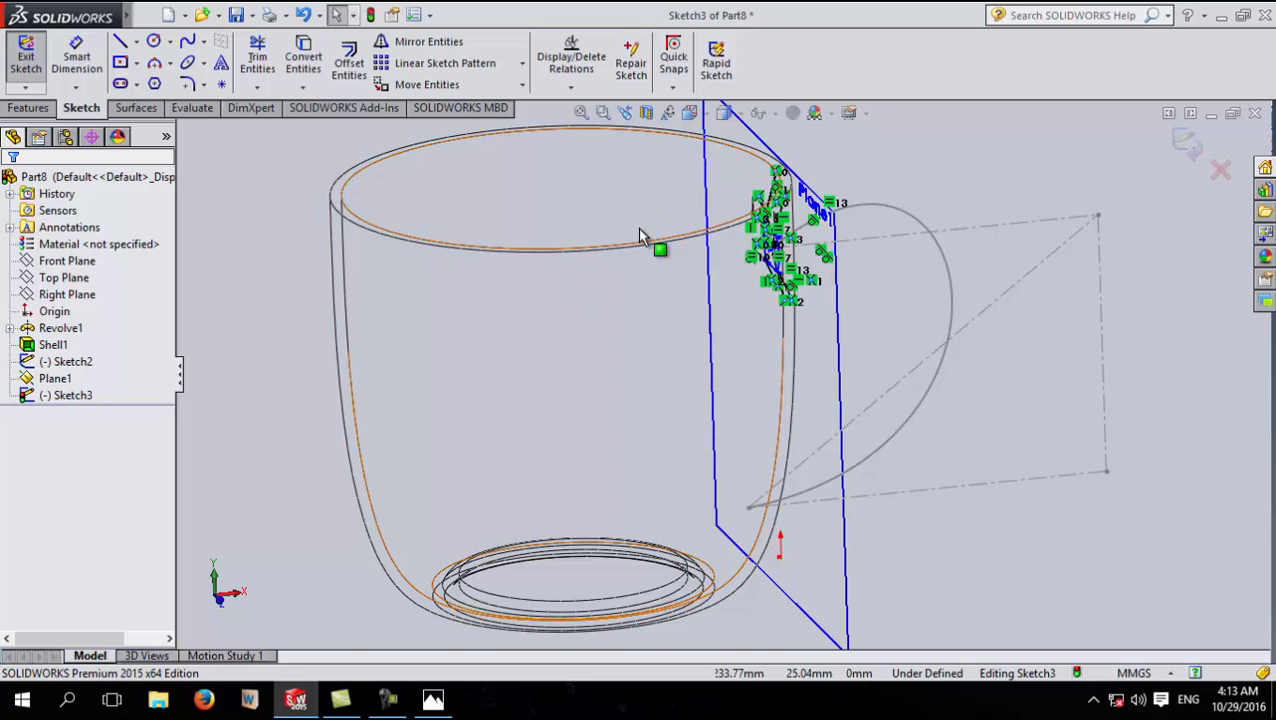
scroll(643, 240, down, 2)
scroll(642, 241, up, 6)
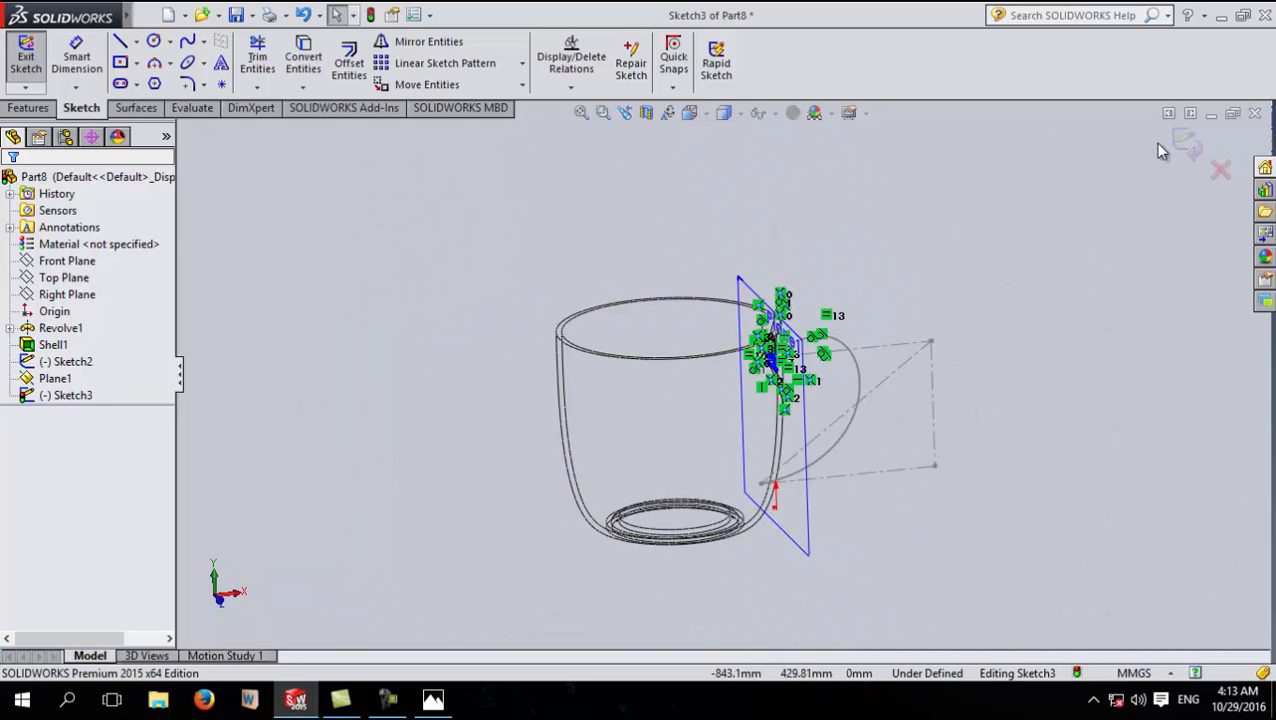
click(1184, 143)
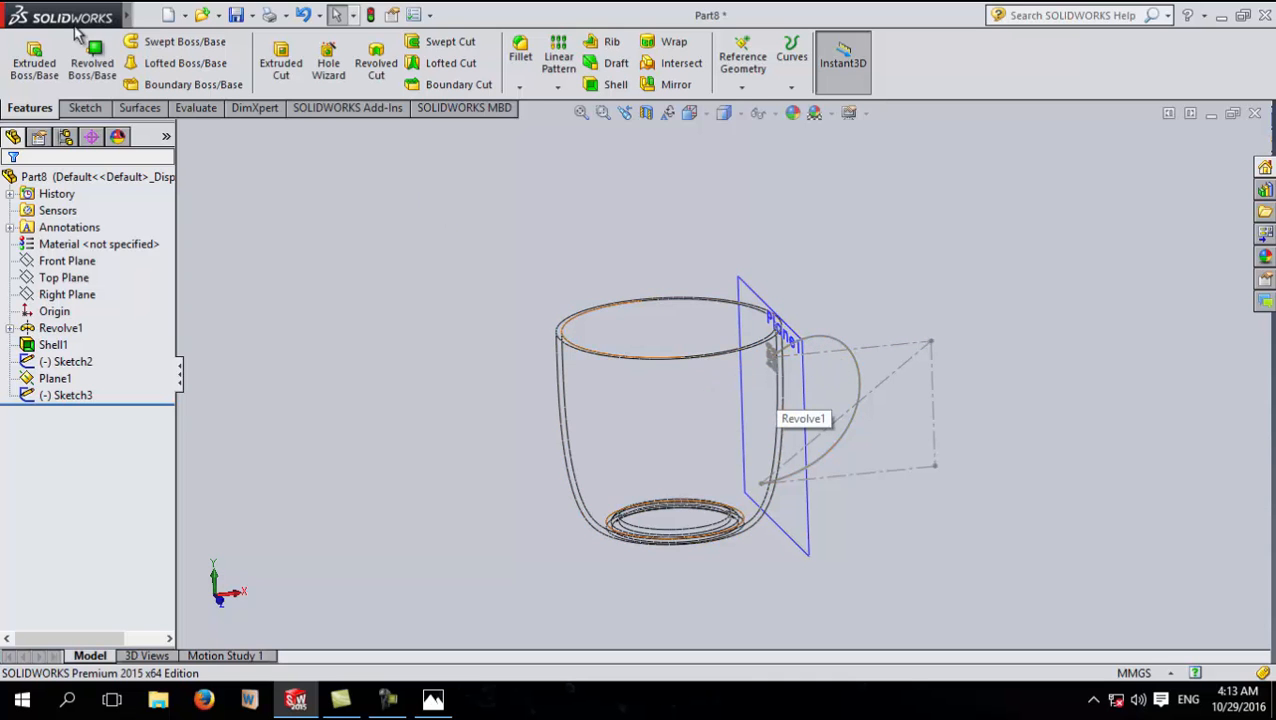
Step: Sweep the filleted rectangle profile along the spline path to form the mug's handle
click(175, 43)
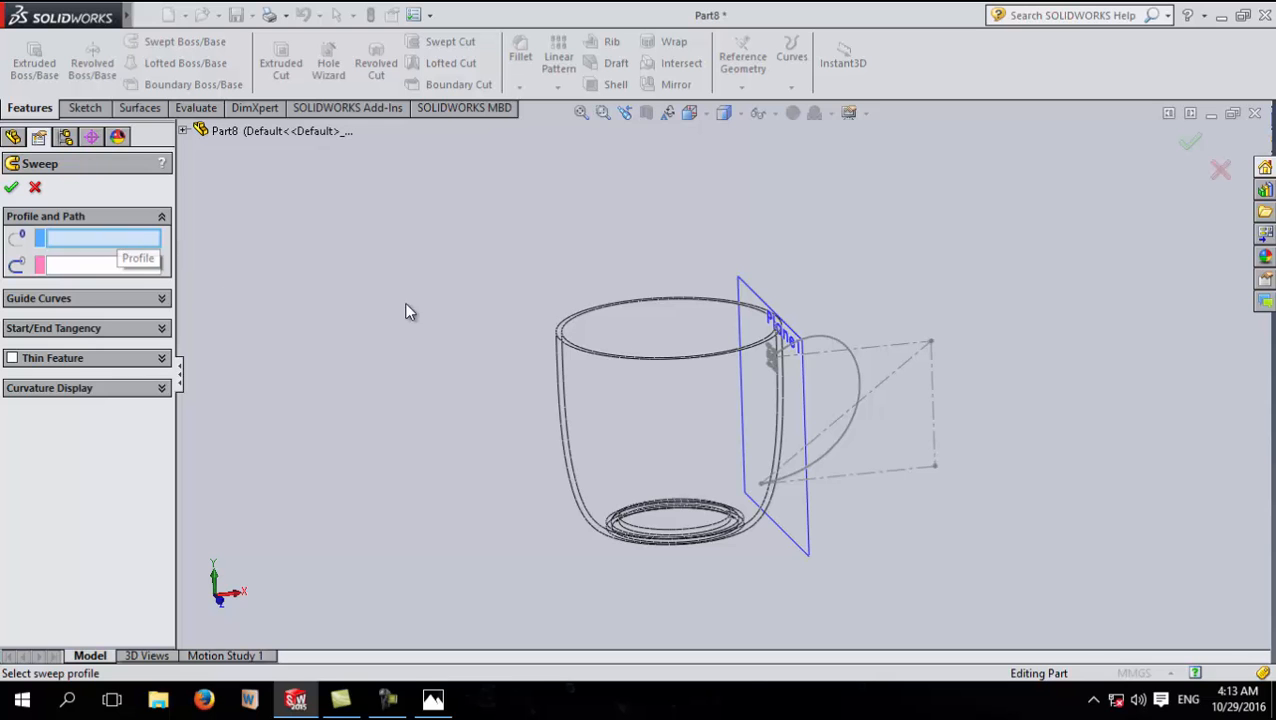
scroll(760, 365, down, 5)
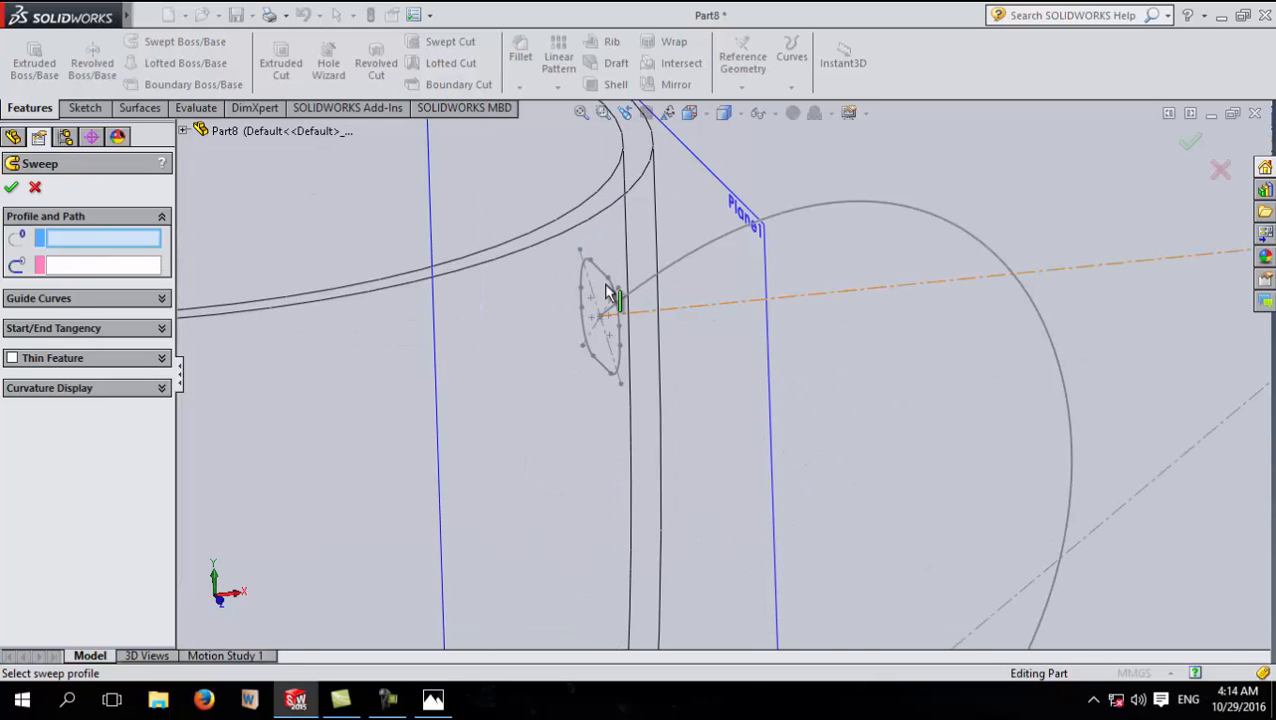
click(602, 280)
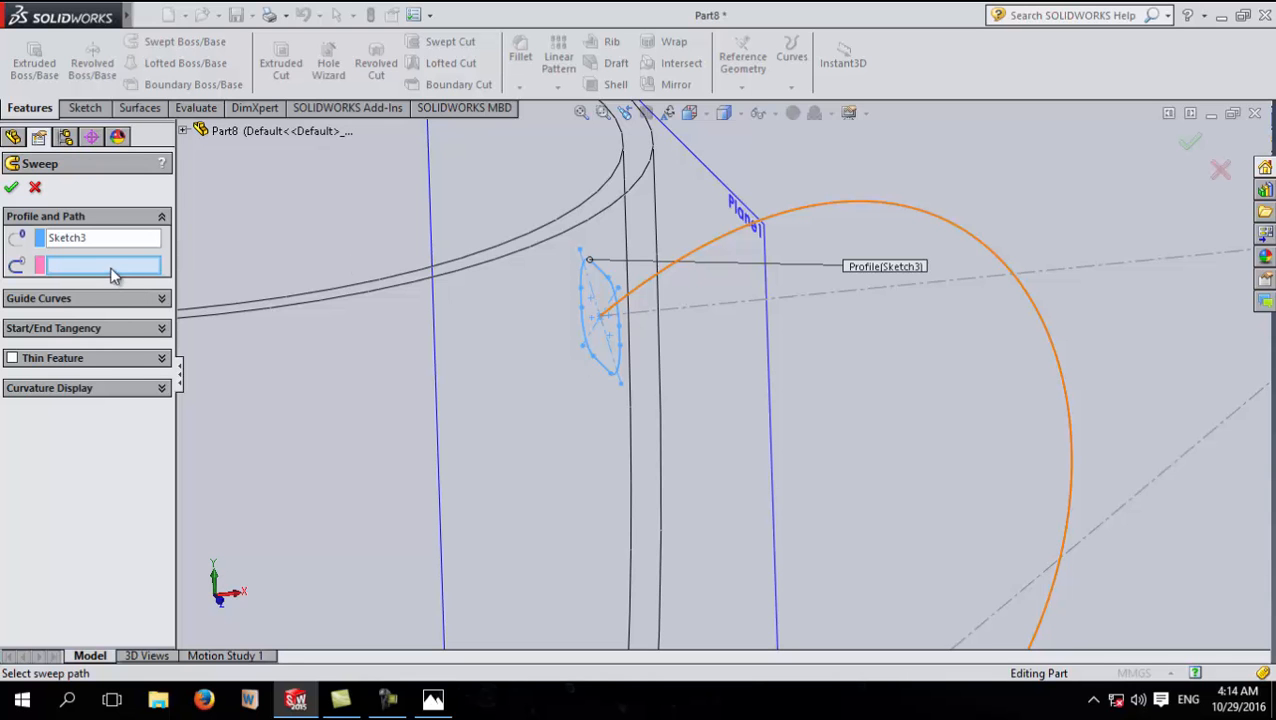
click(804, 213)
scroll(742, 441, up, 2)
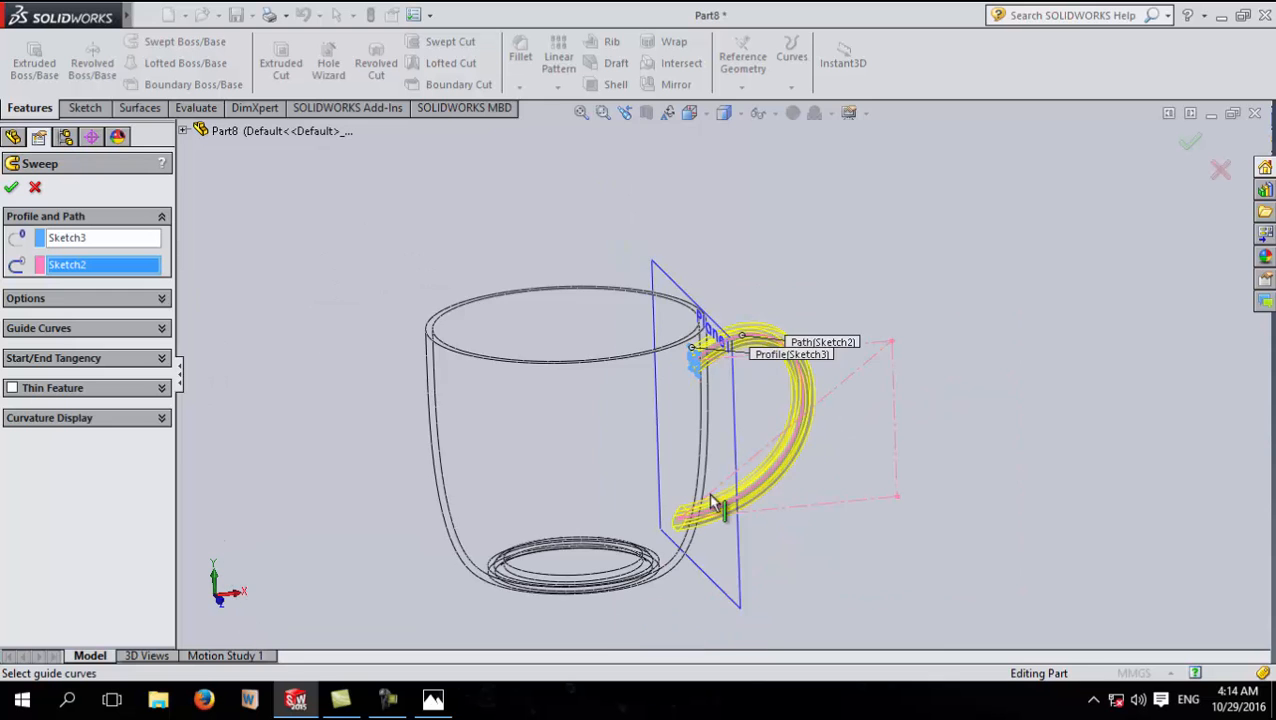
scroll(706, 510, down, 2)
scroll(686, 527, down, 2)
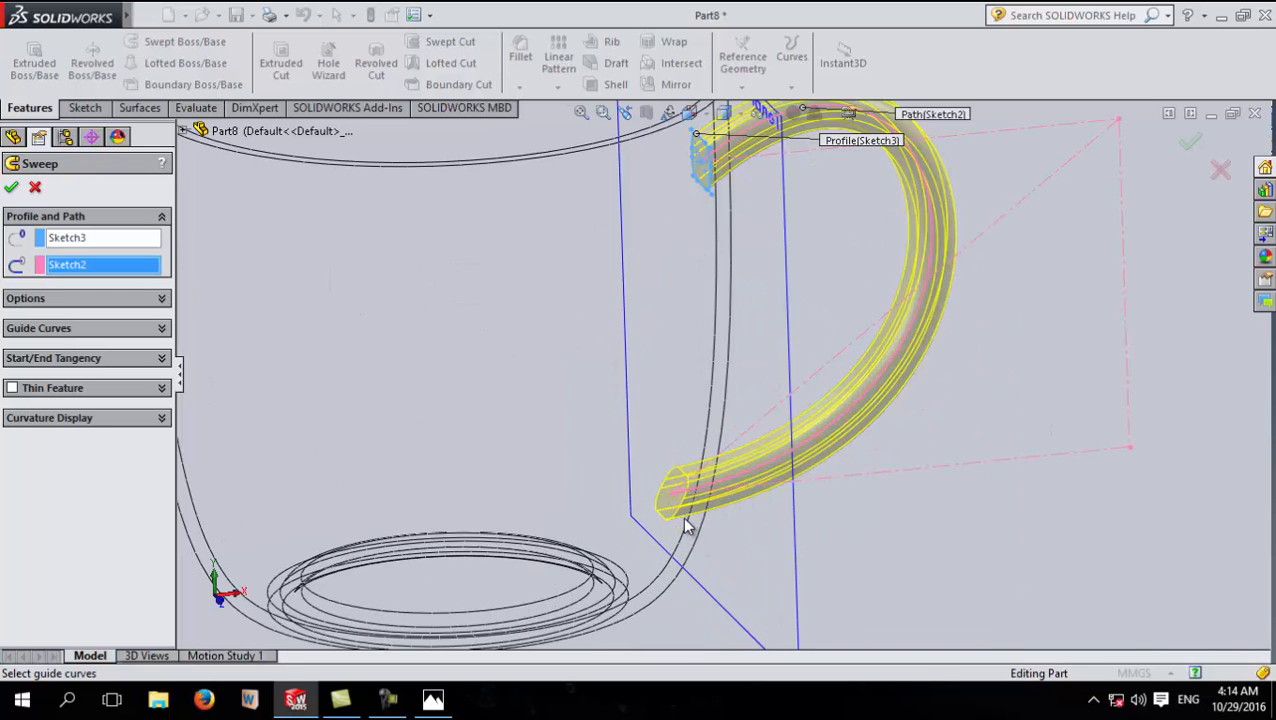
scroll(682, 525, up, 2)
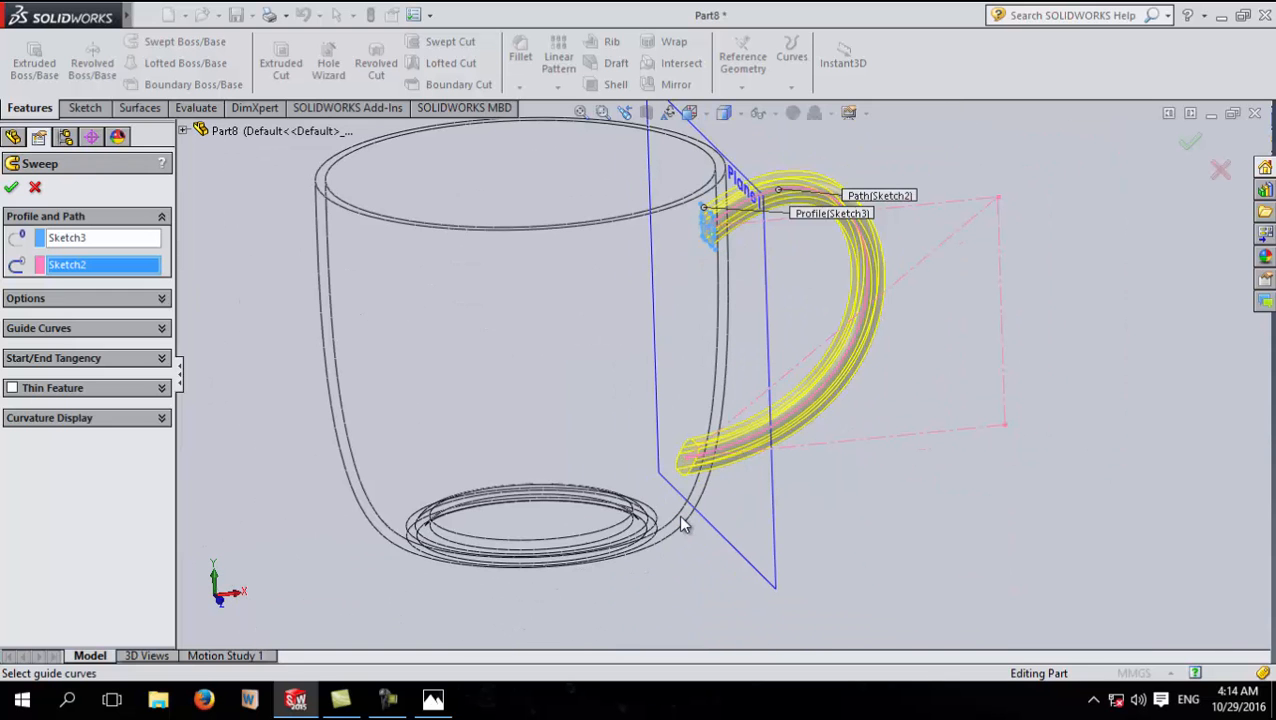
click(1191, 148)
click(958, 532)
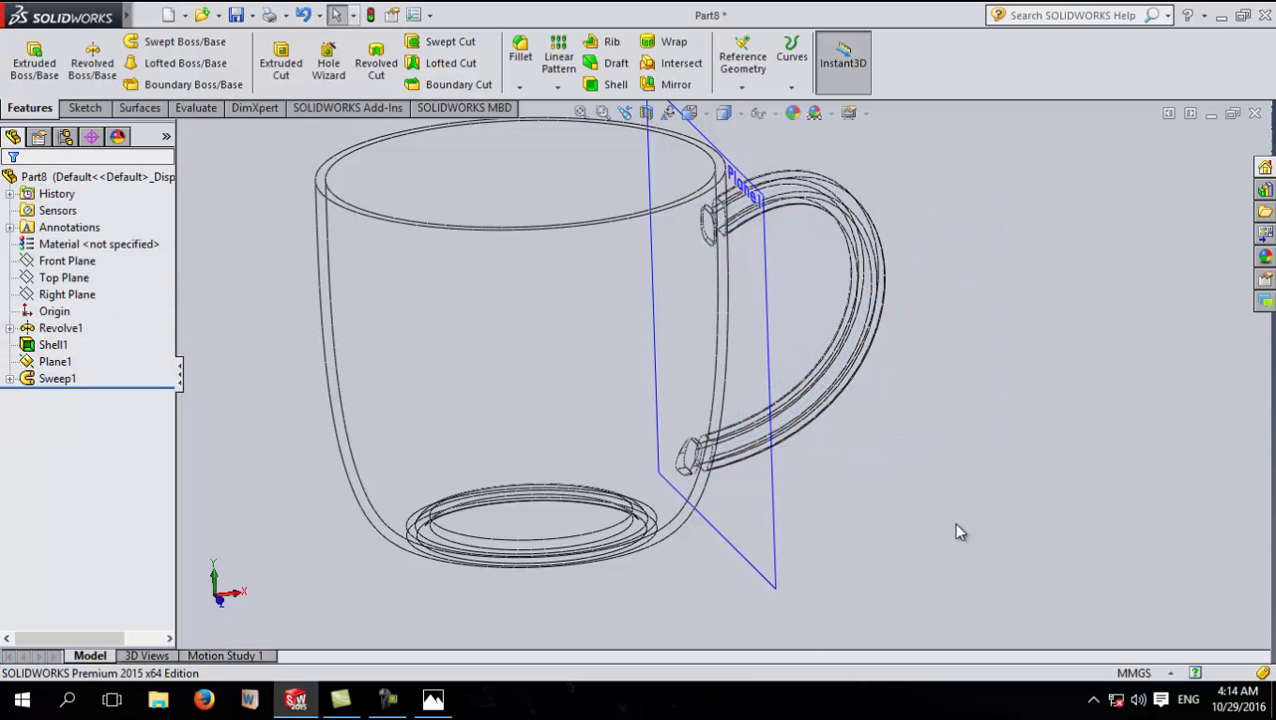
Step: Switch the display style to Shaded With Edges and examine where the handle's ends protrude inside the mug
click(740, 114)
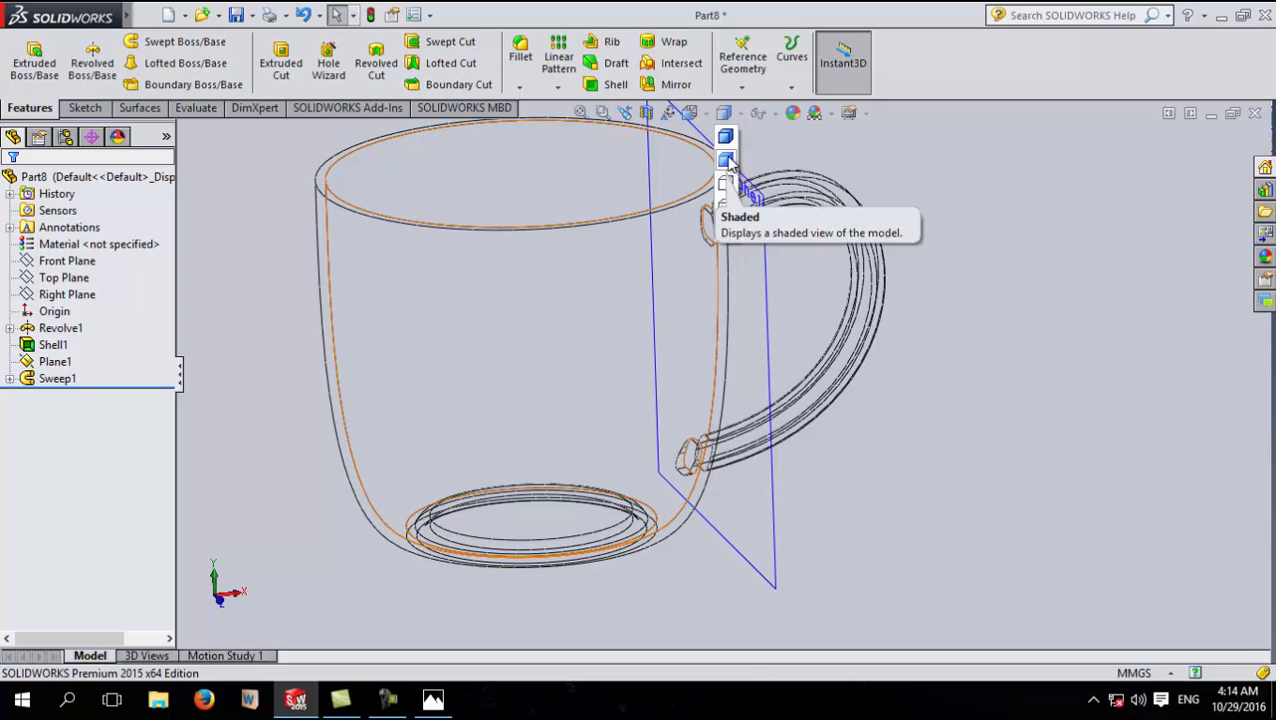
click(728, 145)
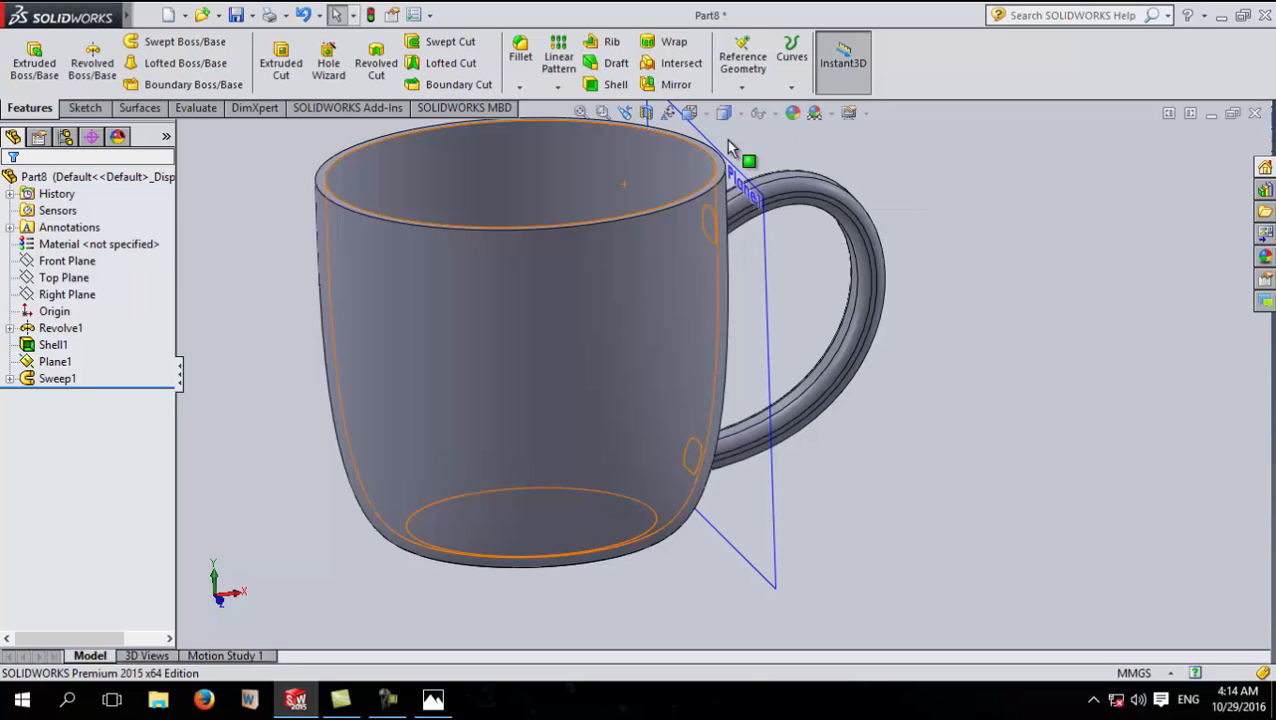
mouse_move(937, 199)
middle_down()
mouse_move(963, 211)
mouse_move(947, 323)
mouse_move(826, 379)
mouse_move(968, 384)
middle_up()
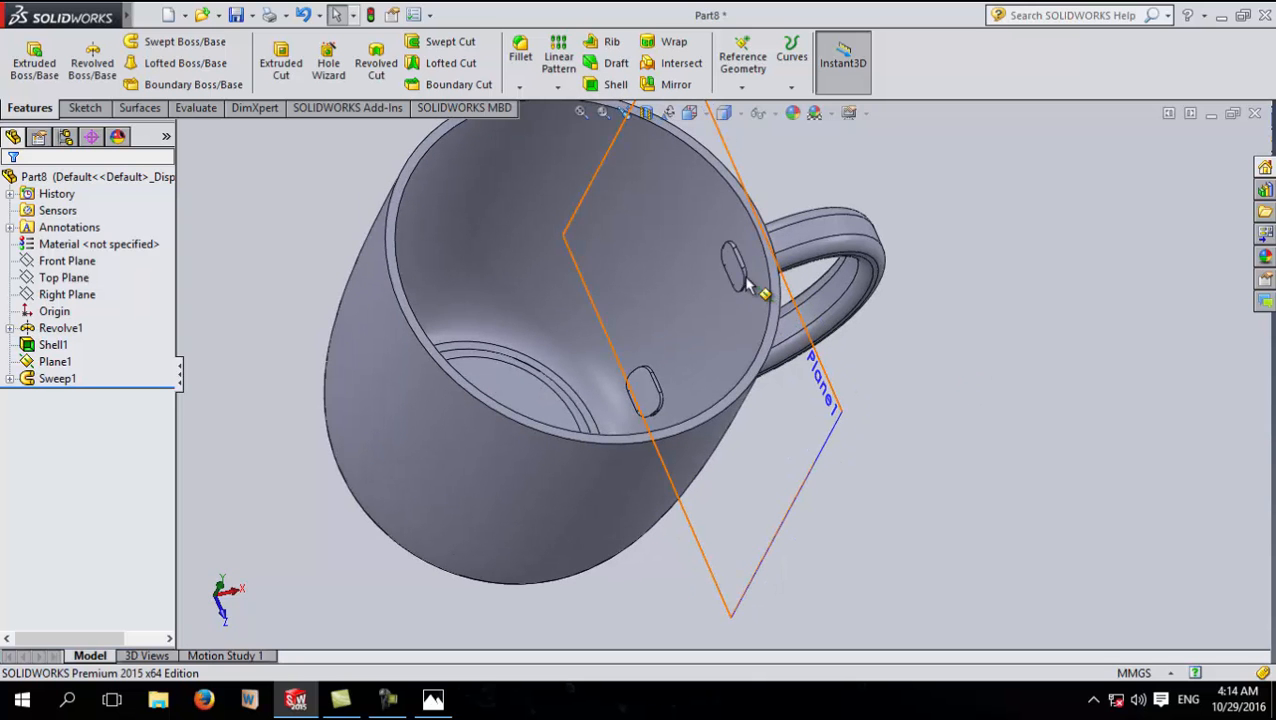
middle_drag(240, 422, 248, 500)
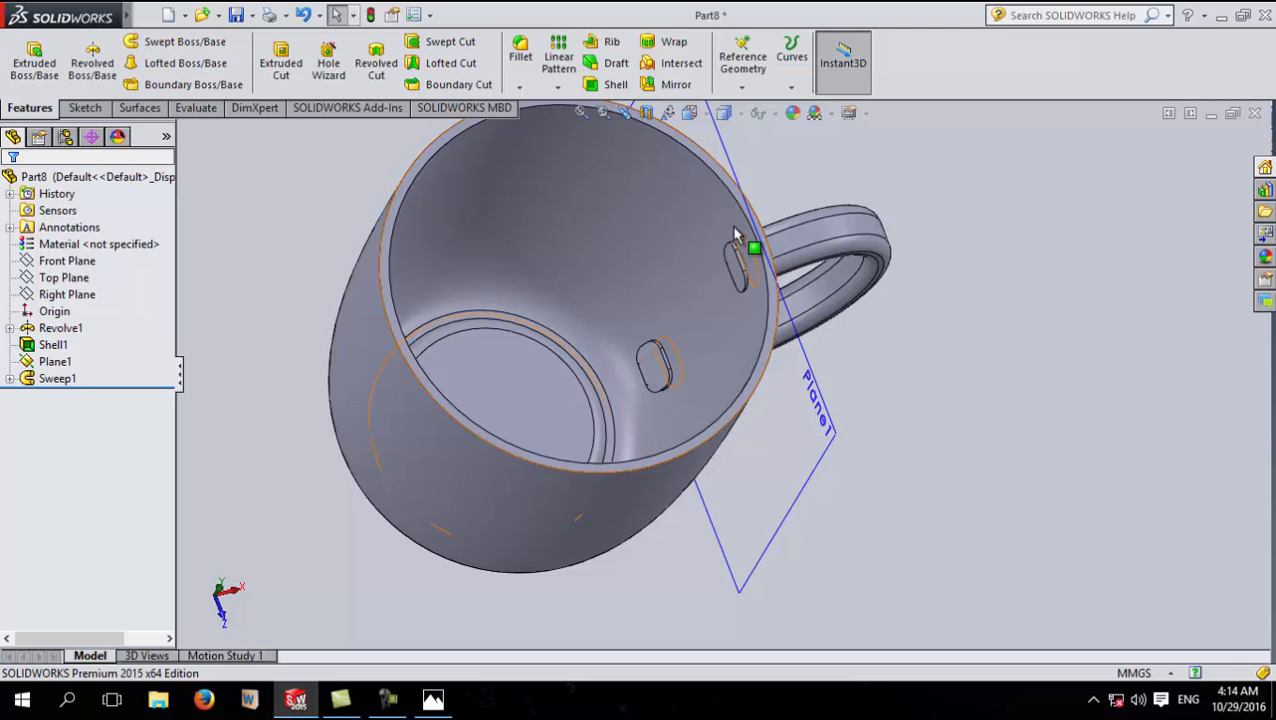
middle_drag(278, 434, 253, 298)
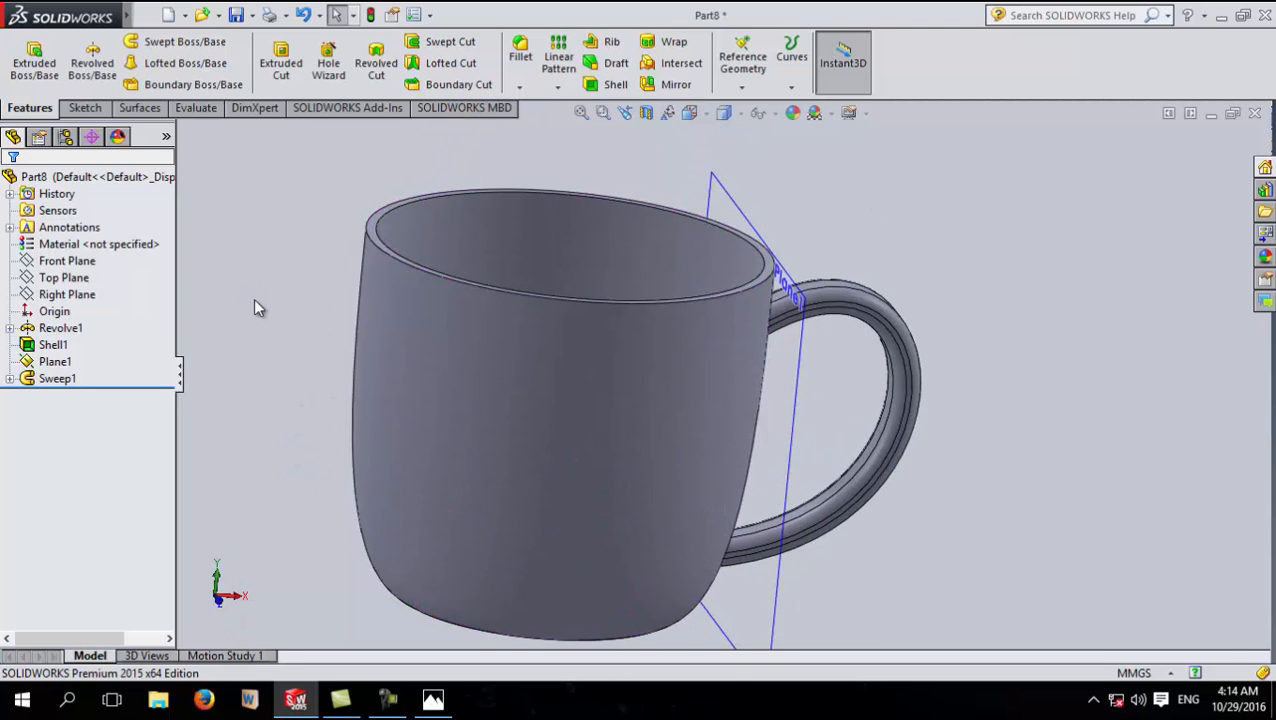
Step: Edit the handle sweep's path sketch and set the X coordinate of the spline's upper endpoint to 59 mm
click(10, 380)
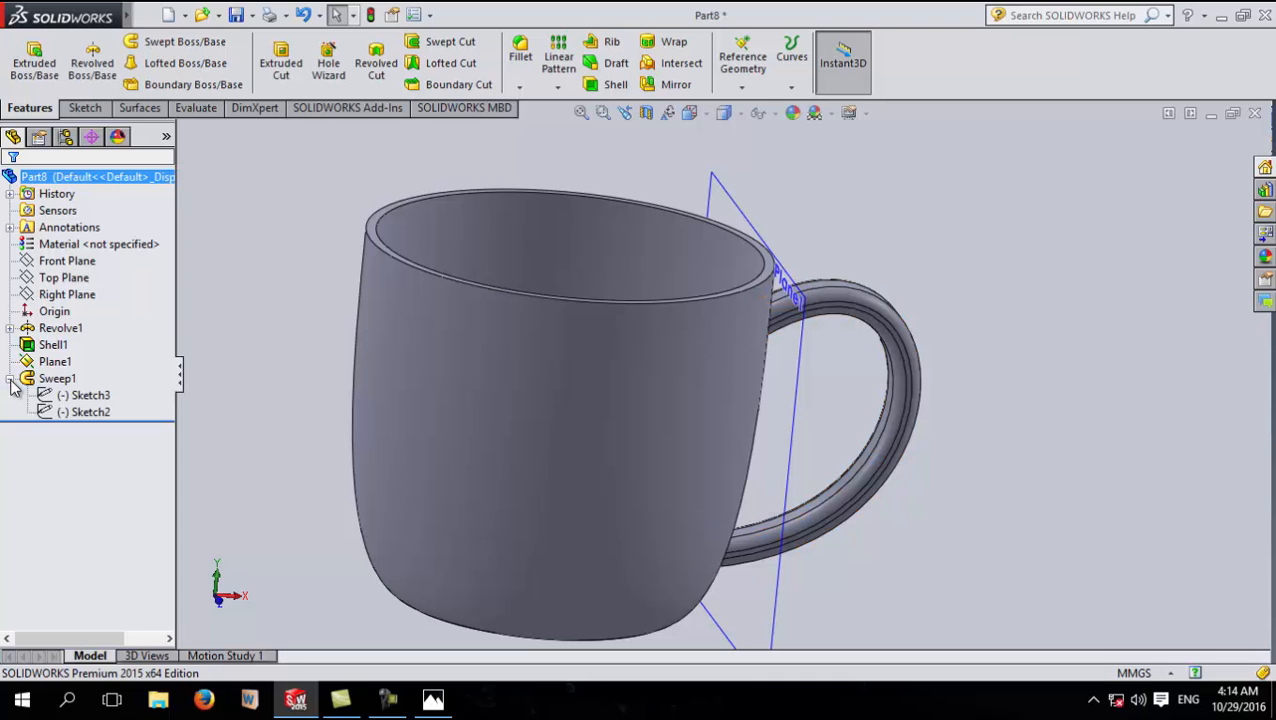
click(60, 398)
click(64, 411)
click(69, 358)
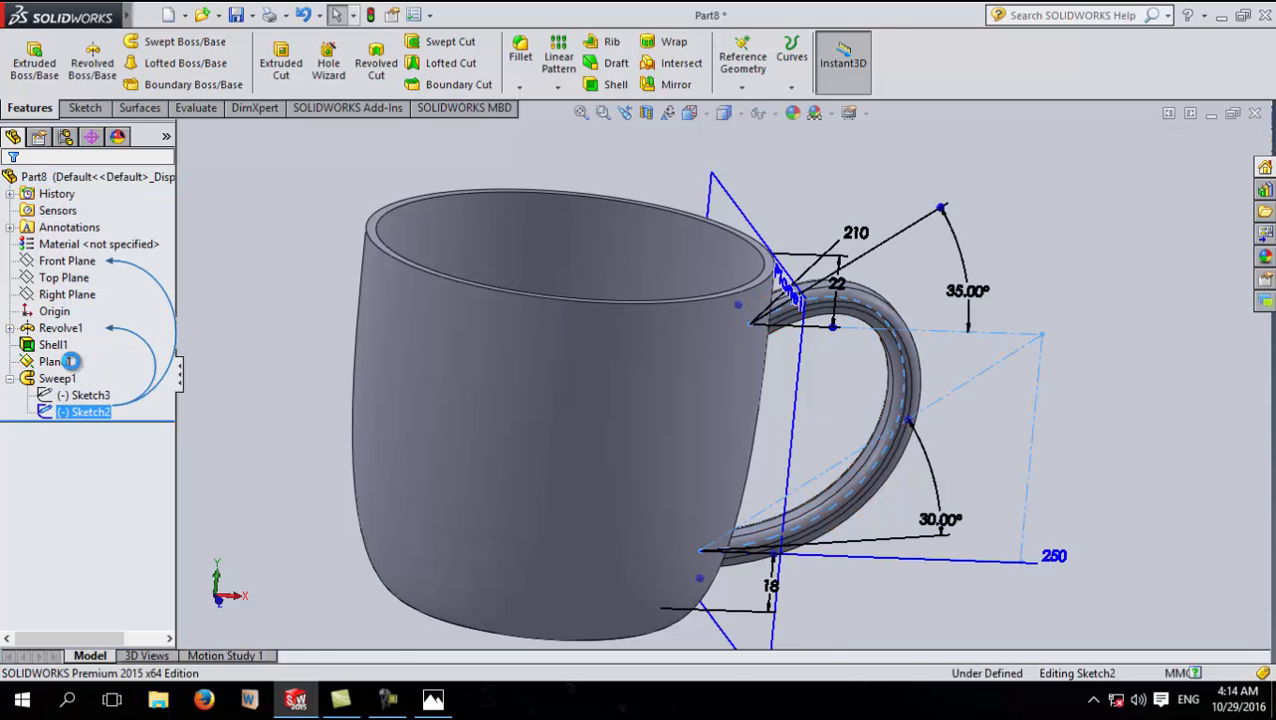
key(ctrl+8)
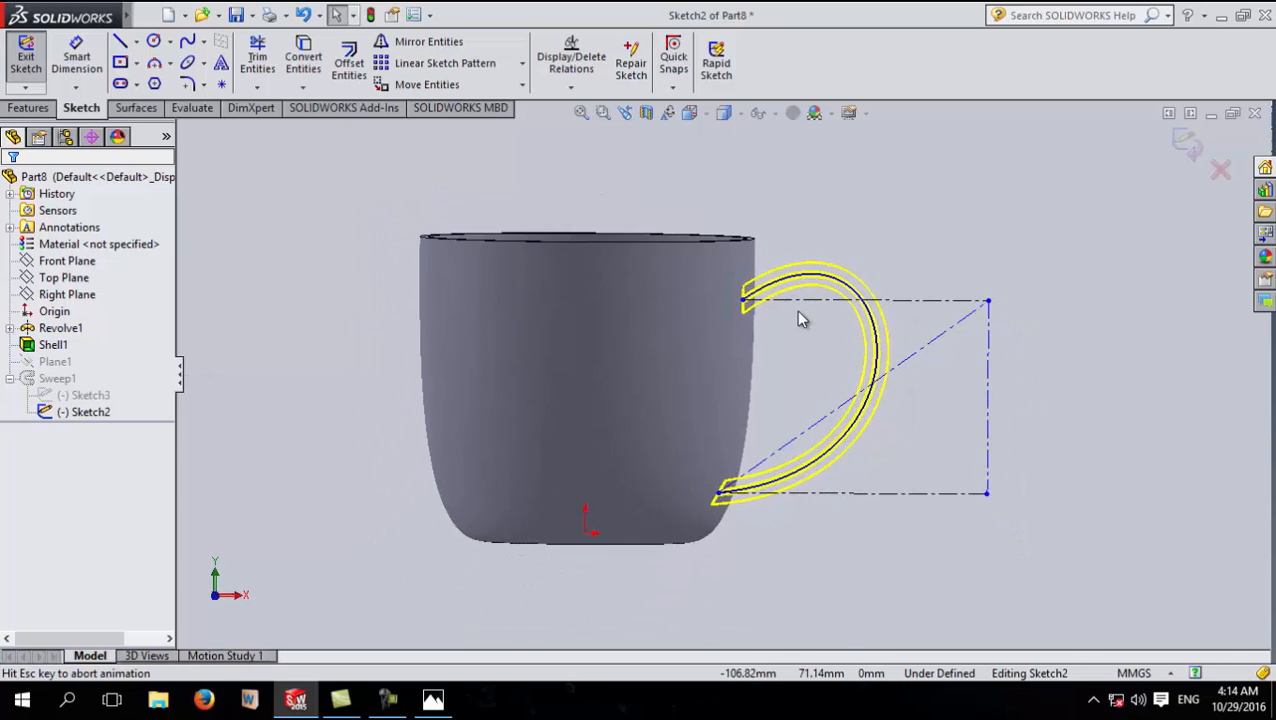
scroll(764, 310, down, 8)
scroll(740, 335, down, 2)
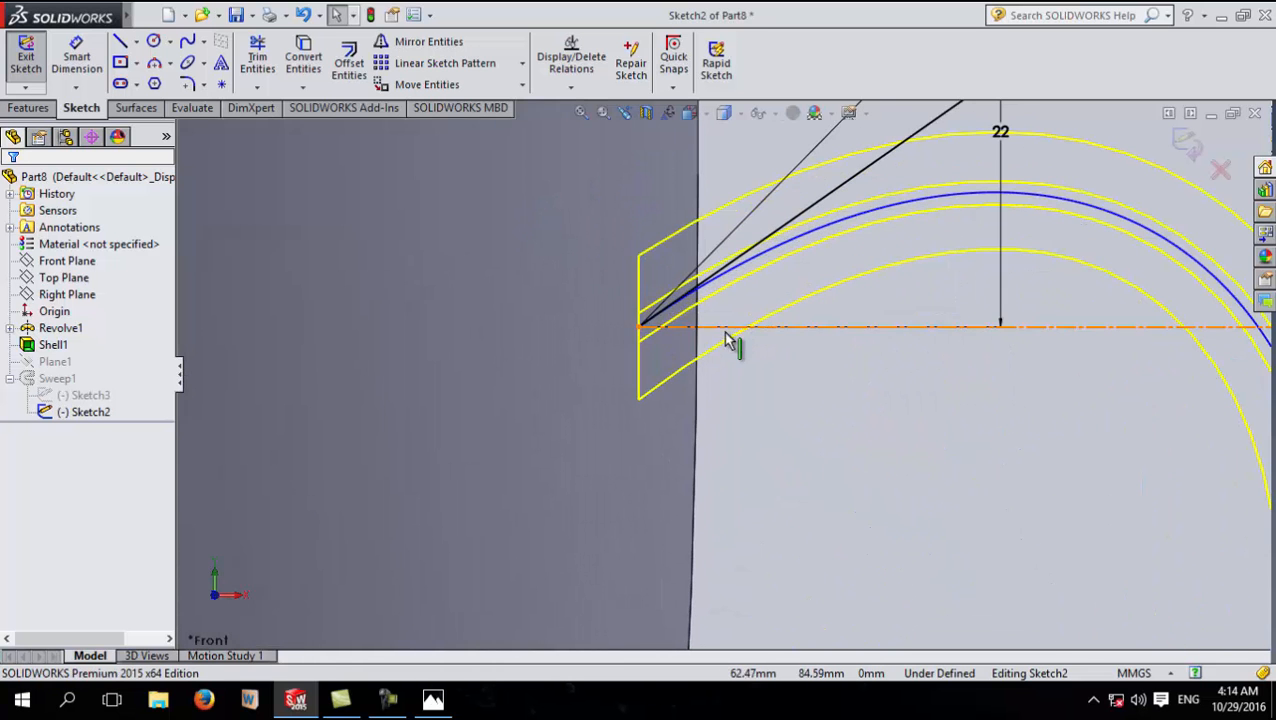
click(637, 327)
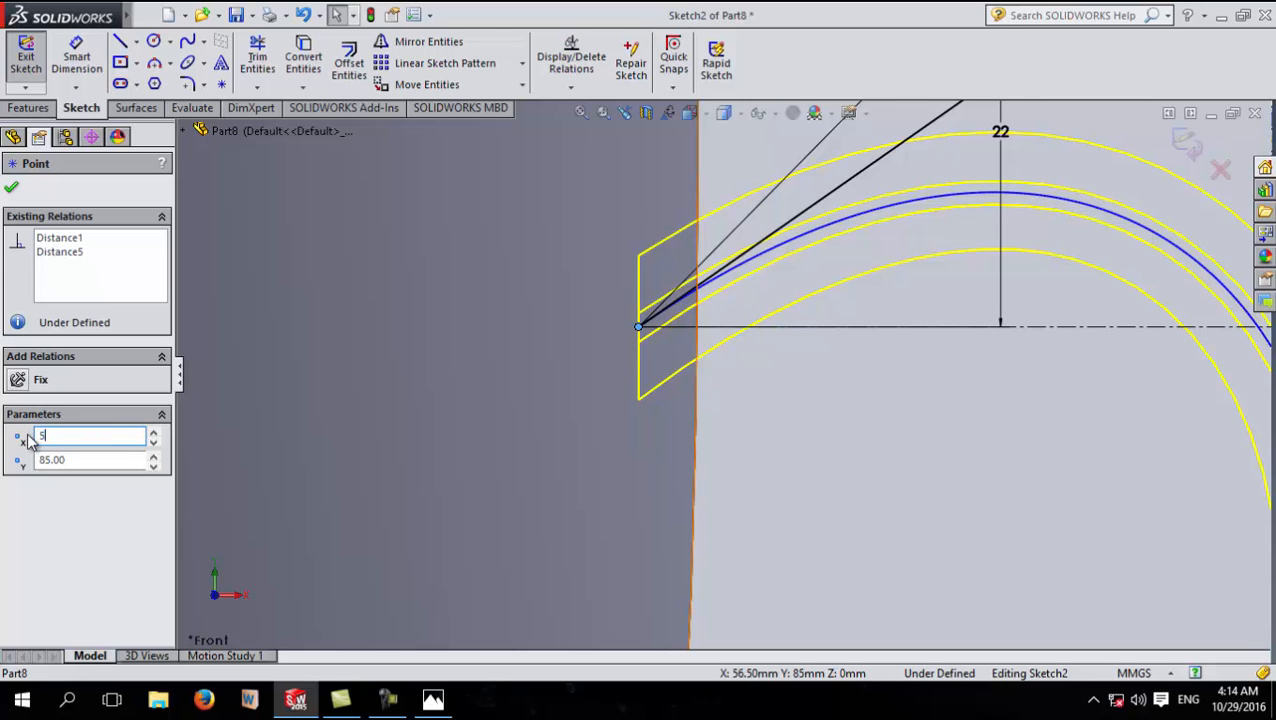
key(Return)
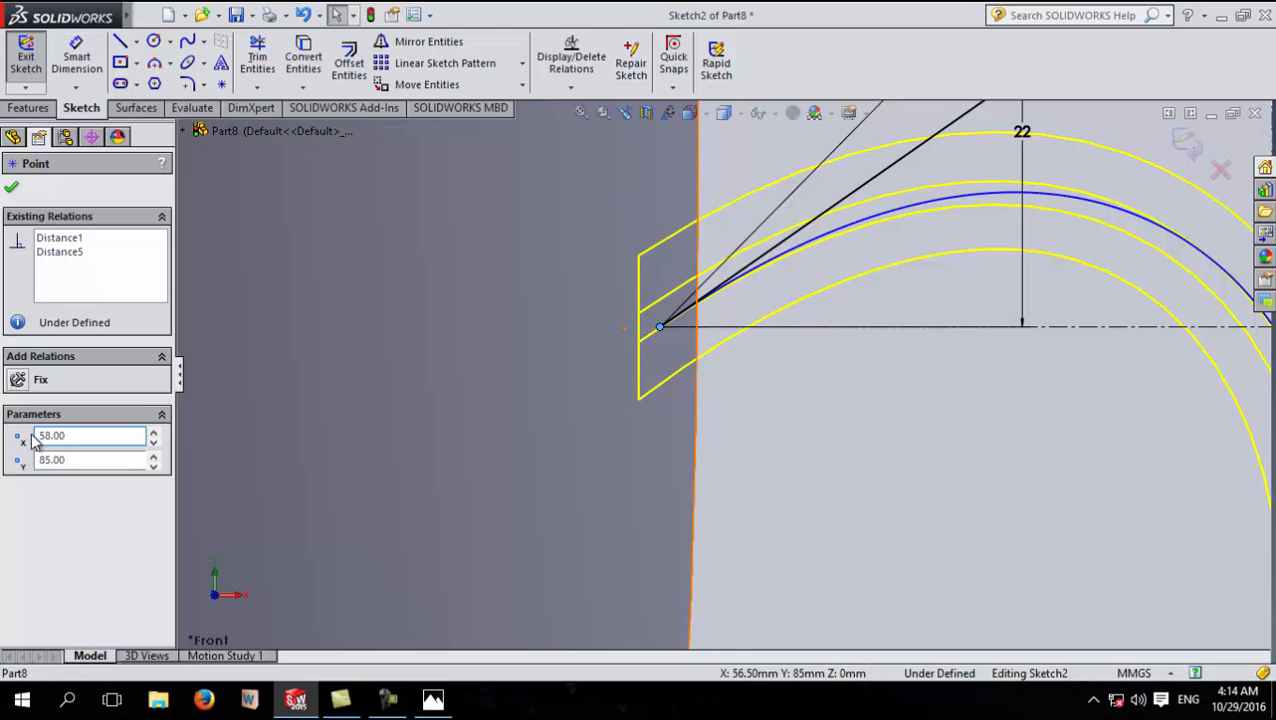
text(59)
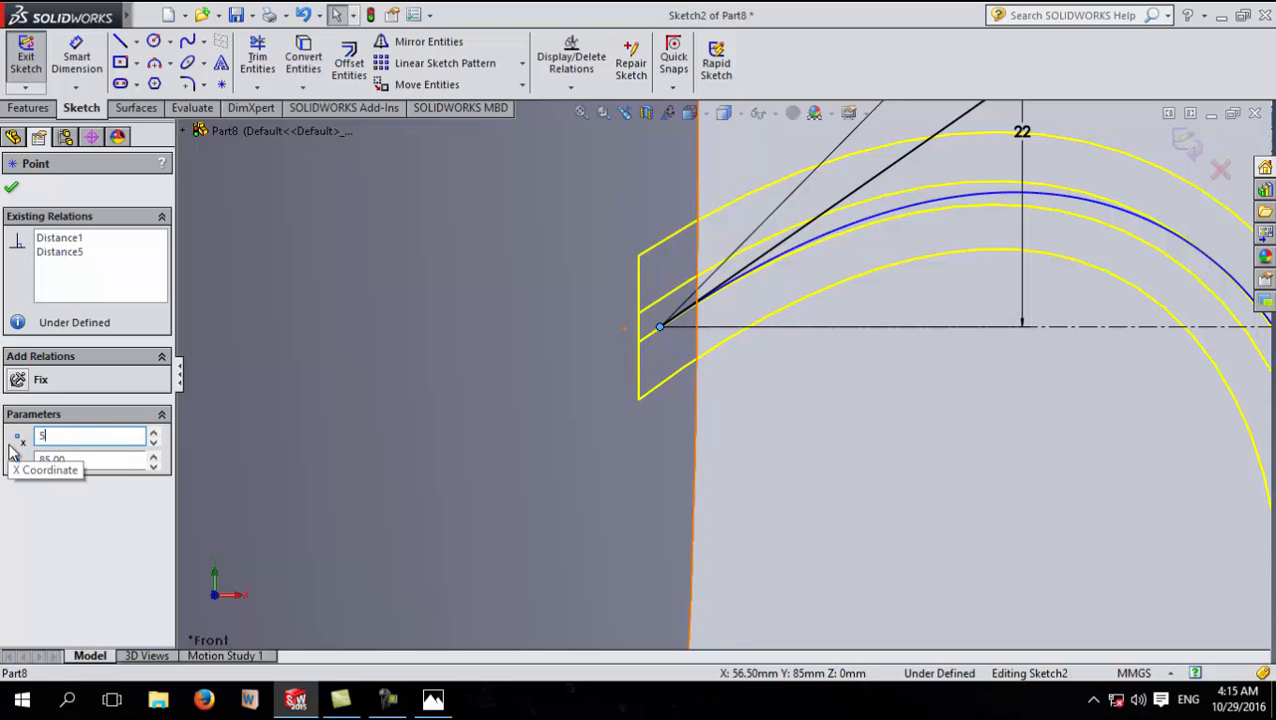
key(Return)
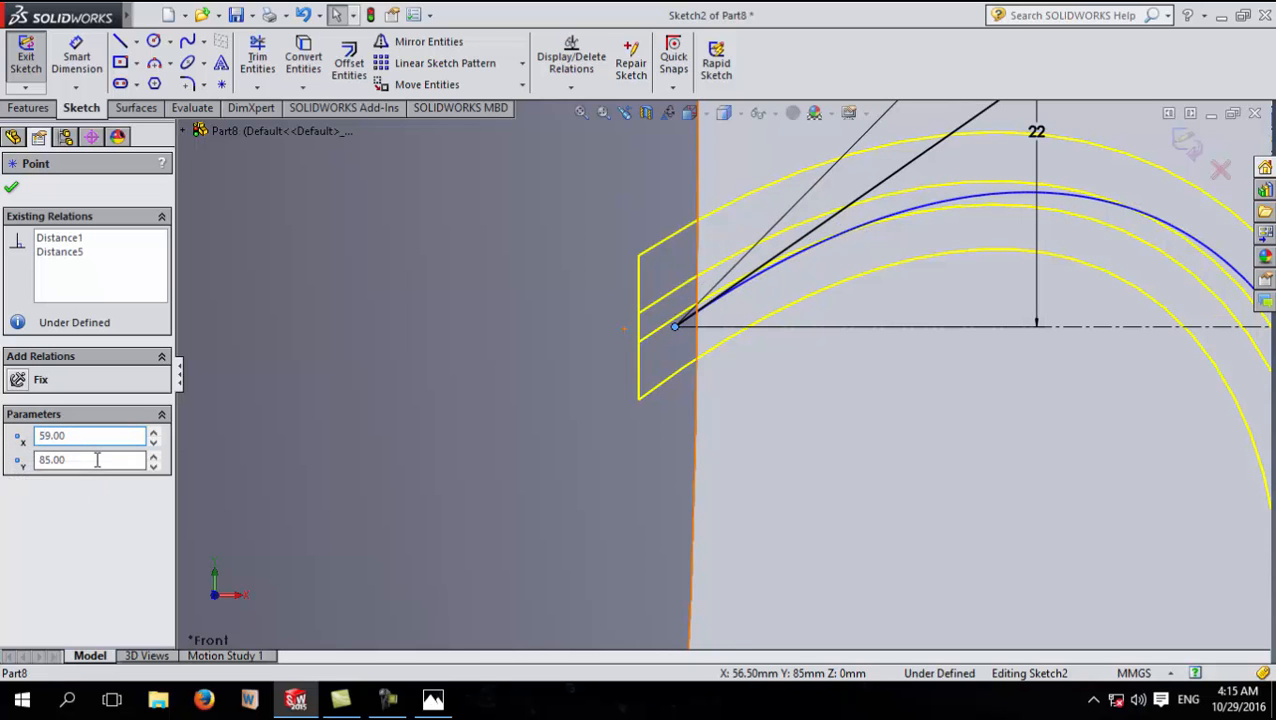
click(12, 187)
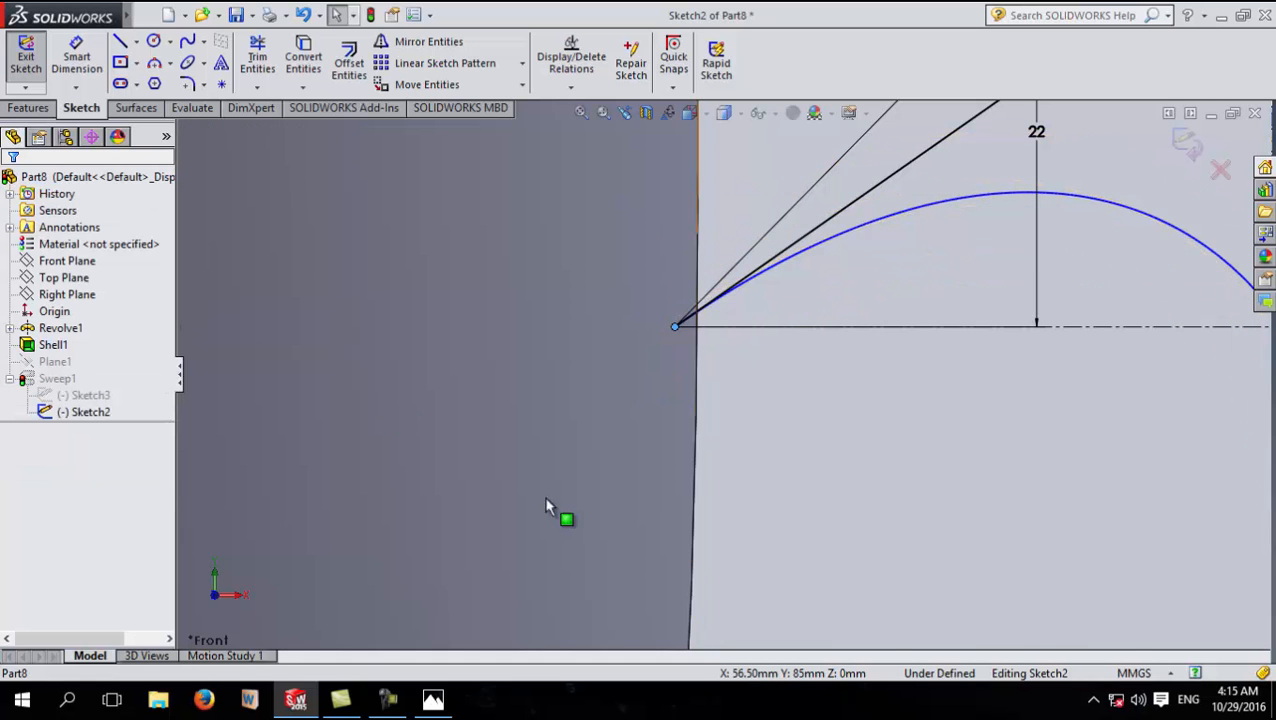
Step: Set the X coordinate of the path's lower endpoint to 52 mm and exit the sketch to rebuild the handle
scroll(594, 574, up, 3)
scroll(594, 573, down, 6)
scroll(598, 561, up, 11)
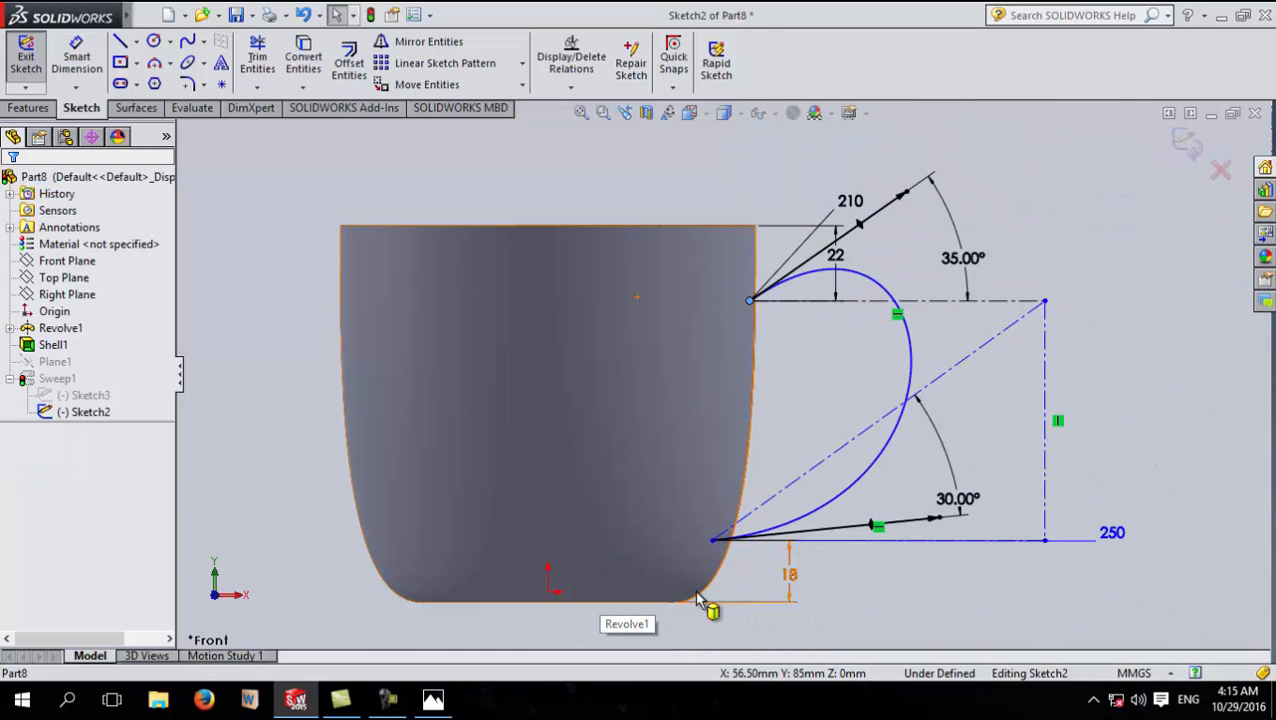
click(714, 541)
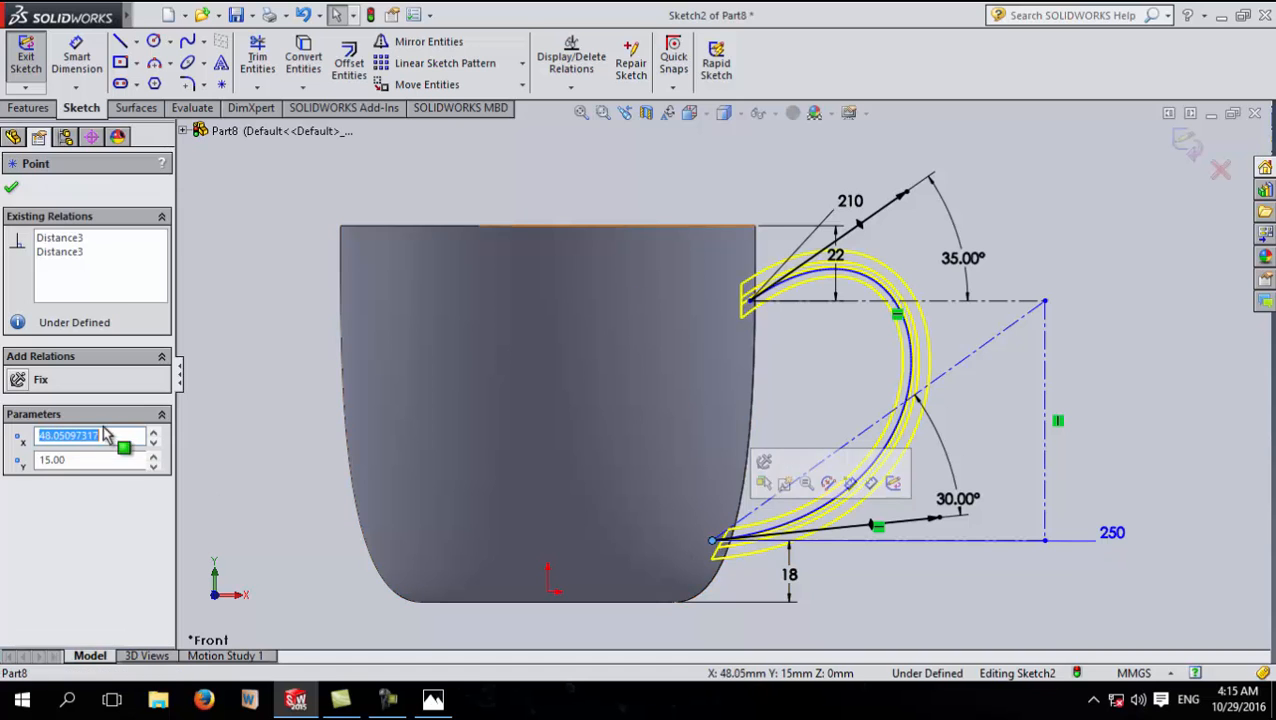
click(121, 436)
drag(121, 436, 37, 440)
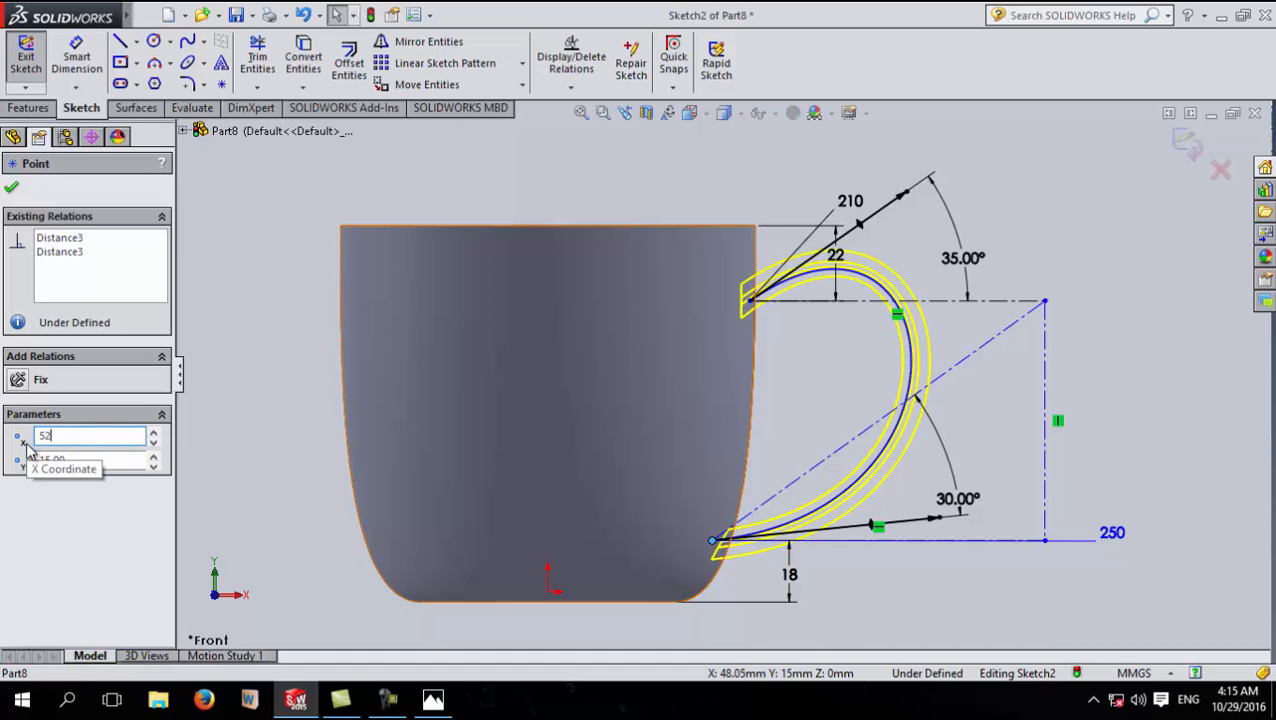
text(52)
key(Return)
scroll(706, 561, down, 5)
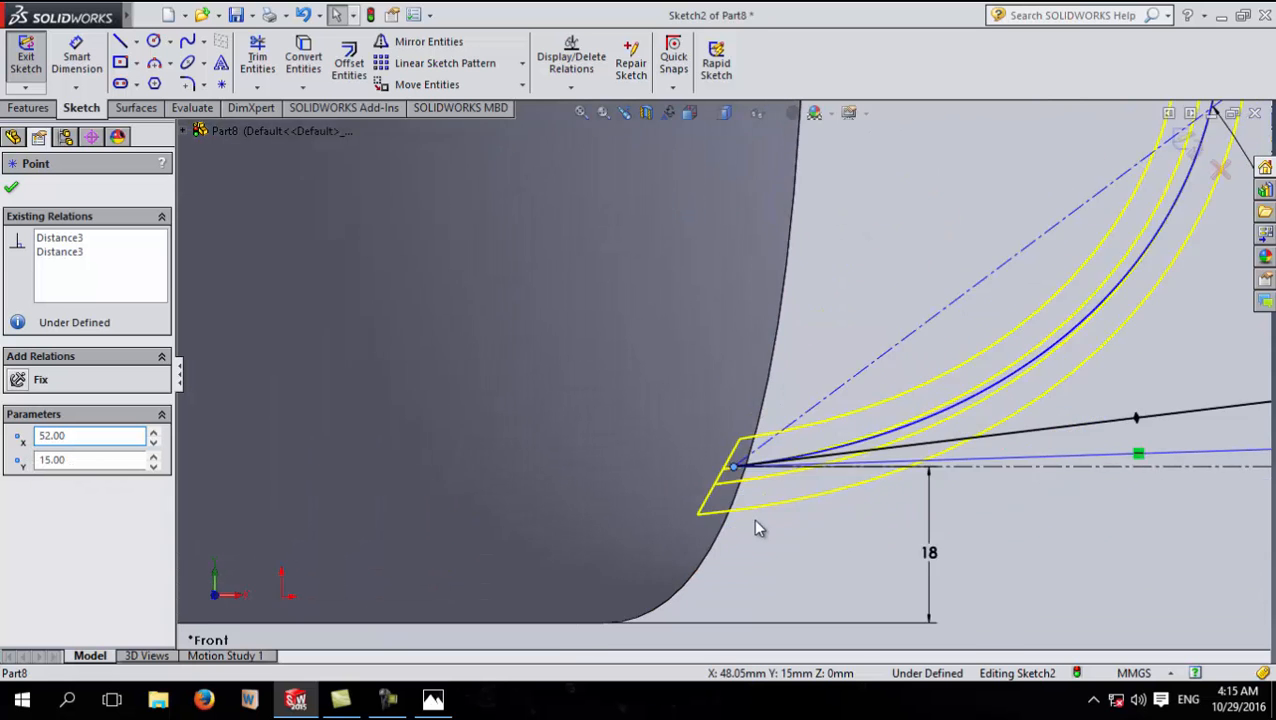
scroll(757, 528, down, 2)
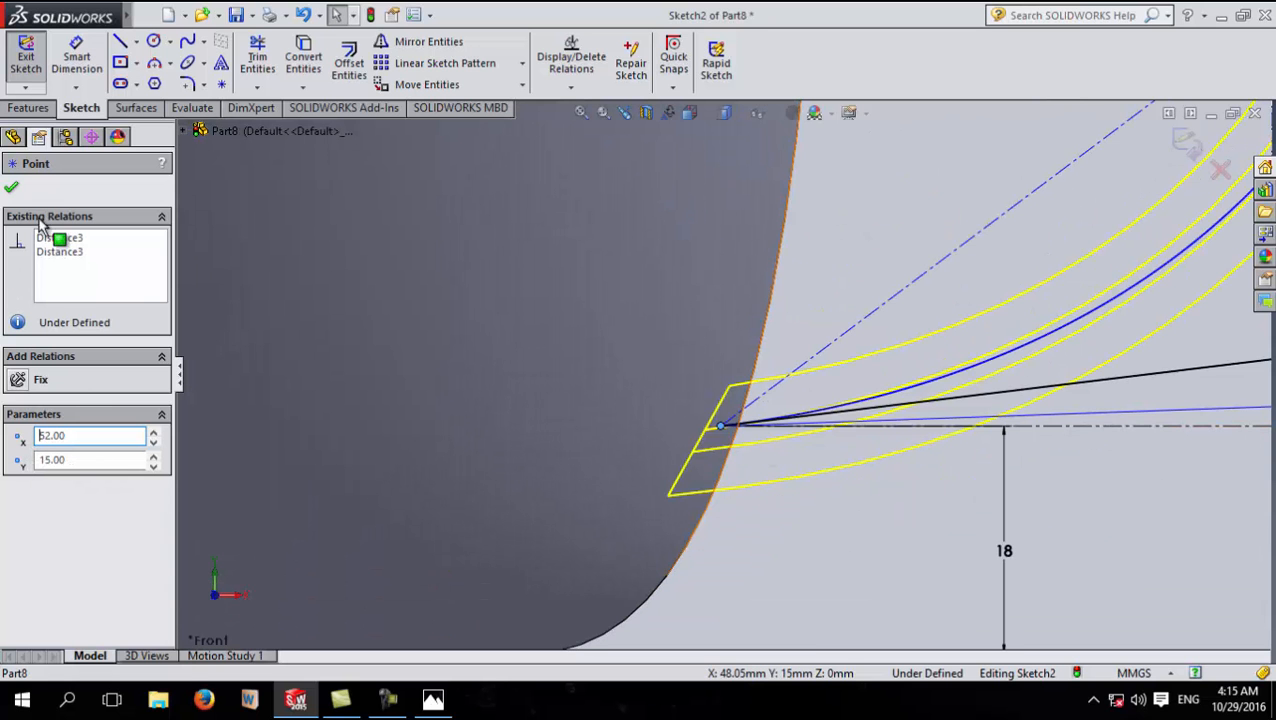
click(11, 187)
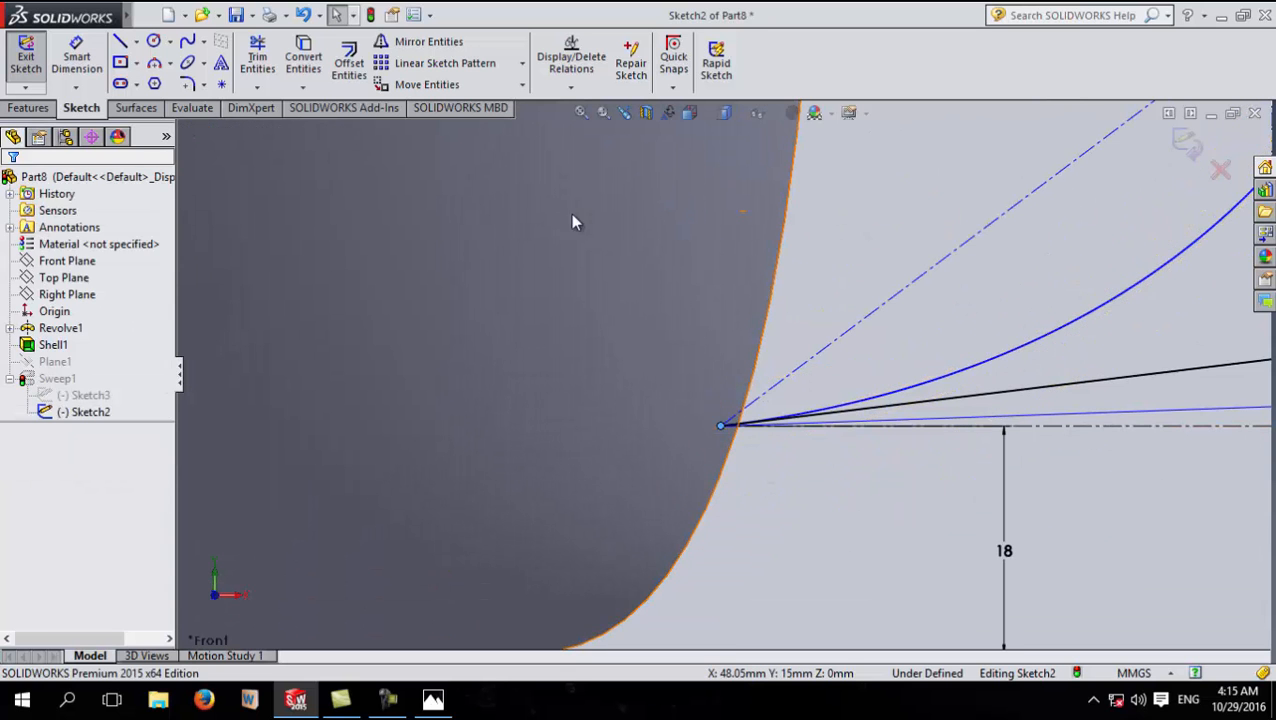
click(1183, 145)
Step: Check the handle's joints with the mug wall and hide the reference plane beside the handle
scroll(795, 397, up, 5)
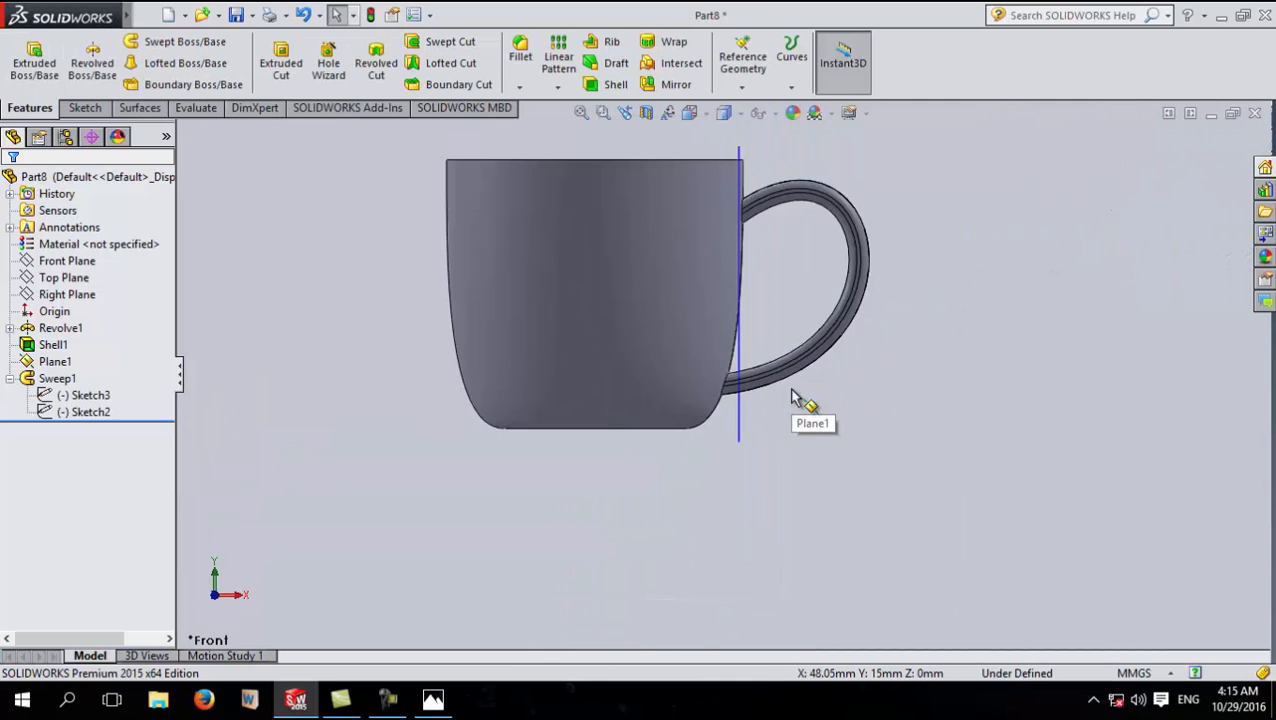
scroll(760, 380, up, 4)
scroll(746, 345, down, 8)
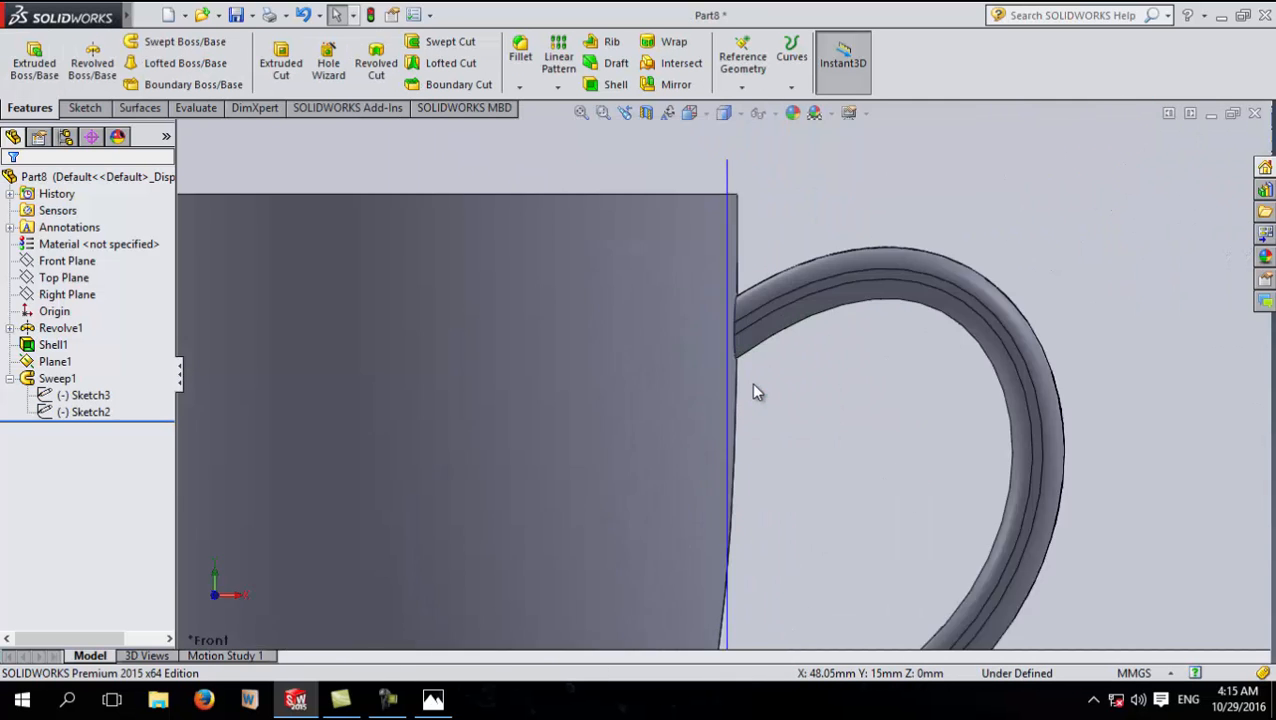
scroll(755, 388, down, 2)
scroll(740, 346, up, 5)
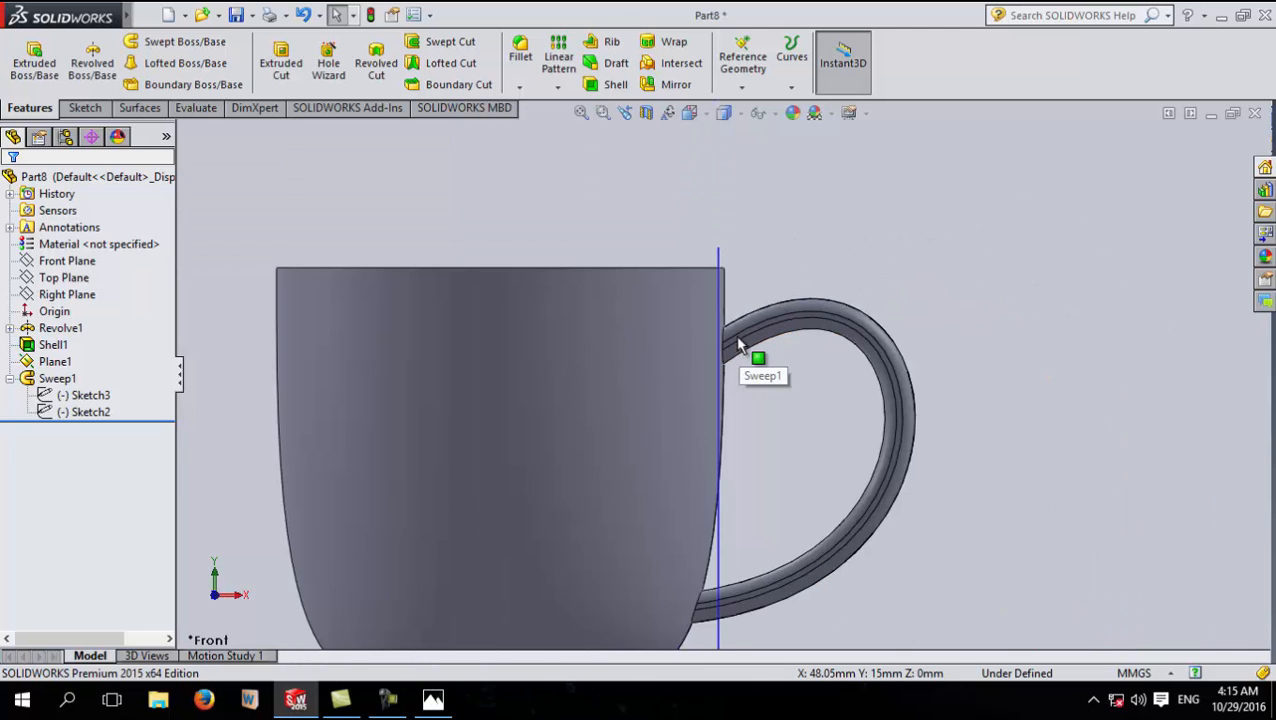
middle_drag(644, 276, 648, 313)
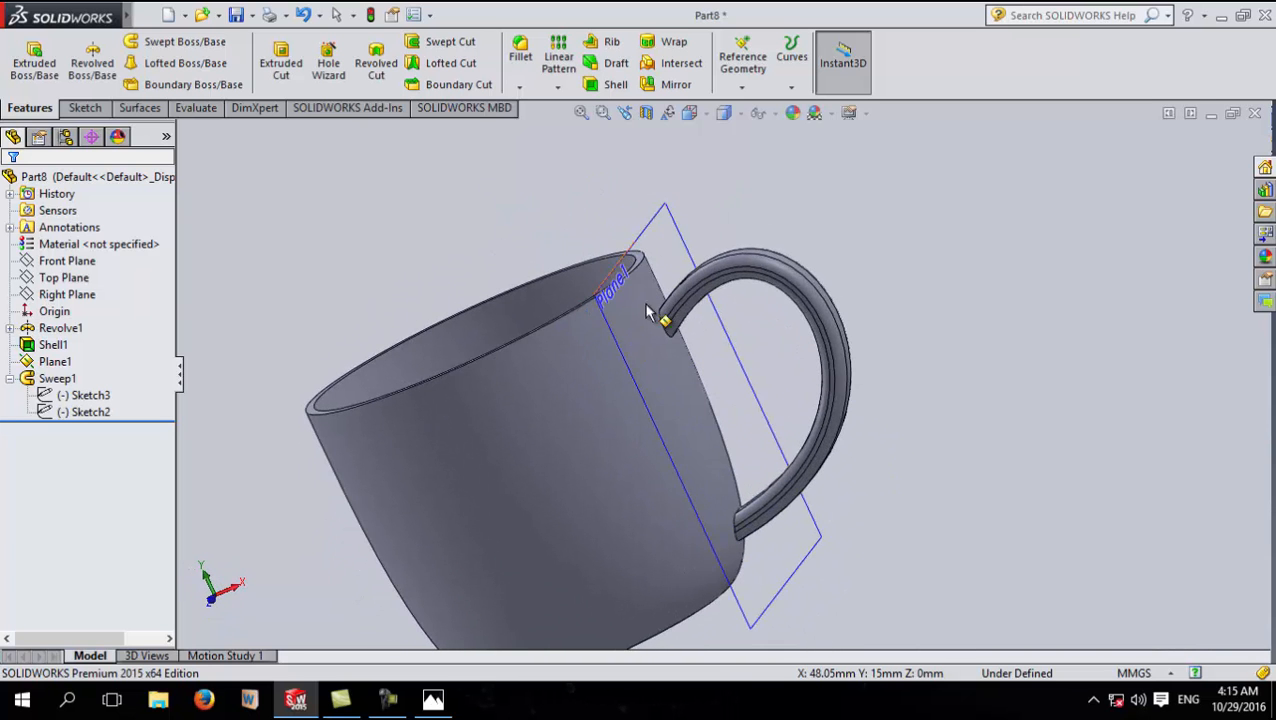
click(684, 250)
middle_drag(767, 180, 621, 184)
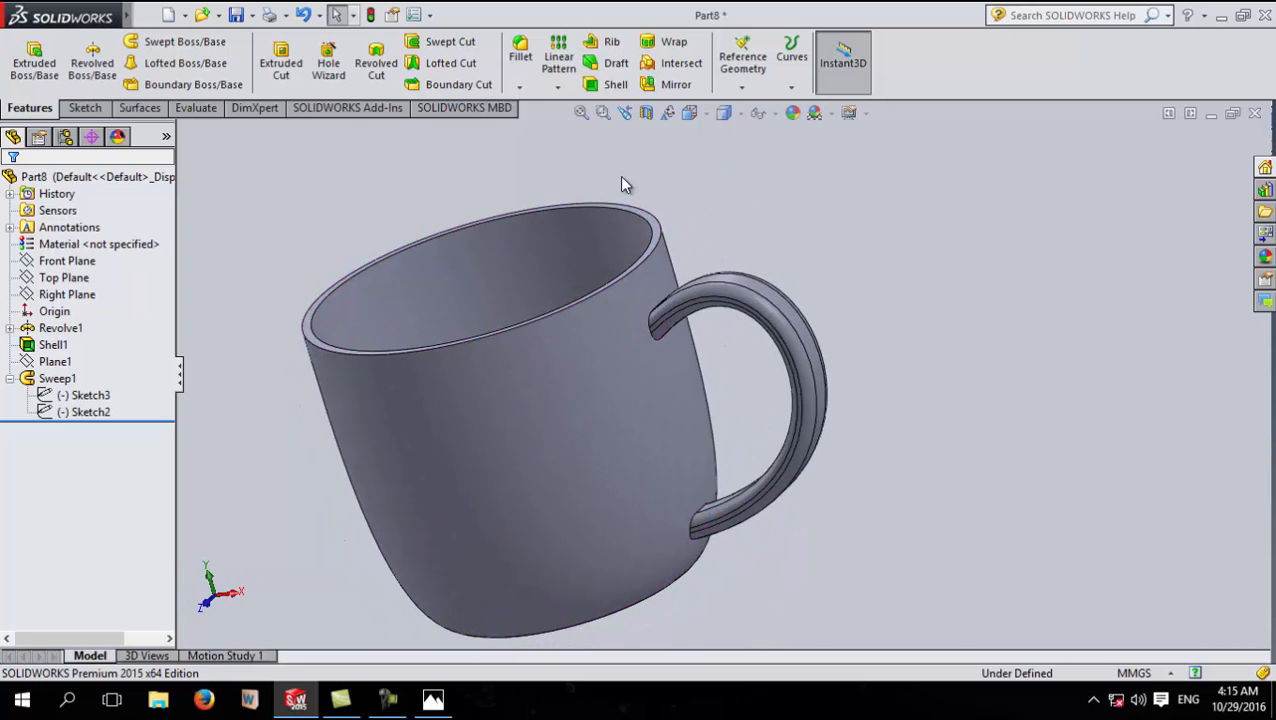
Step: Fillet the two edges where the handle's upper and lower ends meet the mug wall with a 4 mm radius
click(520, 50)
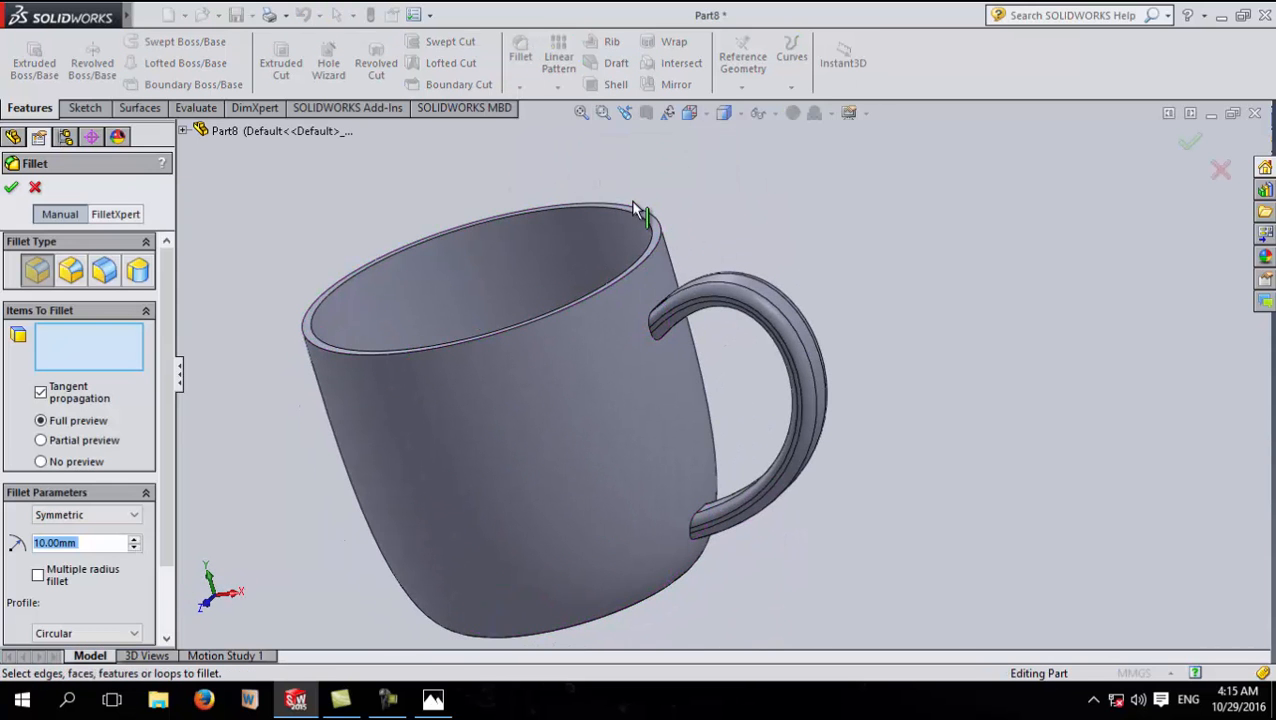
click(657, 336)
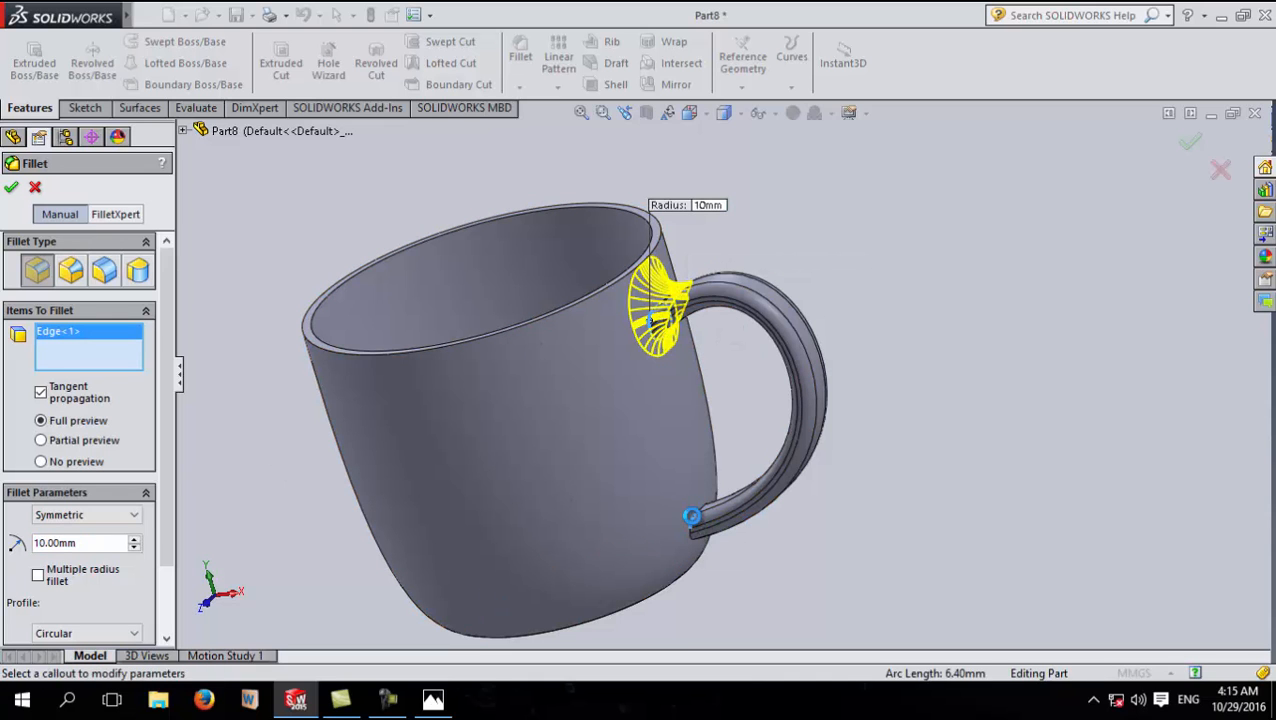
click(694, 524)
click(100, 542)
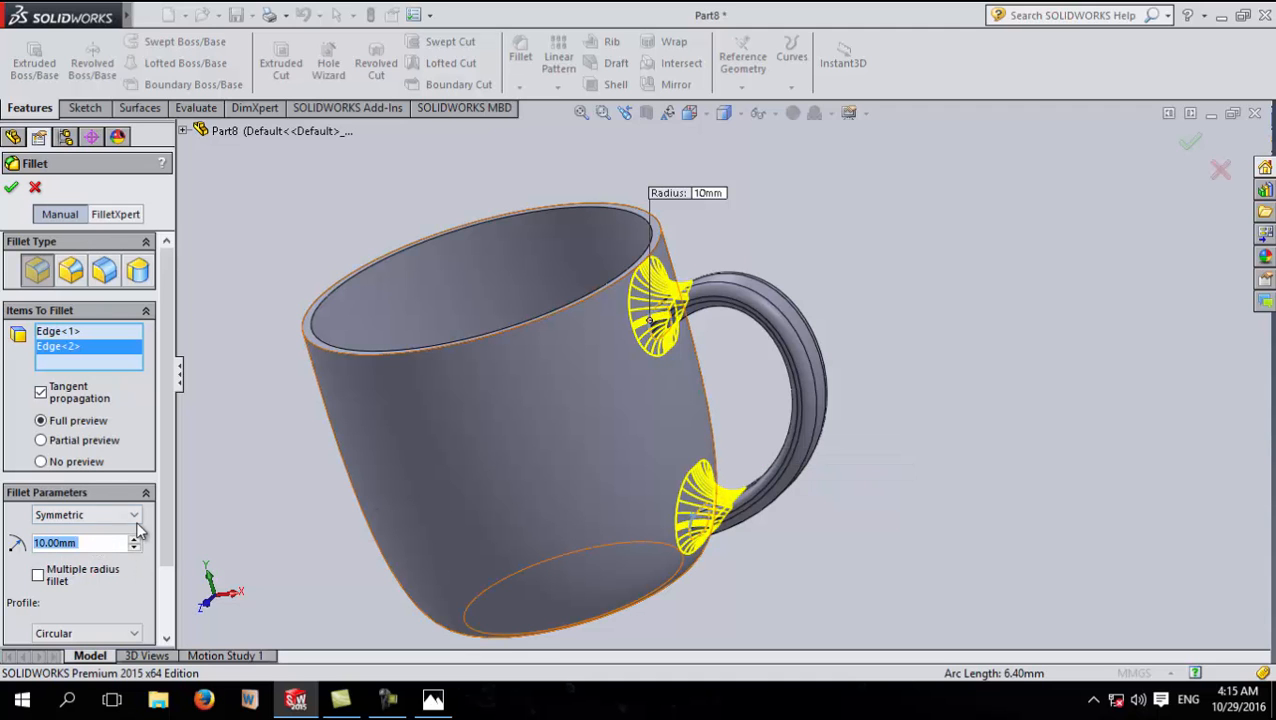
text(3)
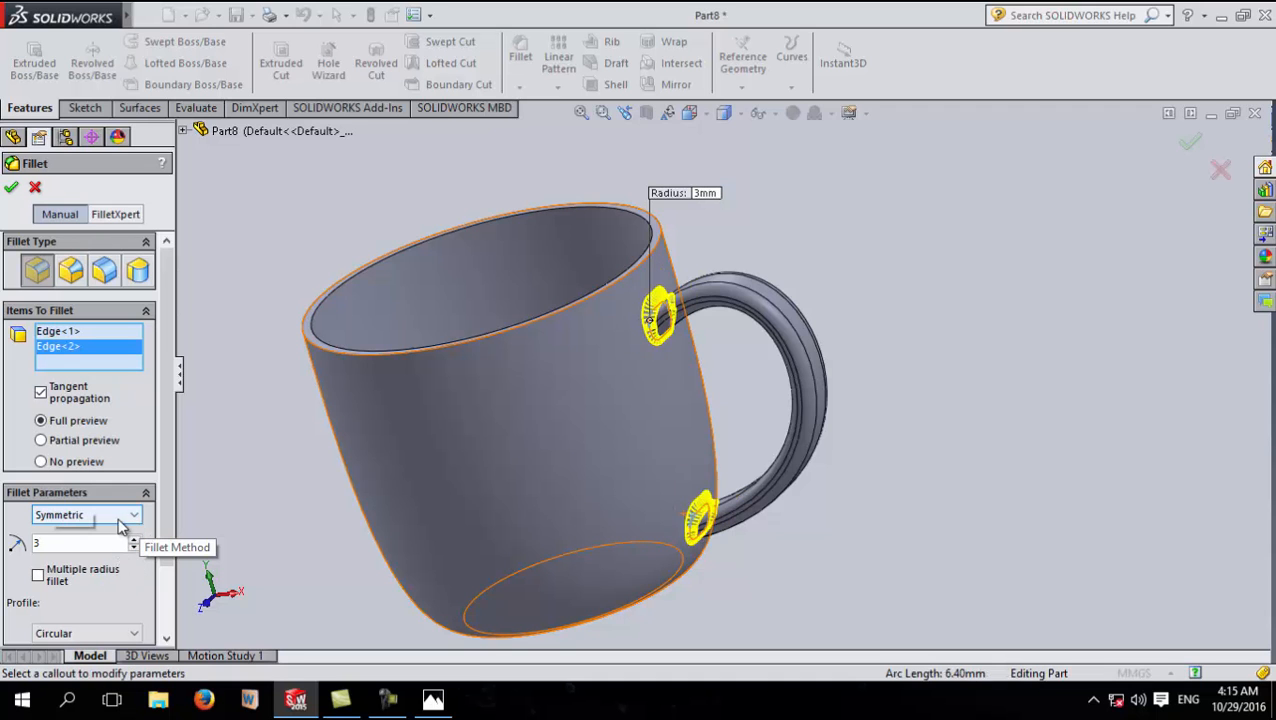
click(106, 546)
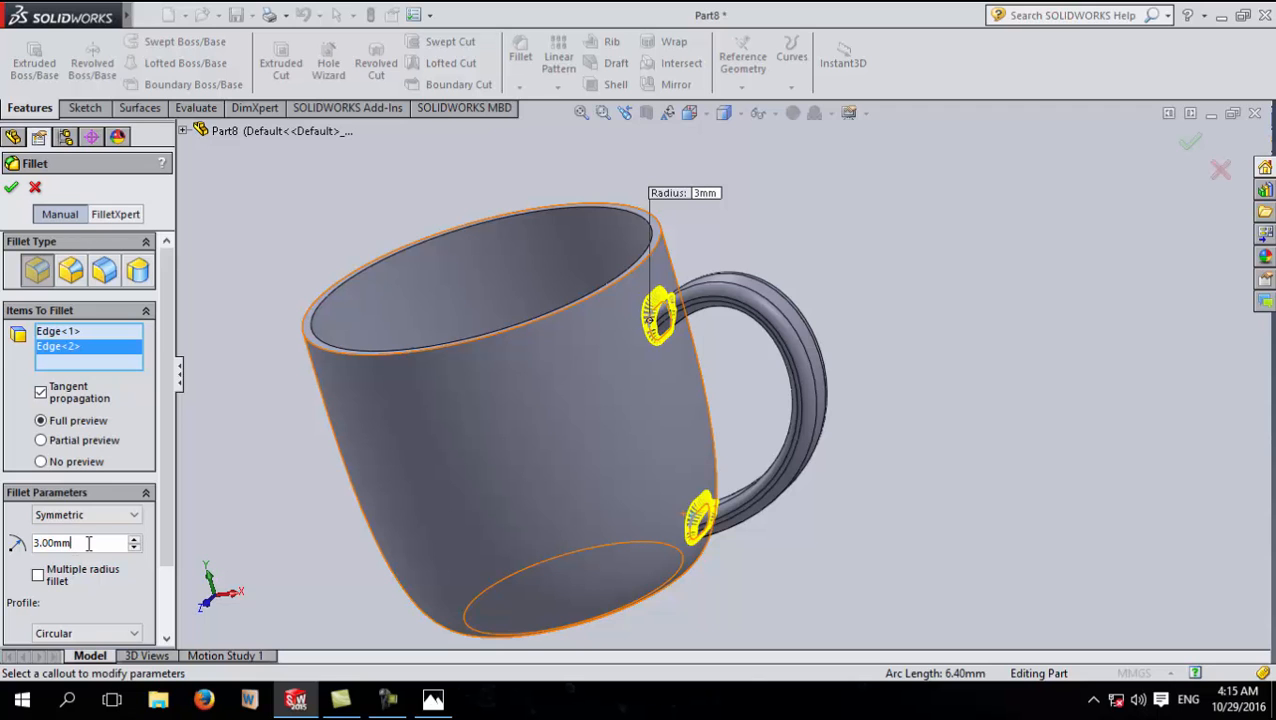
text(4)
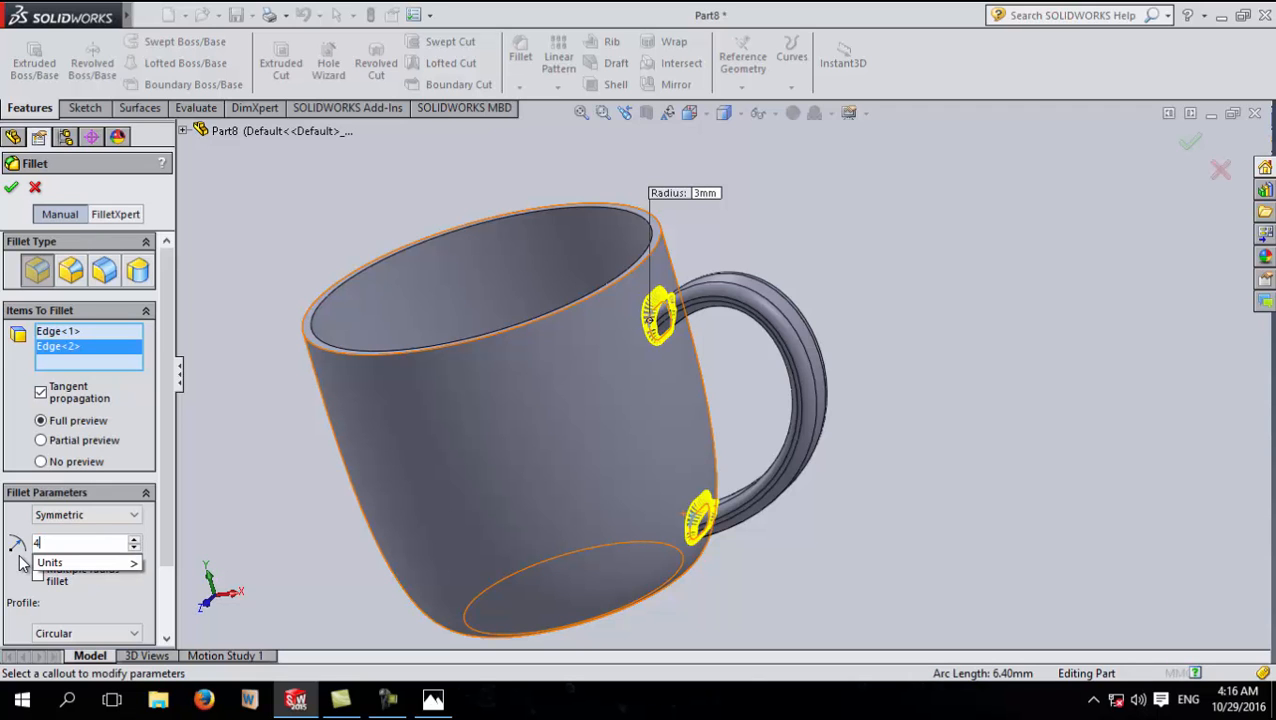
click(12, 189)
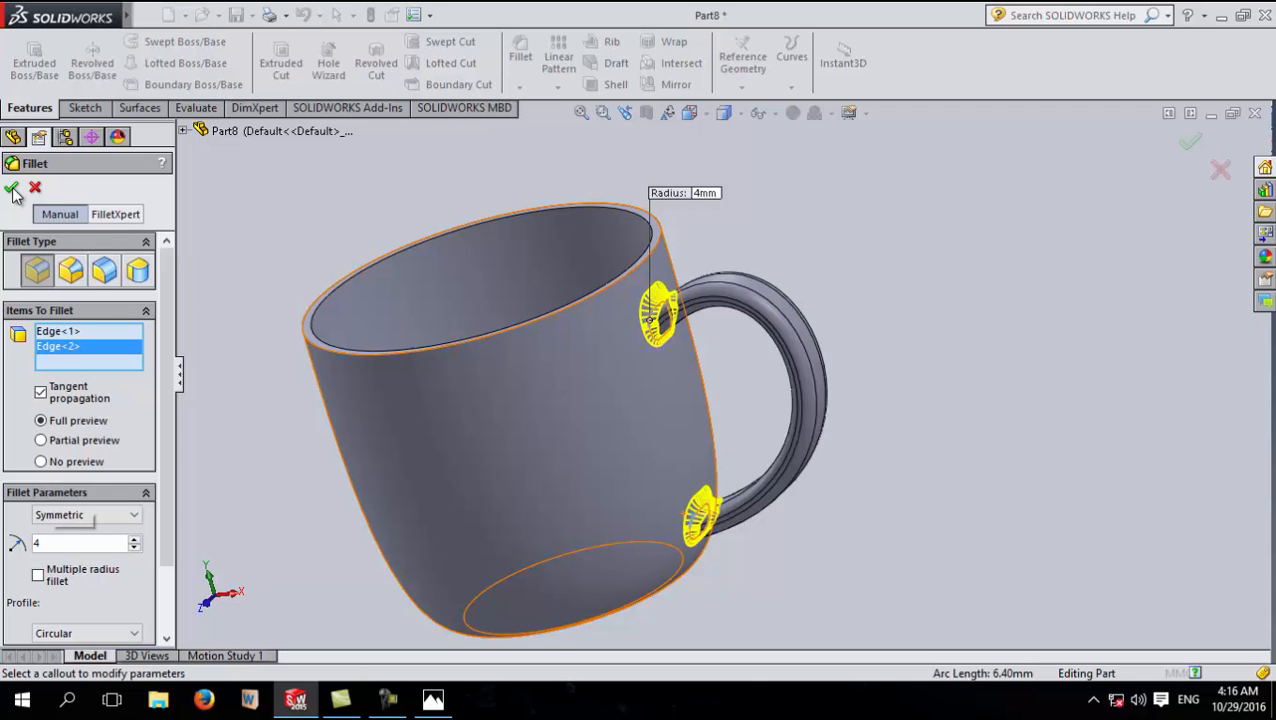
click(108, 541)
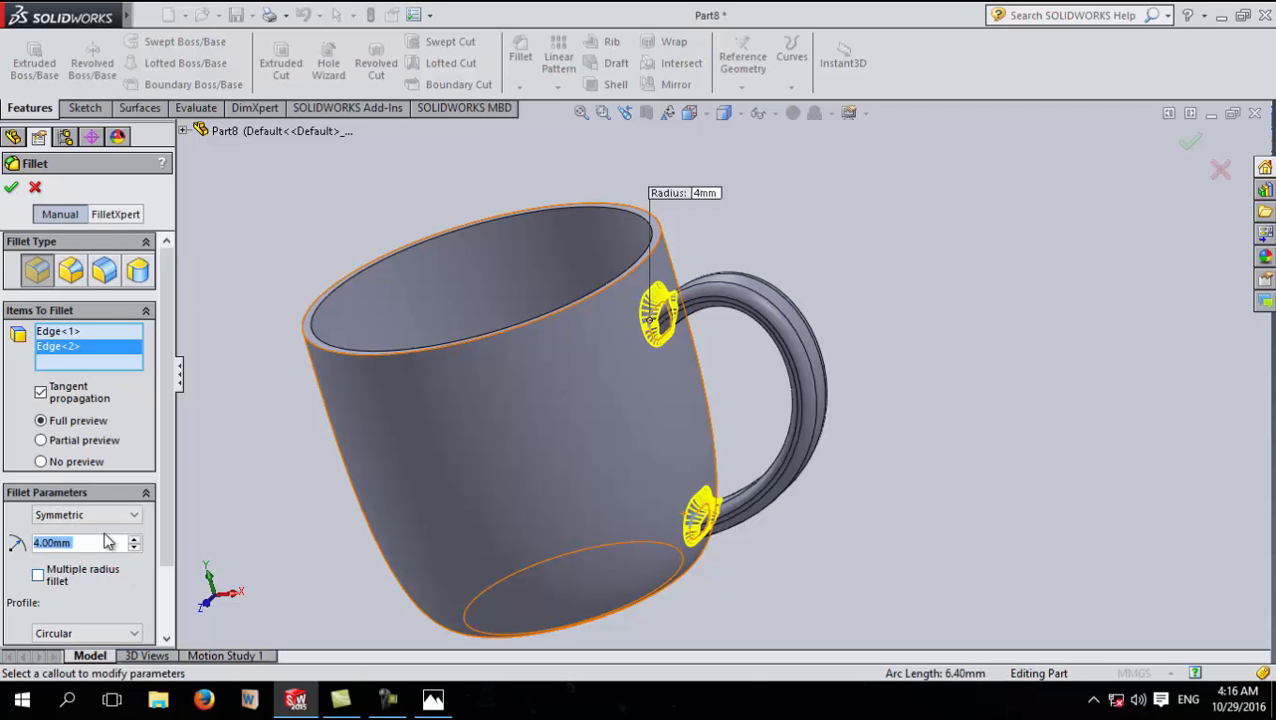
click(12, 189)
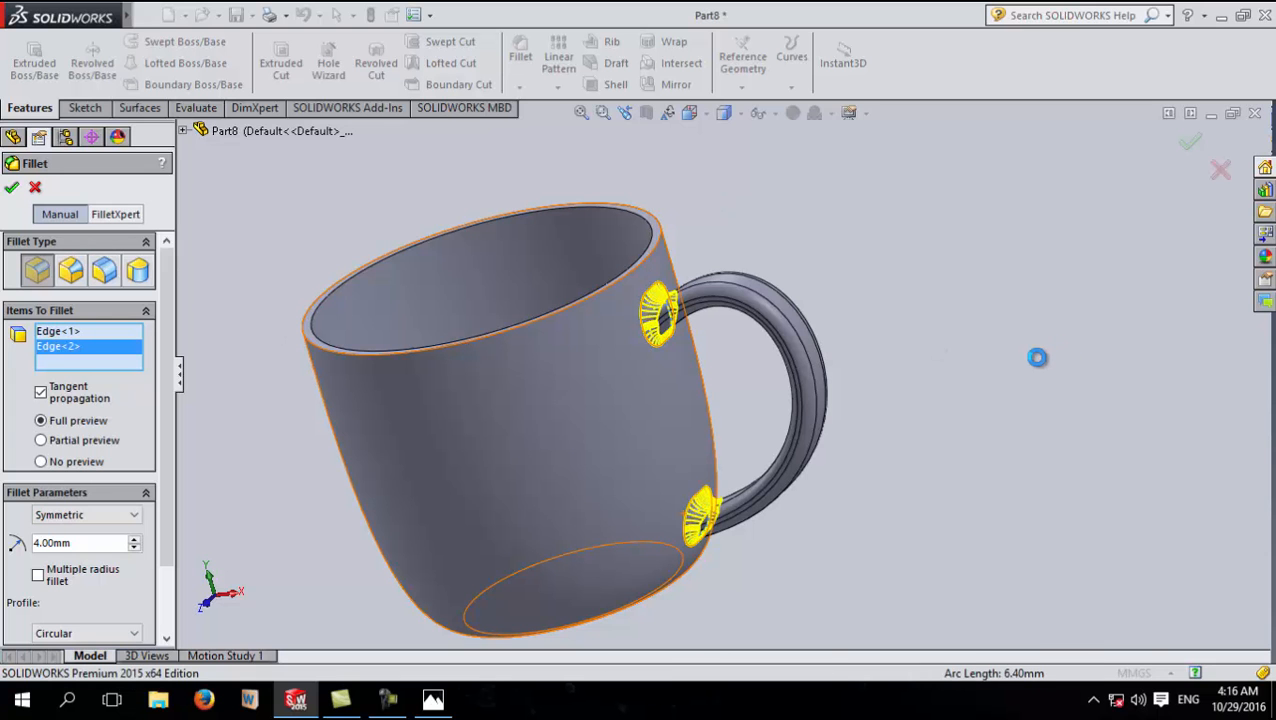
click(884, 449)
Step: Examine the filleted handle joints and the inside of the mug from several angles
middle_drag(919, 462, 923, 359)
middle_drag(918, 471, 1003, 447)
mouse_move(1016, 336)
middle_down()
mouse_move(1035, 453)
mouse_move(1020, 464)
mouse_move(1003, 242)
mouse_move(854, 194)
mouse_move(926, 195)
mouse_move(1025, 347)
mouse_move(974, 265)
mouse_move(1017, 339)
mouse_move(1006, 354)
middle_up()
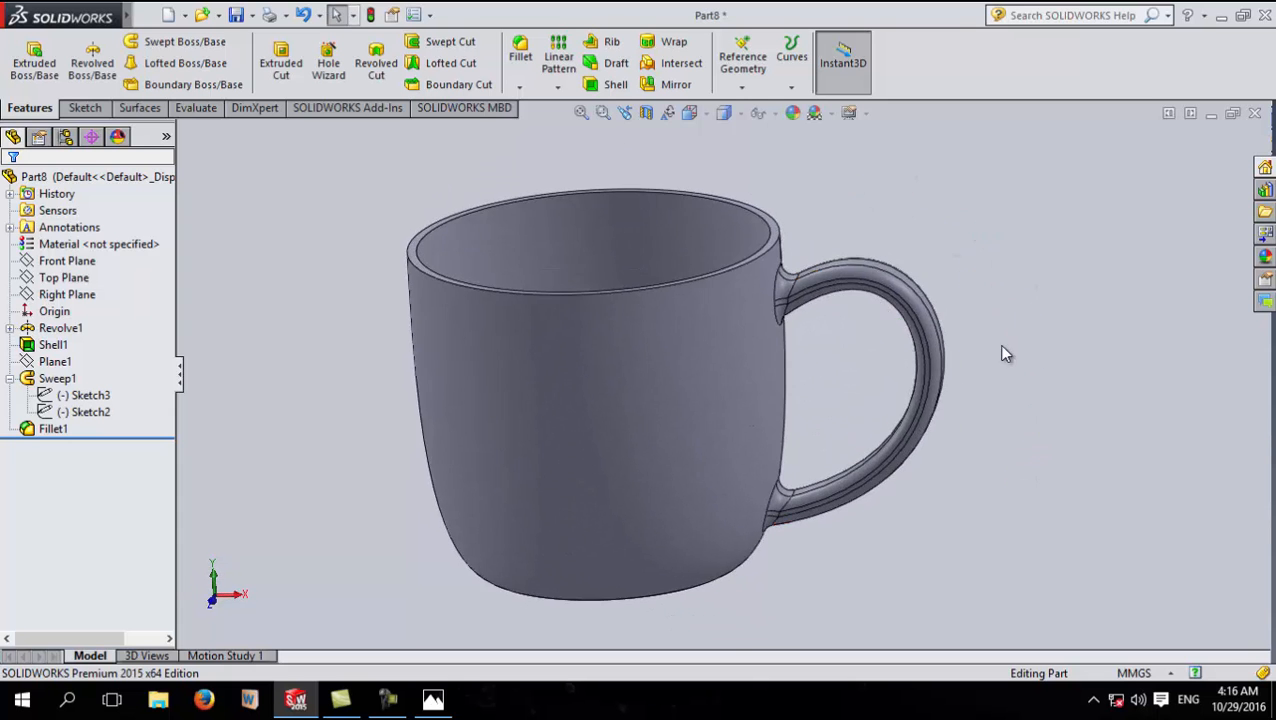
middle_drag(915, 278, 928, 343)
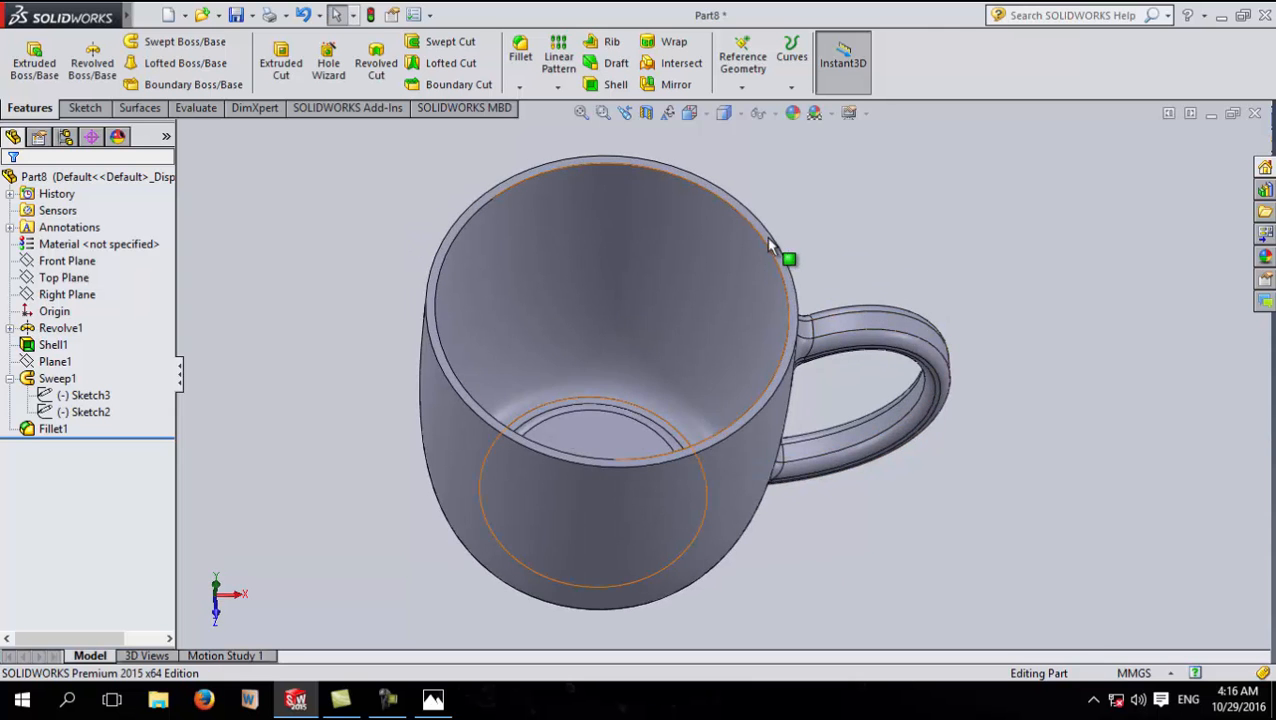
scroll(766, 240, down, 3)
scroll(852, 361, up, 5)
scroll(856, 500, down, 2)
middle_drag(855, 506, 848, 316)
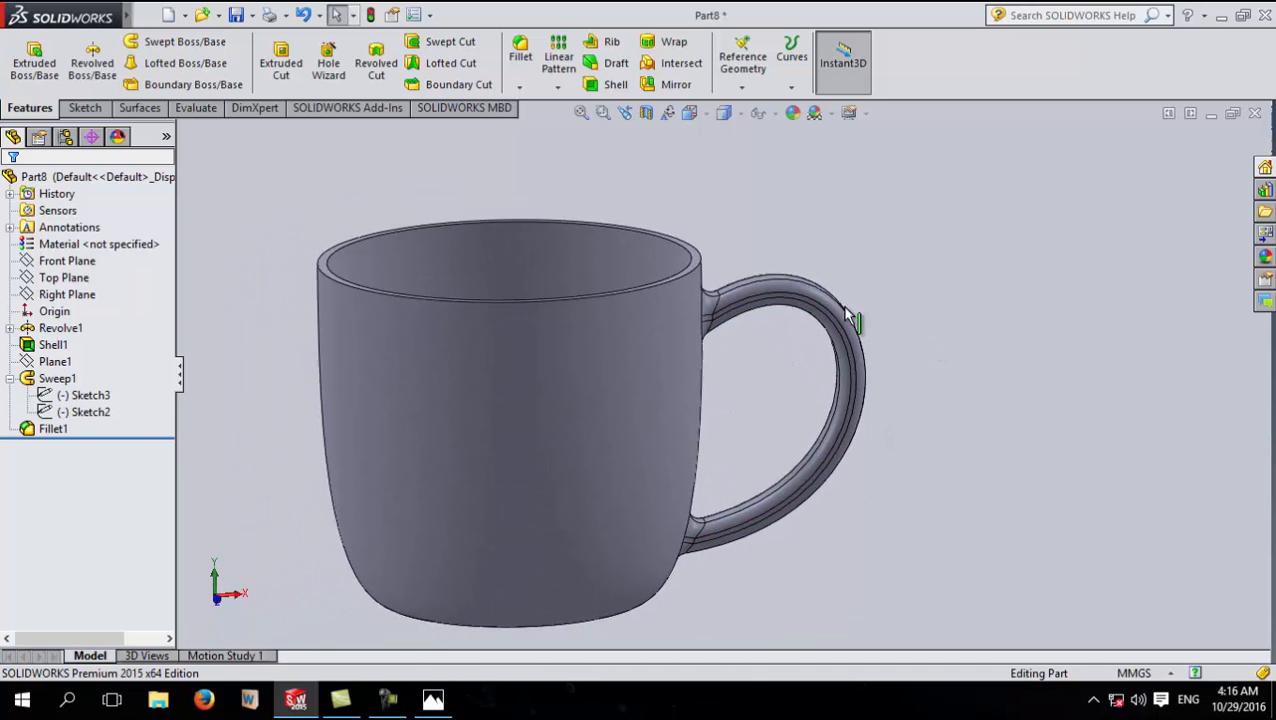
Step: Start a new fillet and set its type to Full Round Fillet
click(524, 52)
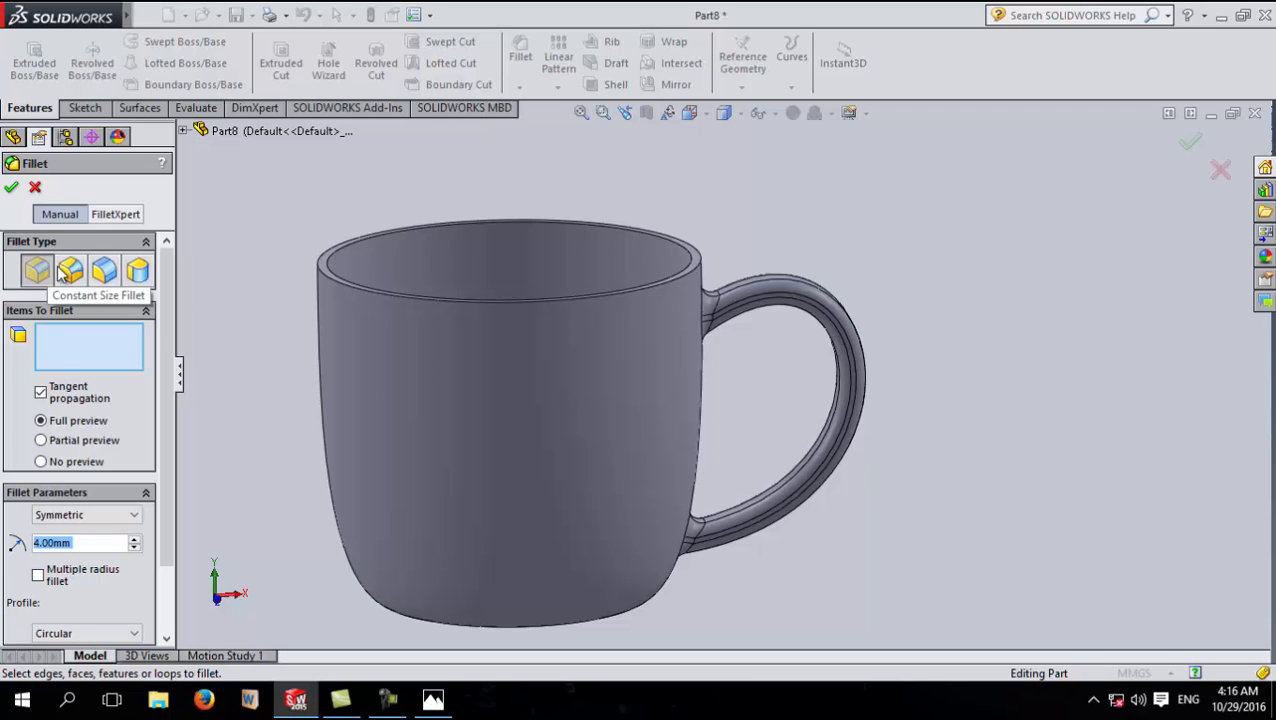
click(138, 272)
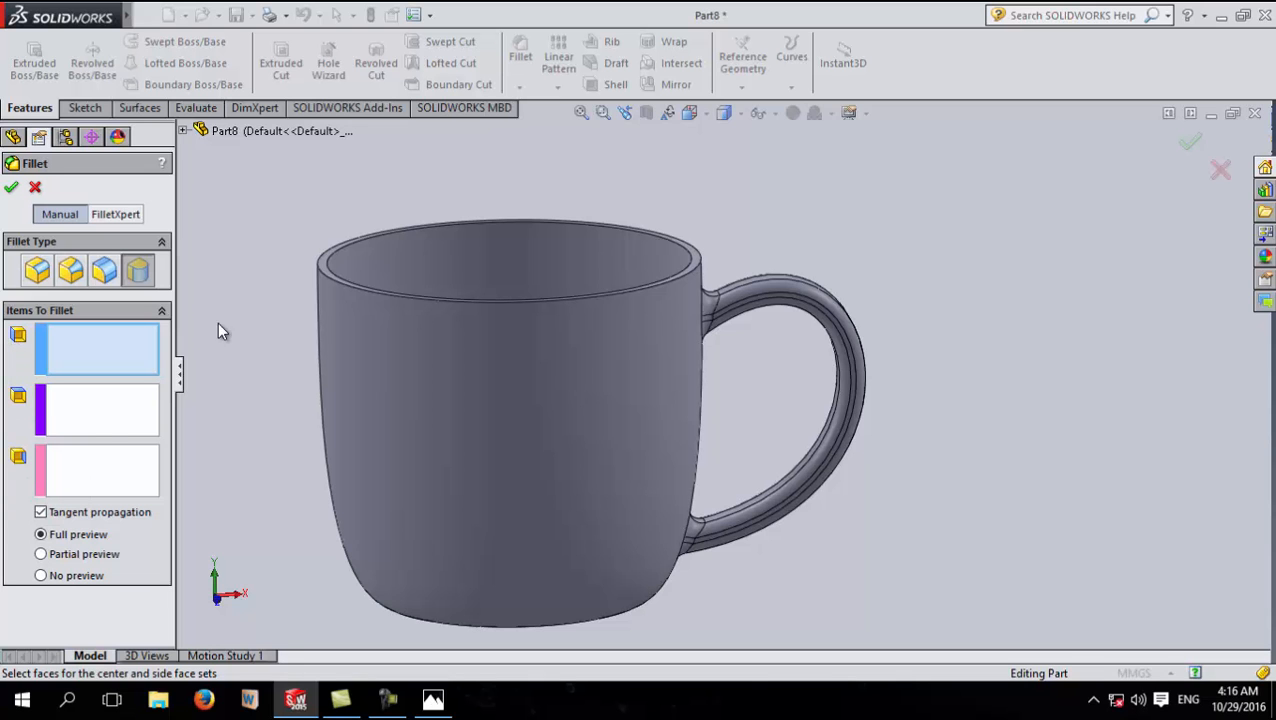
mouse_move(269, 277)
middle_down()
mouse_move(270, 319)
mouse_move(268, 262)
middle_up()
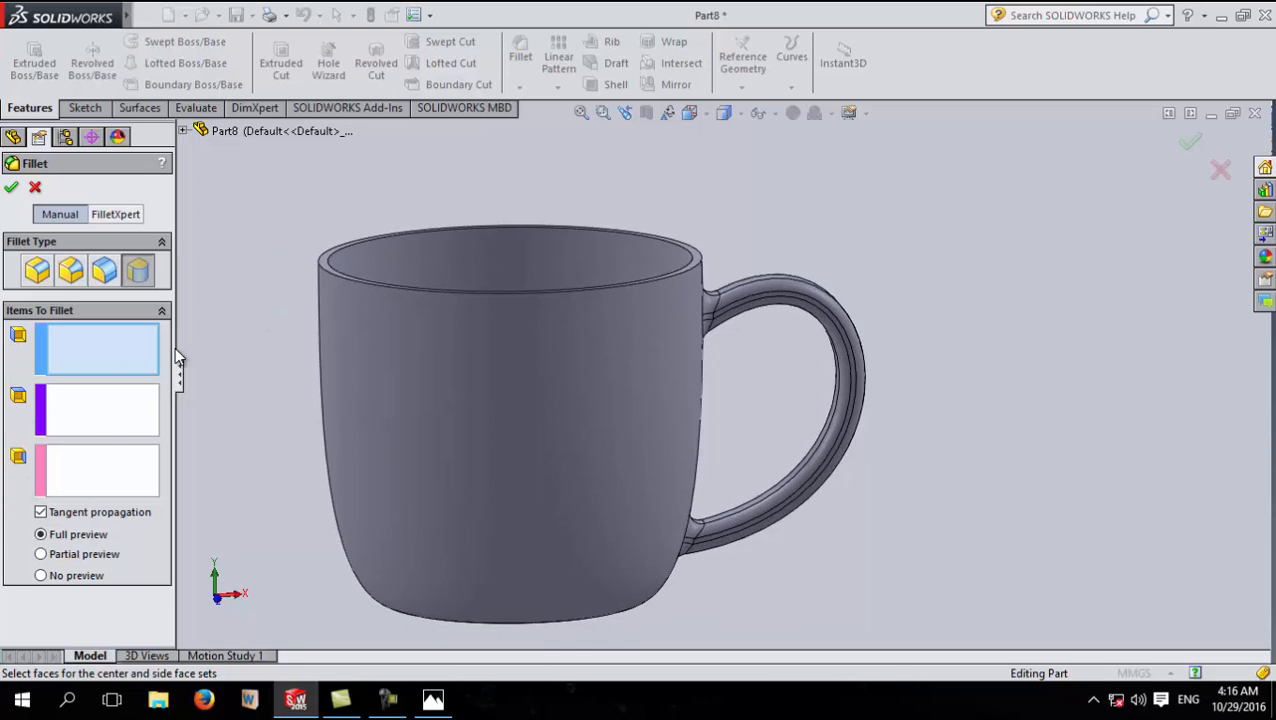
click(438, 395)
middle_drag(228, 228, 232, 333)
scroll(400, 443, up, 2)
scroll(425, 412, down, 1)
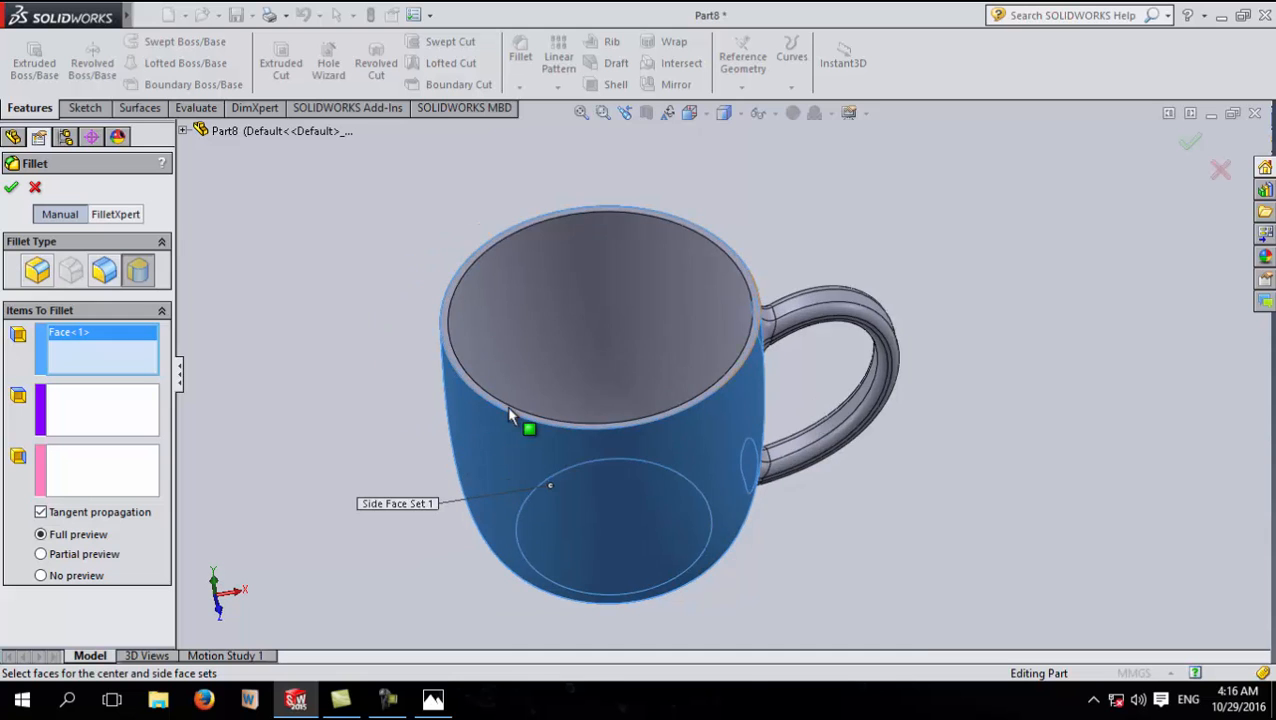
scroll(506, 406, down, 3)
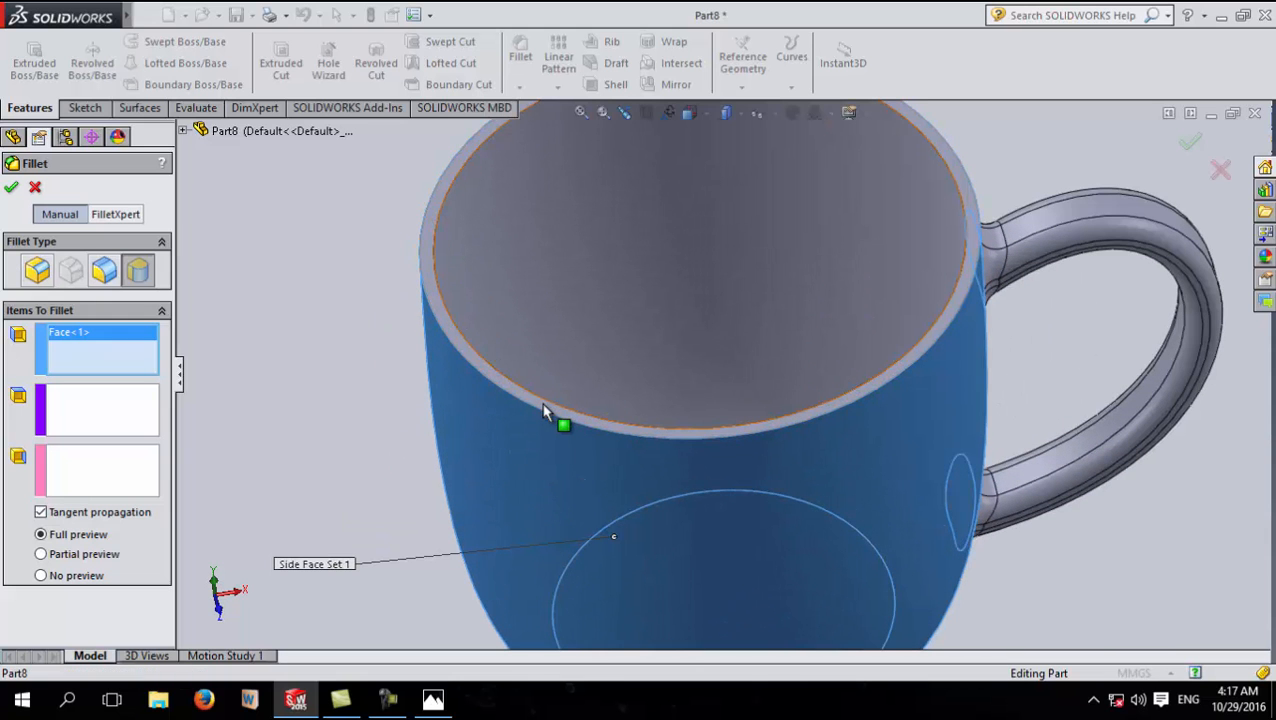
click(543, 410)
middle_drag(353, 350, 489, 365)
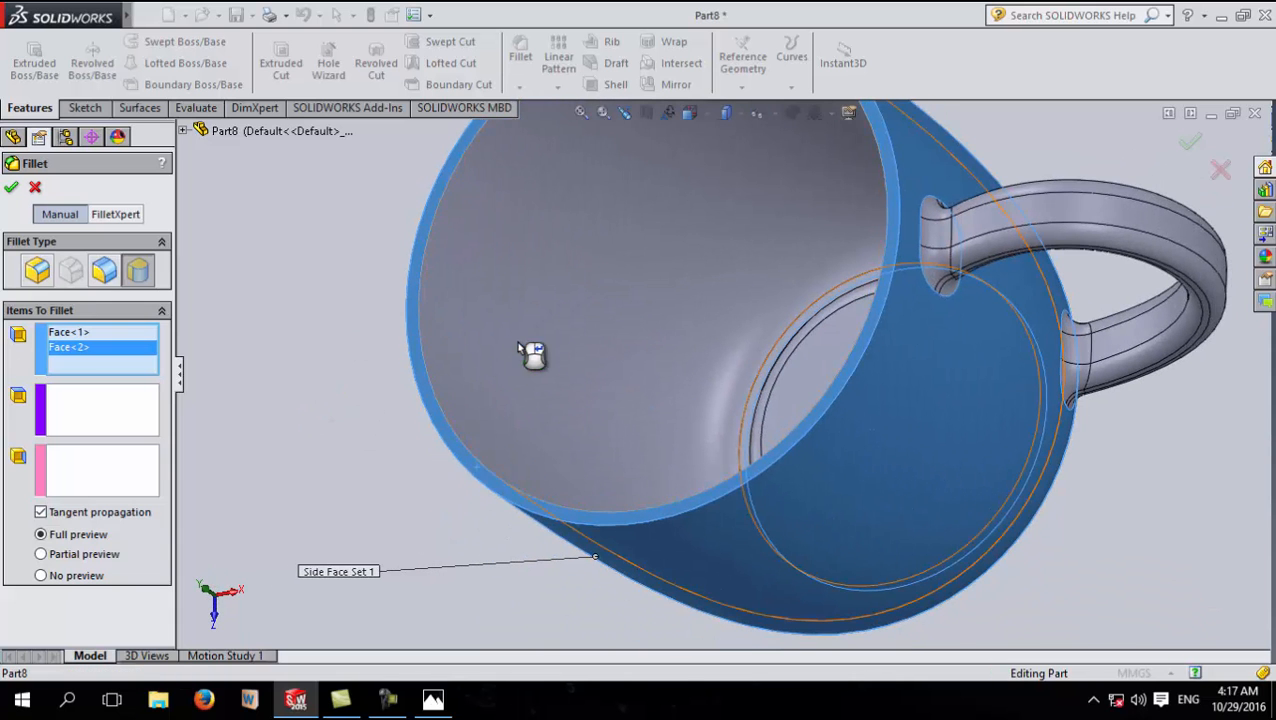
click(517, 342)
middle_drag(306, 457, 372, 352)
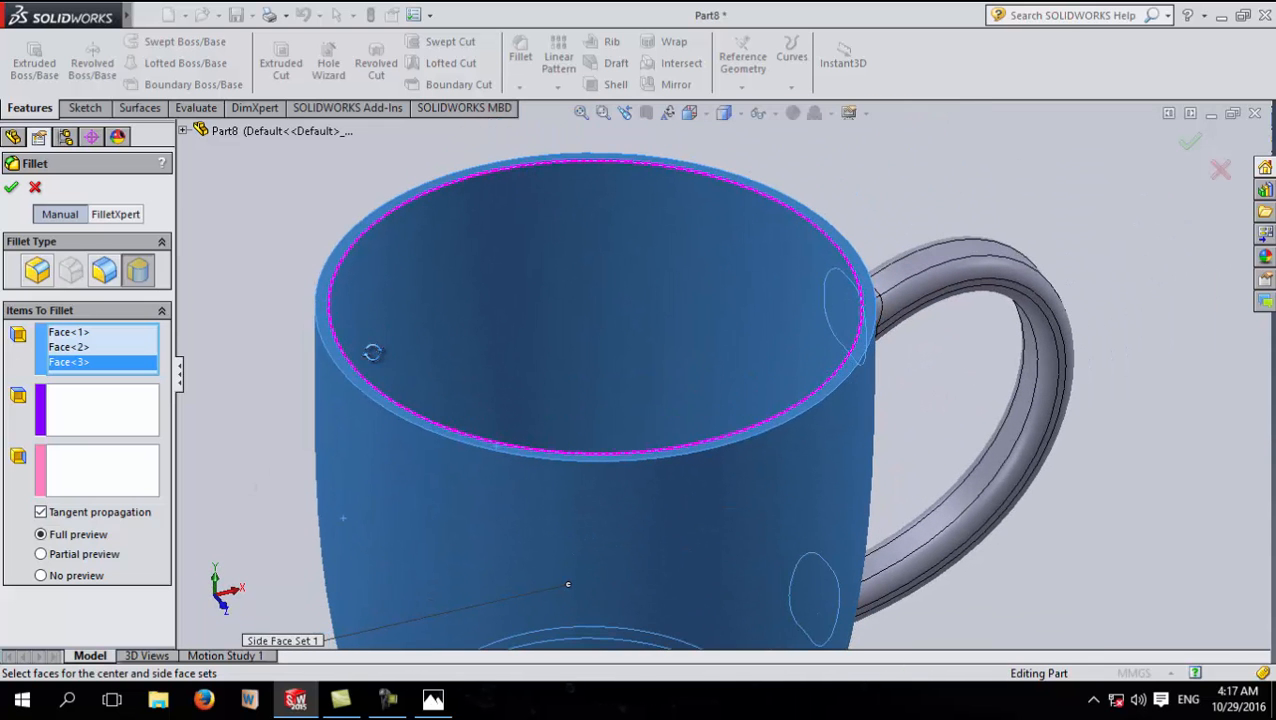
right_click(121, 347)
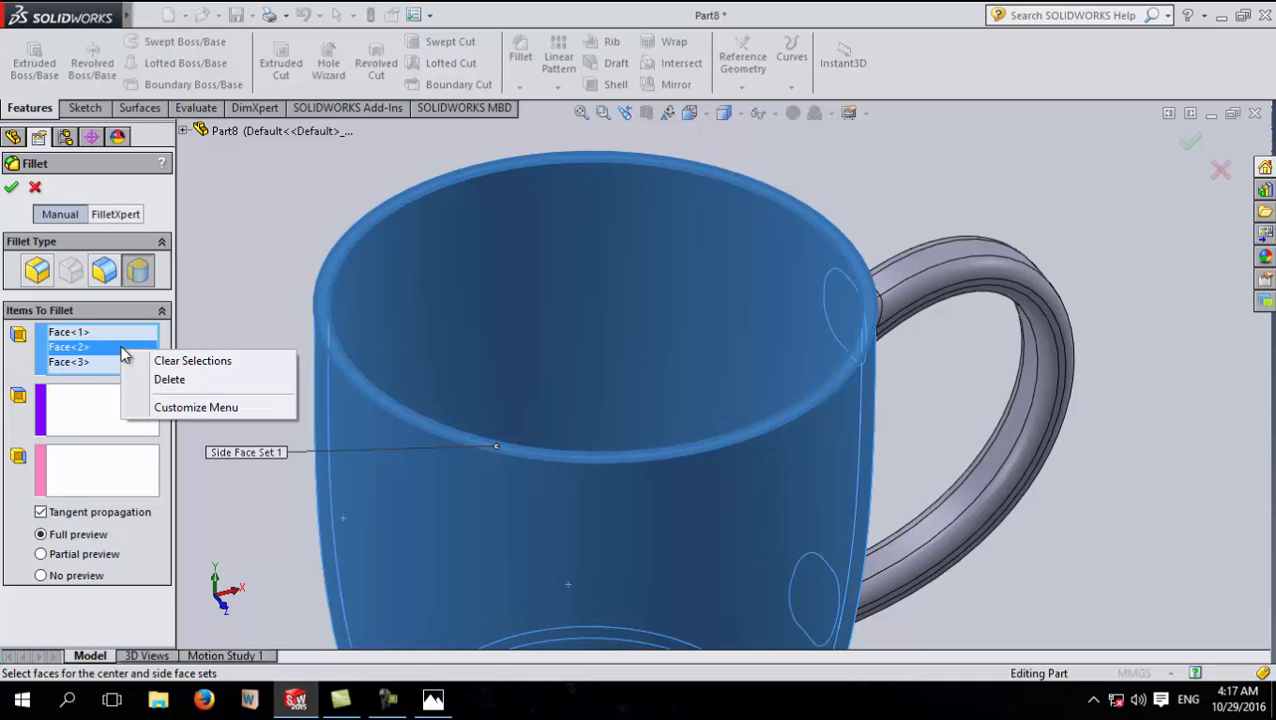
click(190, 359)
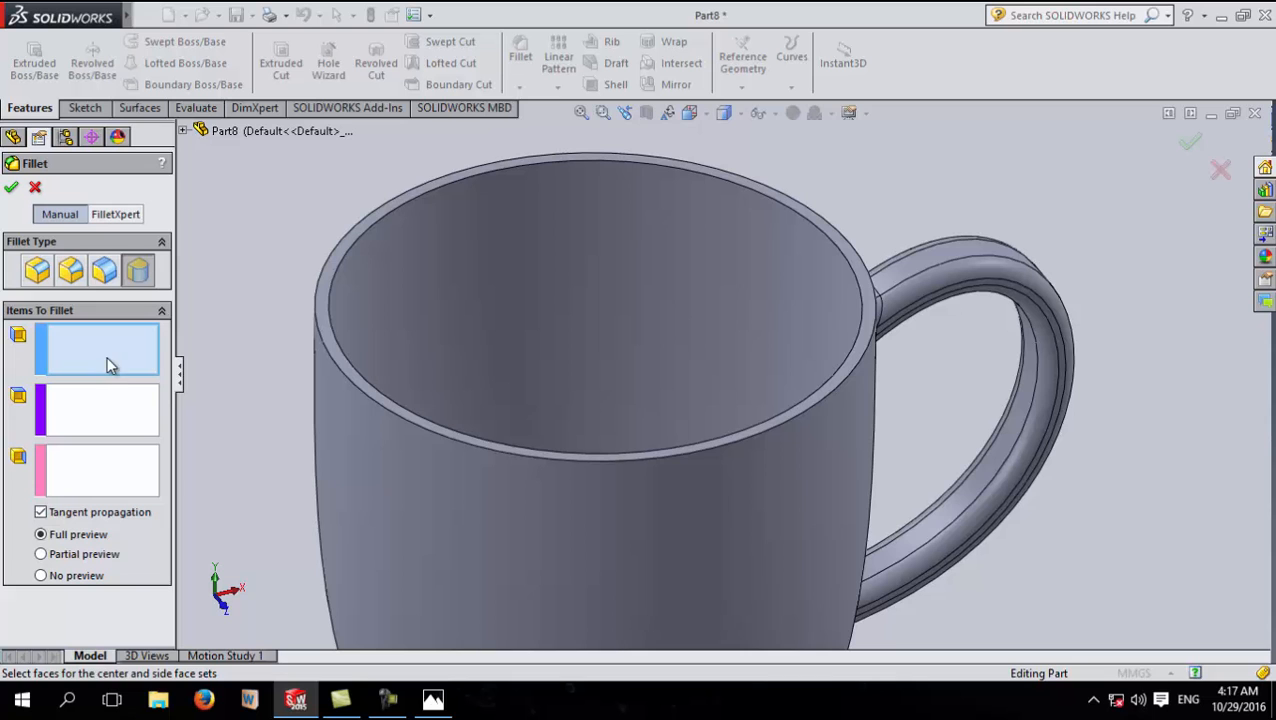
Step: Round the mug's rim with a full round fillet, using the outer wall and inner wall as side faces and the rim as center face
click(359, 461)
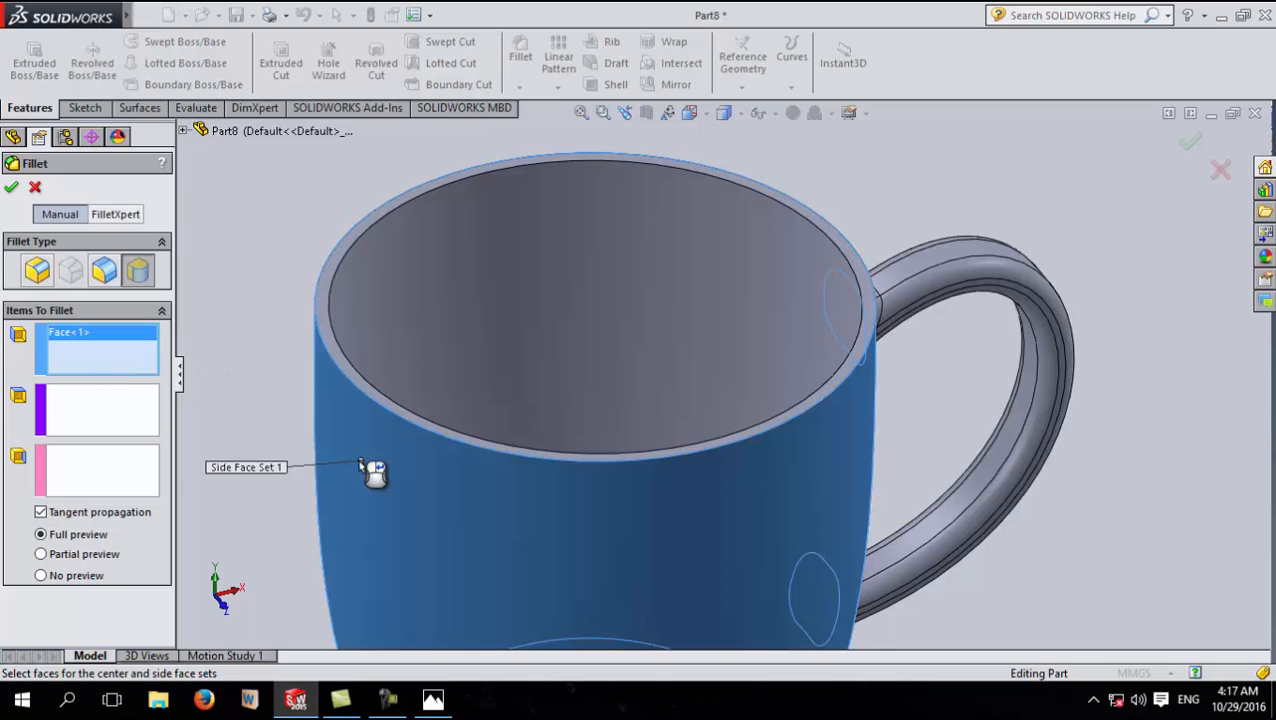
click(112, 418)
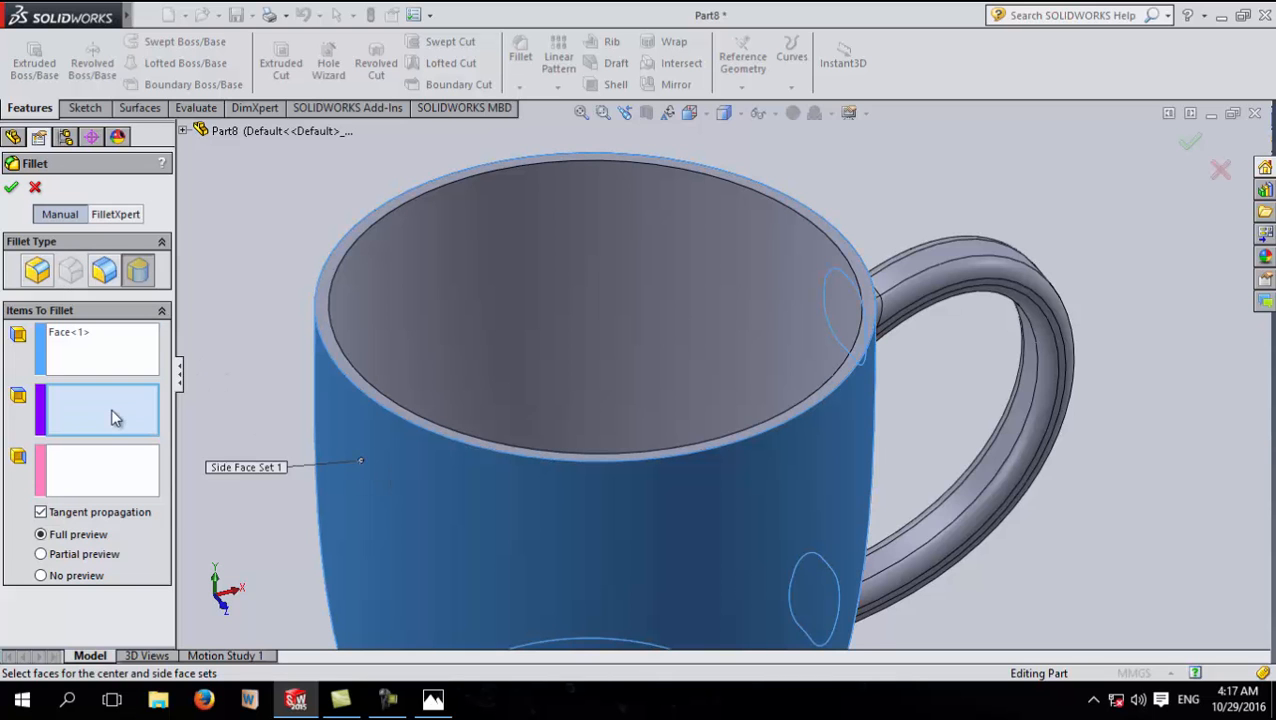
click(335, 354)
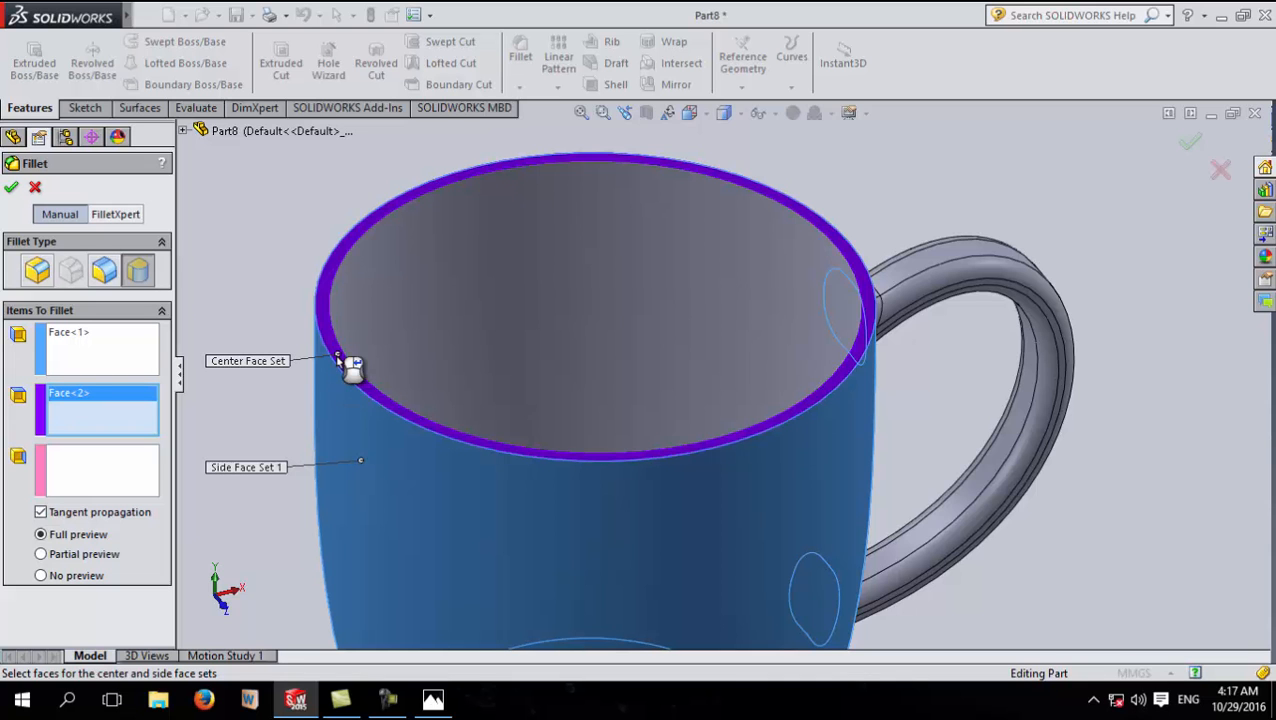
click(71, 468)
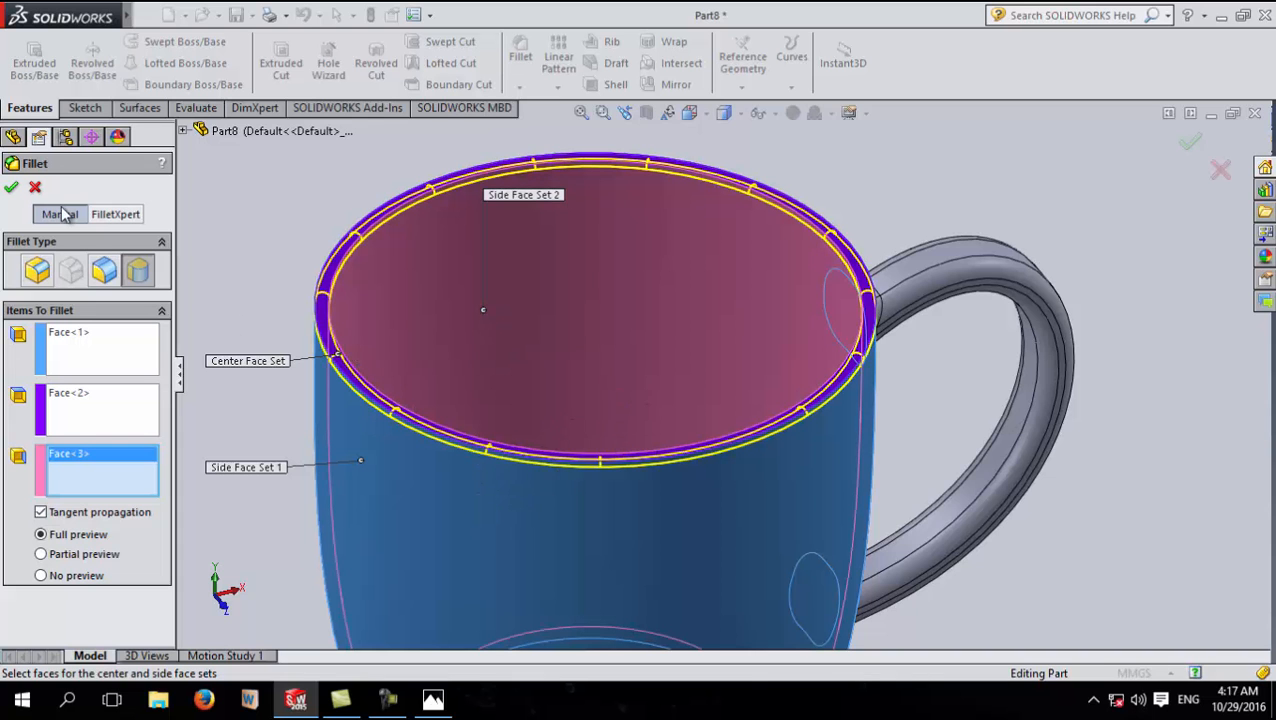
click(11, 187)
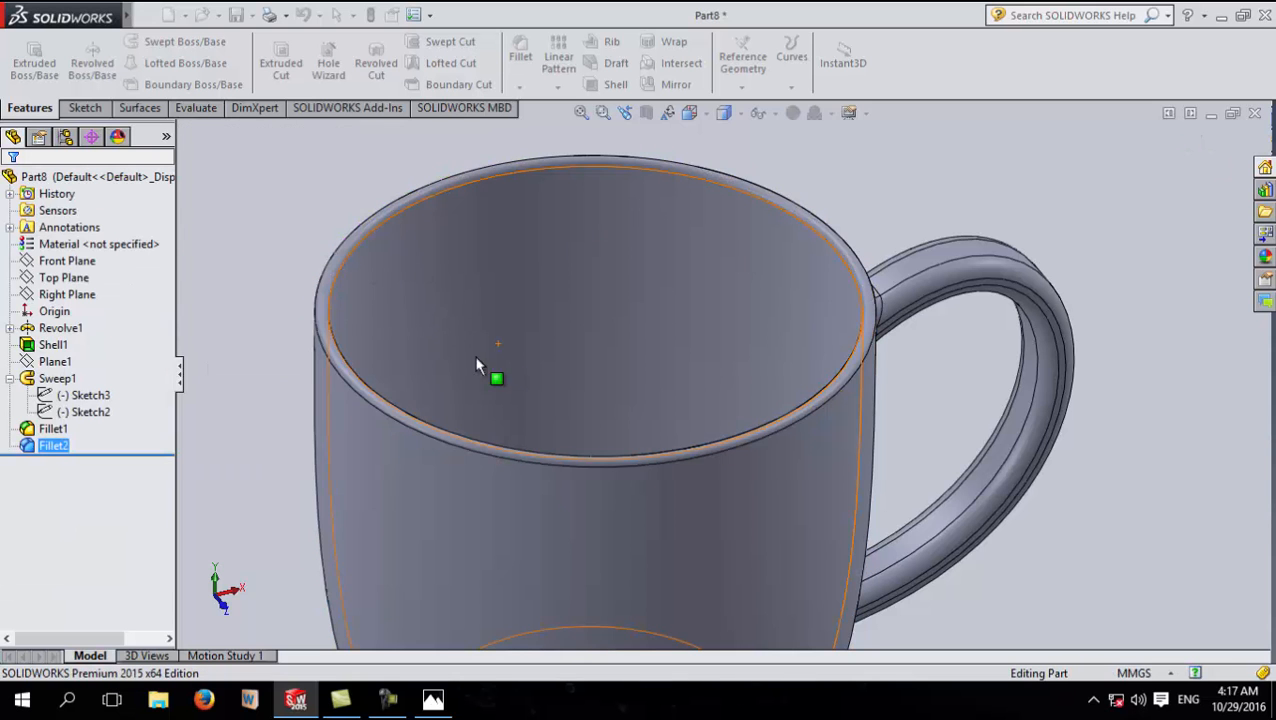
Step: Examine the rounded rim up close, the mug's overall shape and its underside
mouse_move(244, 434)
middle_down()
mouse_move(273, 382)
mouse_move(276, 421)
mouse_move(253, 430)
middle_up()
scroll(365, 396, down, 2)
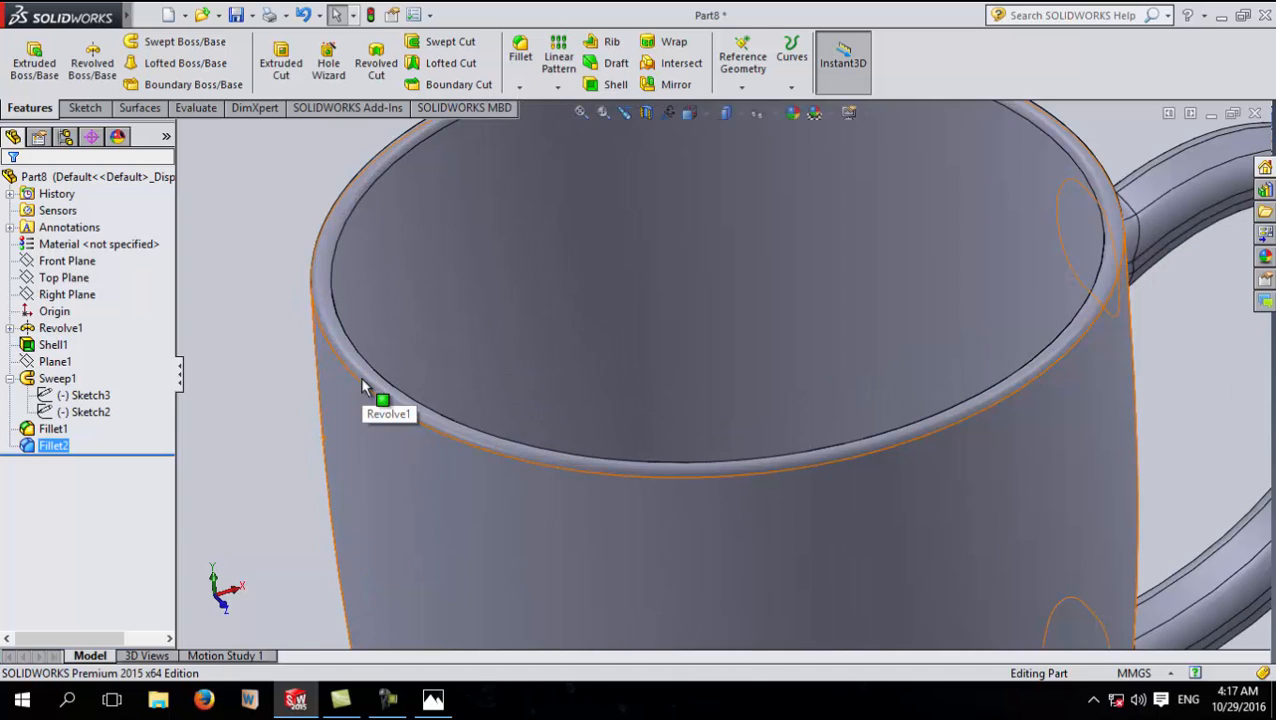
scroll(364, 383, down, 1)
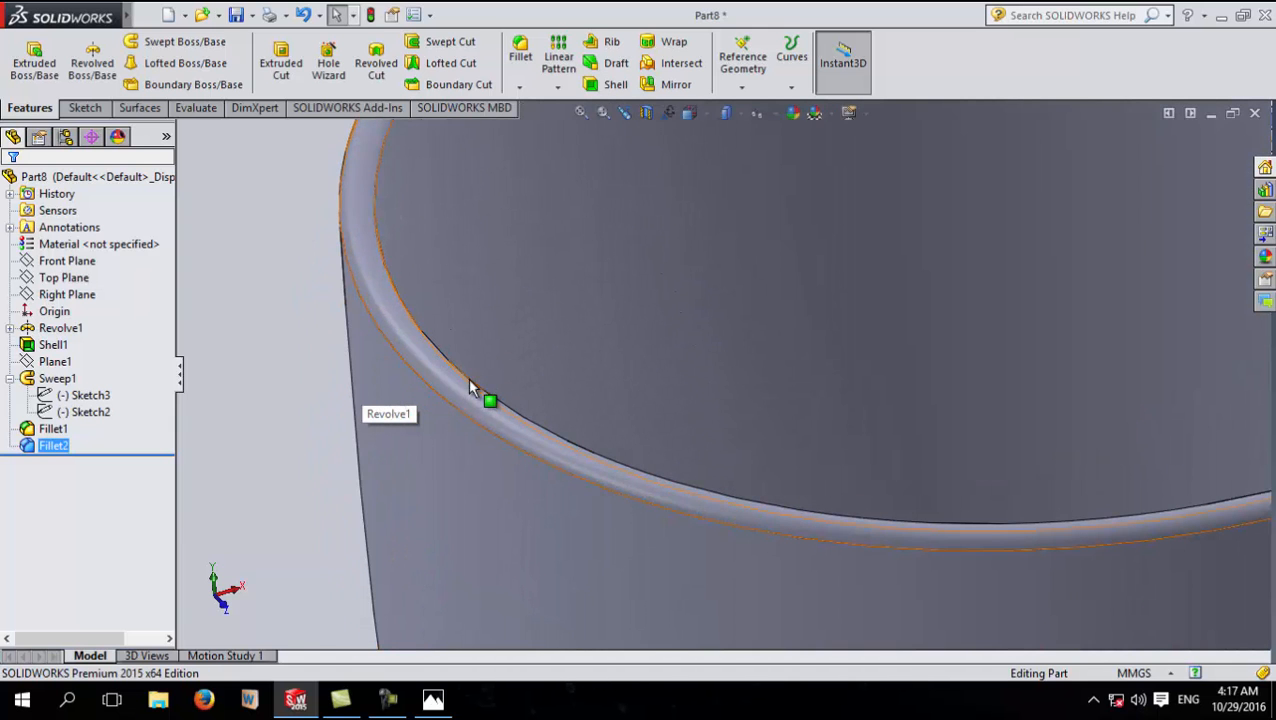
scroll(469, 379, up, 1)
scroll(470, 387, up, 3)
scroll(620, 395, up, 2)
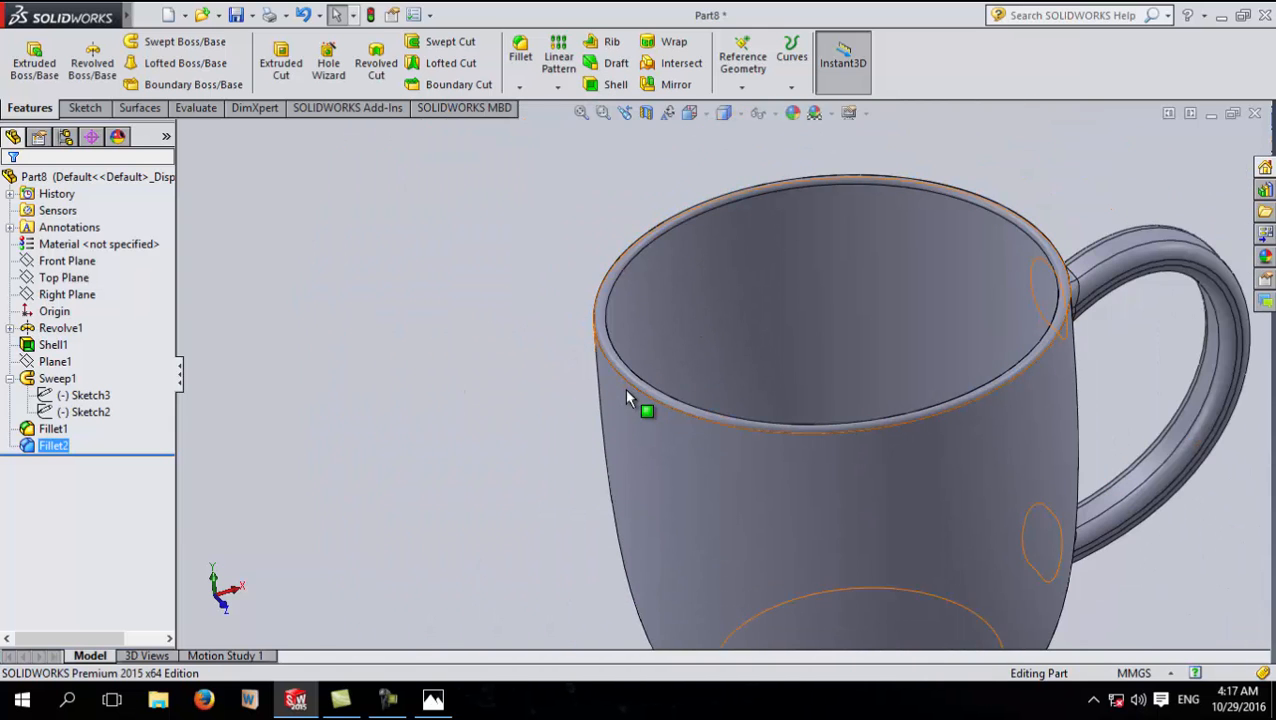
scroll(620, 395, up, 2)
middle_drag(627, 399, 584, 382)
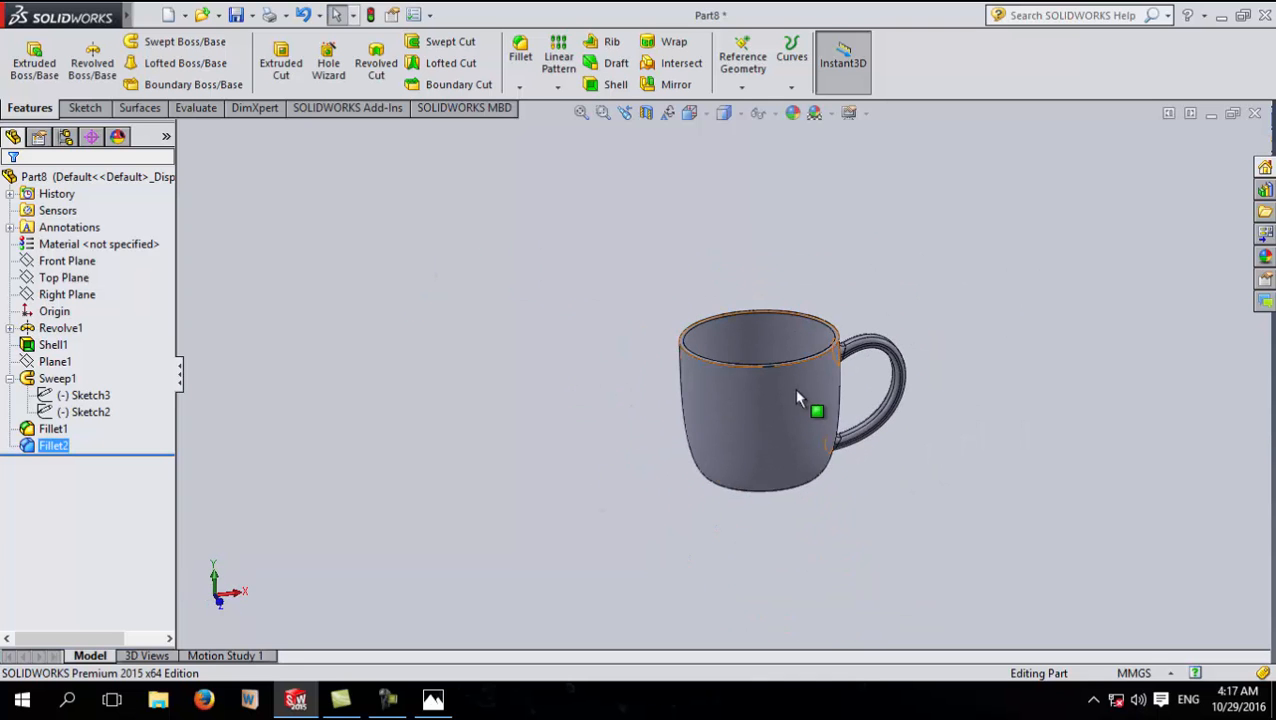
scroll(852, 405, down, 5)
middle_drag(843, 535, 965, 414)
middle_drag(960, 255, 886, 248)
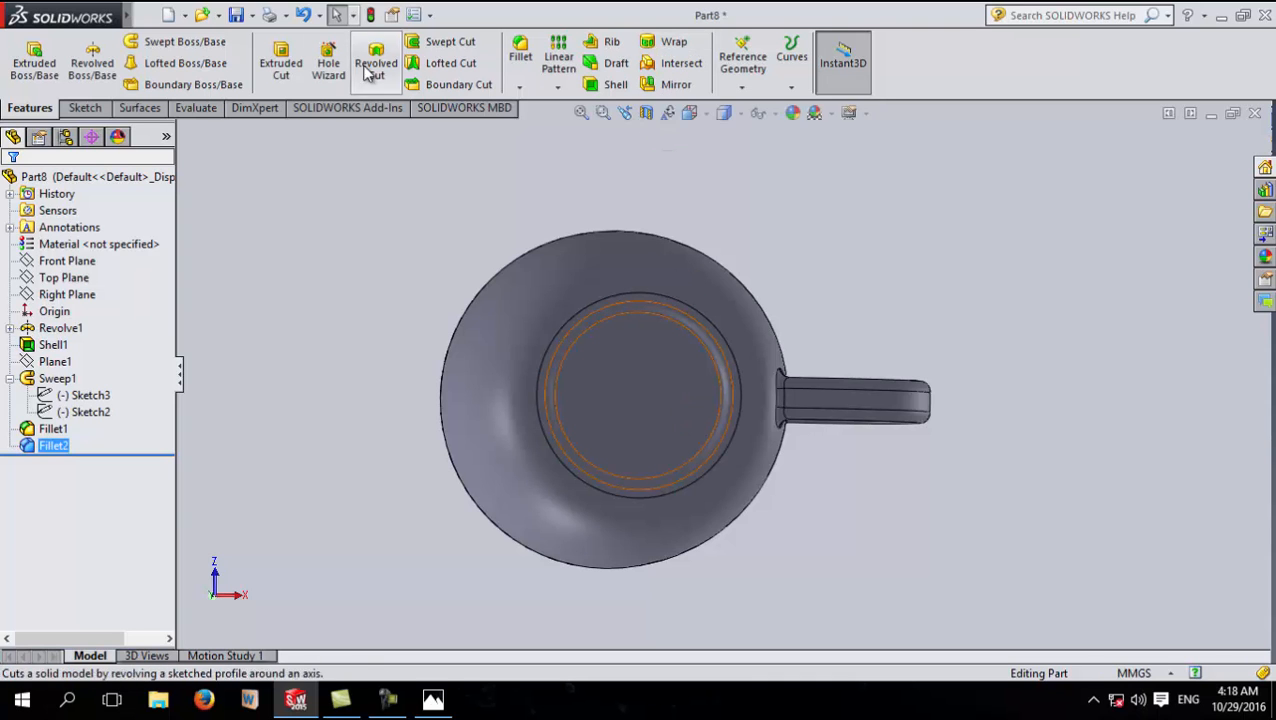
click(257, 15)
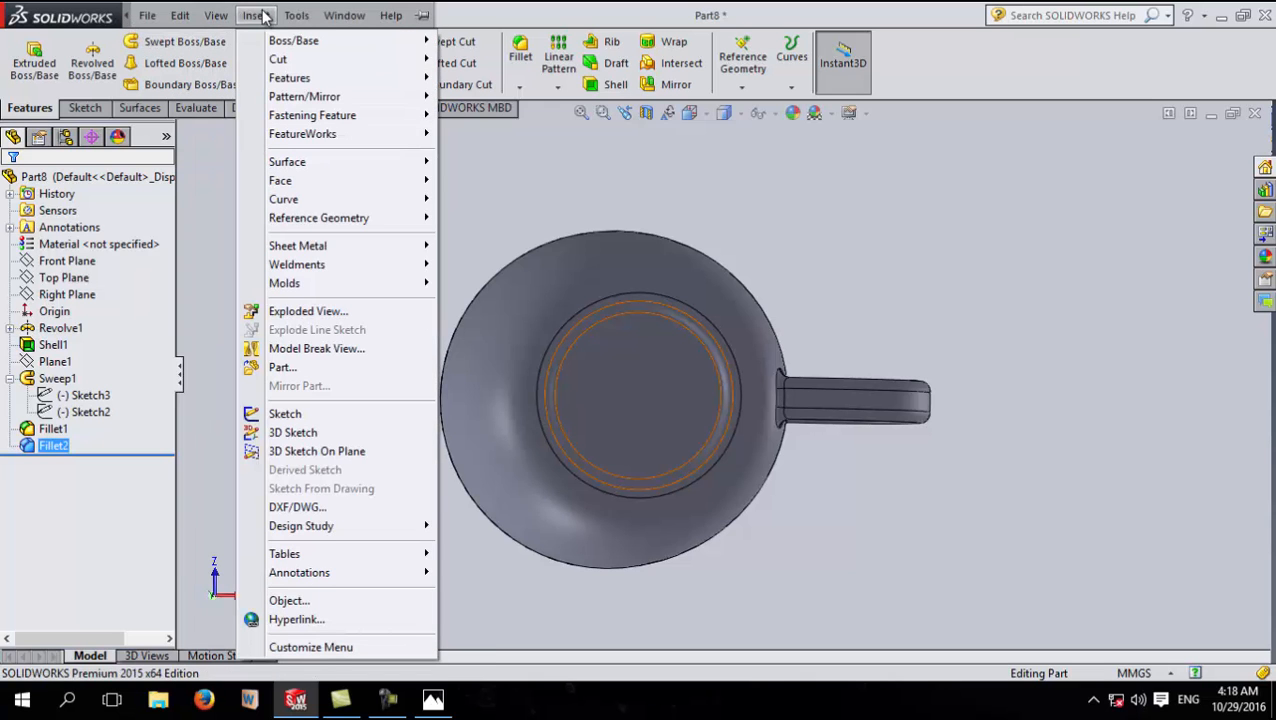
mouse_move(315, 75)
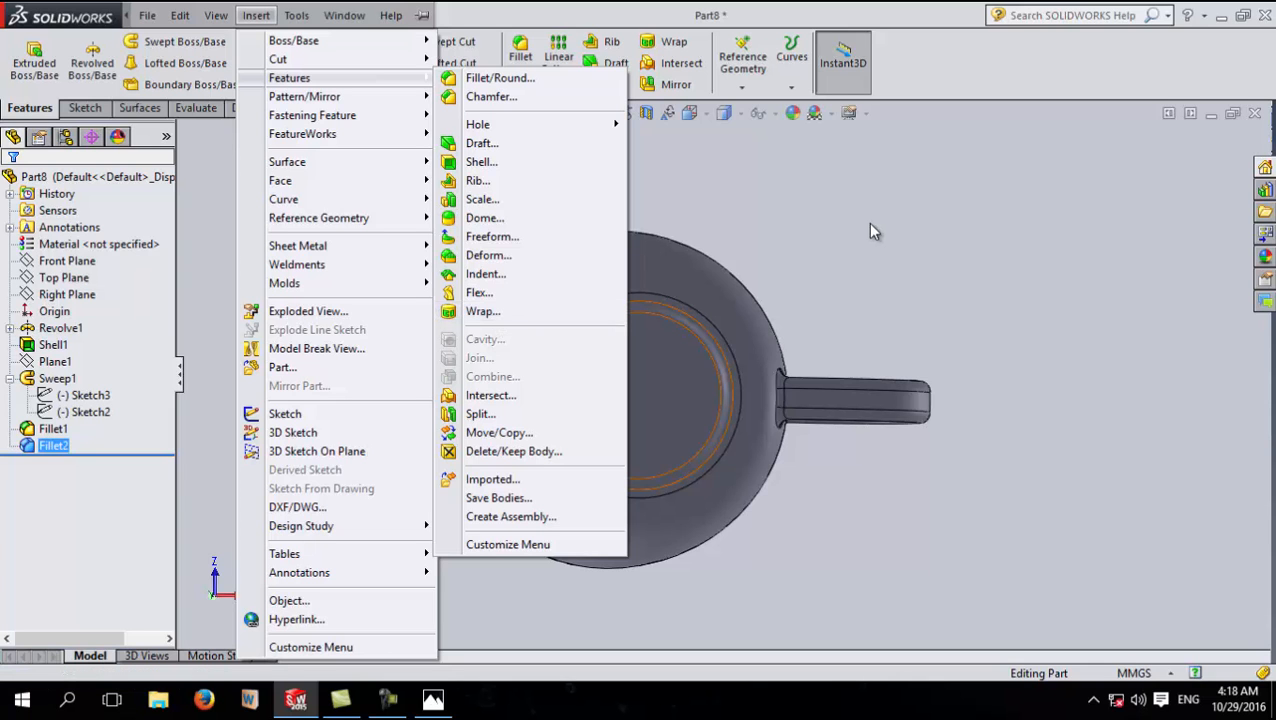
click(778, 208)
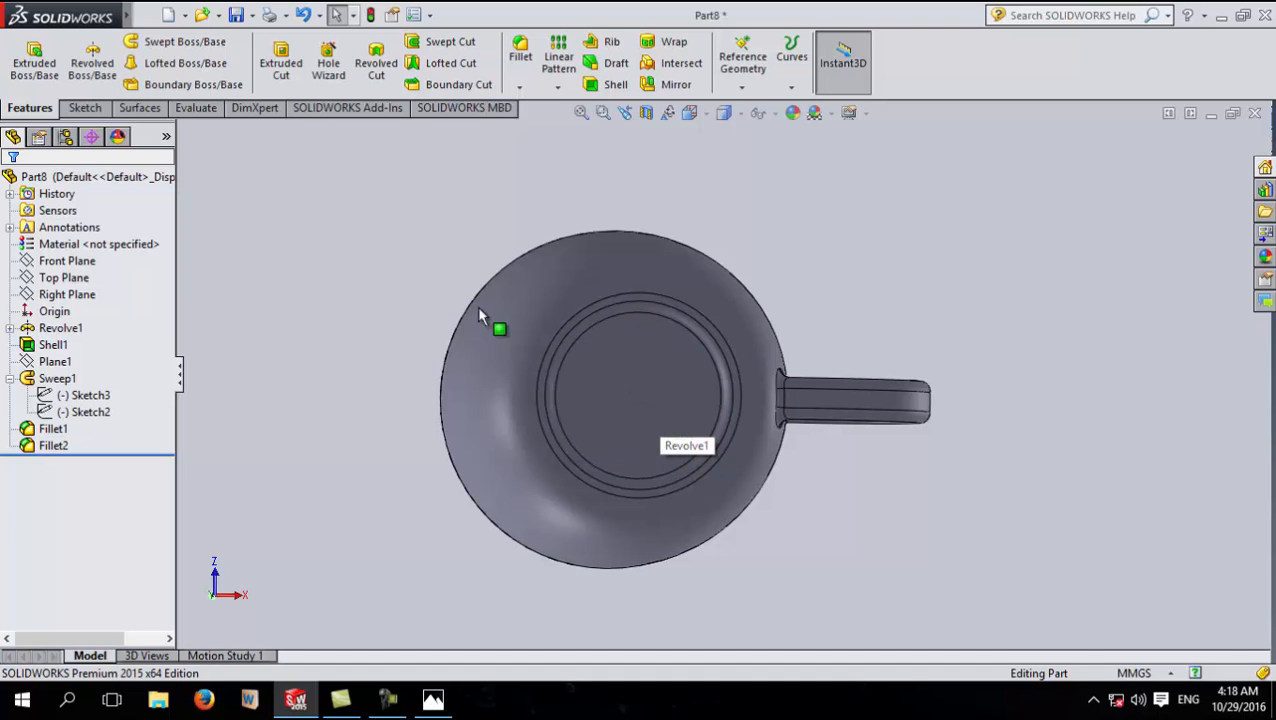
Step: Start a sketch on the mug's circular bottom face and add the sketch text "Coffee Mug"
click(676, 402)
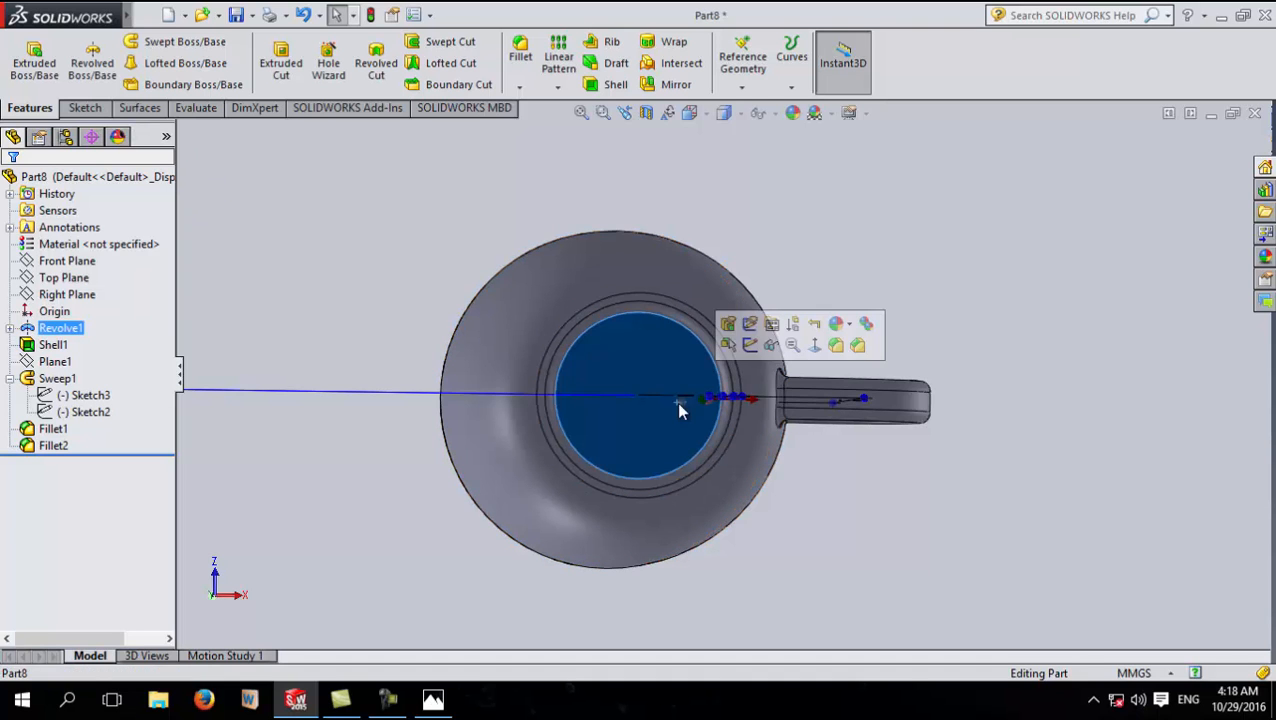
click(738, 352)
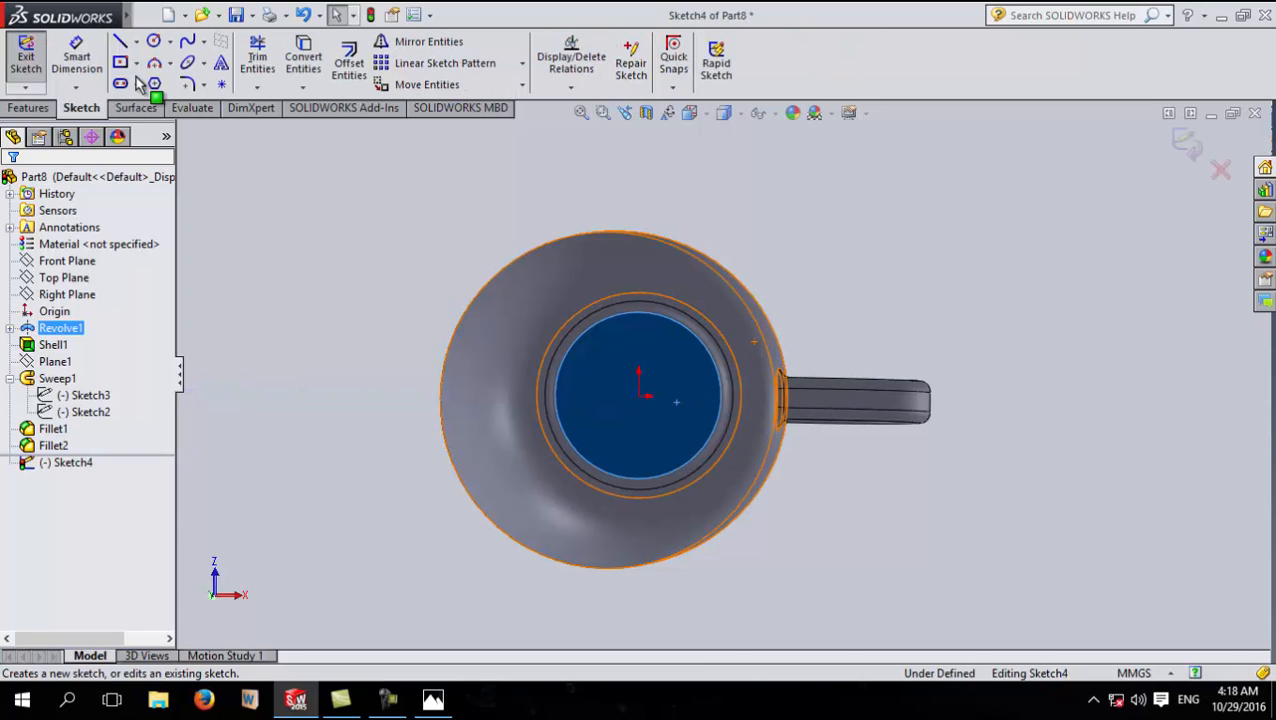
click(221, 64)
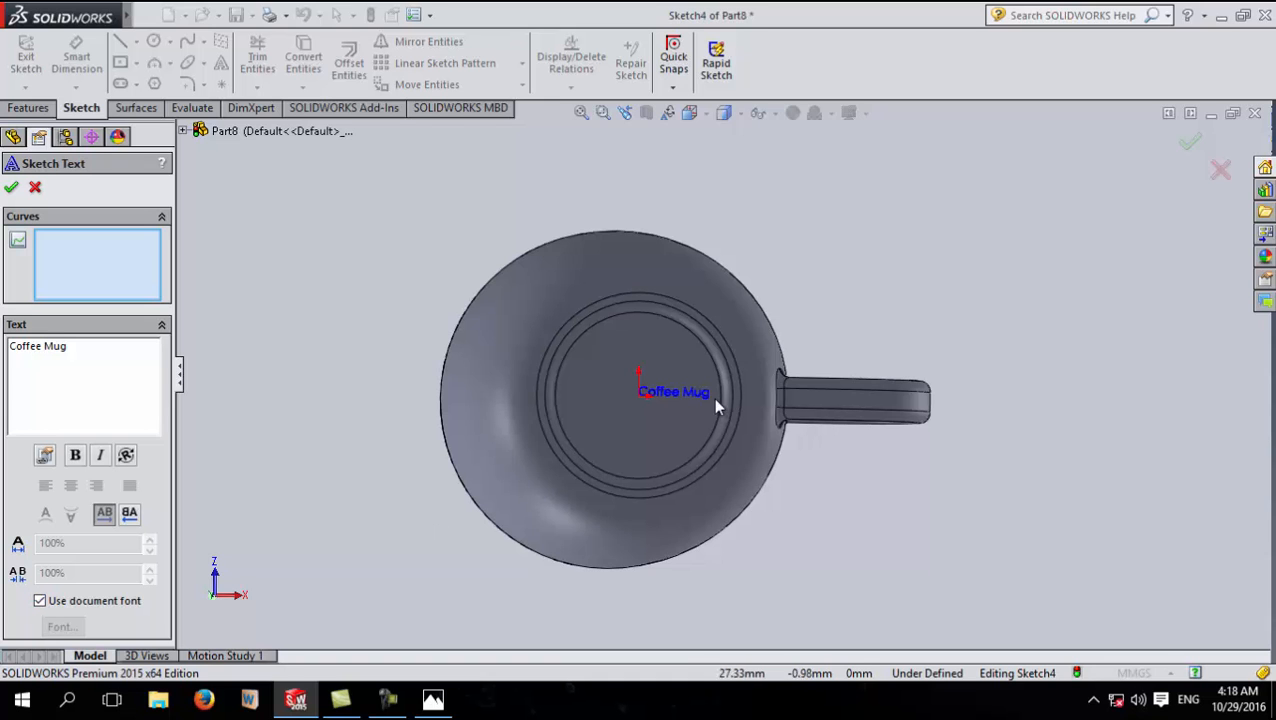
Step: Override the document font for the sketch text with Times New Roman in Bold style
click(40, 600)
click(60, 626)
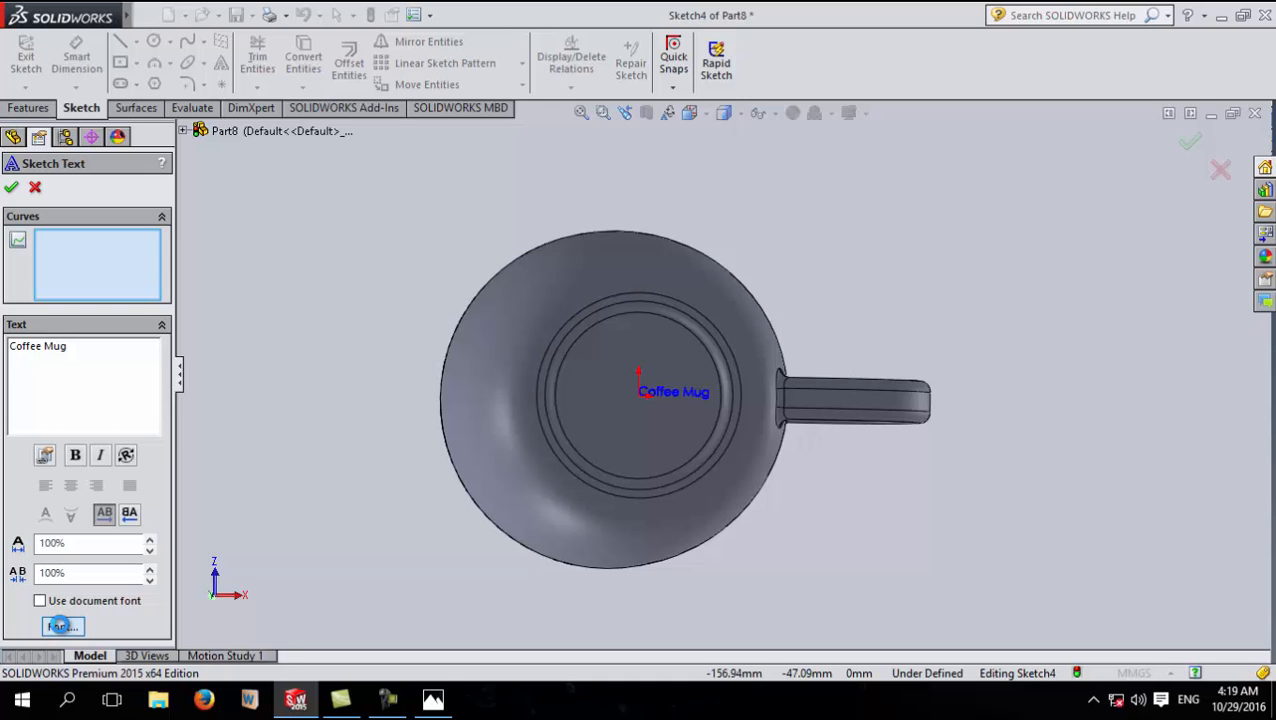
click(452, 308)
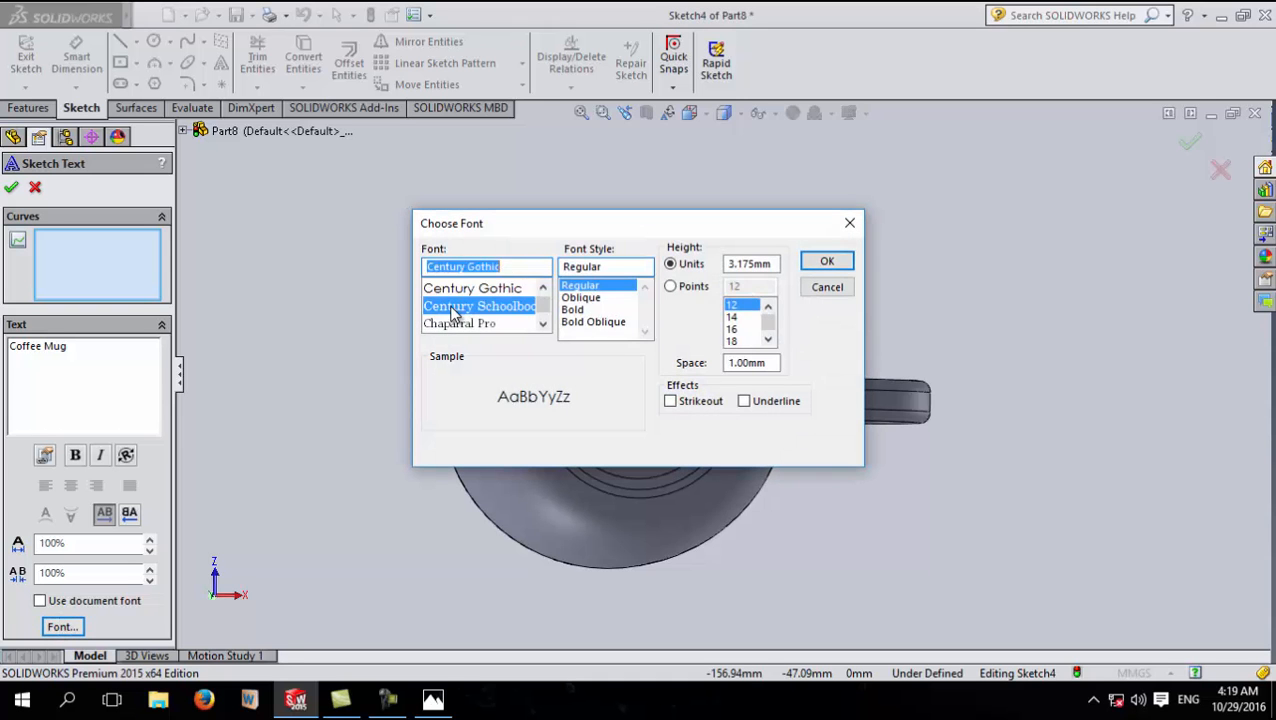
key(Down)
key(Down)
key(Down)
key(Down)
key(Down)
key(Down)
key(Down)
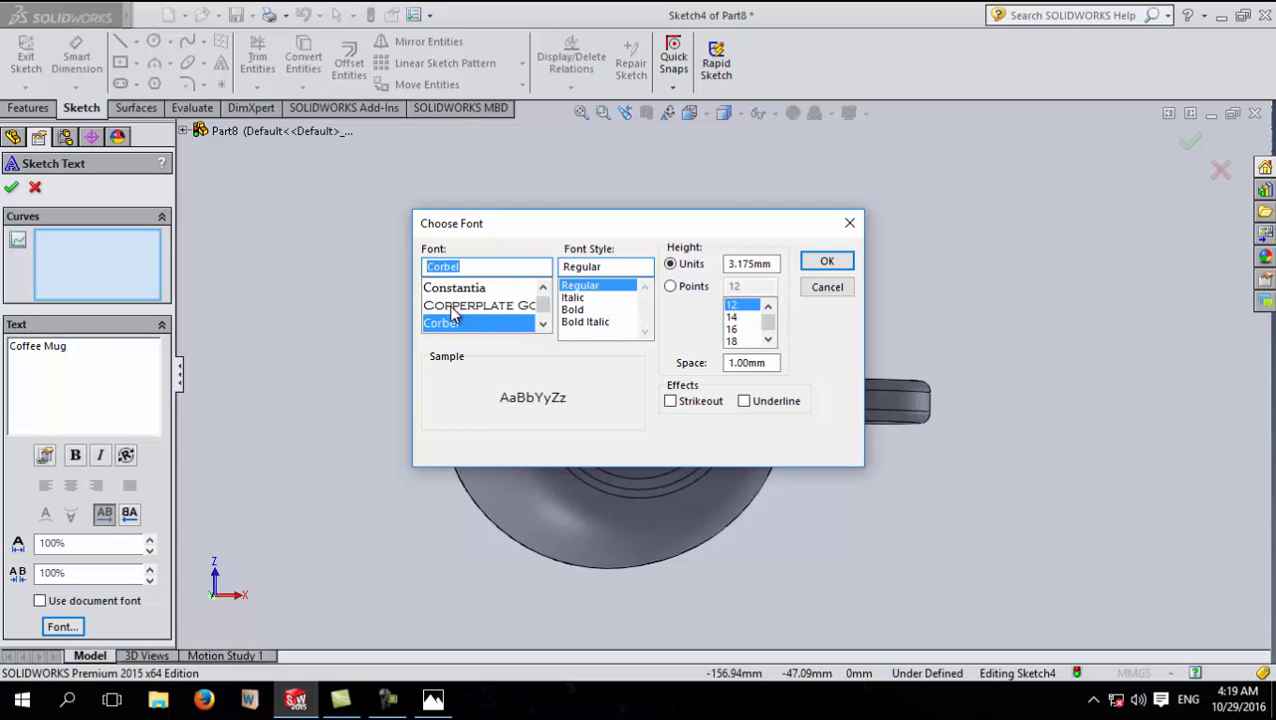
text(times)
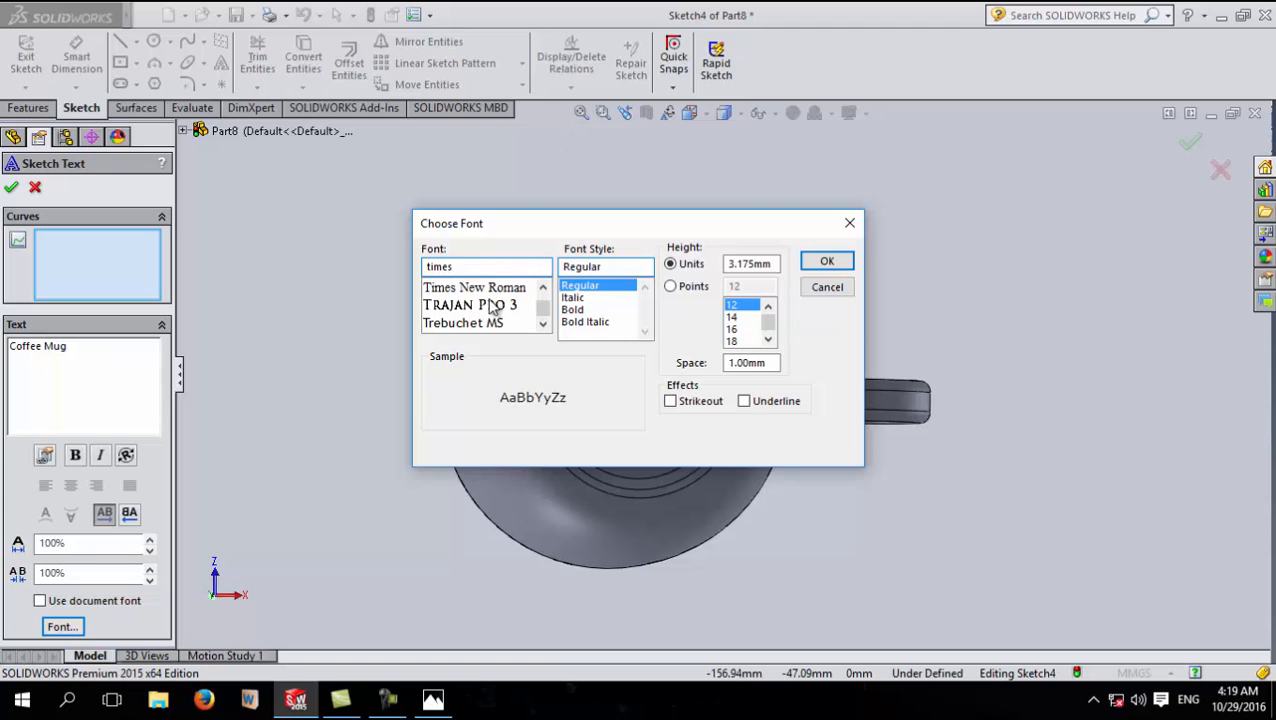
click(483, 290)
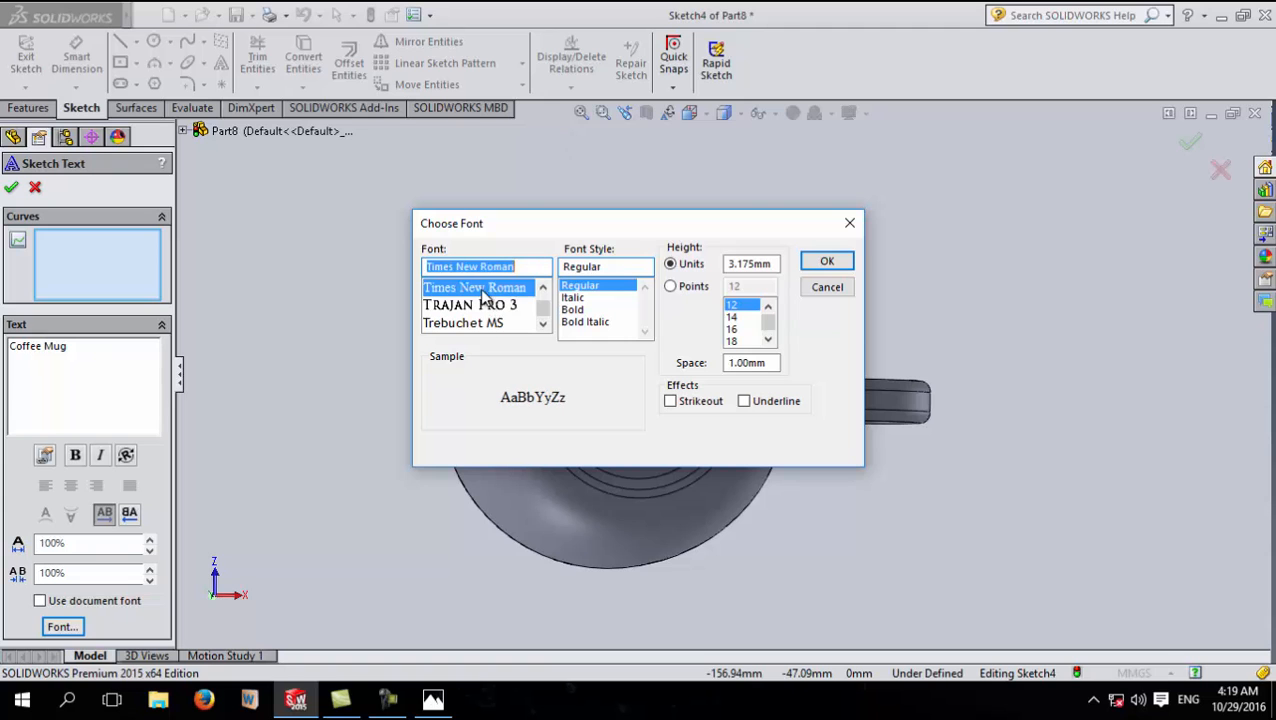
click(572, 309)
Step: Set the text height to 5 mm in units and apply the font settings
drag(775, 263, 686, 275)
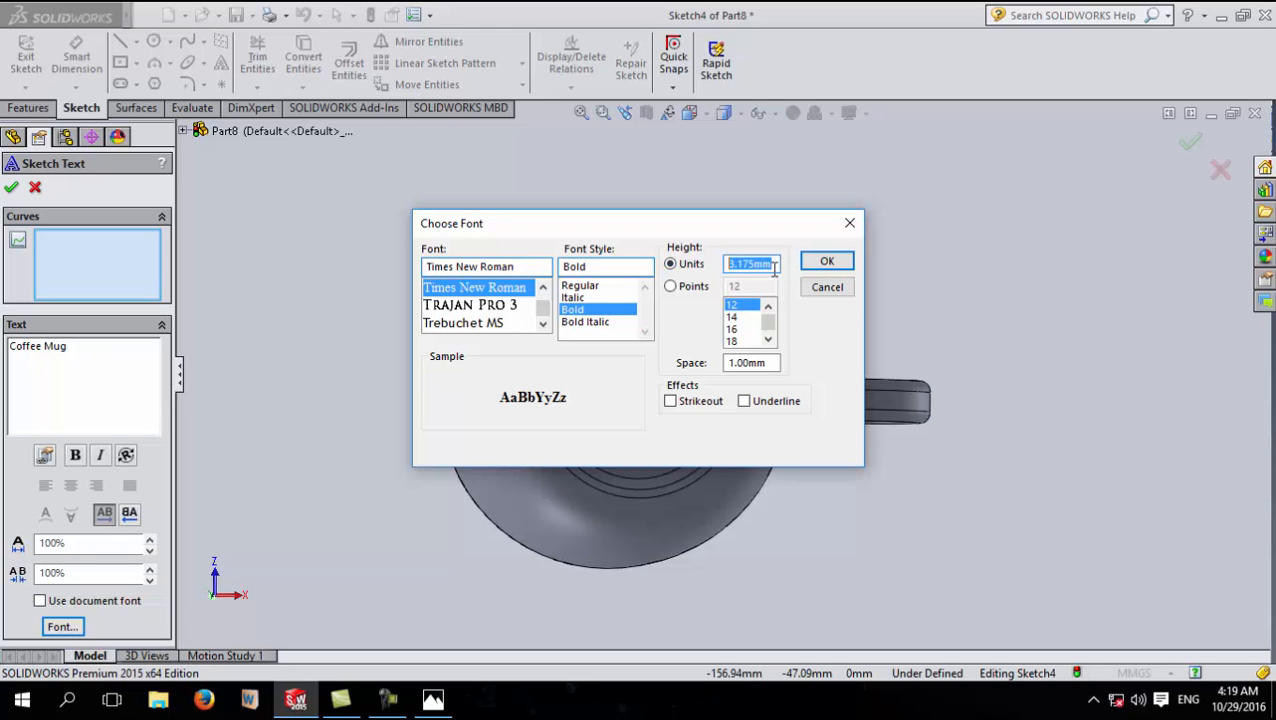
click(670, 287)
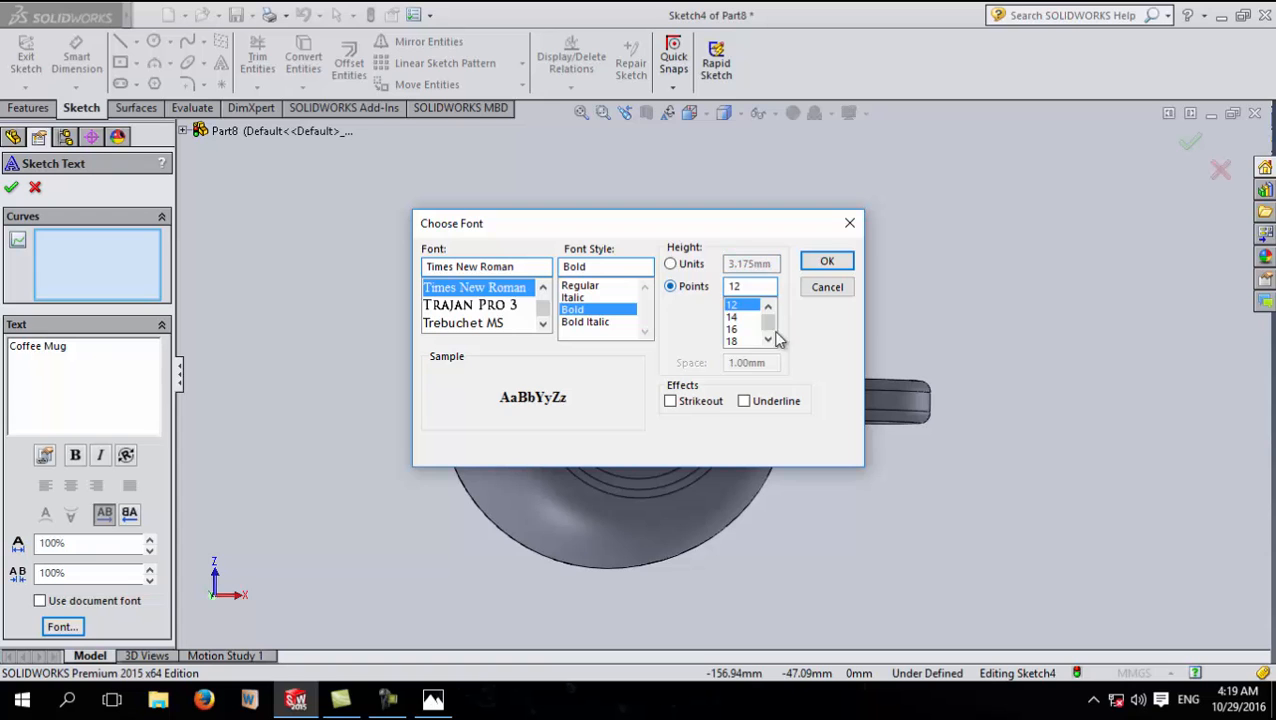
click(670, 264)
drag(776, 264, 662, 273)
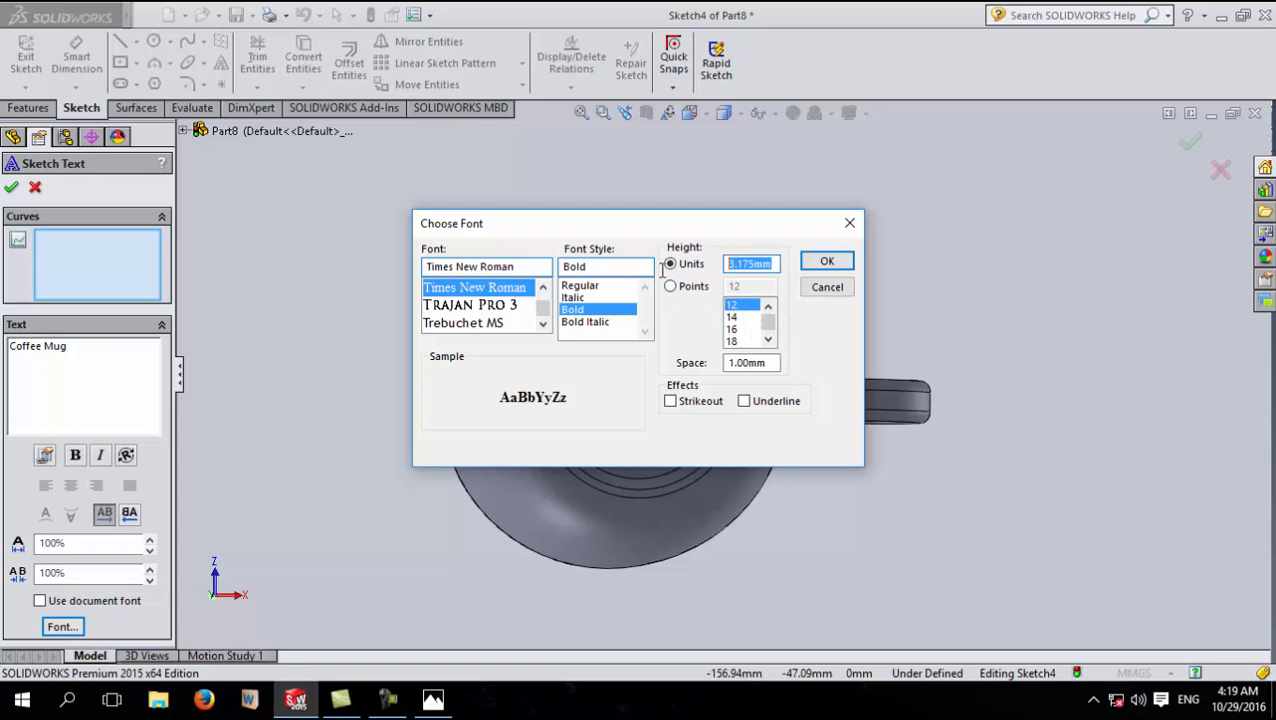
text(5)
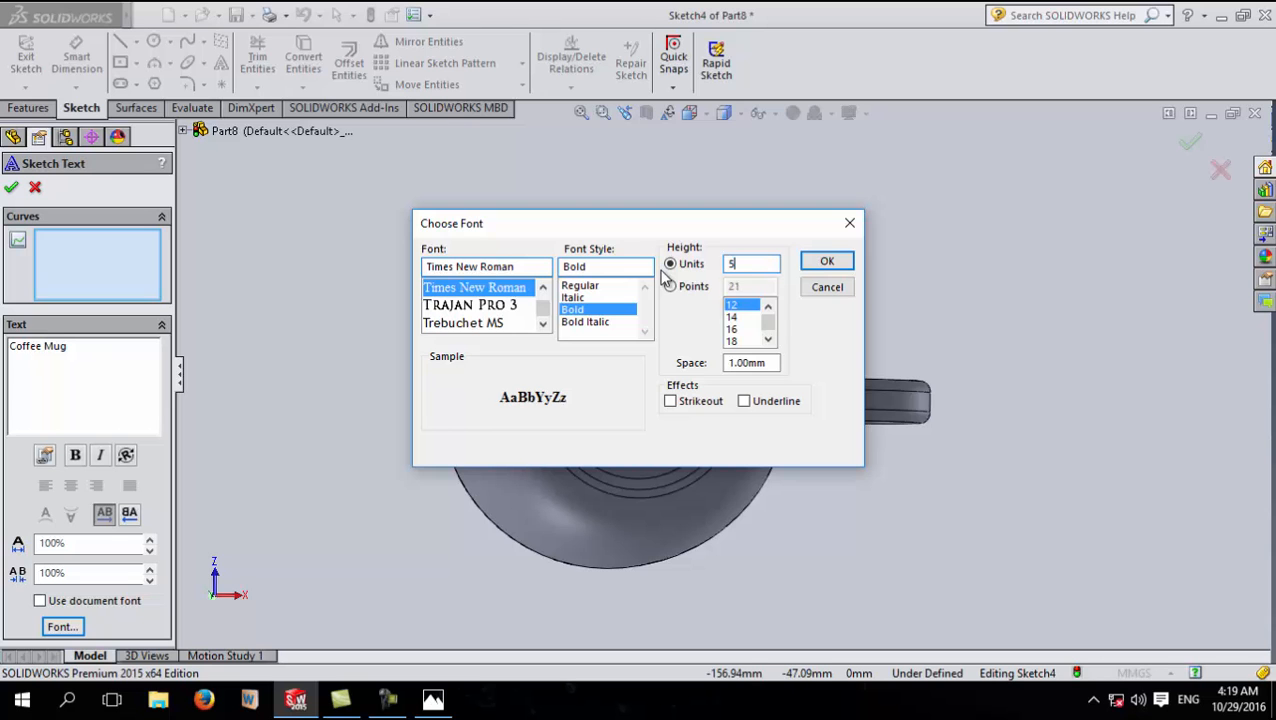
key(Return)
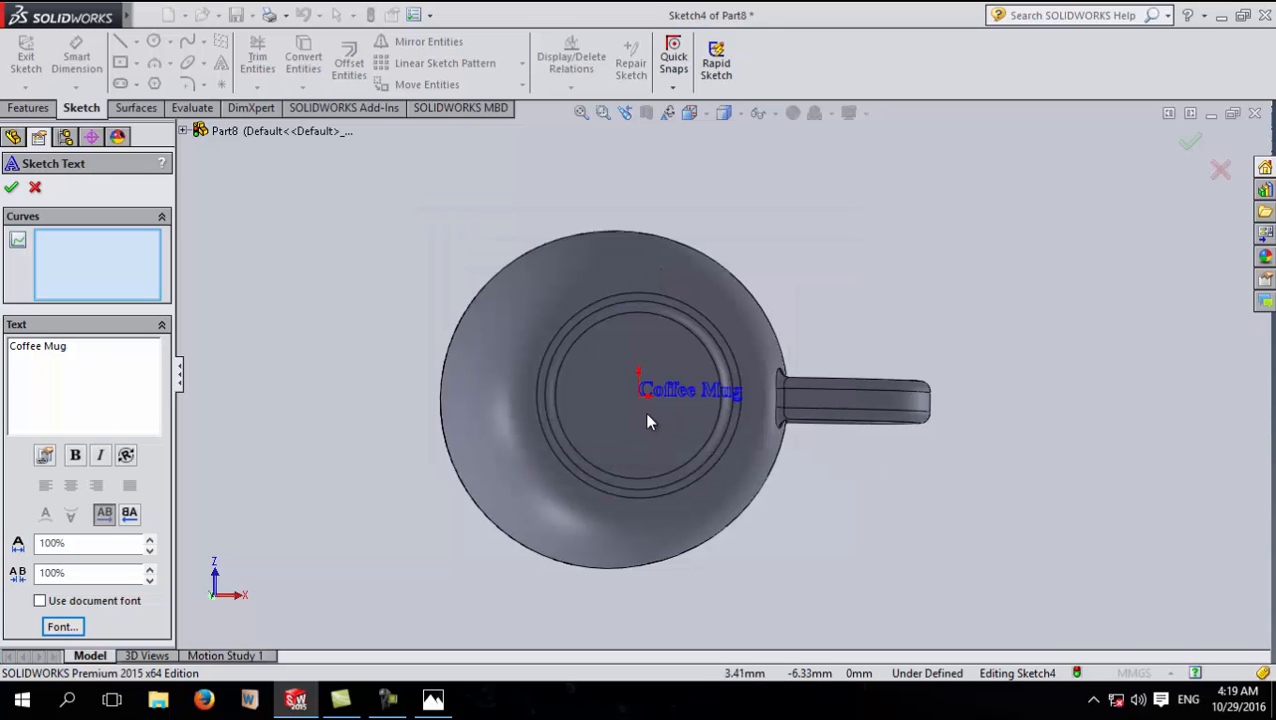
Step: Accept the sketch text and move its anchor point to about X -17 mm, Y 0 to roughly centre it on the base
click(605, 418)
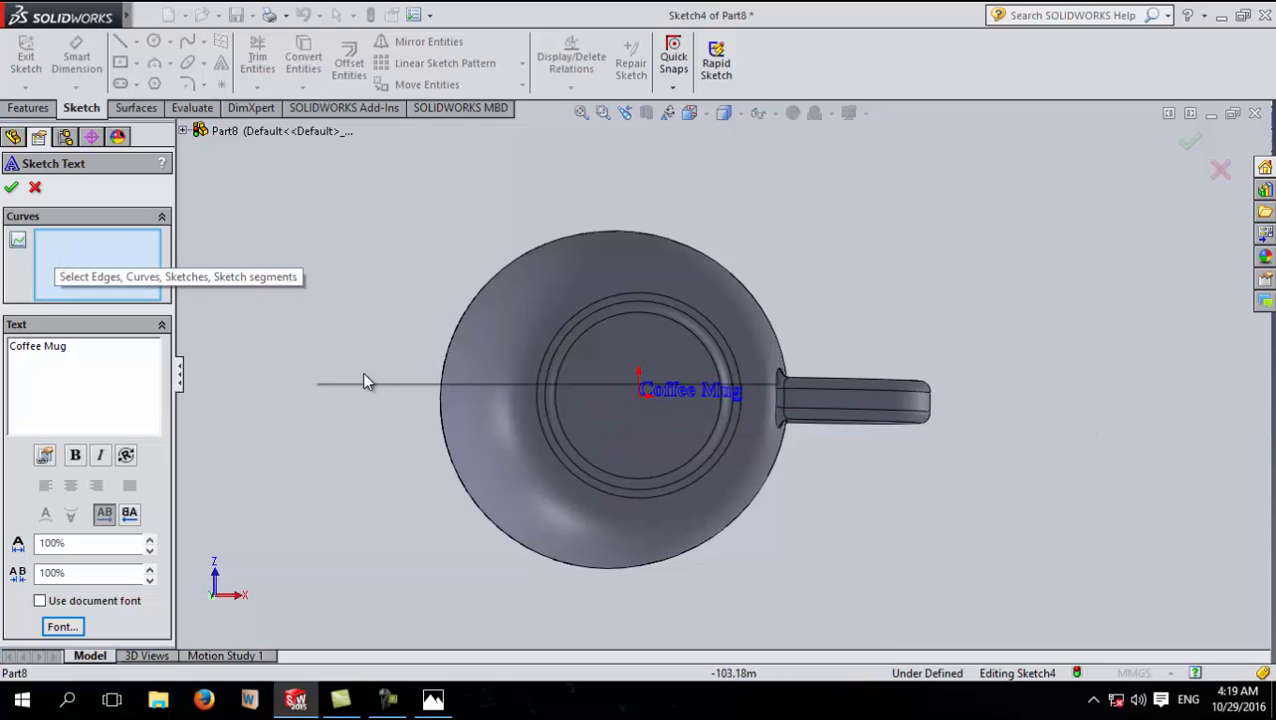
click(640, 438)
click(662, 416)
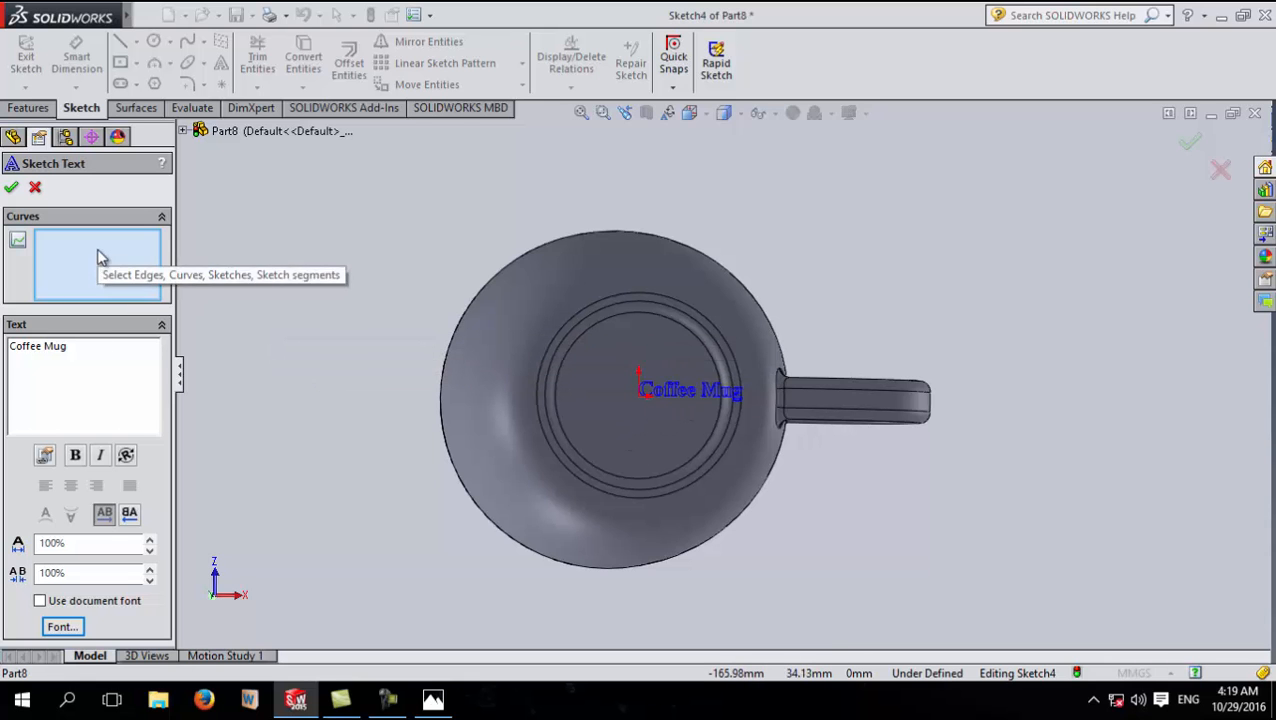
click(11, 189)
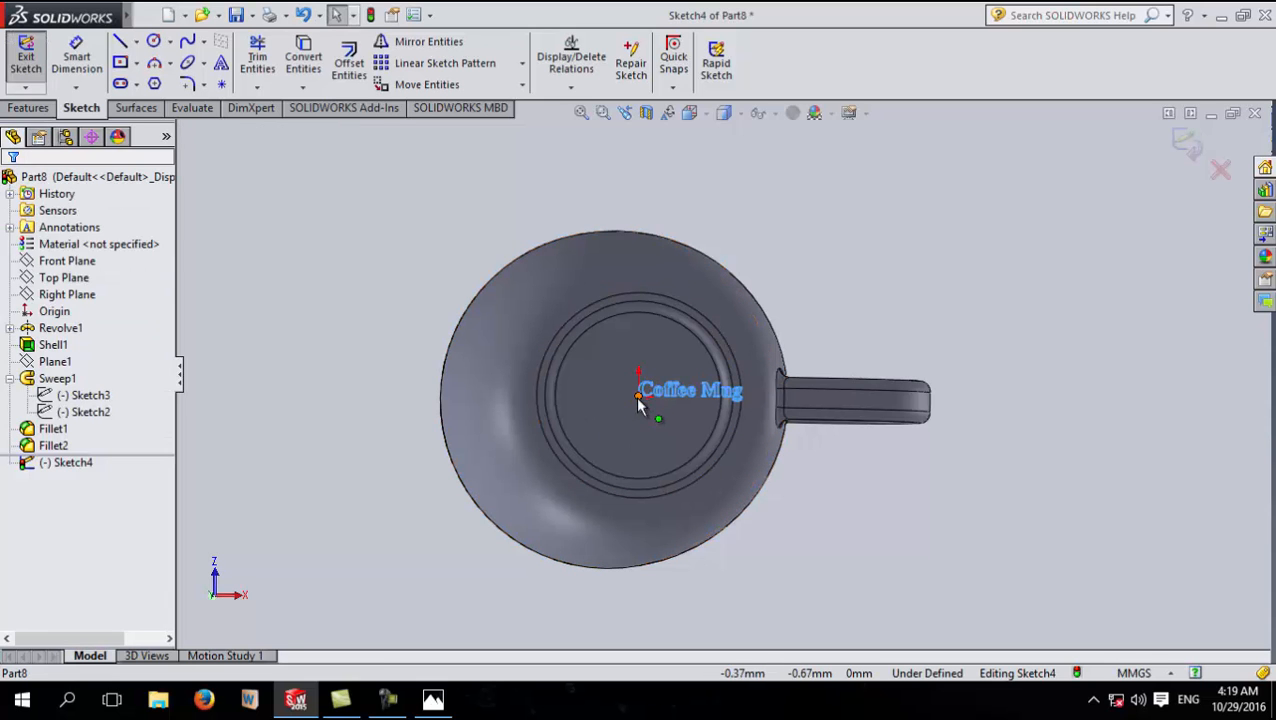
click(599, 402)
drag(599, 402, 591, 396)
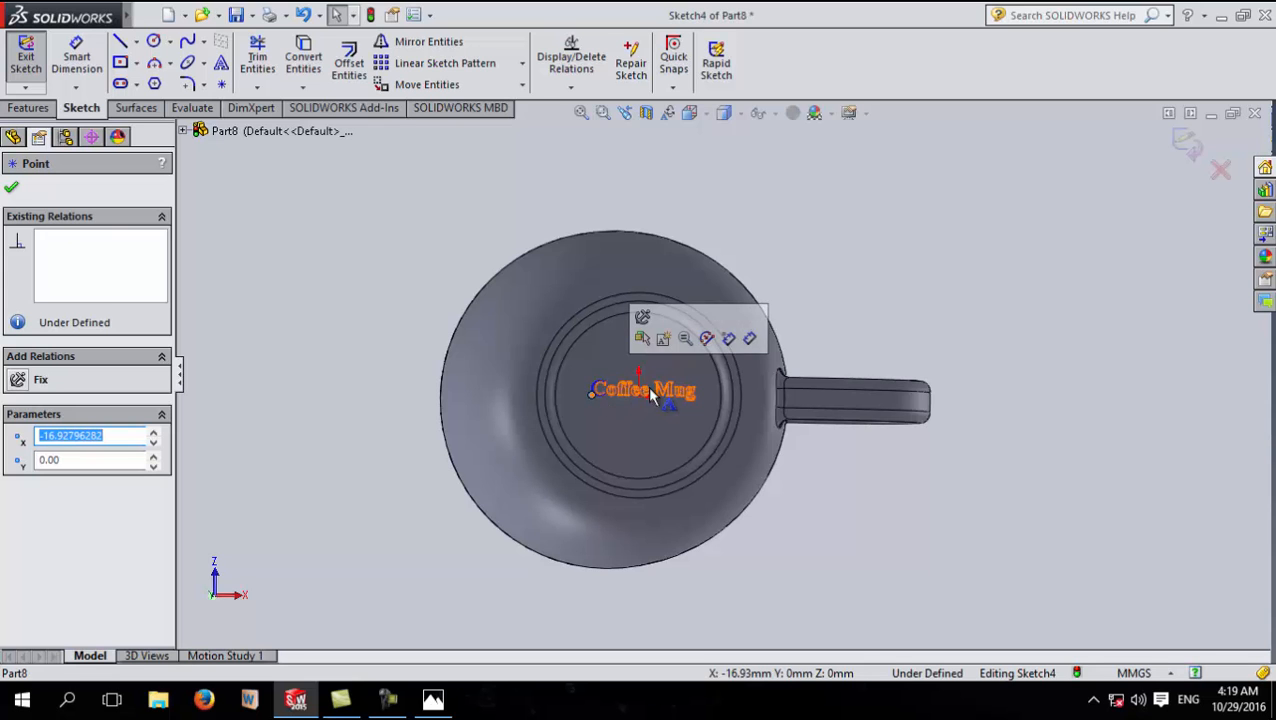
Step: Sketch an upward-arched three-point spline about 38 mm long just below the text
click(187, 41)
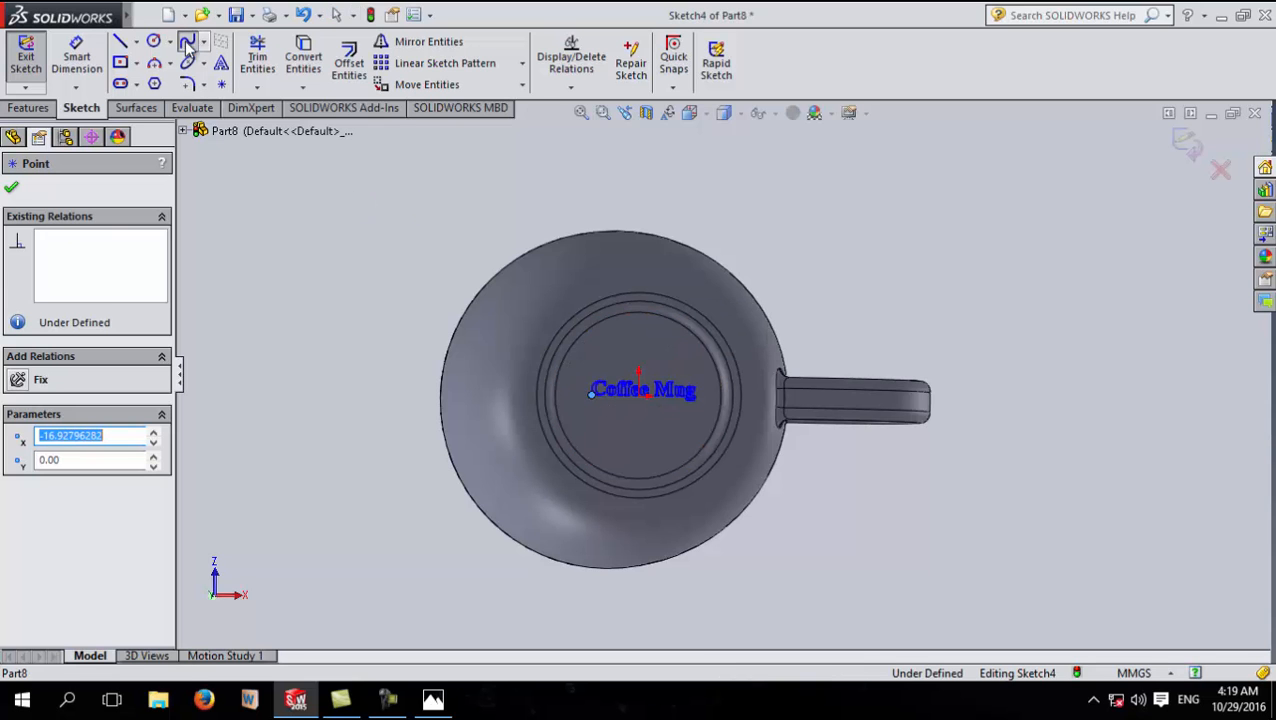
click(591, 421)
click(624, 409)
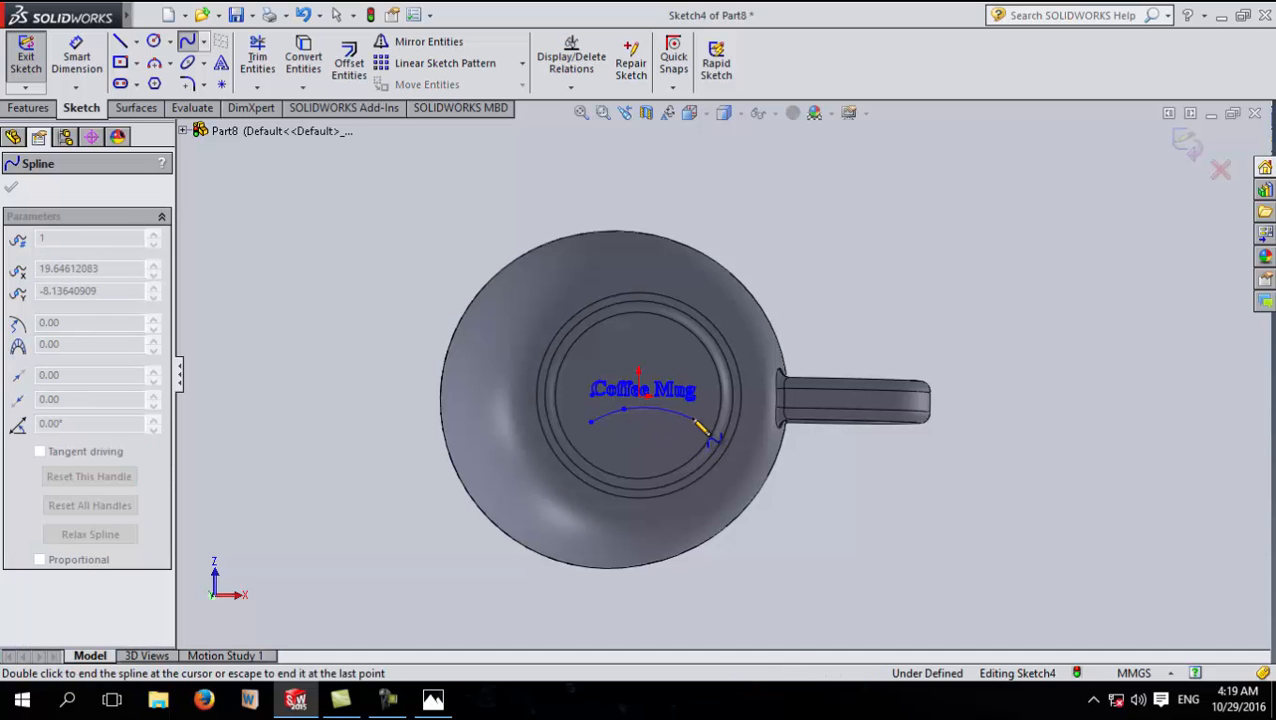
double_click(692, 416)
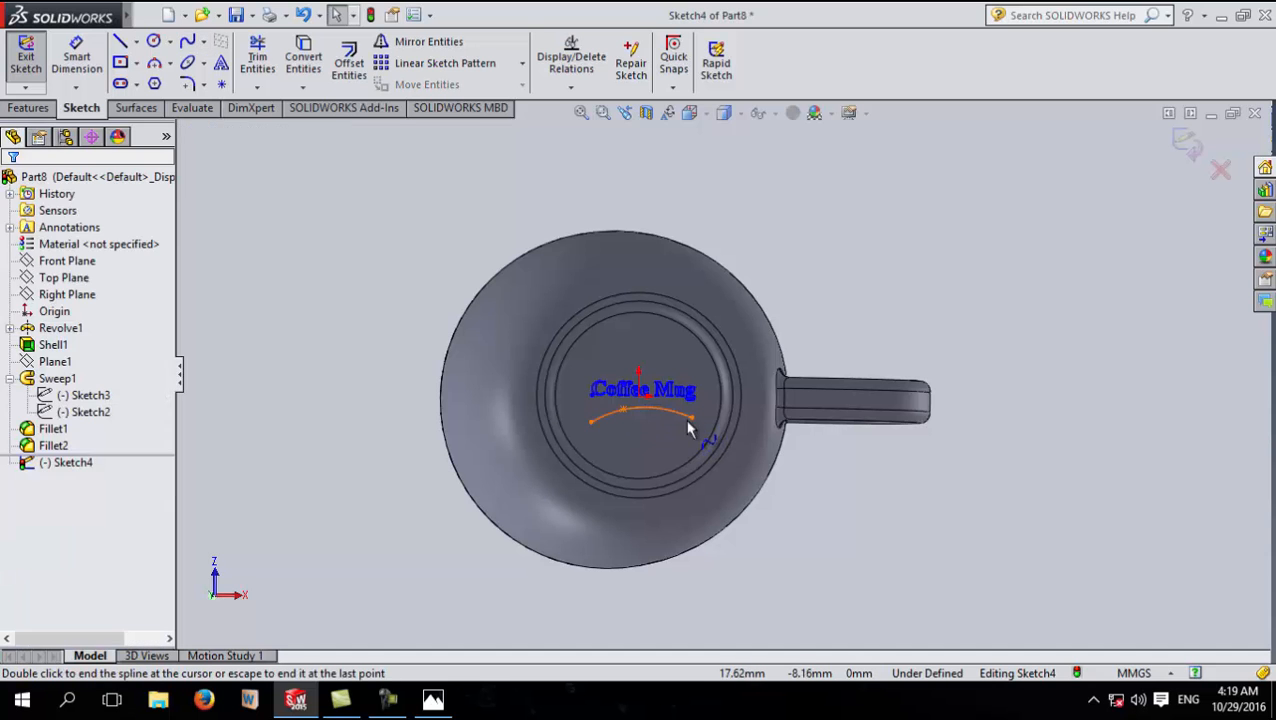
Step: Lay the "Coffee Mug" text along the arched spline and exit the sketch
click(597, 392)
click(156, 250)
click(599, 418)
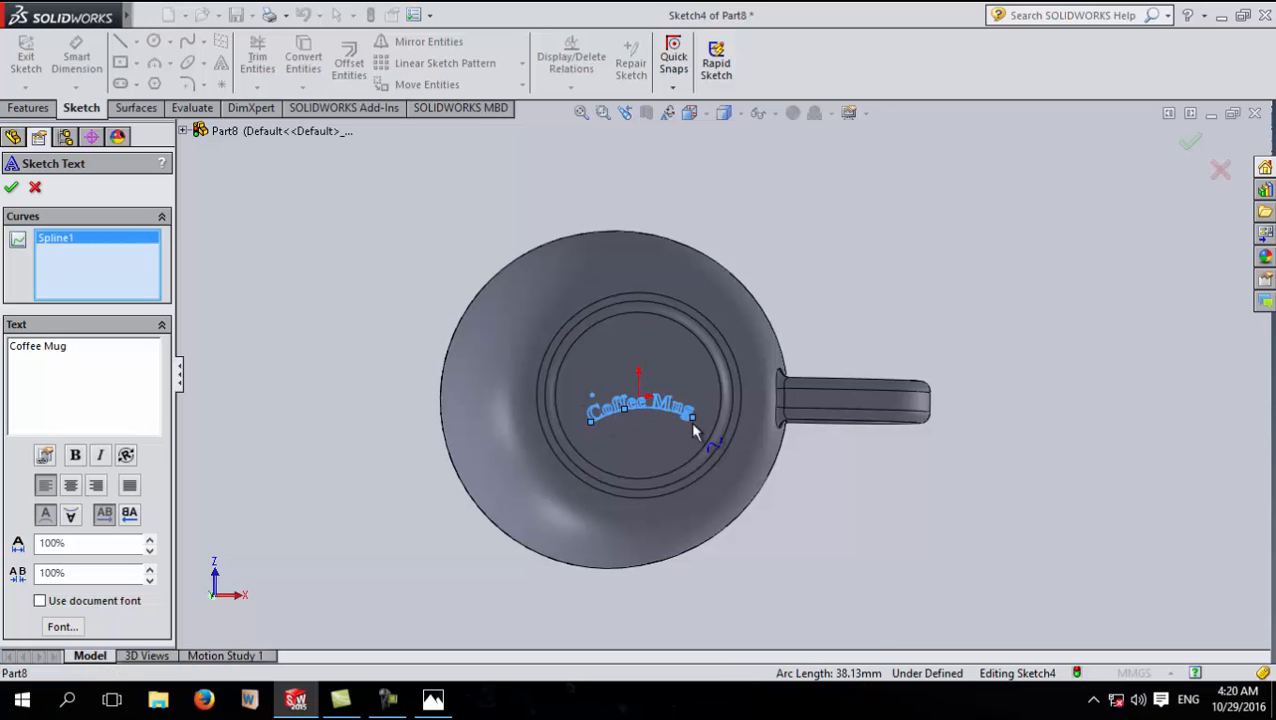
click(11, 187)
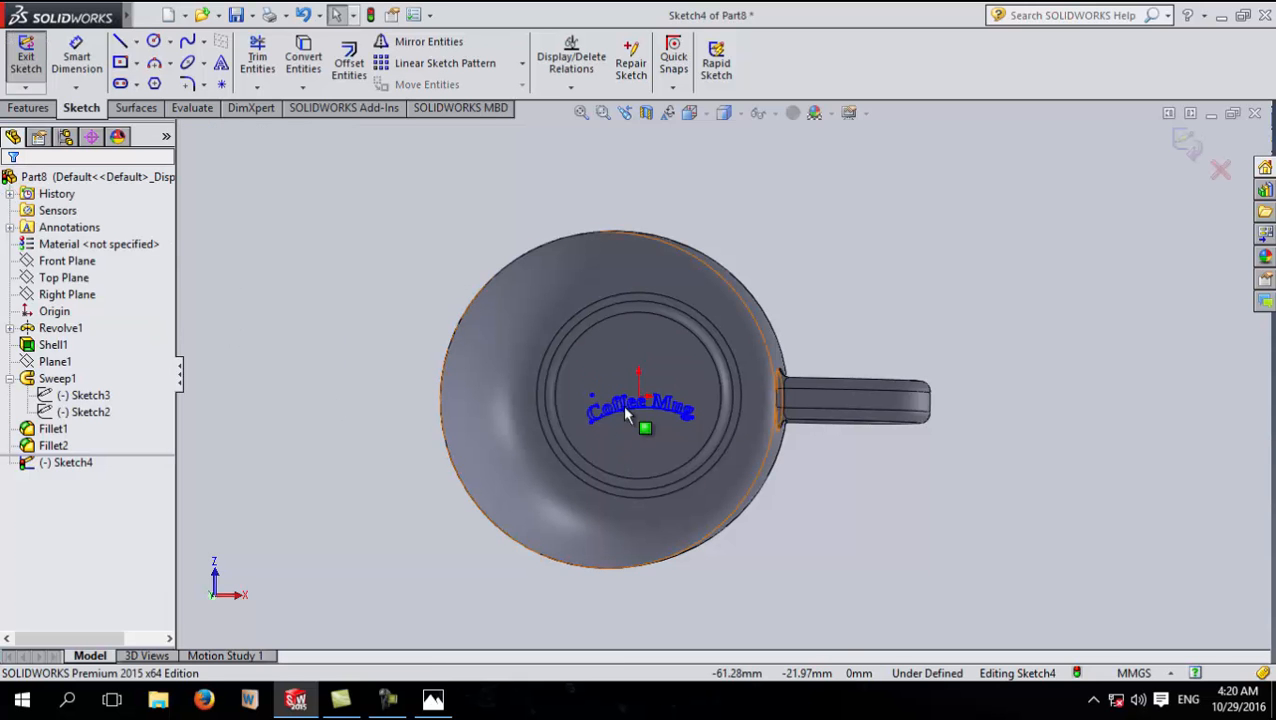
scroll(615, 430, down, 3)
scroll(618, 440, up, 5)
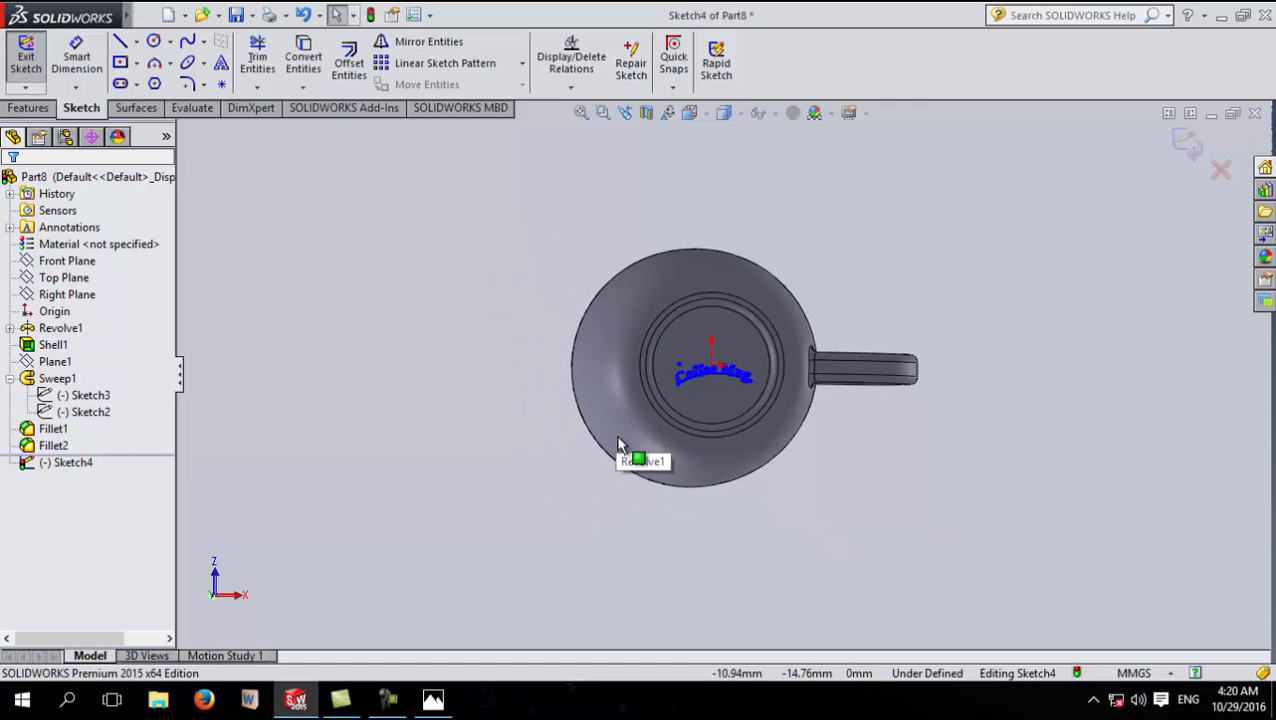
click(24, 108)
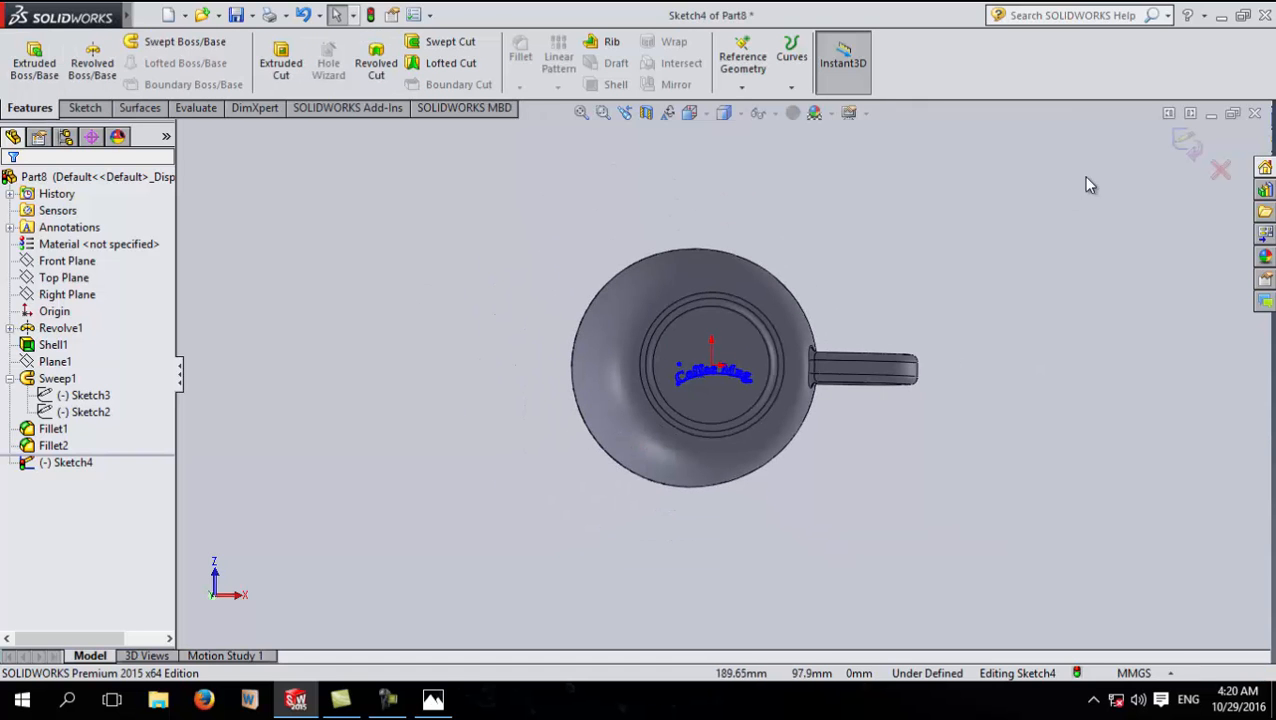
click(1184, 141)
click(522, 342)
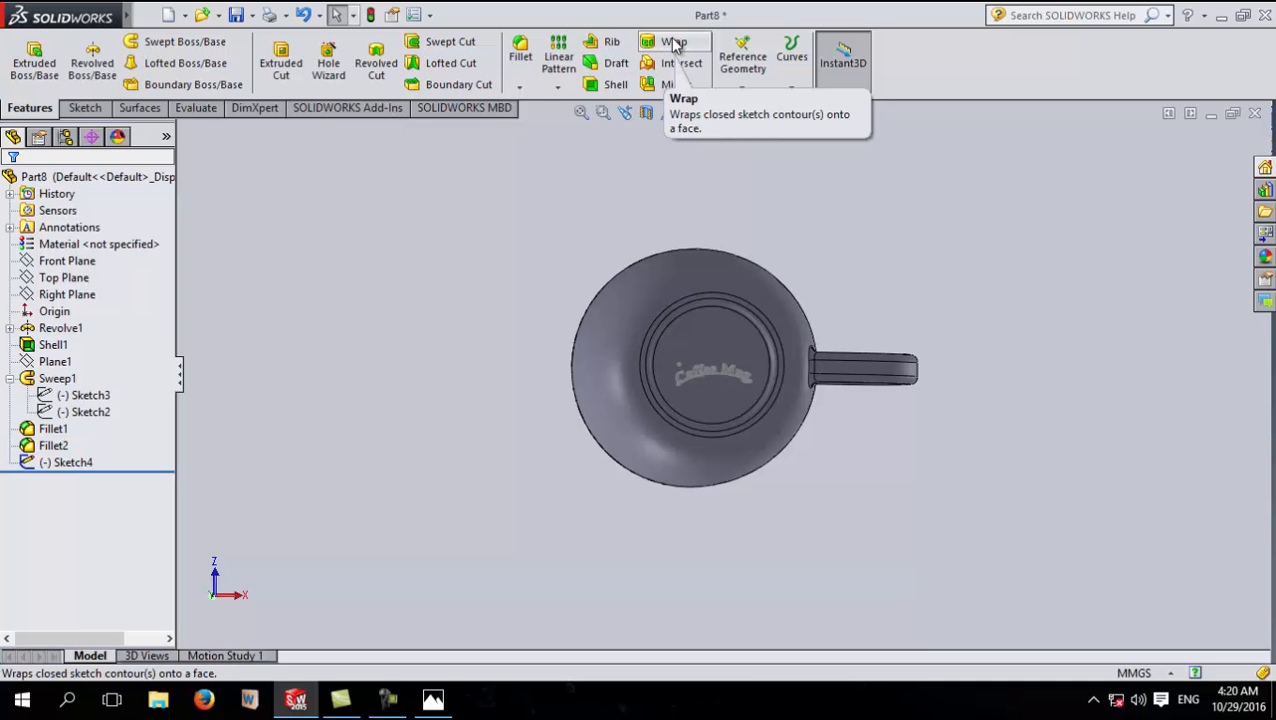
Step: Start a Wrap feature from the "Coffee Mug" text sketch, using Deboss and the mug's circular bottom face
mouse_move(130, 15)
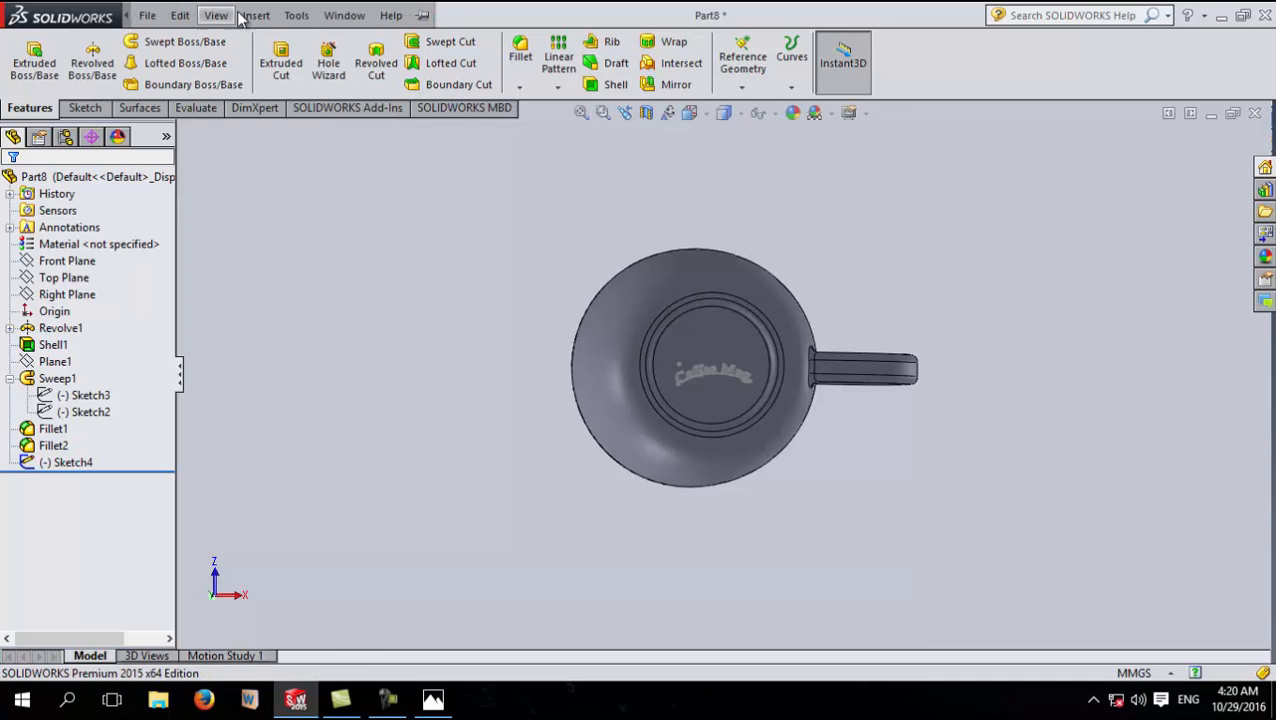
click(255, 15)
mouse_move(340, 80)
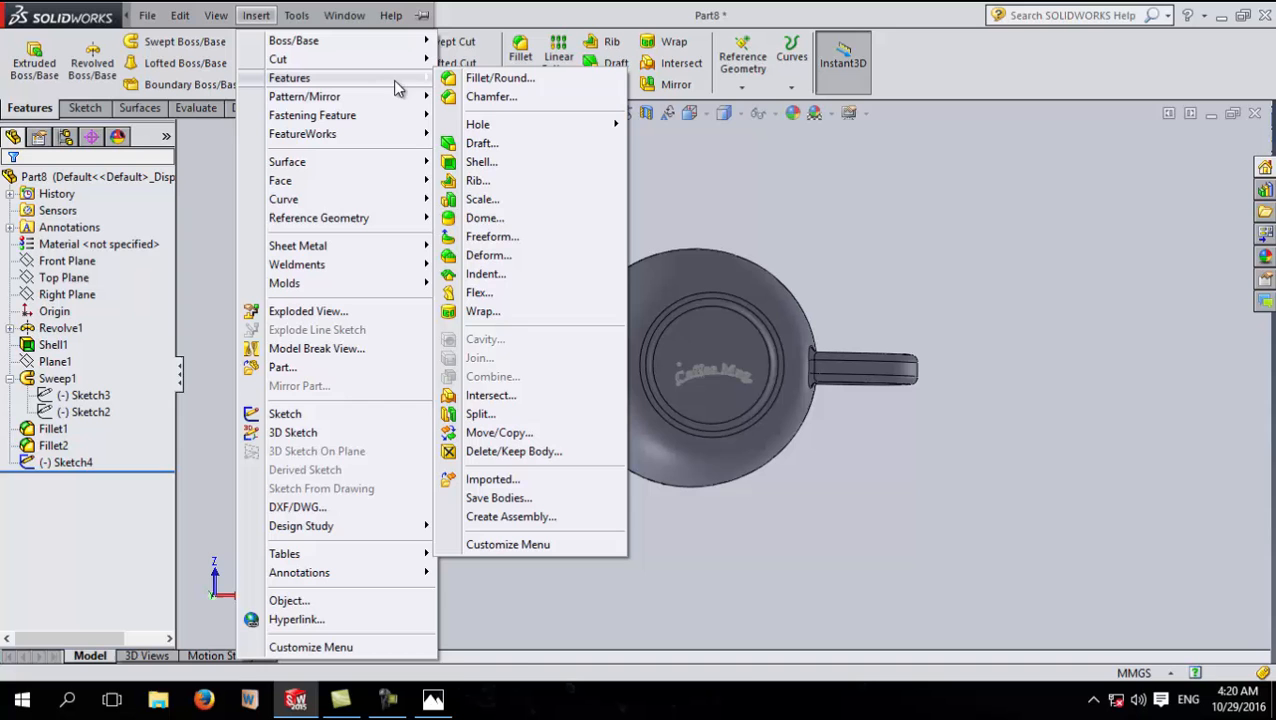
click(481, 312)
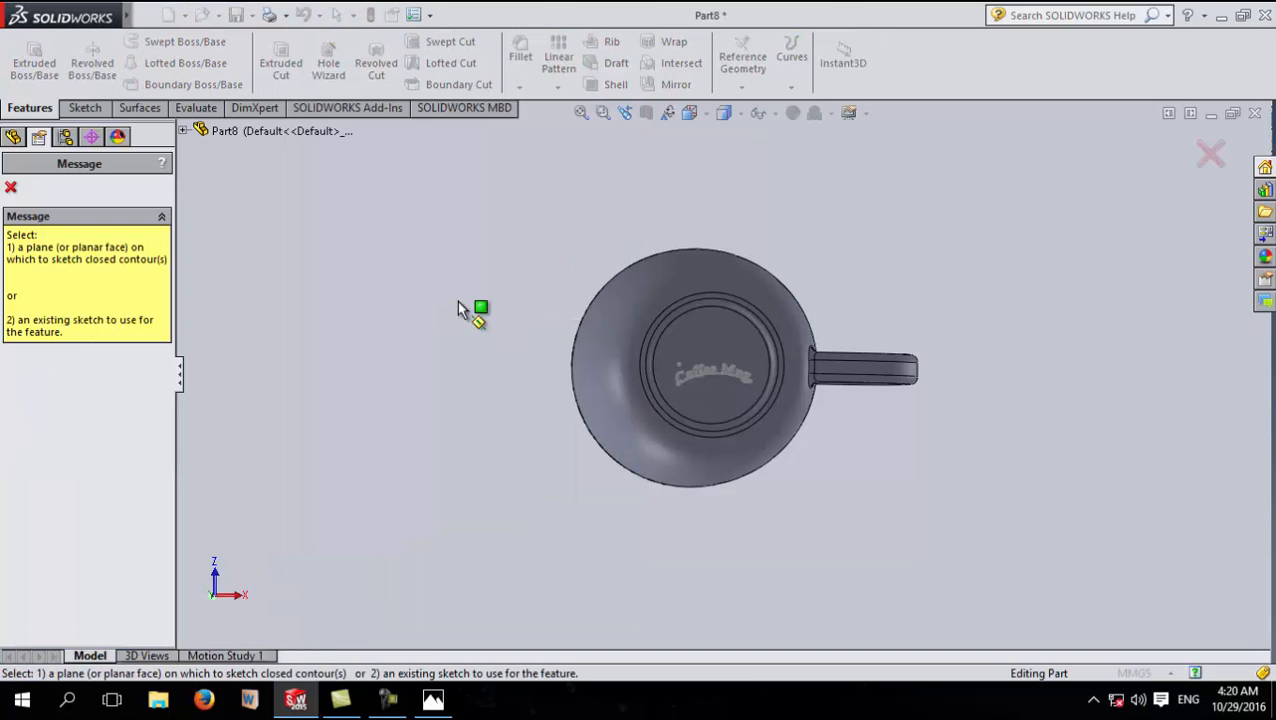
click(184, 130)
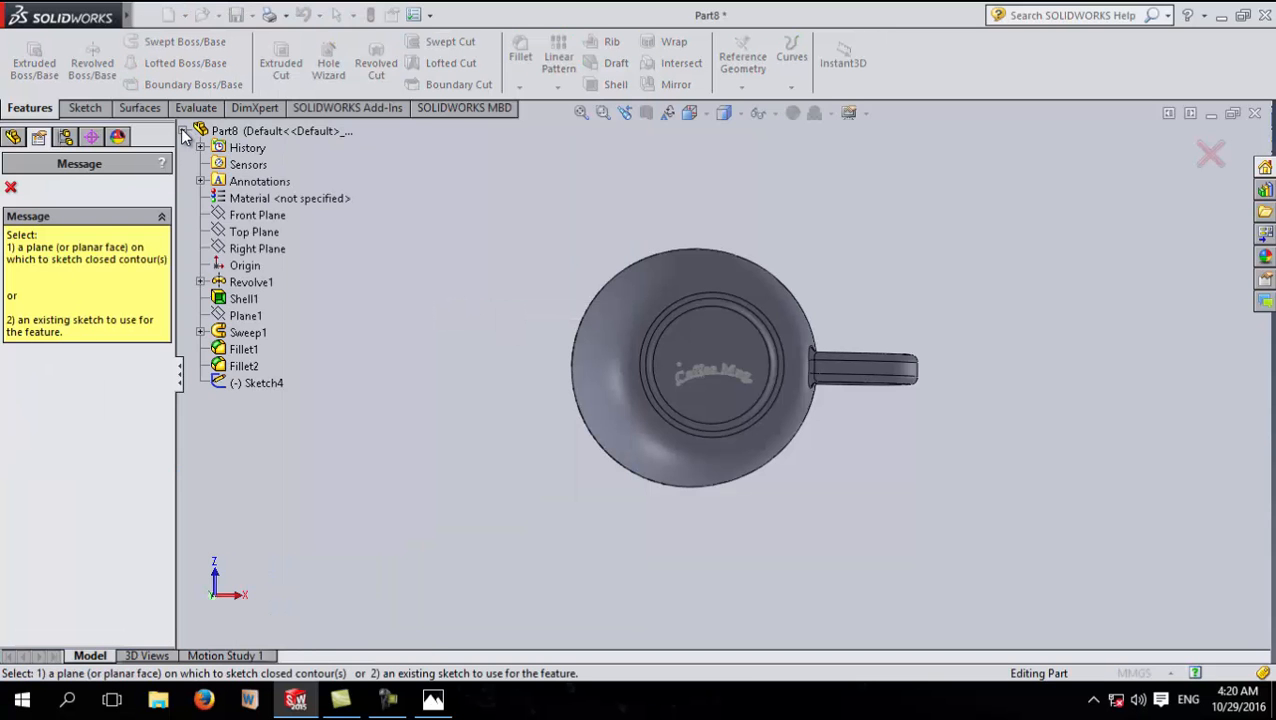
click(250, 385)
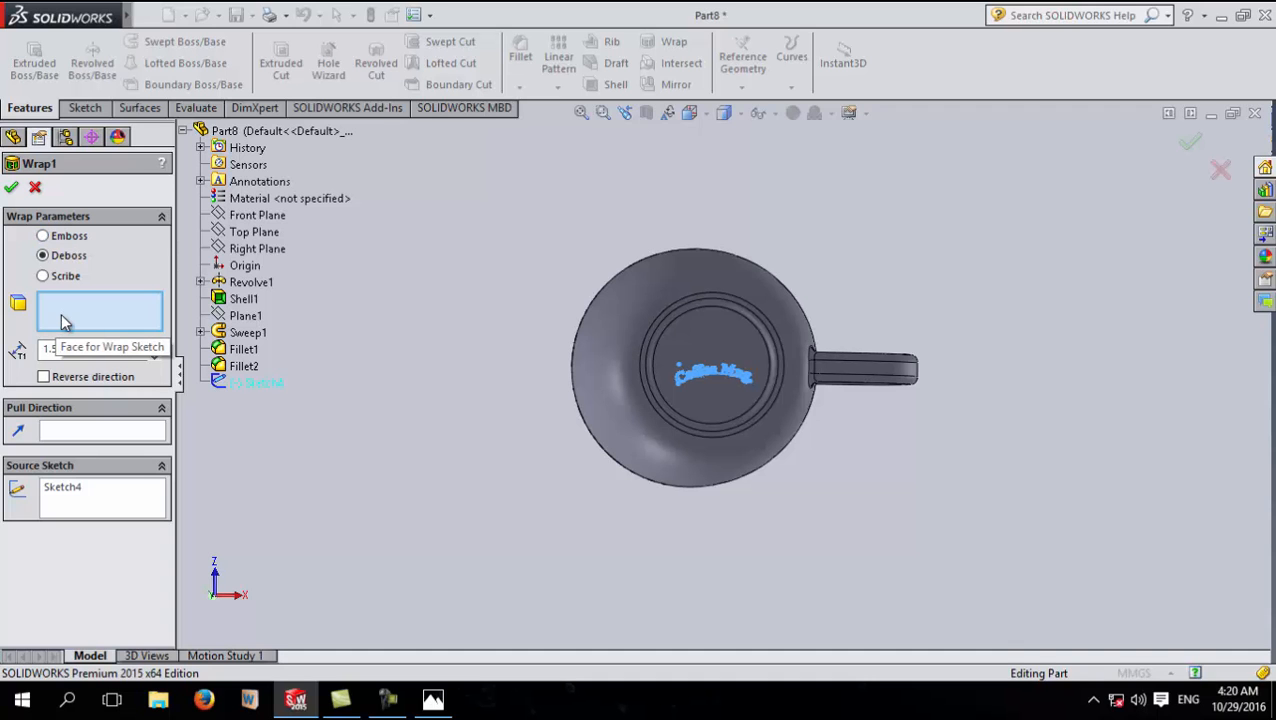
click(728, 338)
middle_drag(456, 441, 489, 339)
middle_drag(461, 372, 470, 399)
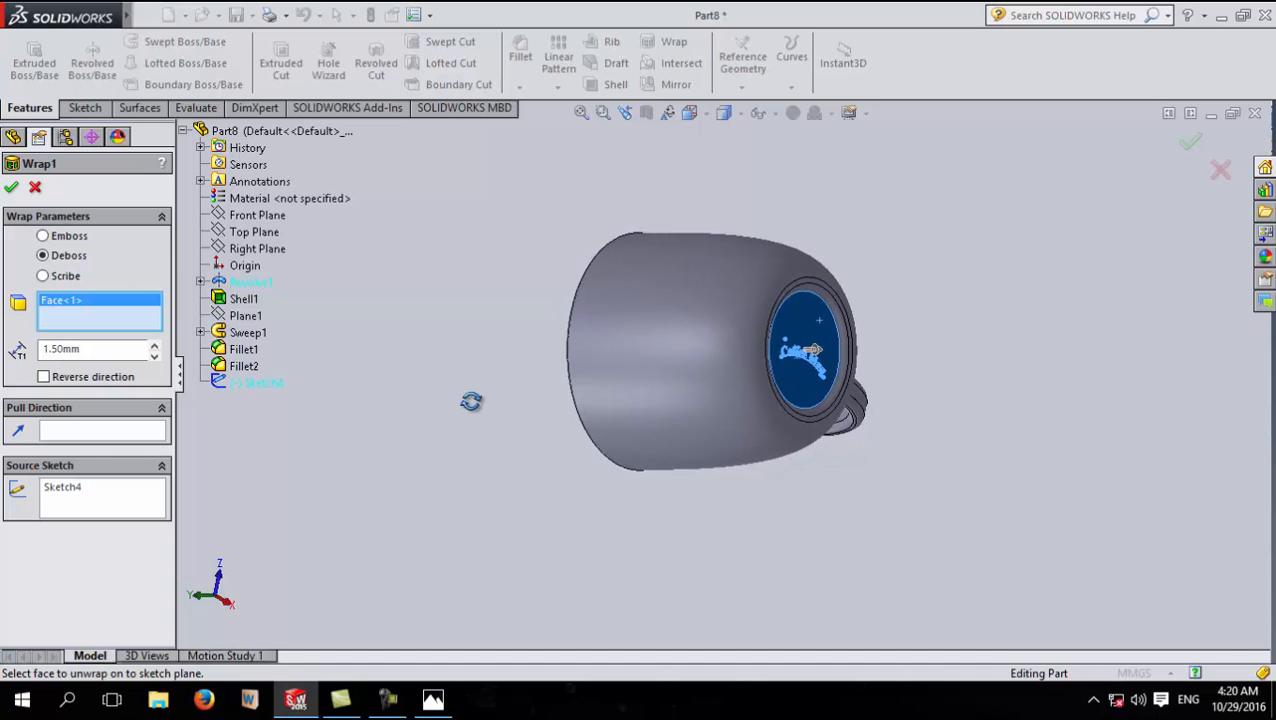
scroll(800, 375, down, 2)
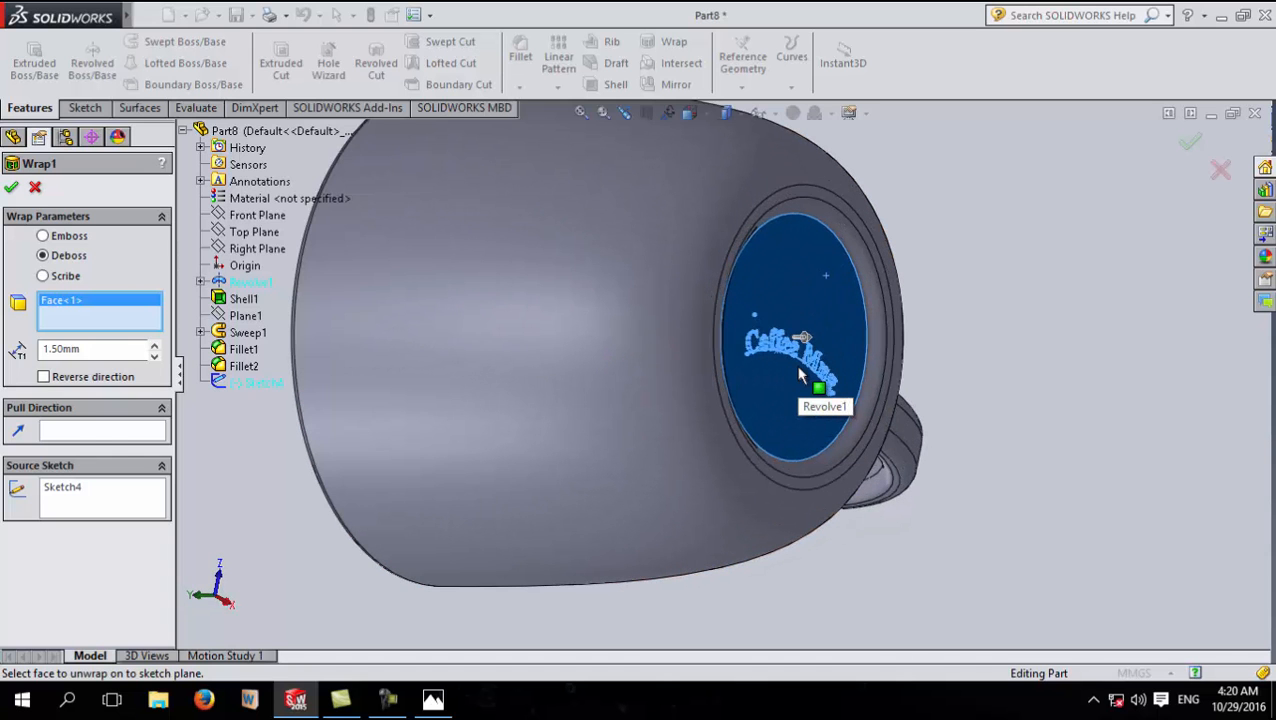
Step: Try to deboss the wrapped text with a 2 mm depth, and cancel the Wrap feature
double_click(95, 350)
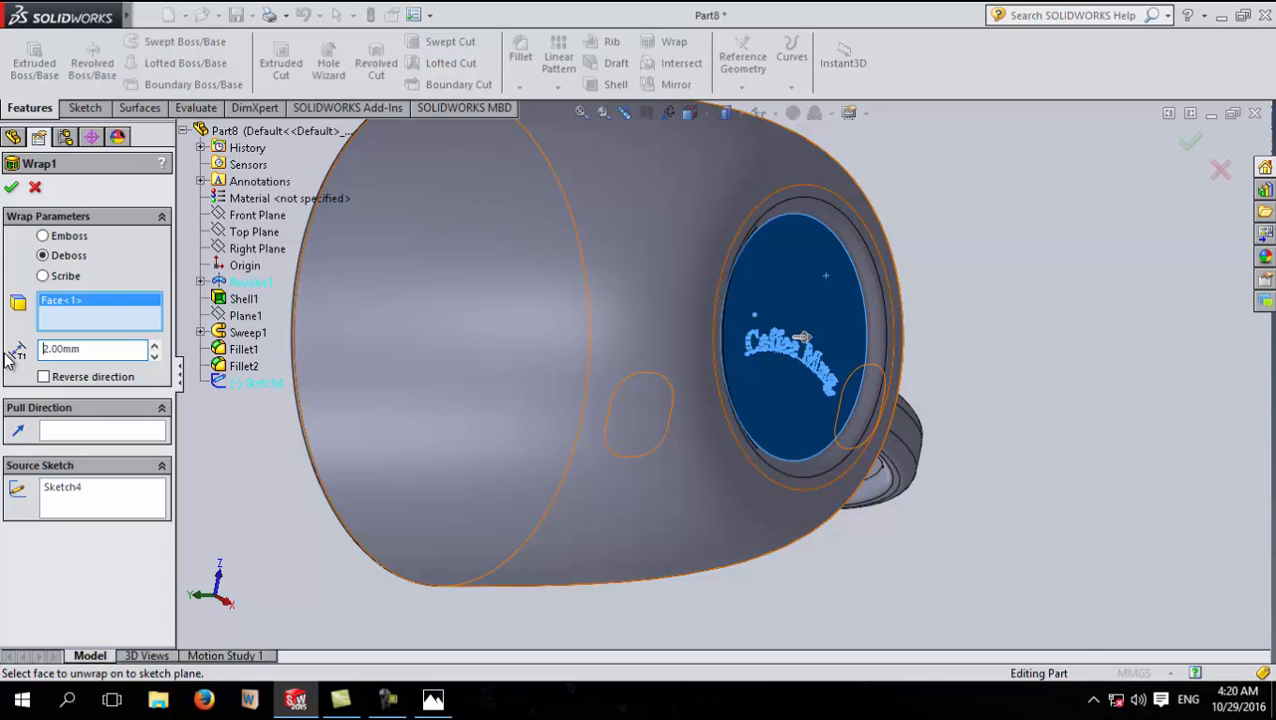
click(12, 191)
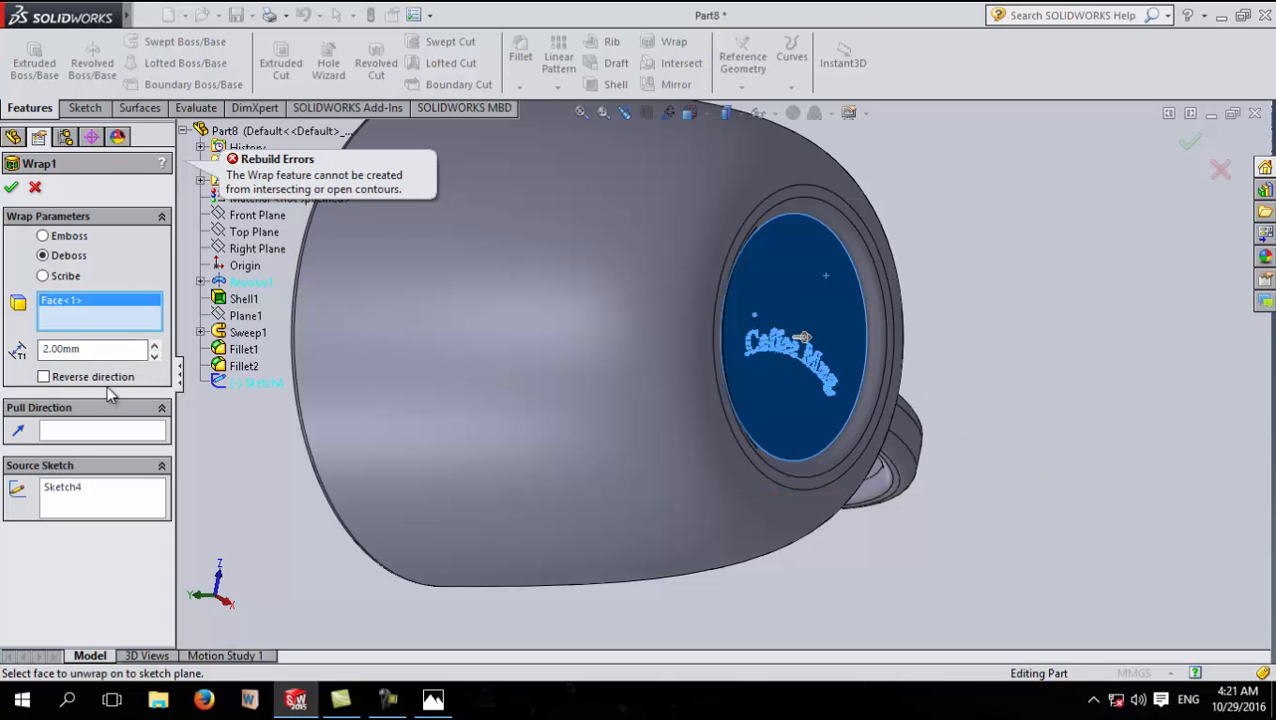
key(Escape)
scroll(730, 385, down, 5)
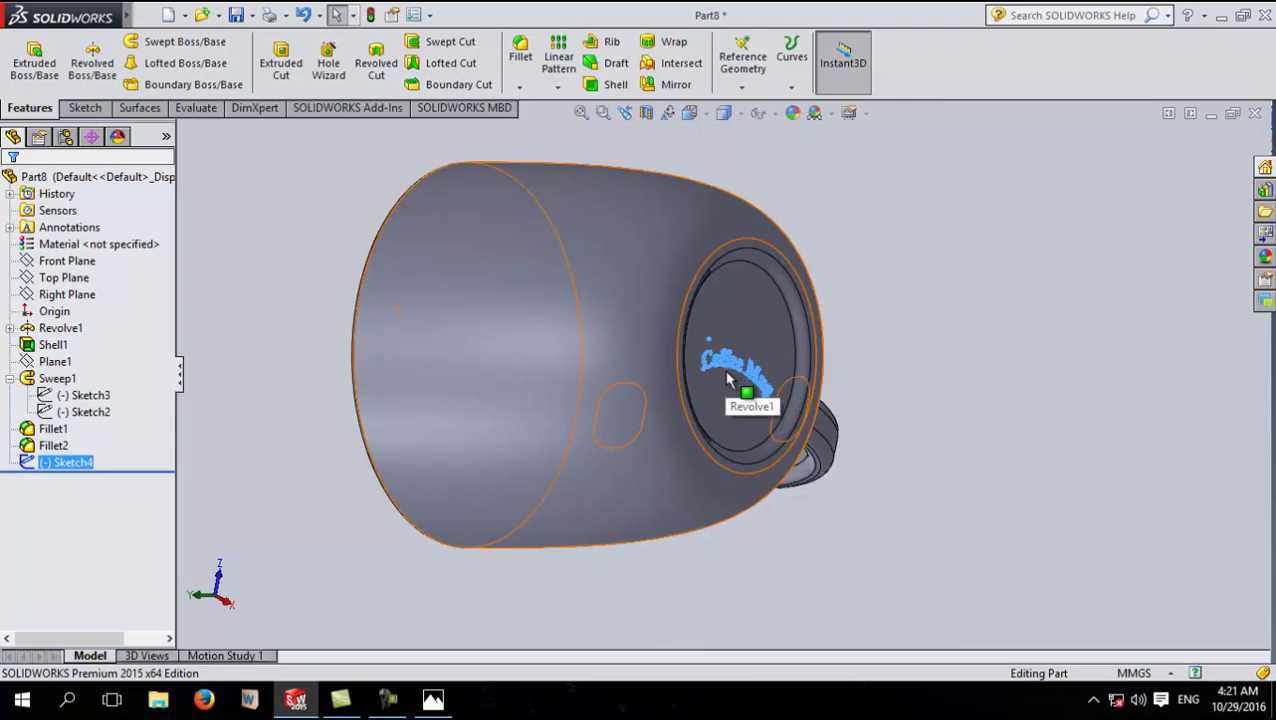
Step: Edit the "Coffee Mug" text sketch, convert the arched spline under the text to construction geometry, and exit the sketch
scroll(727, 375, down, 2)
scroll(729, 373, up, 3)
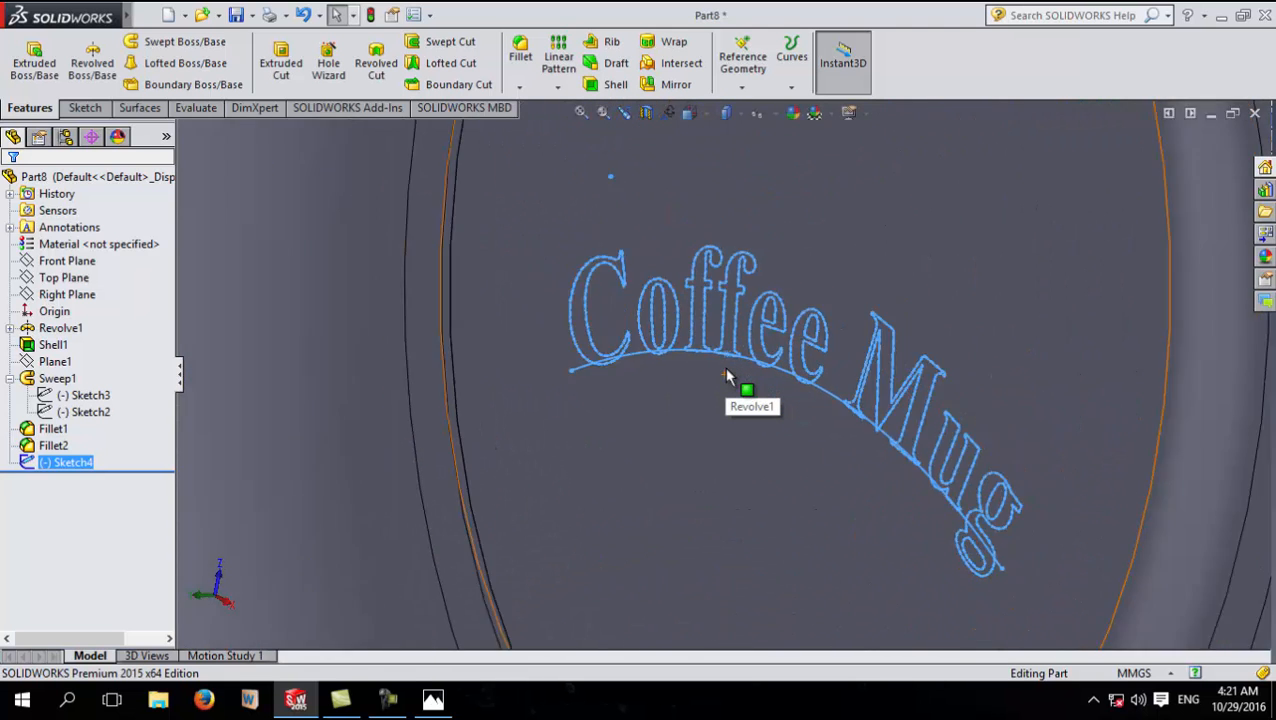
scroll(693, 378, down, 4)
scroll(694, 356, down, 2)
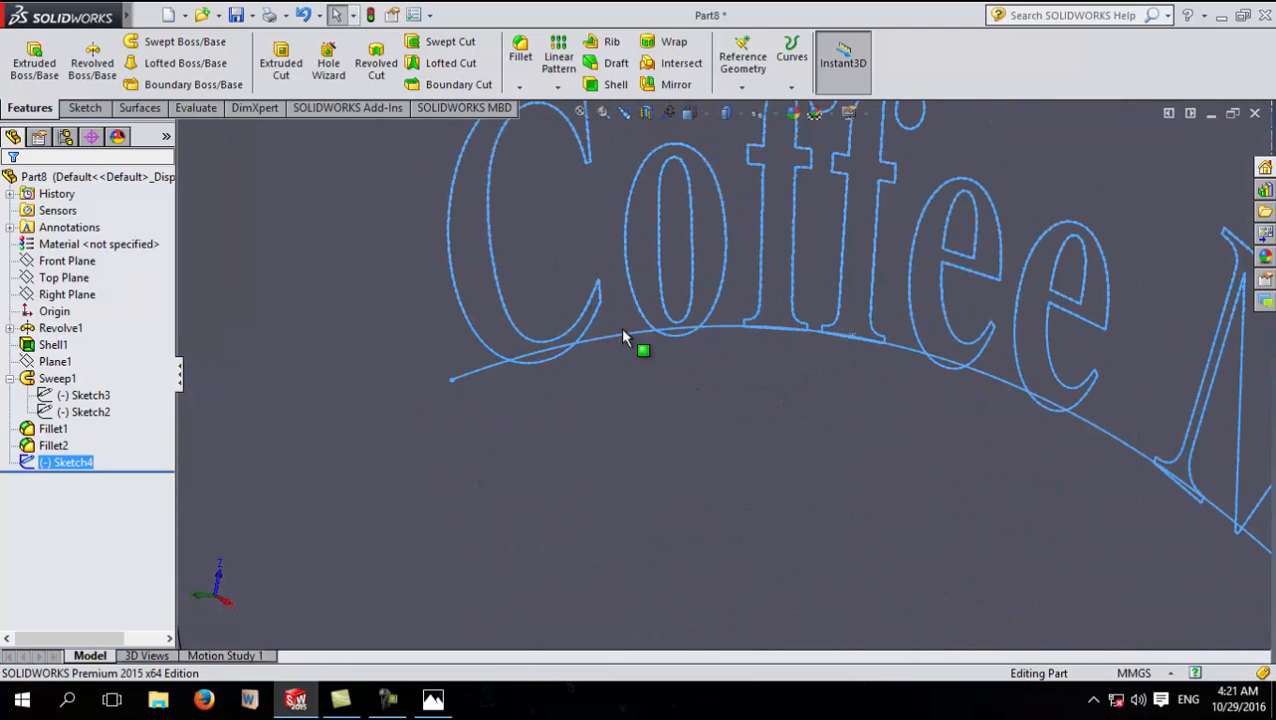
right_click(62, 467)
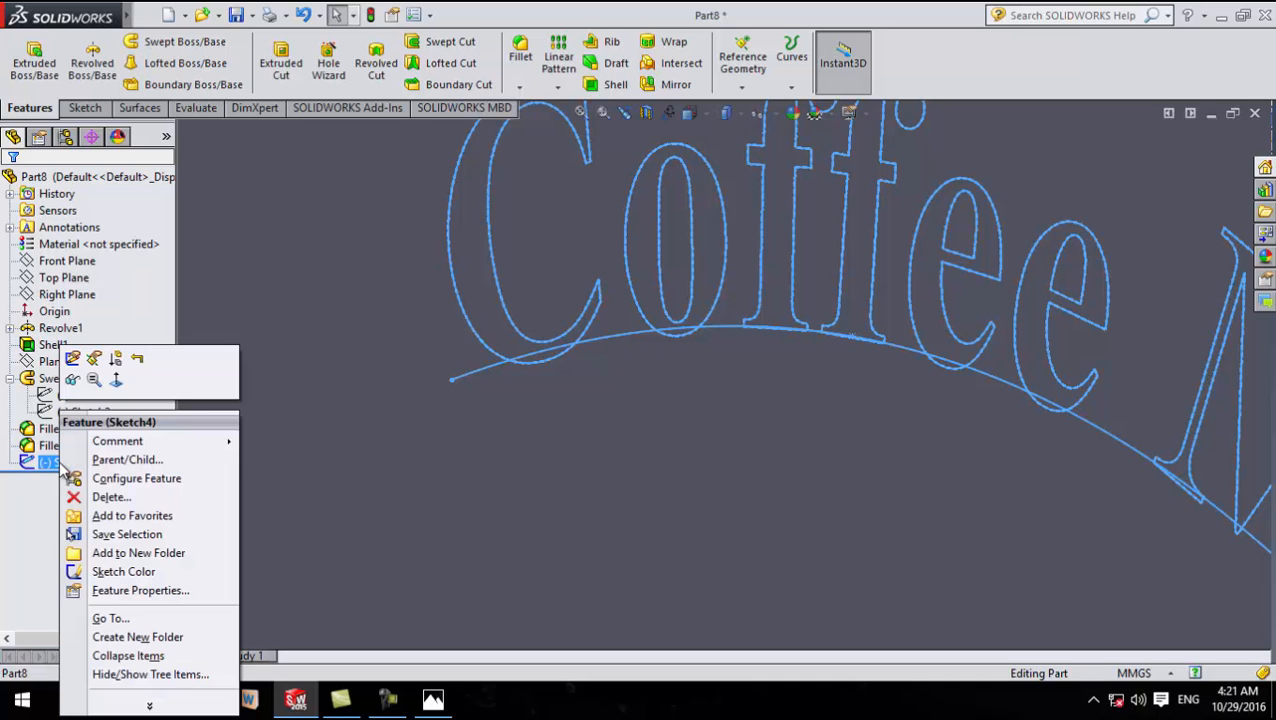
click(80, 368)
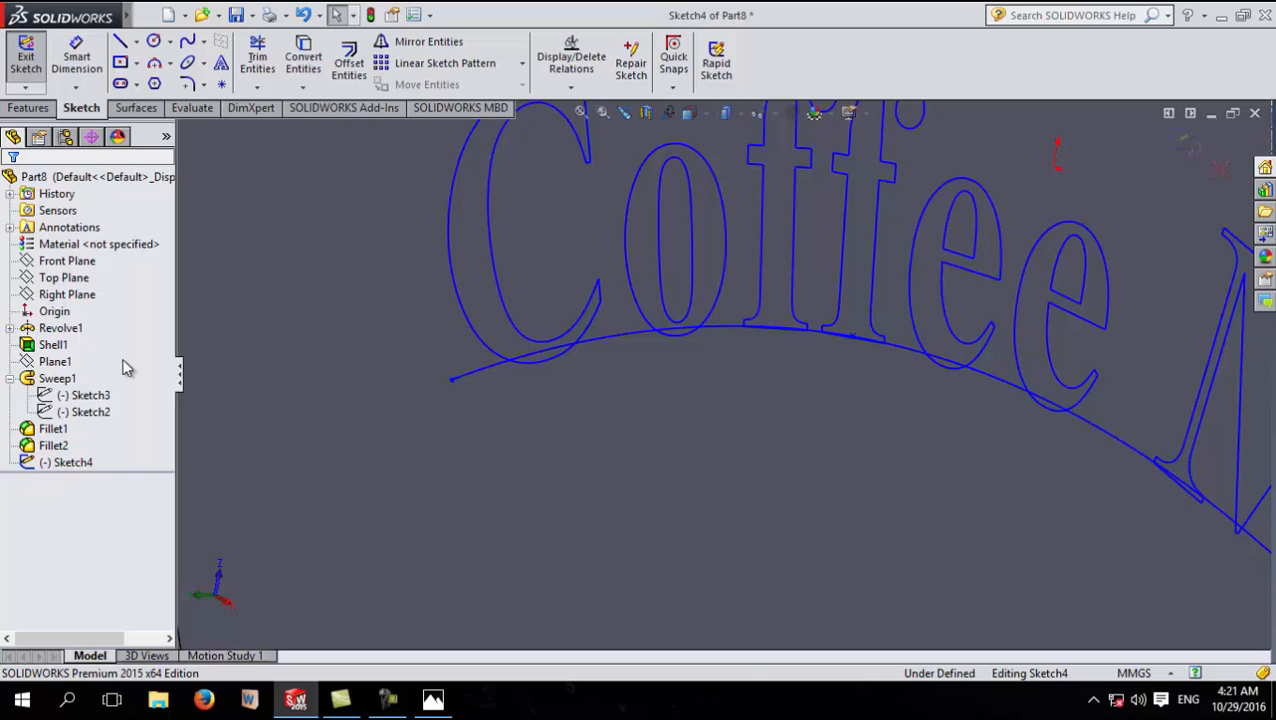
click(478, 373)
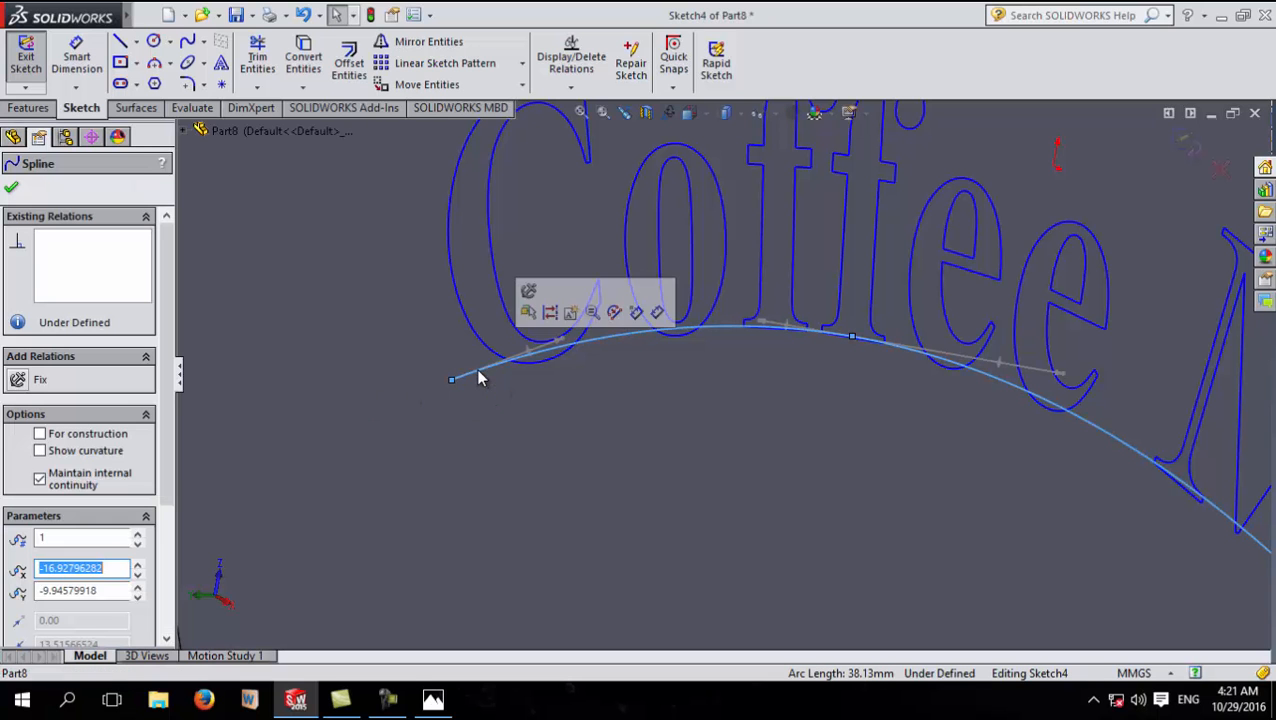
click(551, 314)
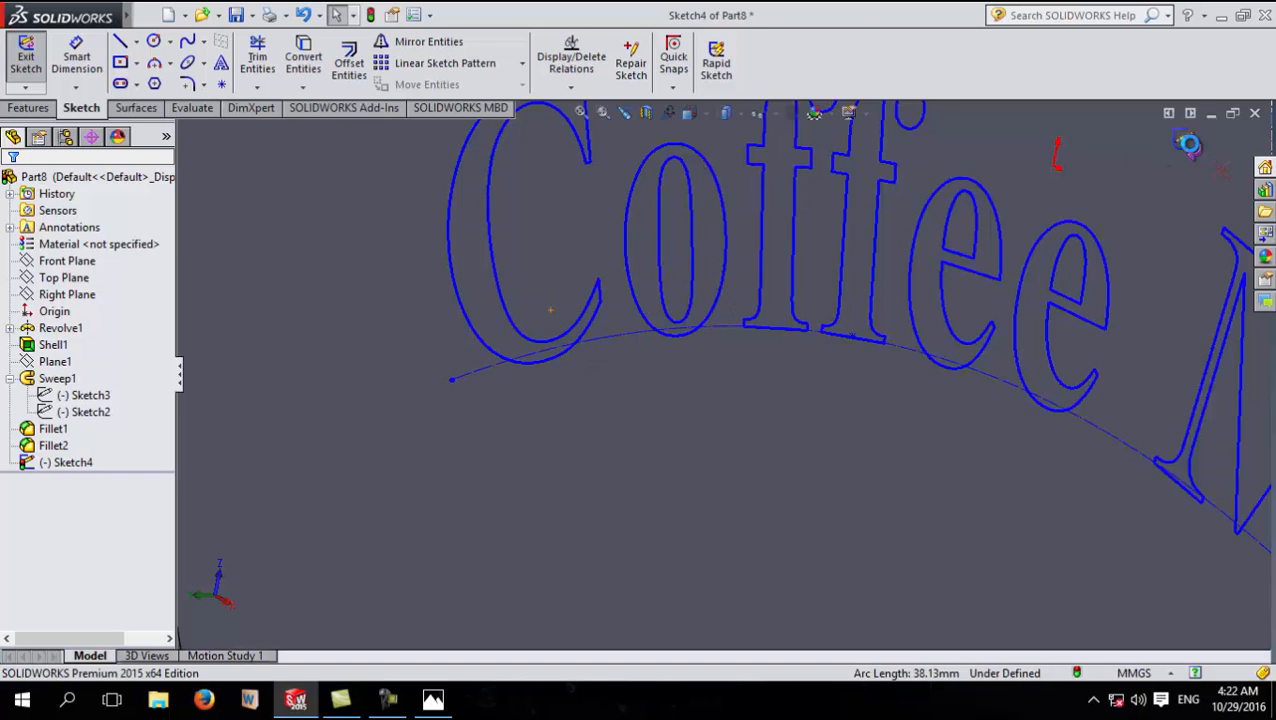
click(1207, 159)
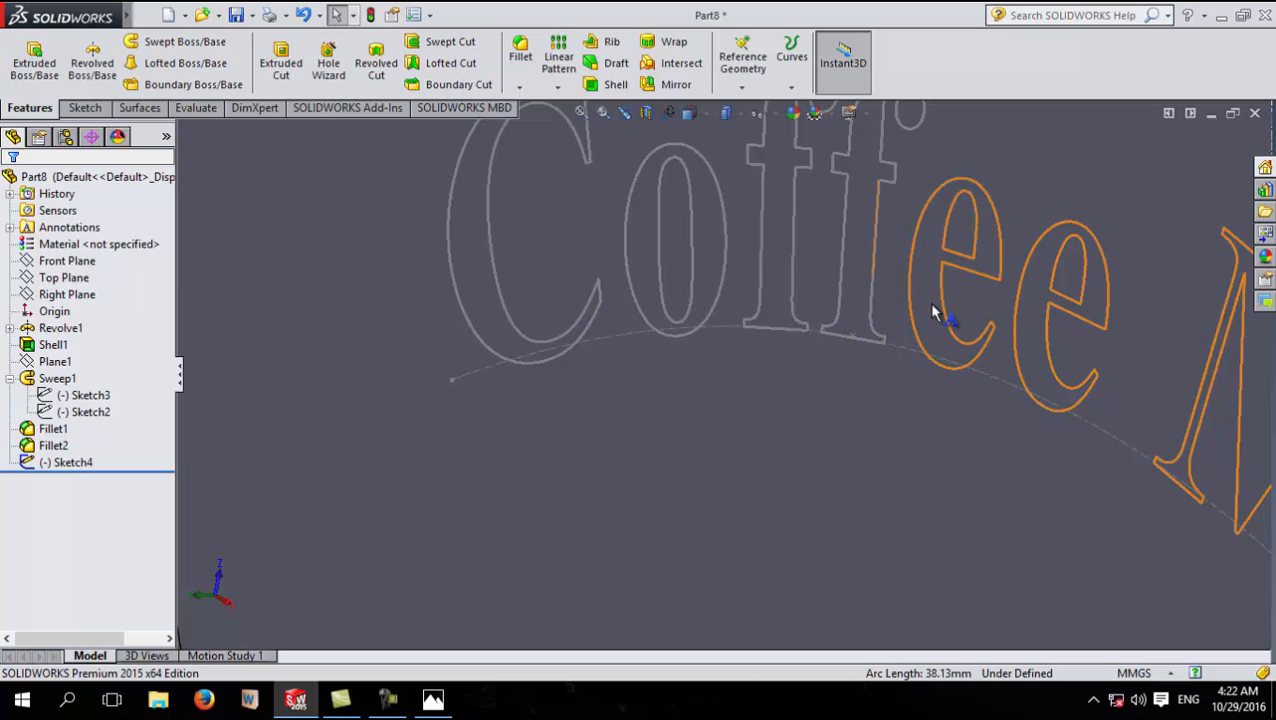
Step: Wrap the "Coffee Mug" text sketch onto the mug's circular bottom face as a Deboss with a 2 mm depth
key(z)
scroll(744, 389, up, 8)
middle_drag(853, 316, 795, 287)
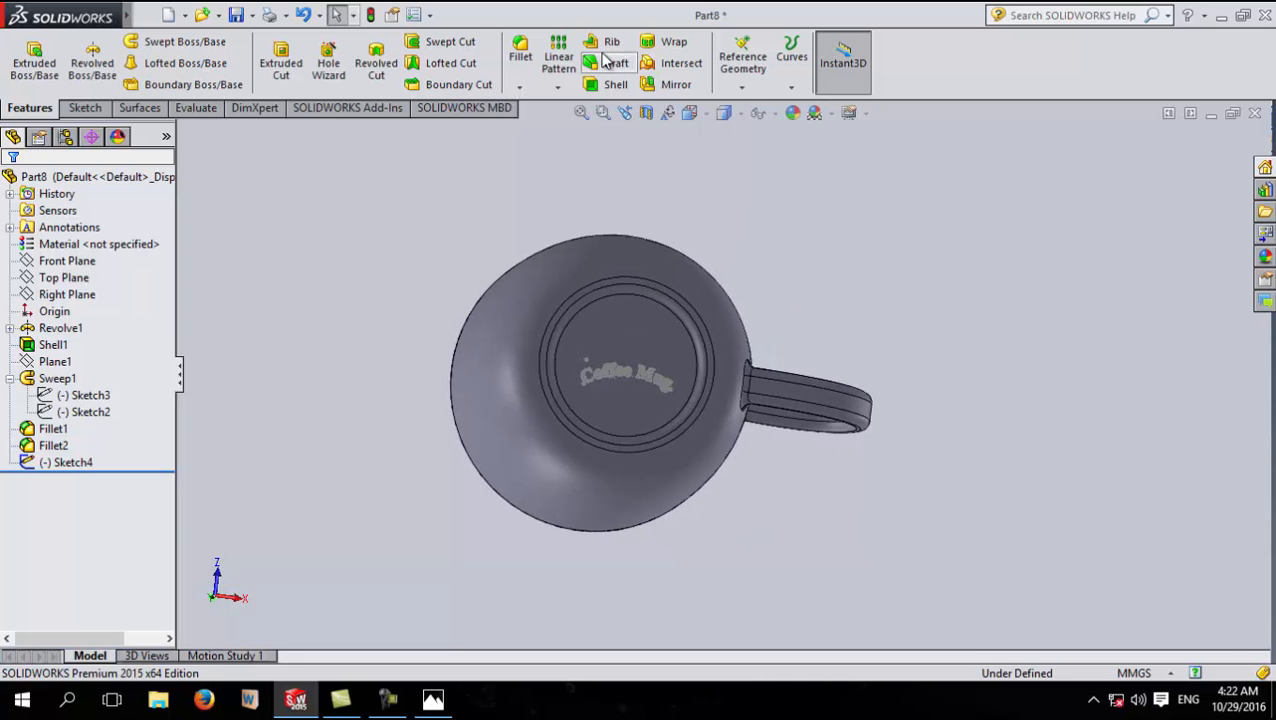
click(660, 42)
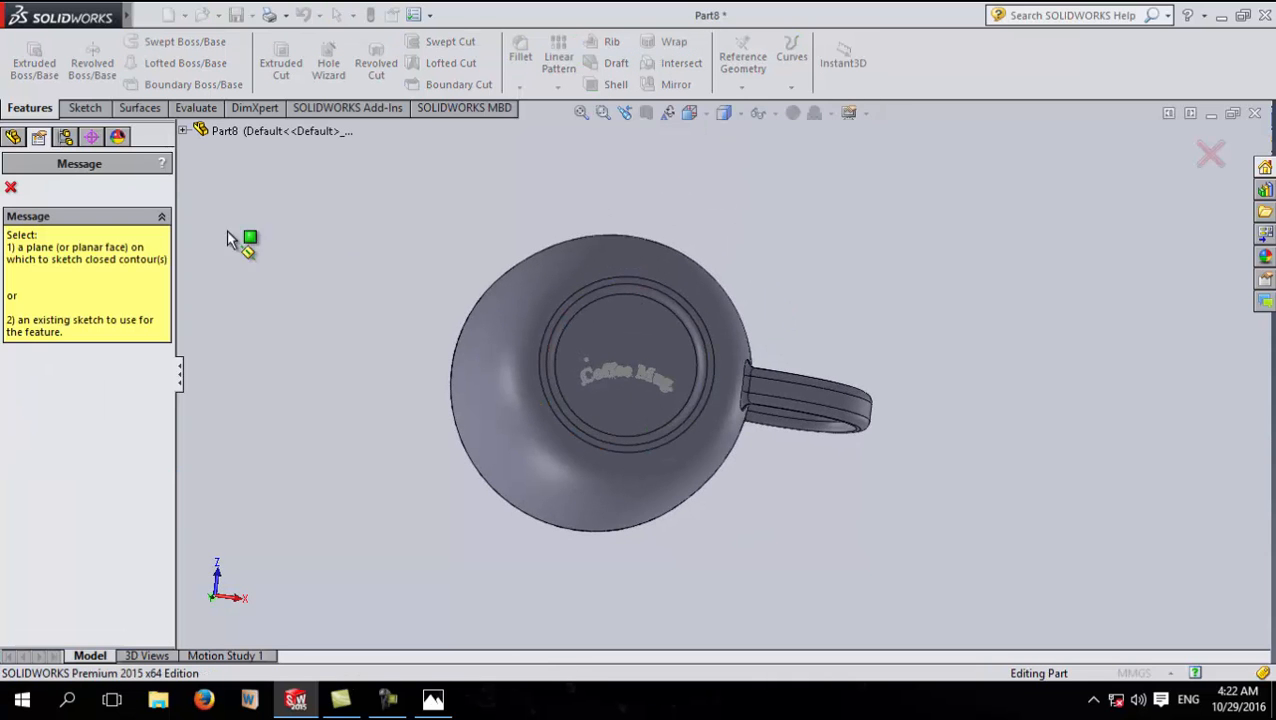
click(183, 130)
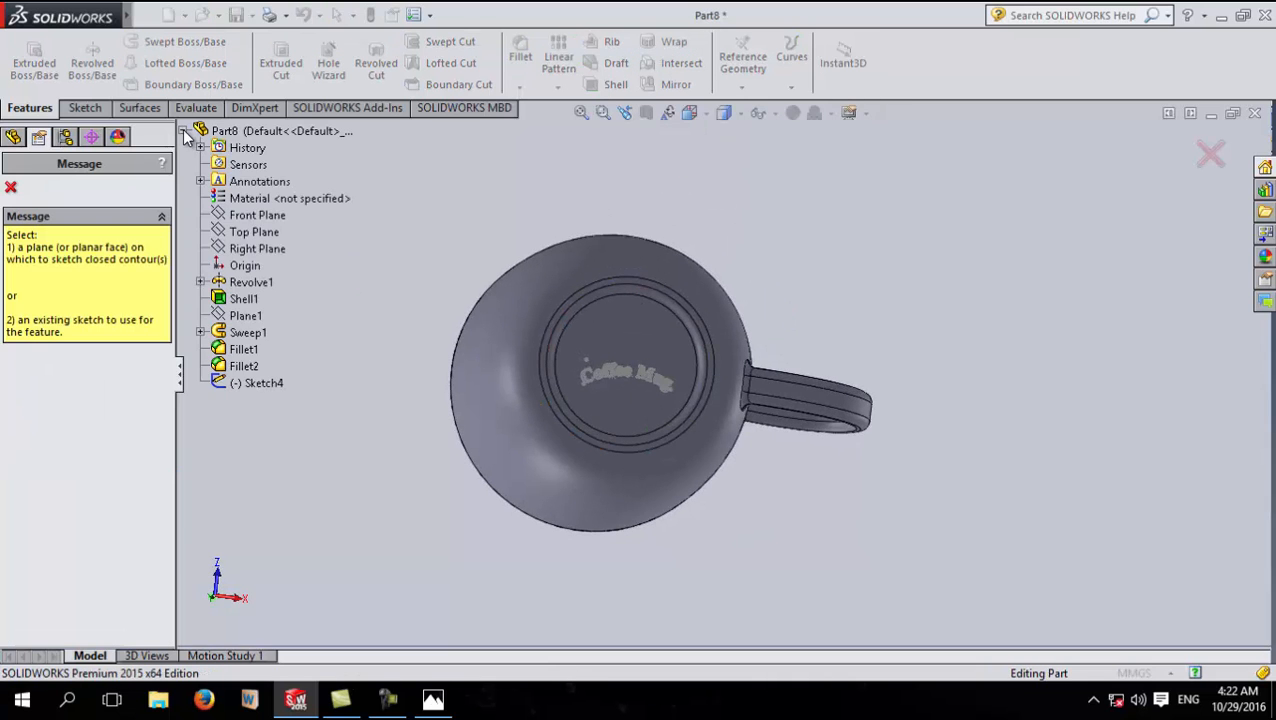
click(242, 384)
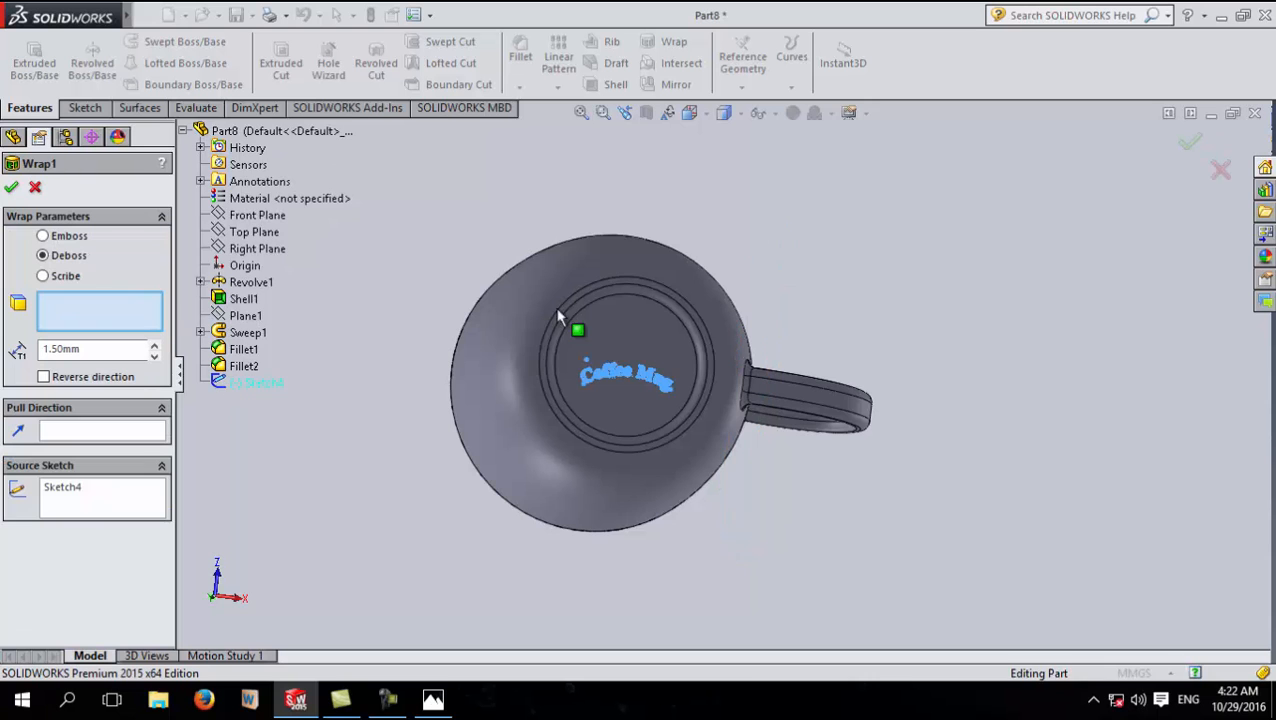
click(651, 336)
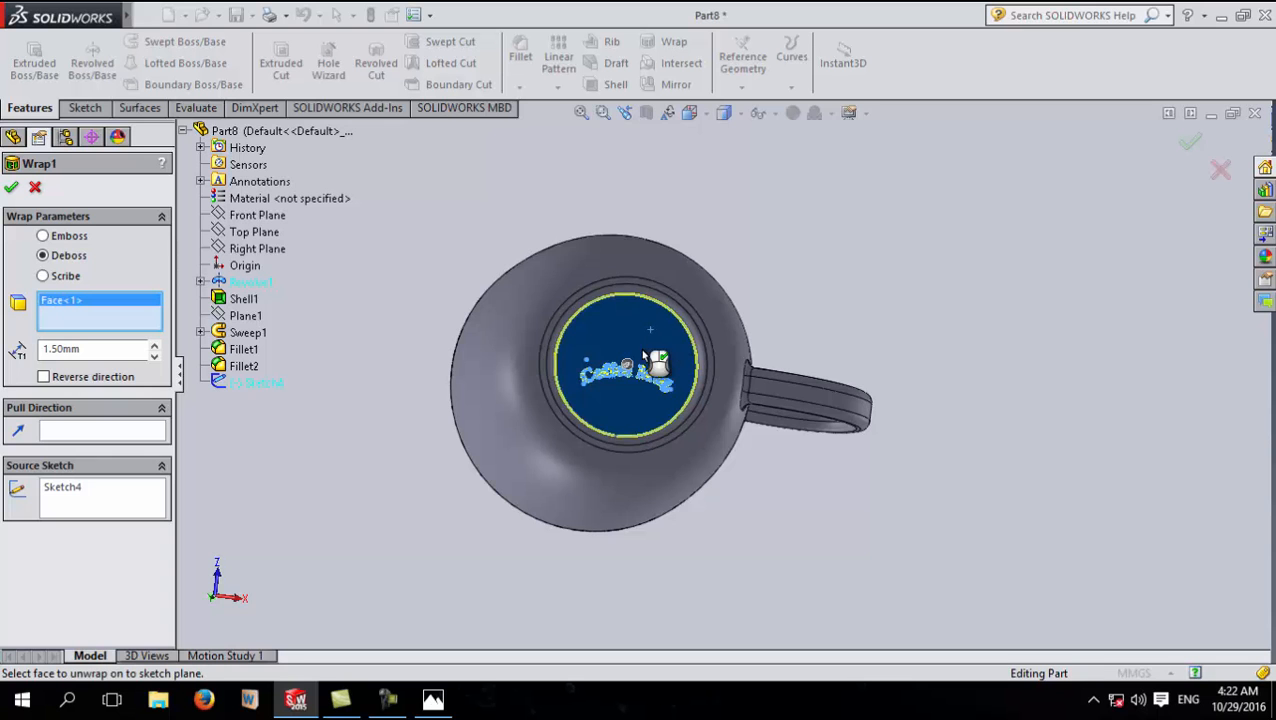
middle_drag(353, 441, 404, 468)
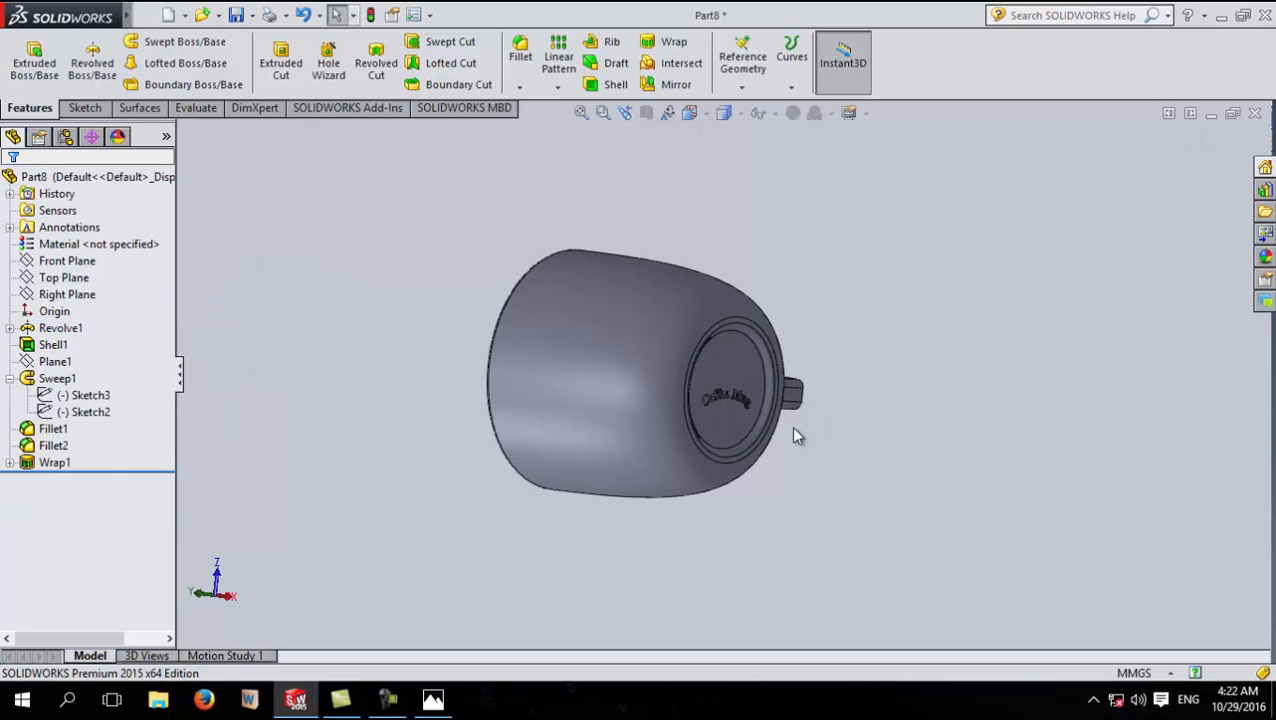
Step: Edit the Wrap feature on the mug's underside and set its type to Emboss
scroll(741, 430, up, 3)
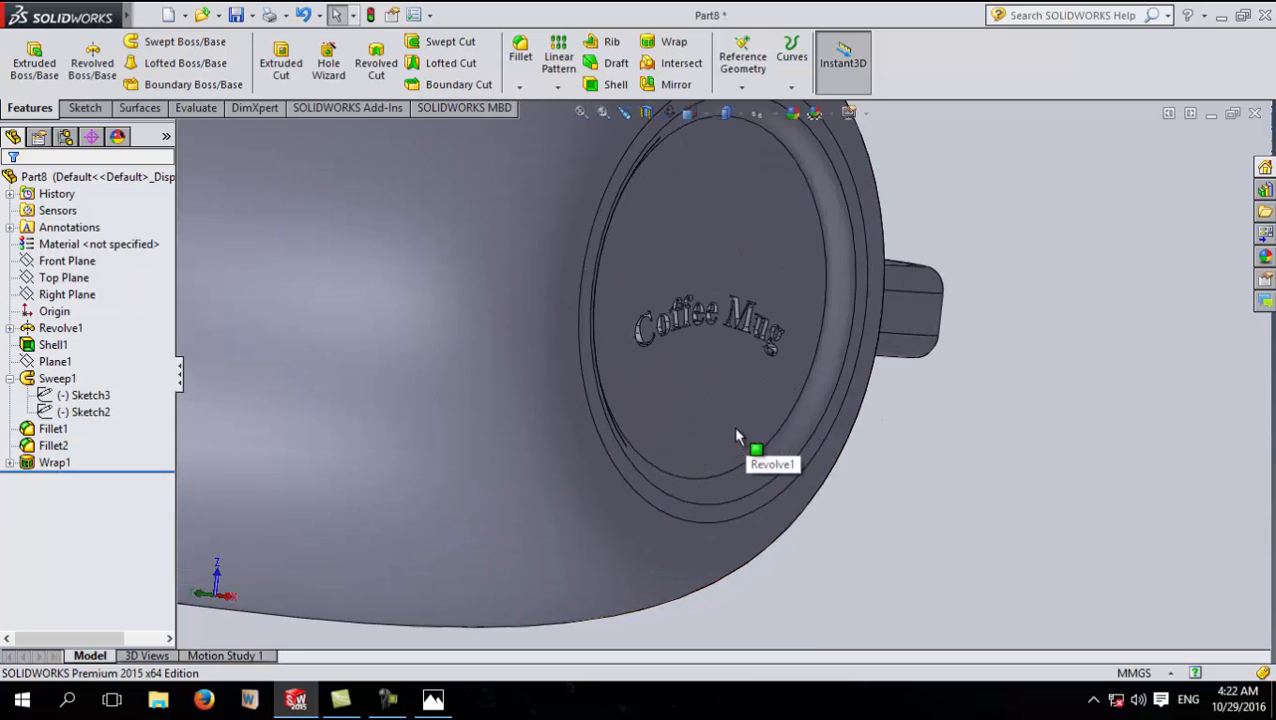
scroll(700, 400, up, 2)
scroll(697, 335, up, 3)
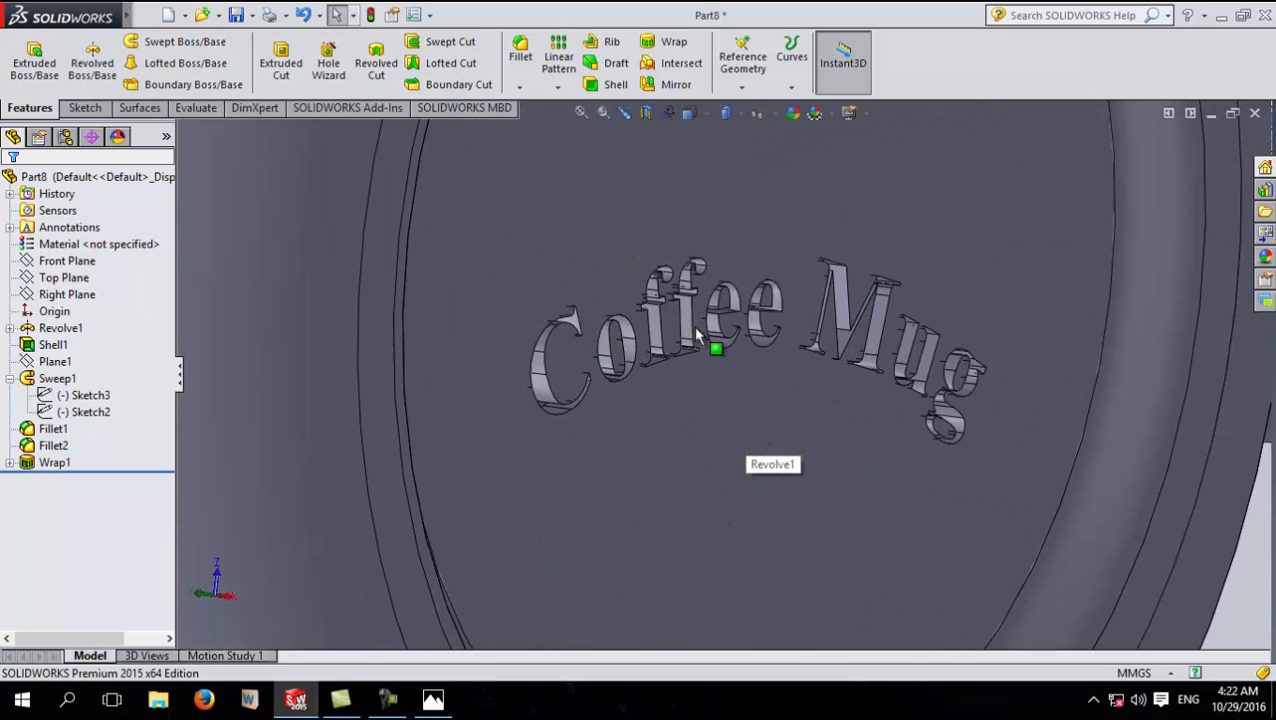
scroll(750, 366, down, 5)
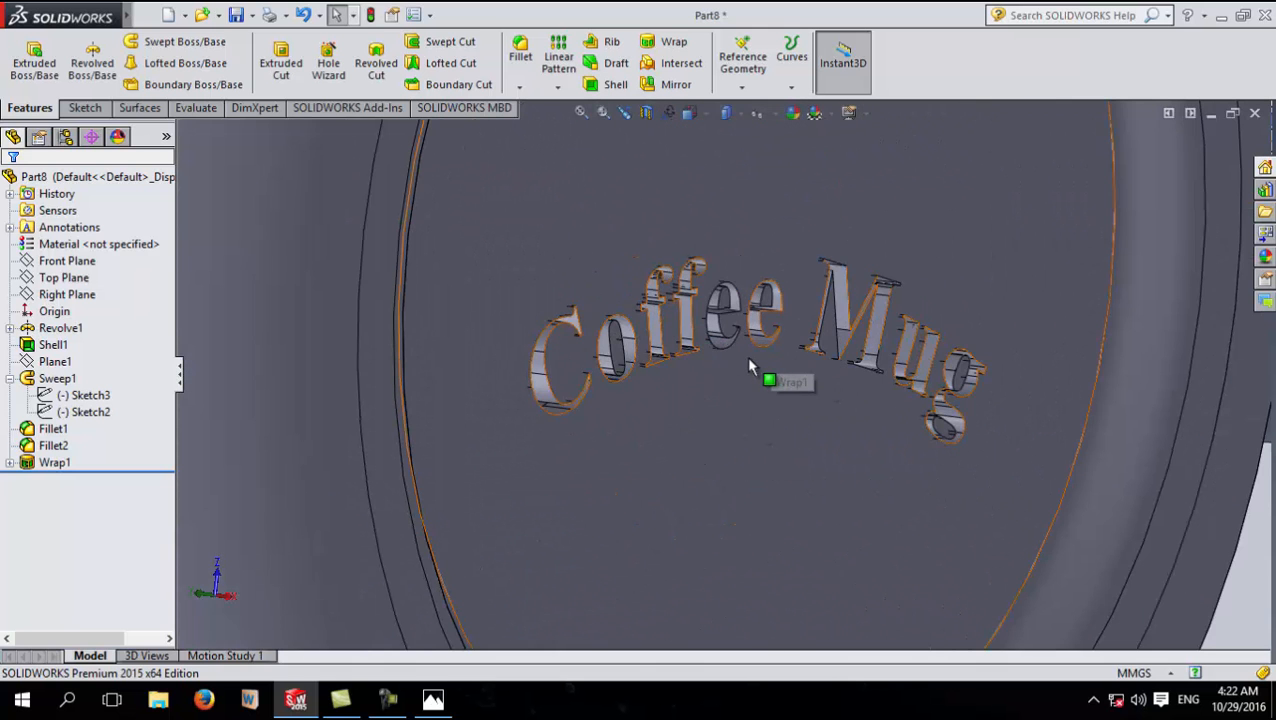
middle_drag(940, 478, 977, 470)
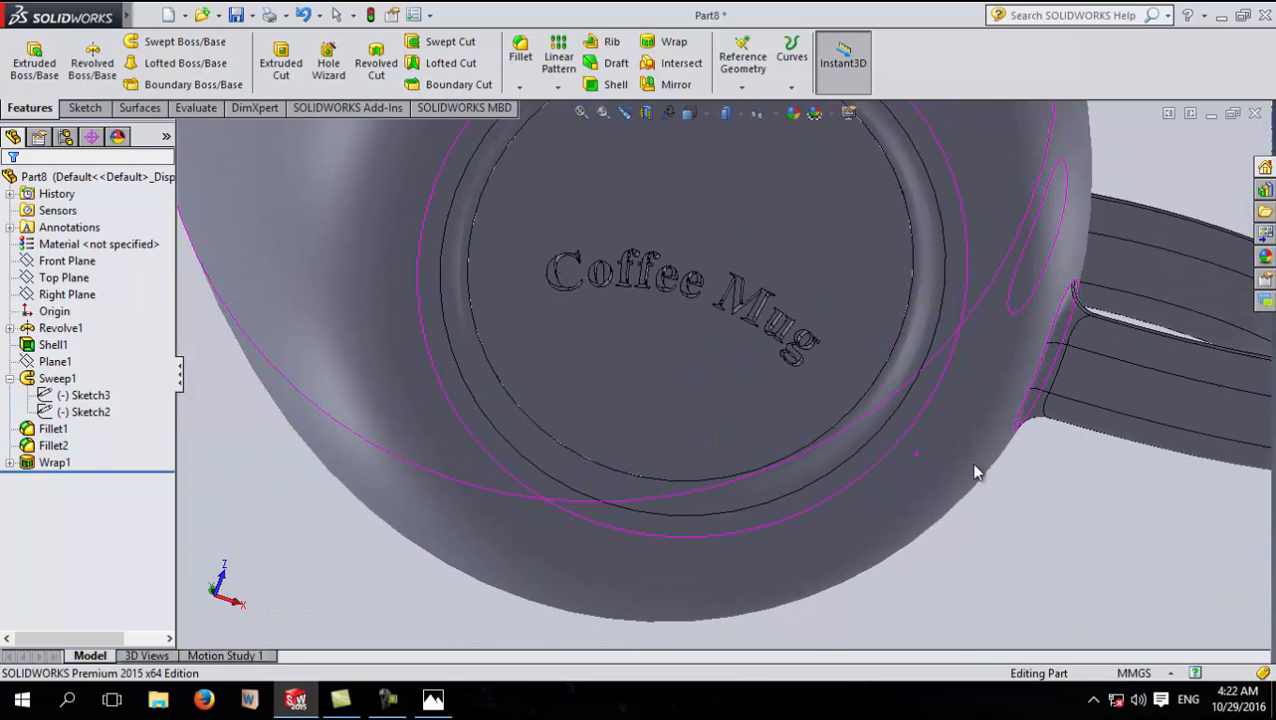
right_click(55, 463)
click(66, 332)
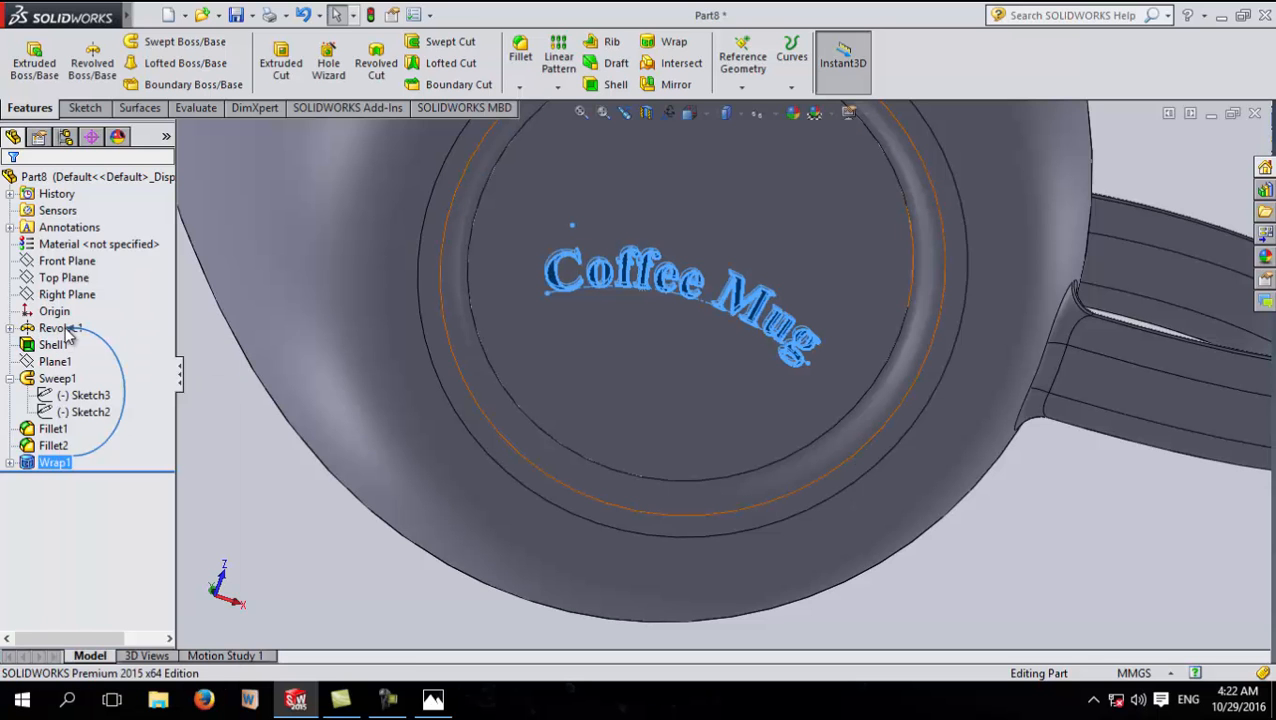
right_click(55, 463)
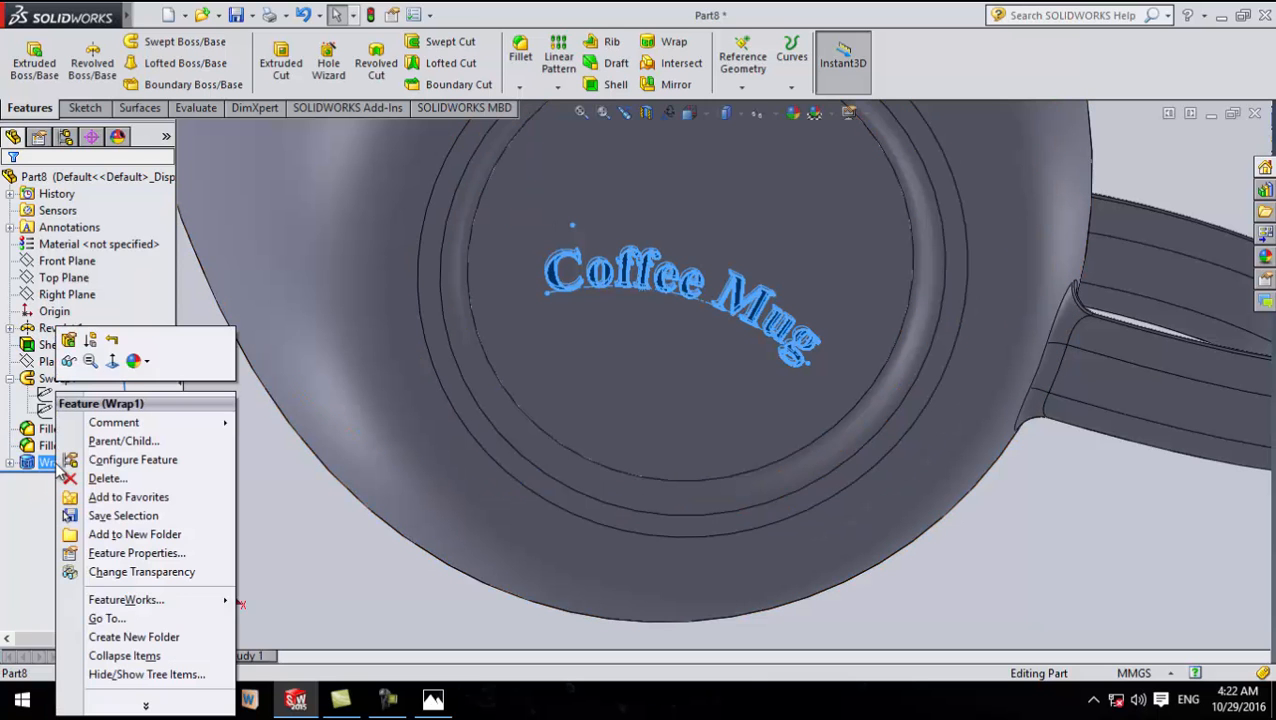
click(64, 334)
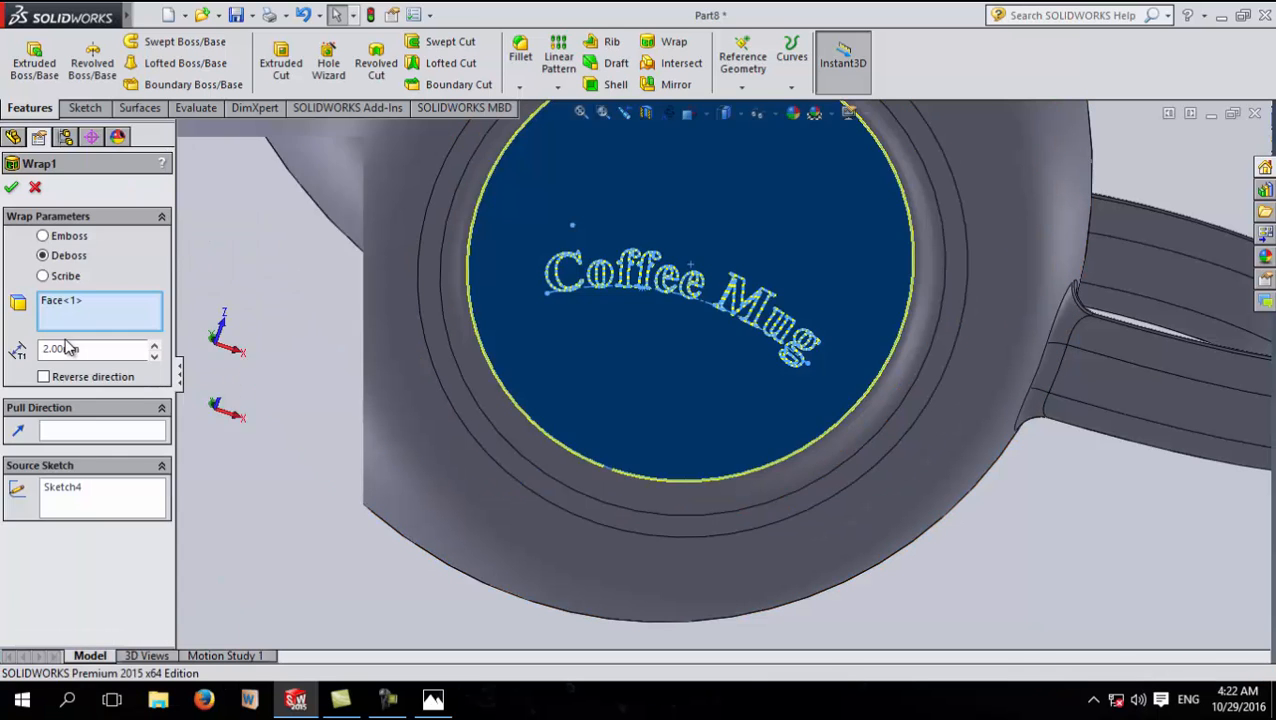
click(12, 189)
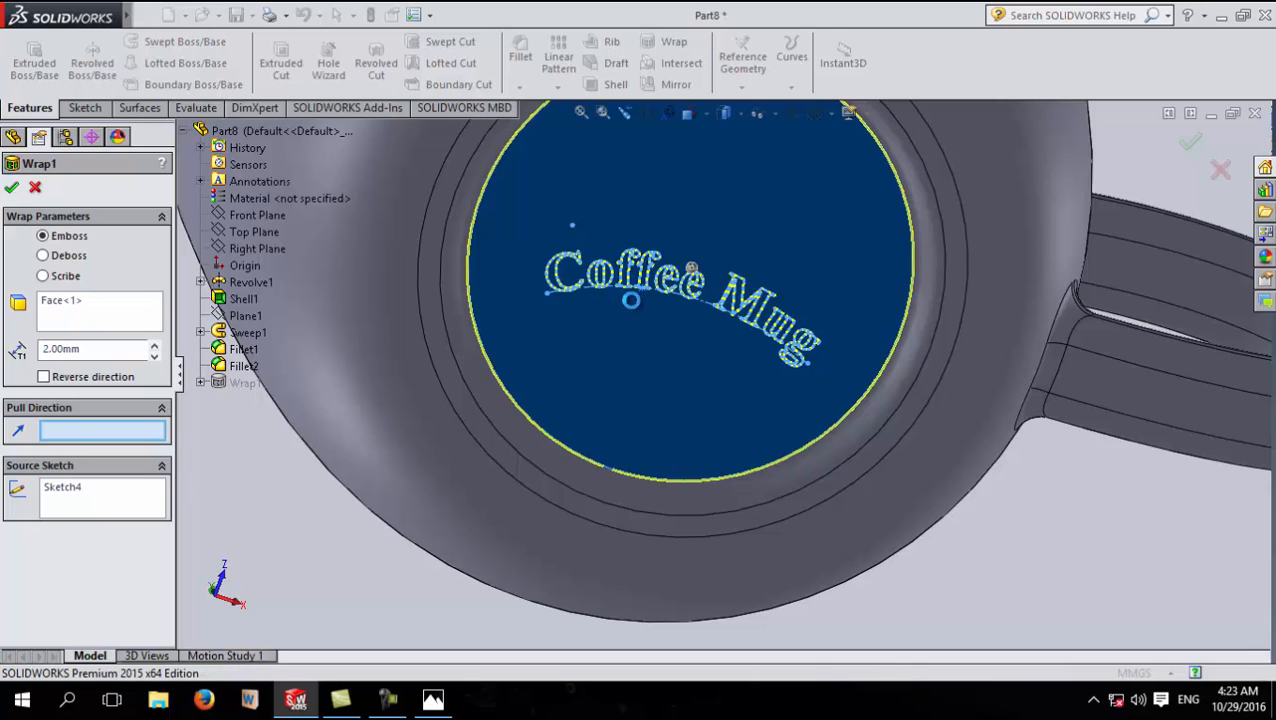
Step: Examine the wrapped text on the underside up close and the whole mug from the side
middle_drag(361, 522, 495, 372)
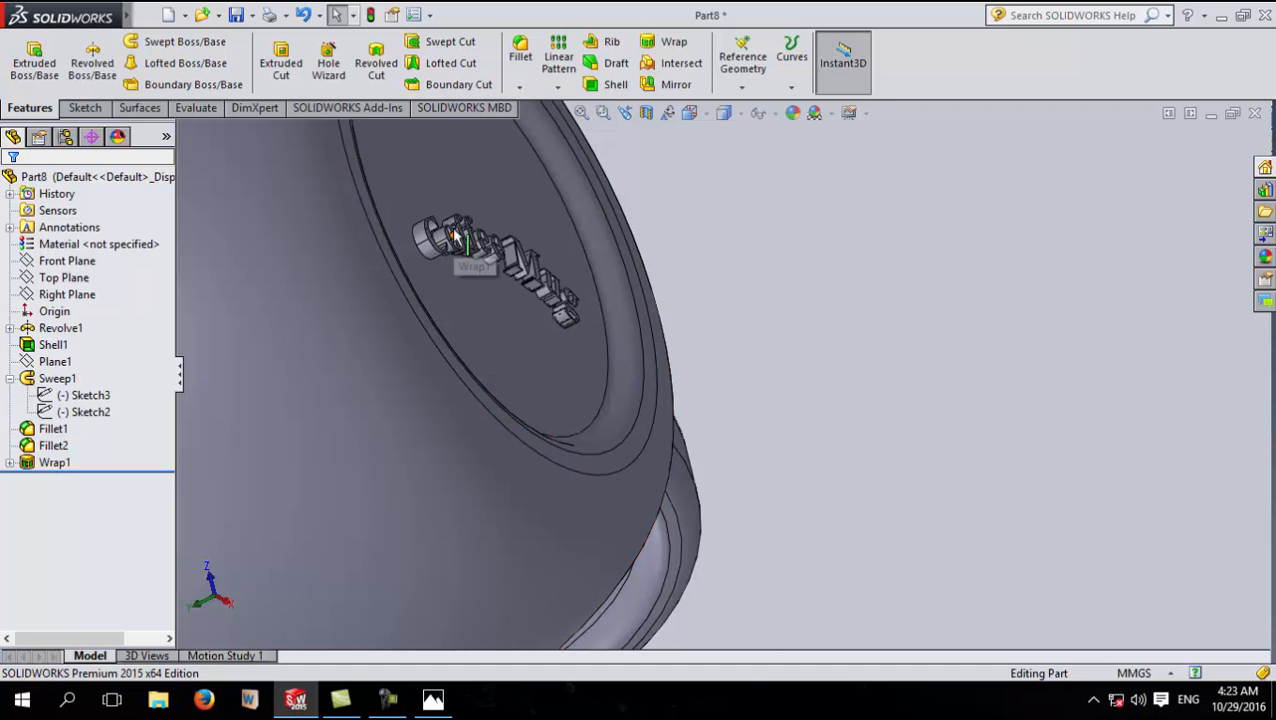
scroll(543, 354, up, 1)
scroll(553, 368, down, 5)
scroll(561, 371, up, 5)
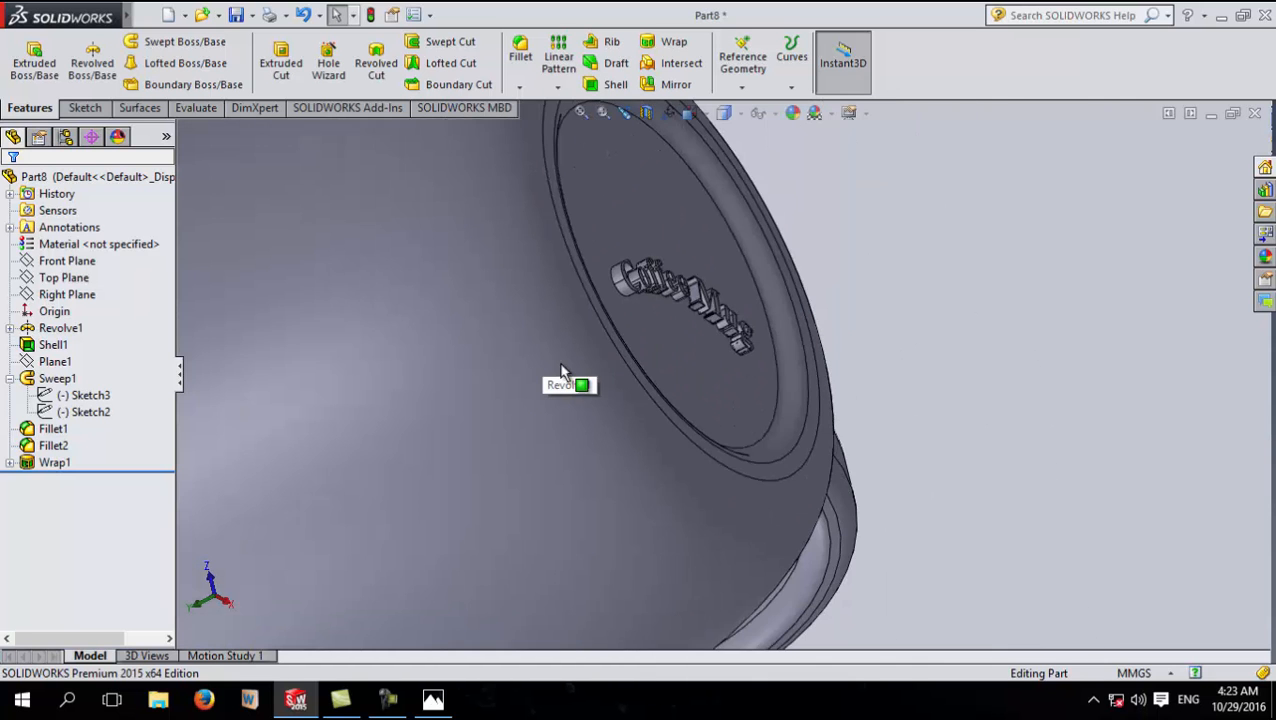
scroll(562, 370, up, 5)
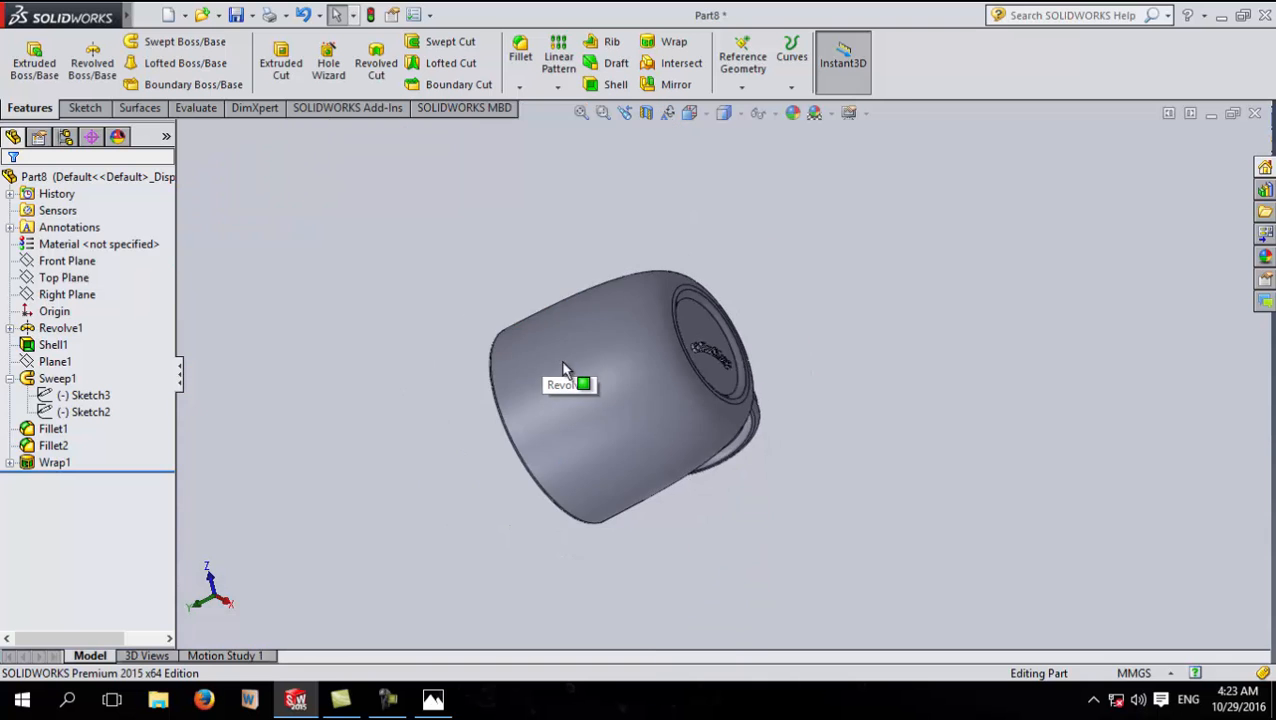
middle_drag(657, 224, 482, 296)
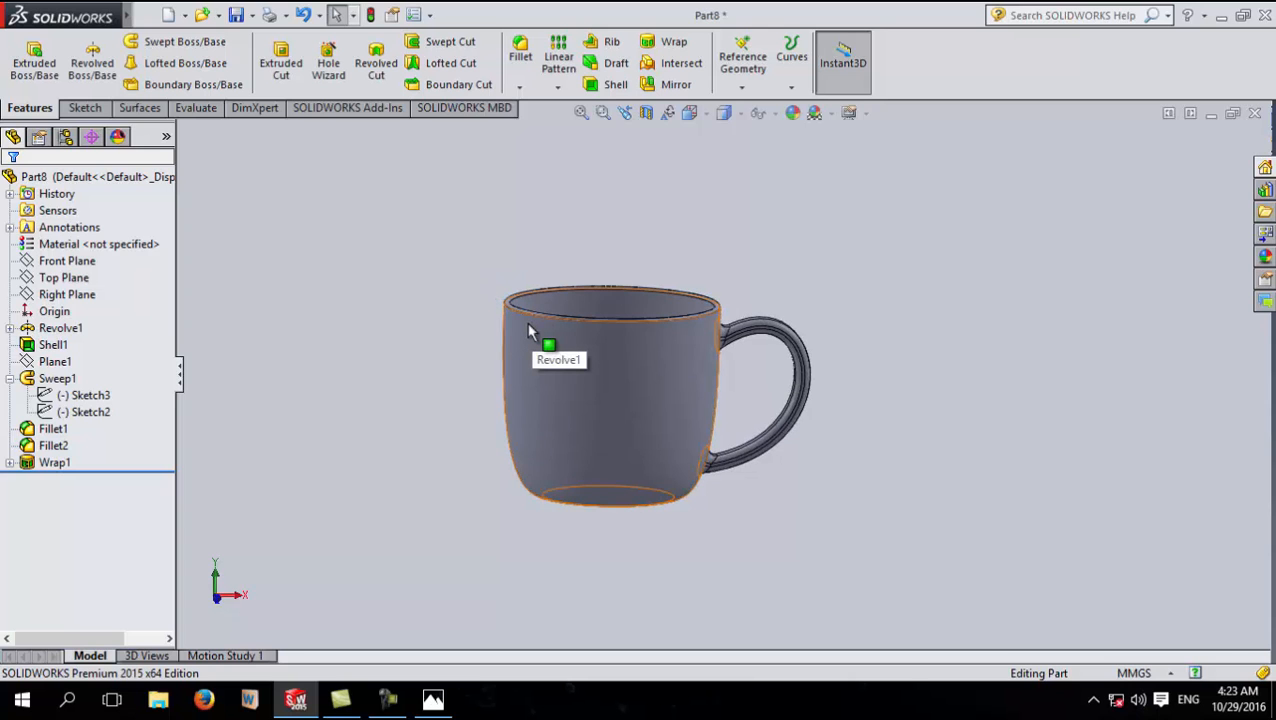